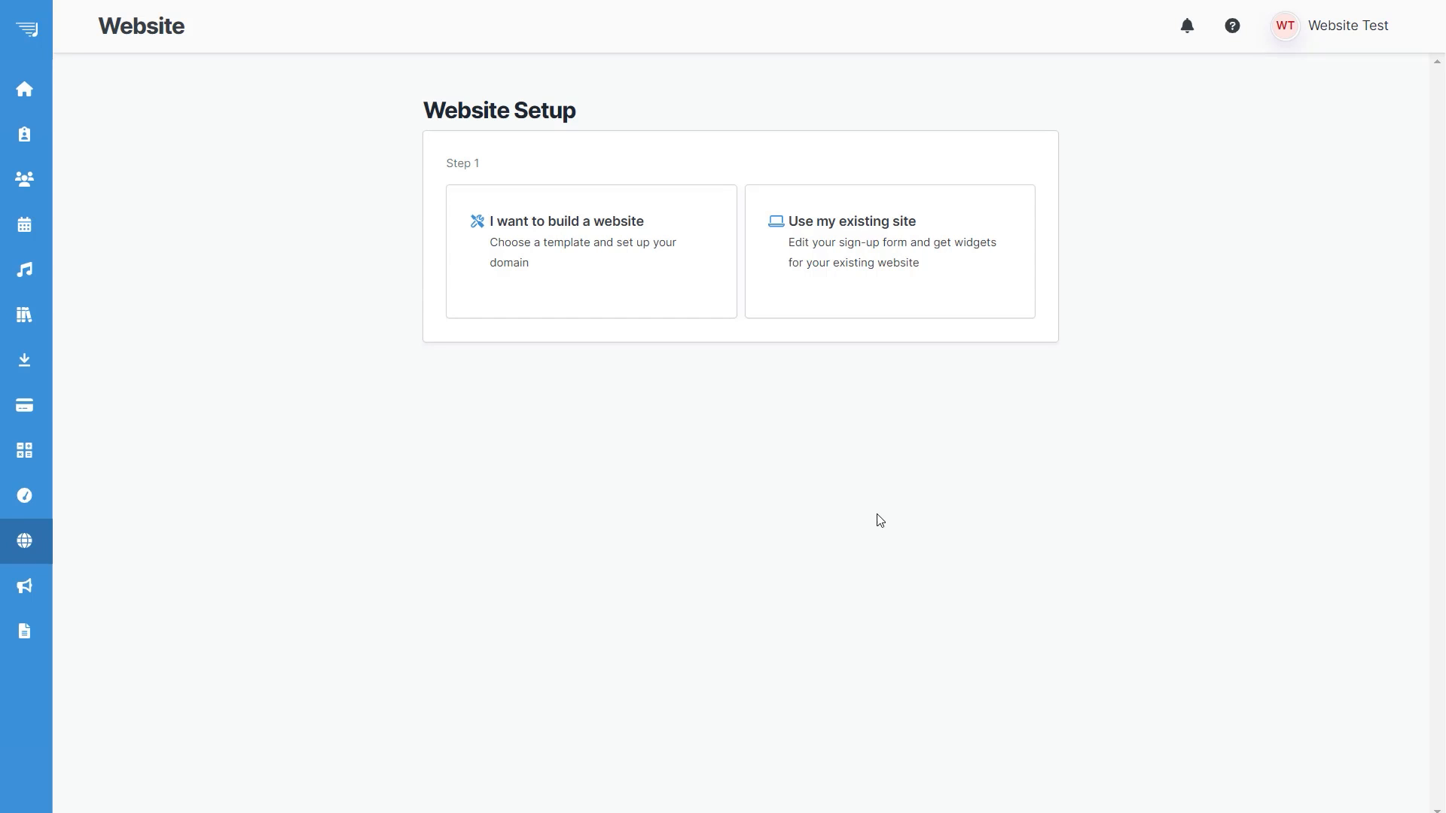
Begin the website setup with the option to build a new website
mouse_move(13, 557)
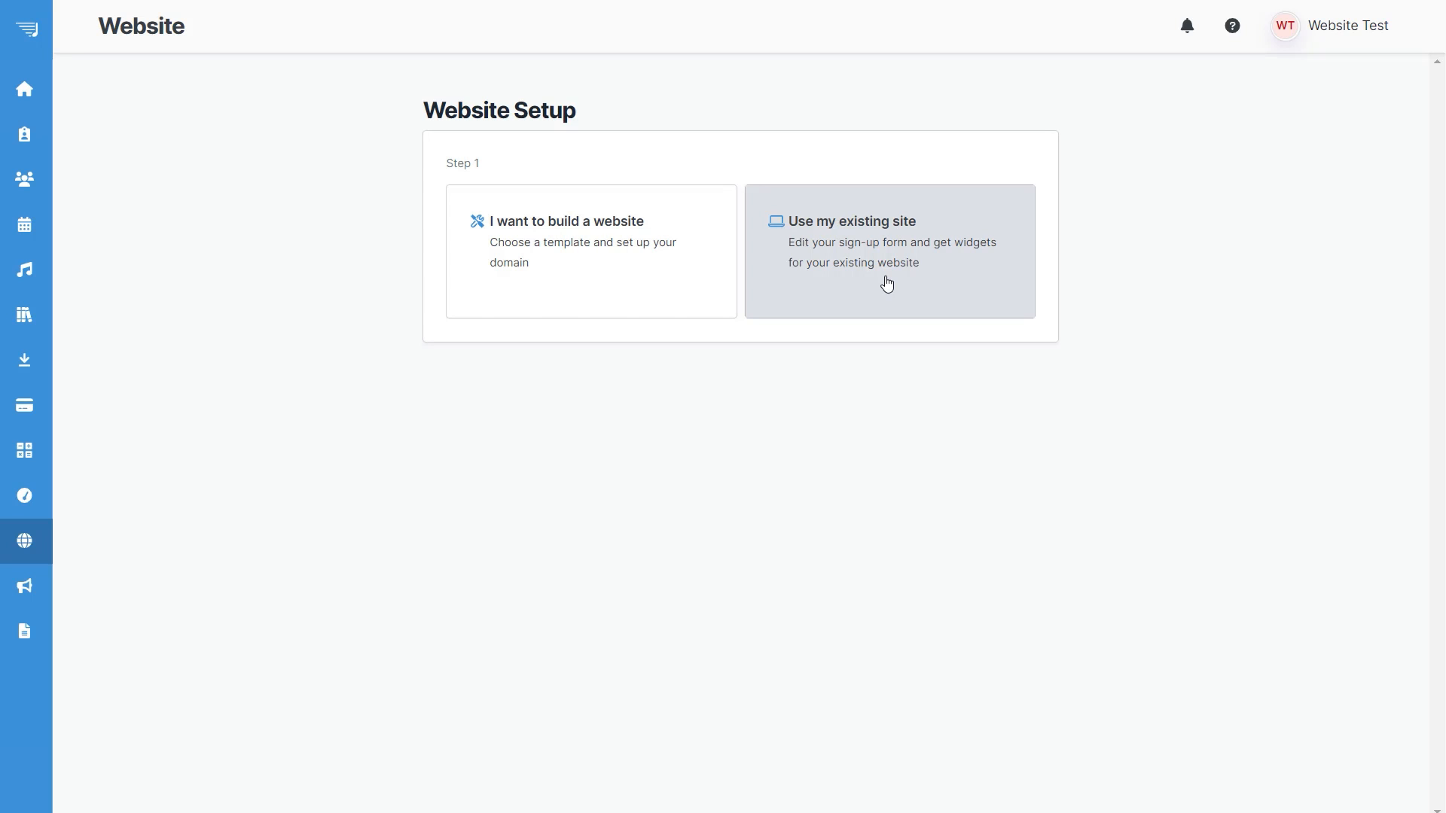
click(643, 288)
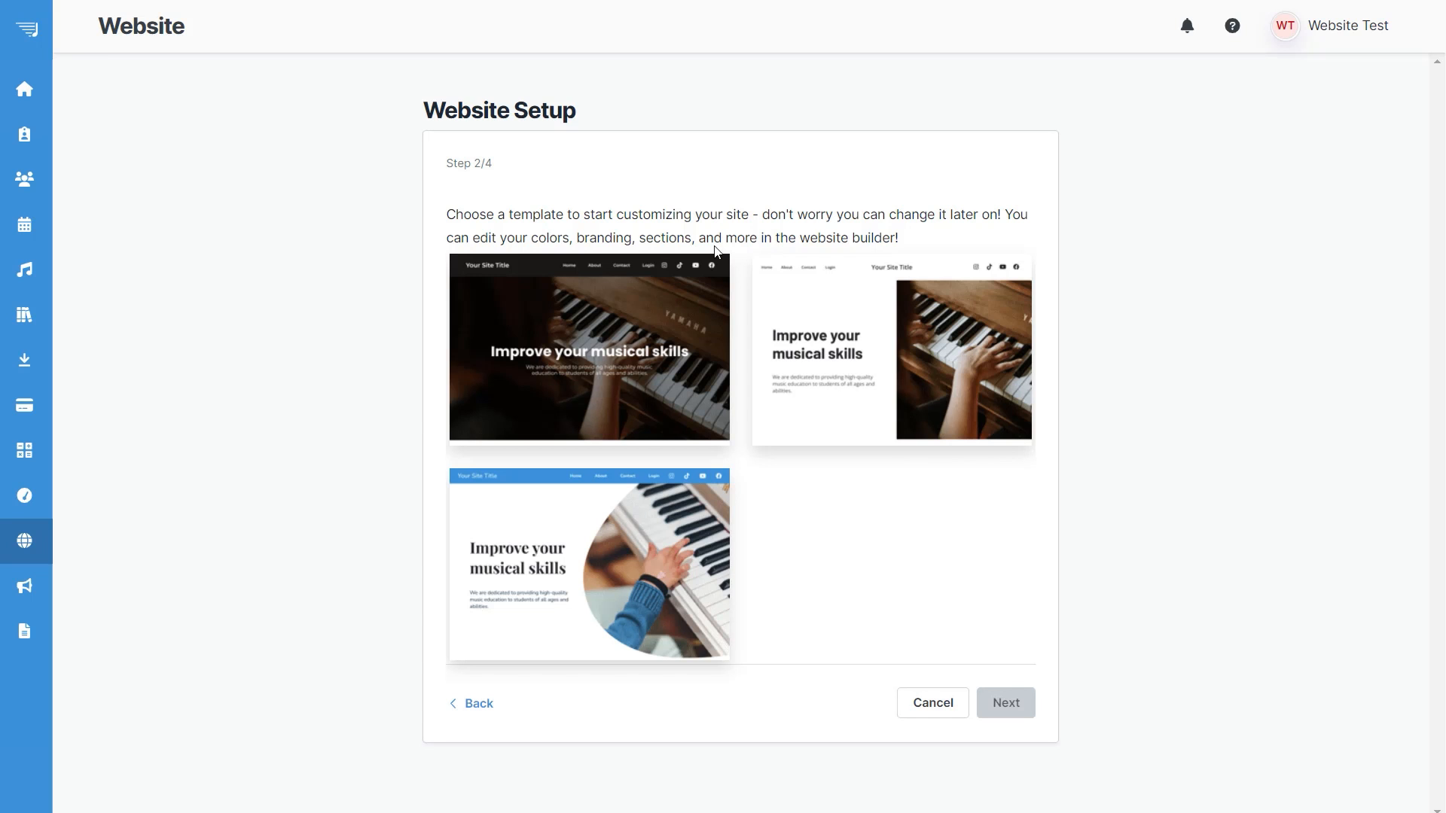
Preview the dark-header template with the full-width piano photo, look through its sections, and close the preview without choosing it
mouse_move(685, 370)
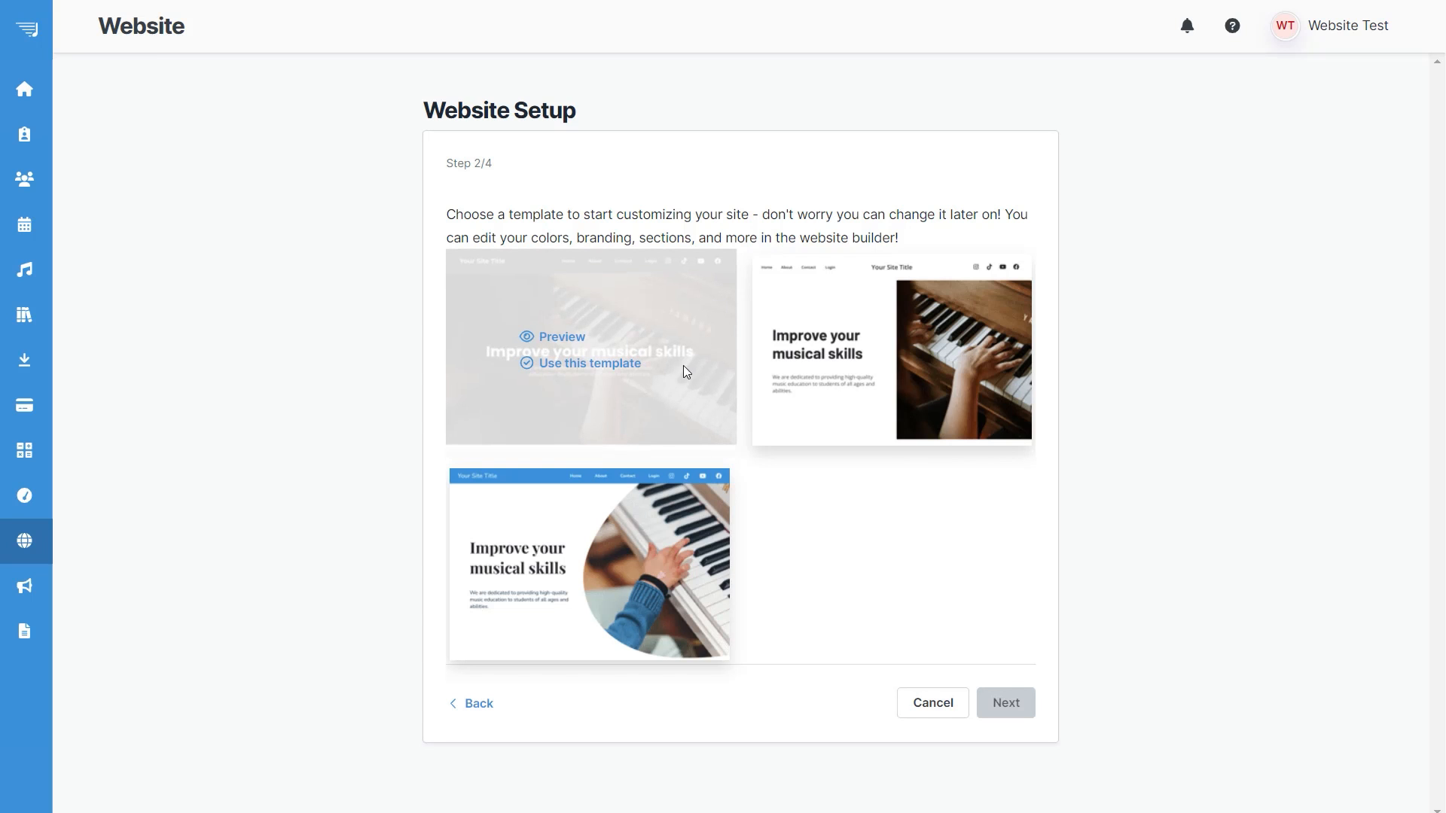
click(577, 346)
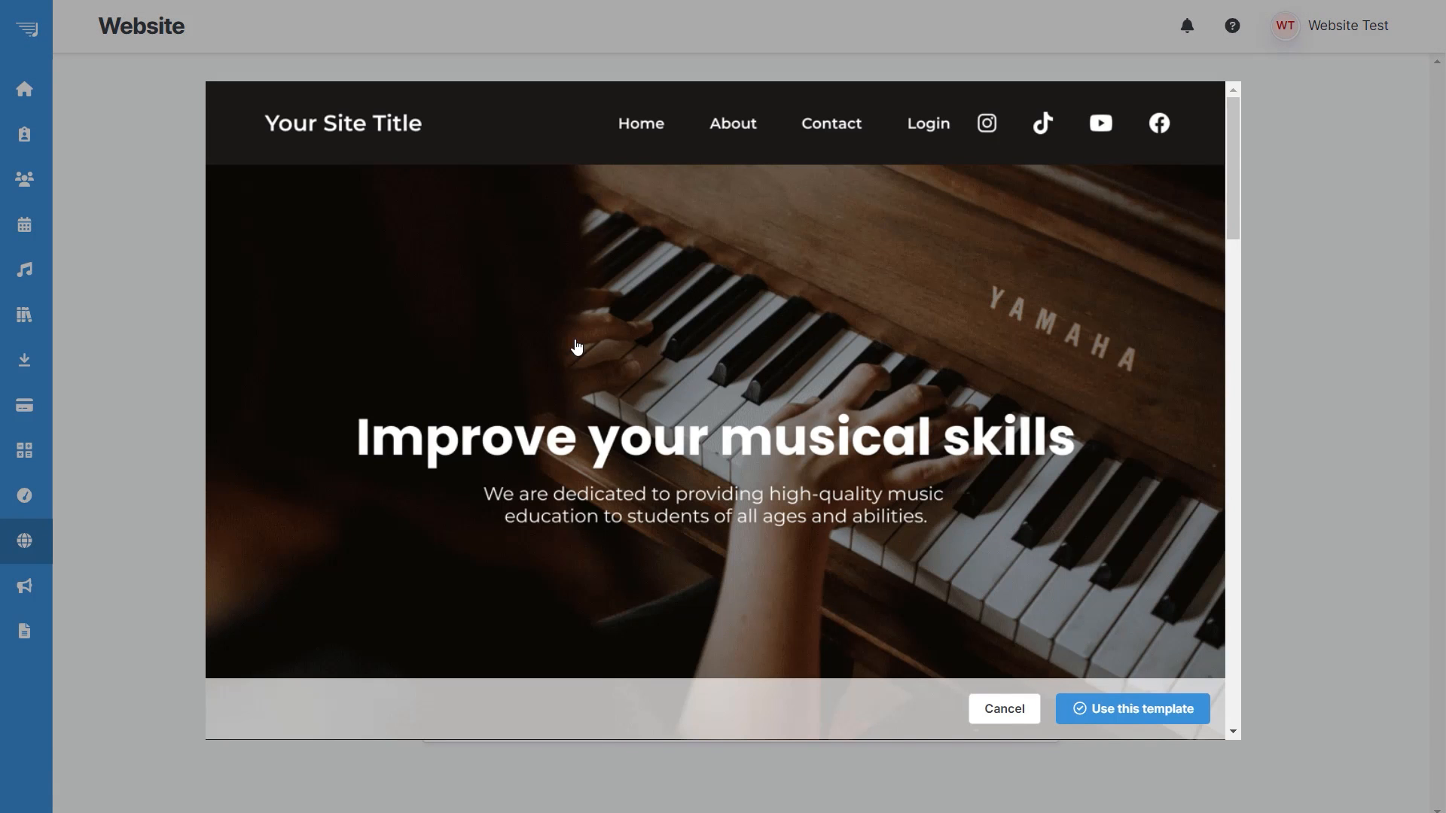
scroll(1090, 276, down, 4)
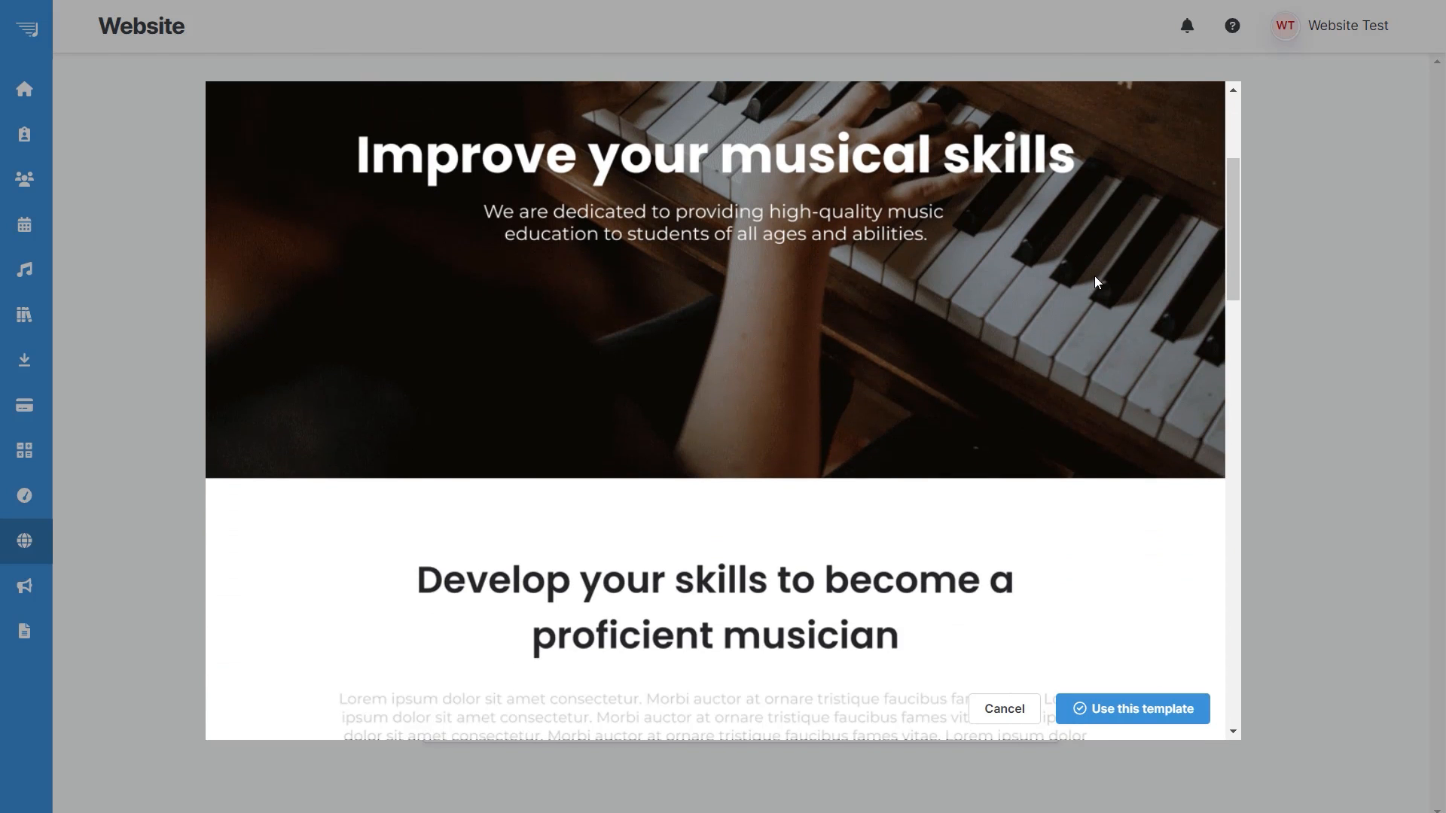
scroll(1095, 283, down, 5)
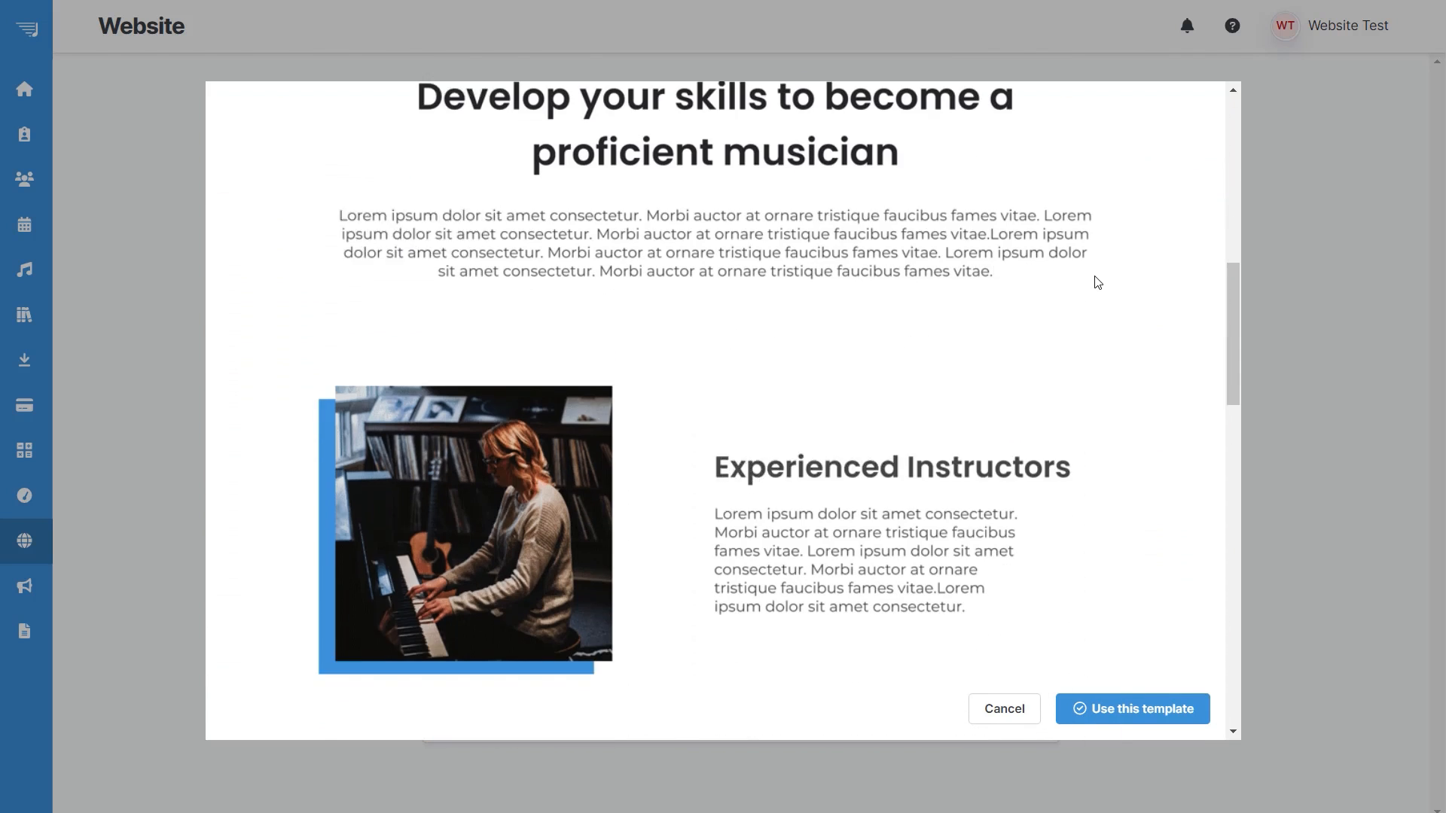
scroll(1096, 282, down, 8)
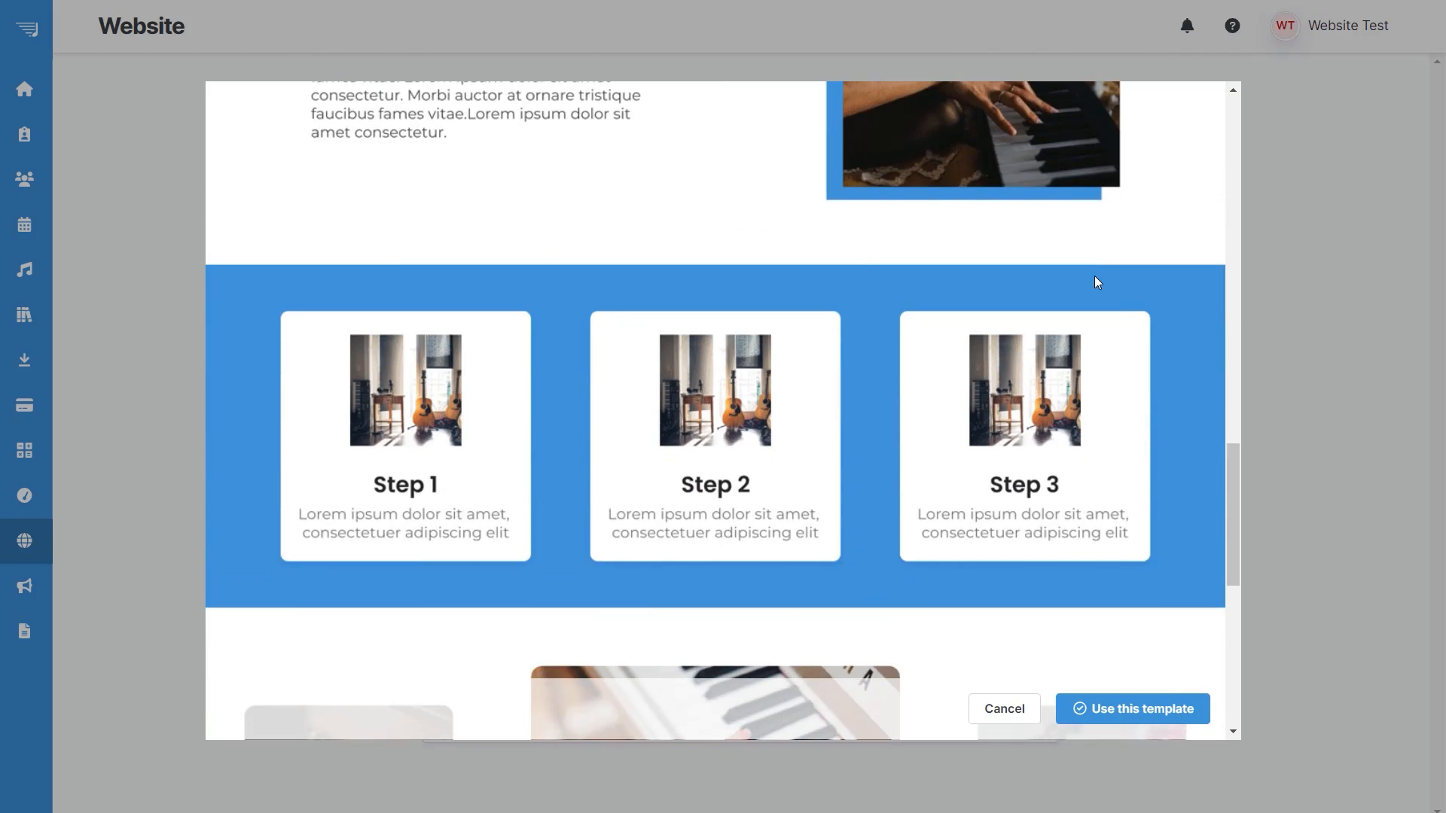
scroll(1095, 283, down, 5)
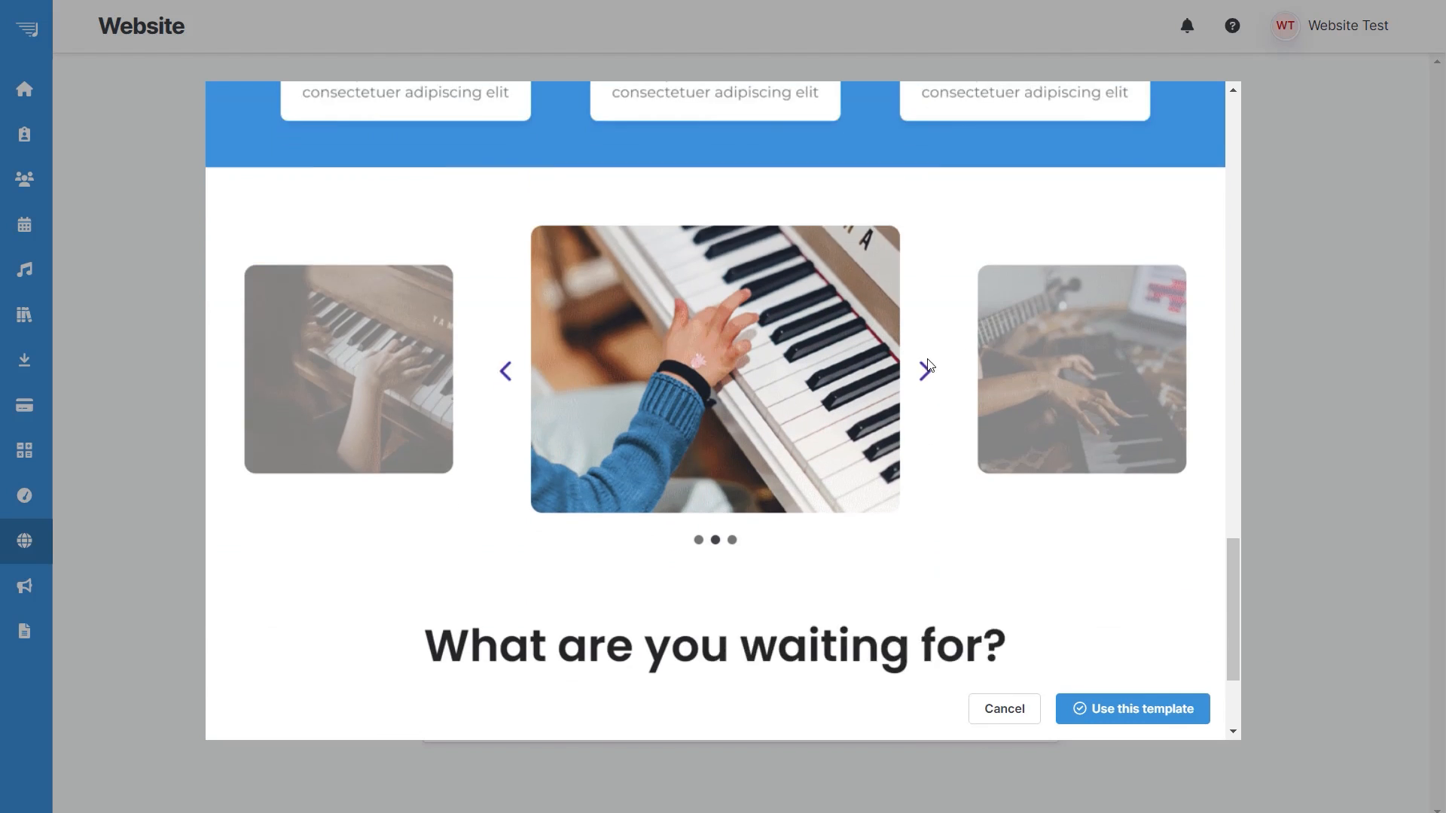
scroll(928, 365, down, 3)
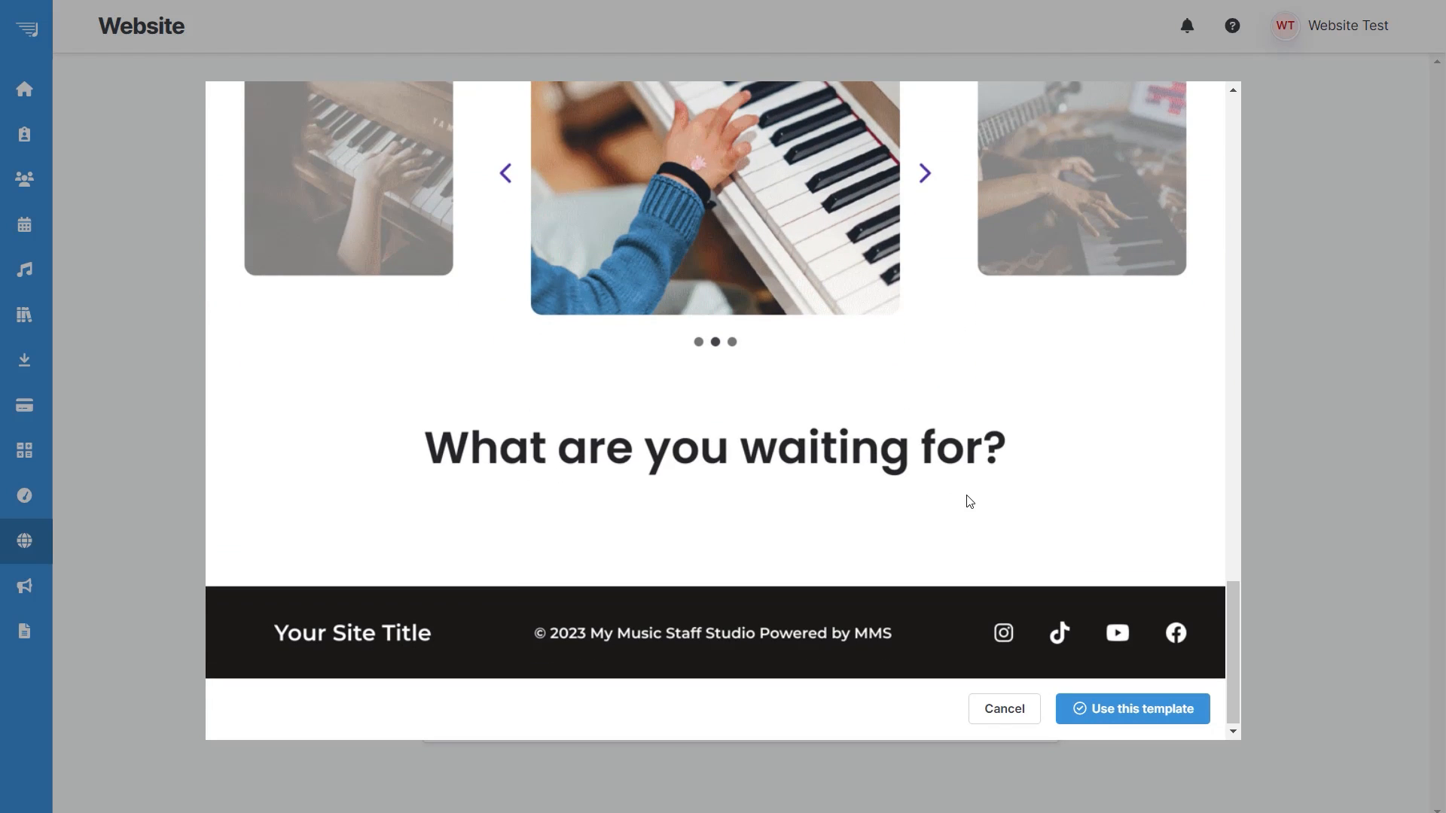
scroll(960, 498, up, 9)
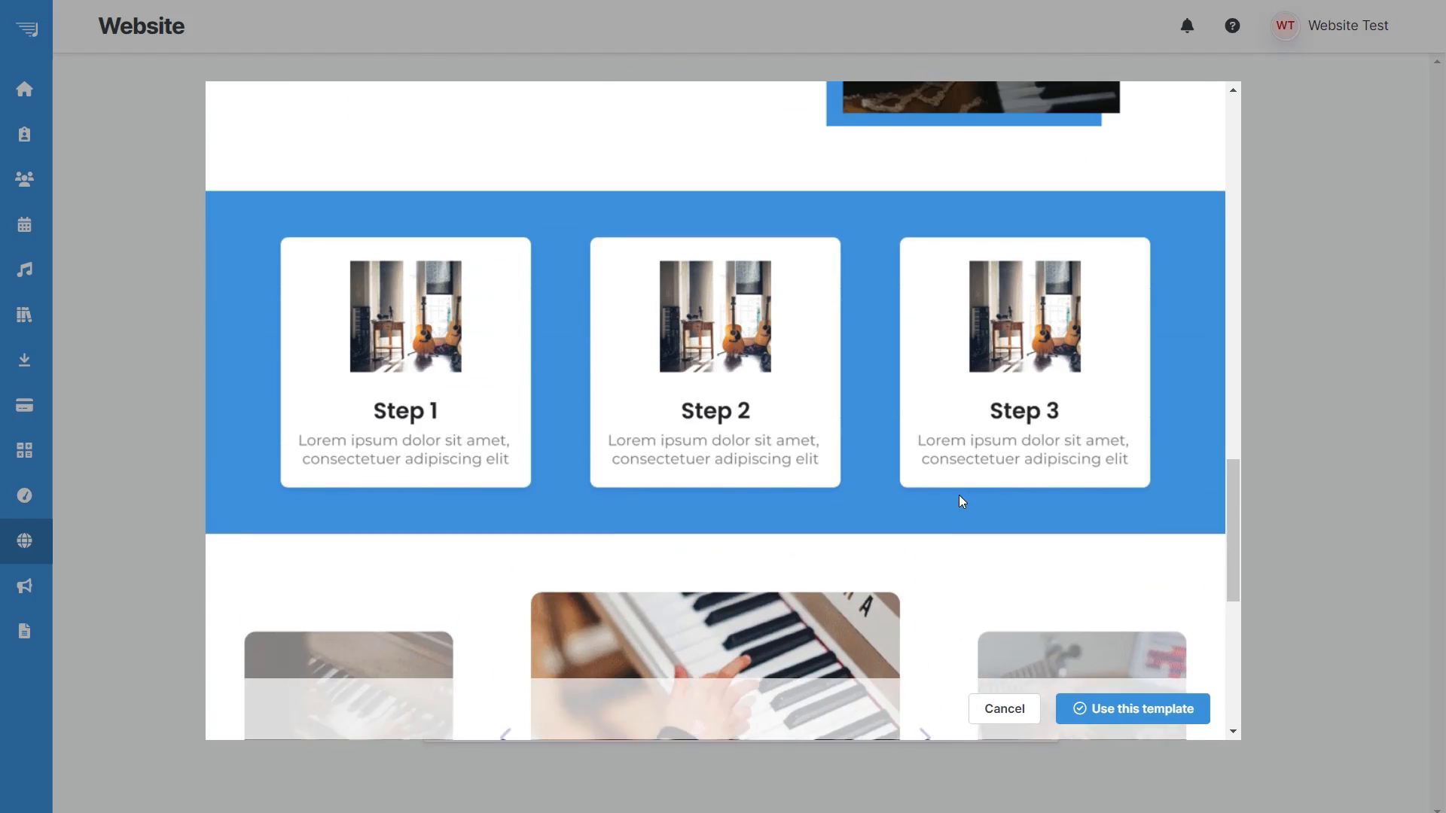
click(998, 712)
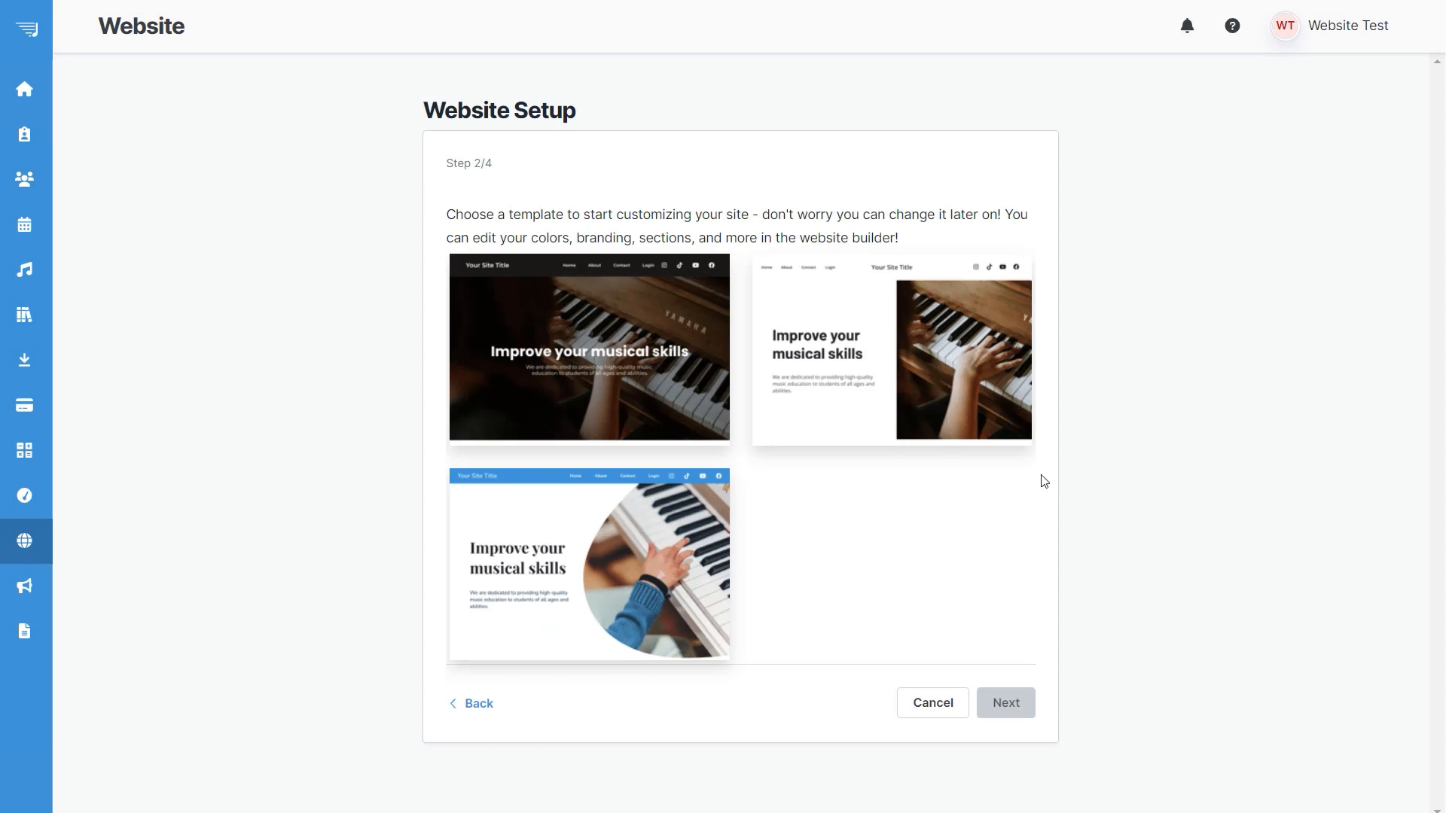
Preview the white template with the centred site title, choose it for the website, and continue to the domain setup
mouse_move(887, 384)
click(868, 339)
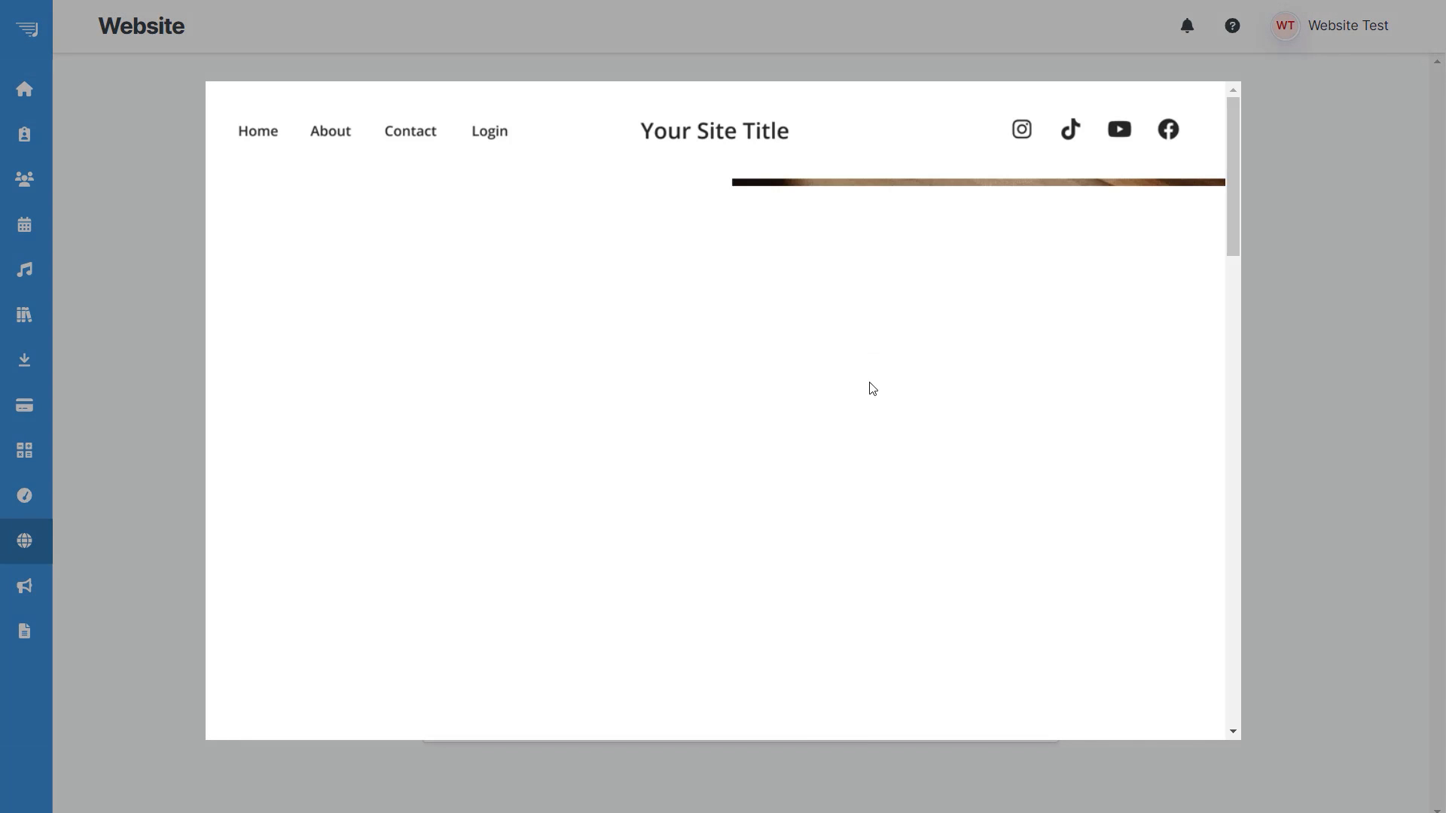
scroll(915, 463, down, 6)
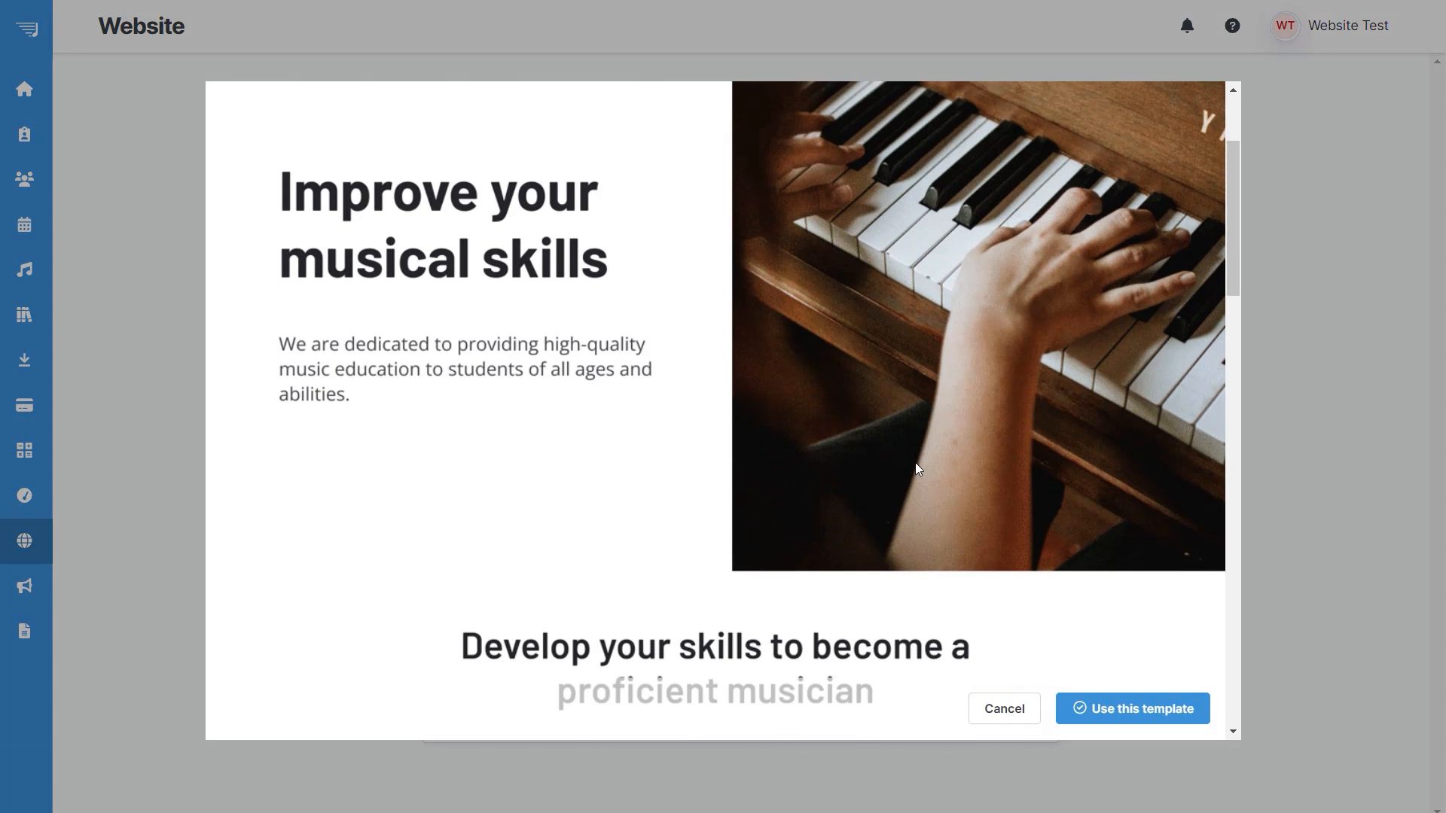
scroll(994, 484, down, 2)
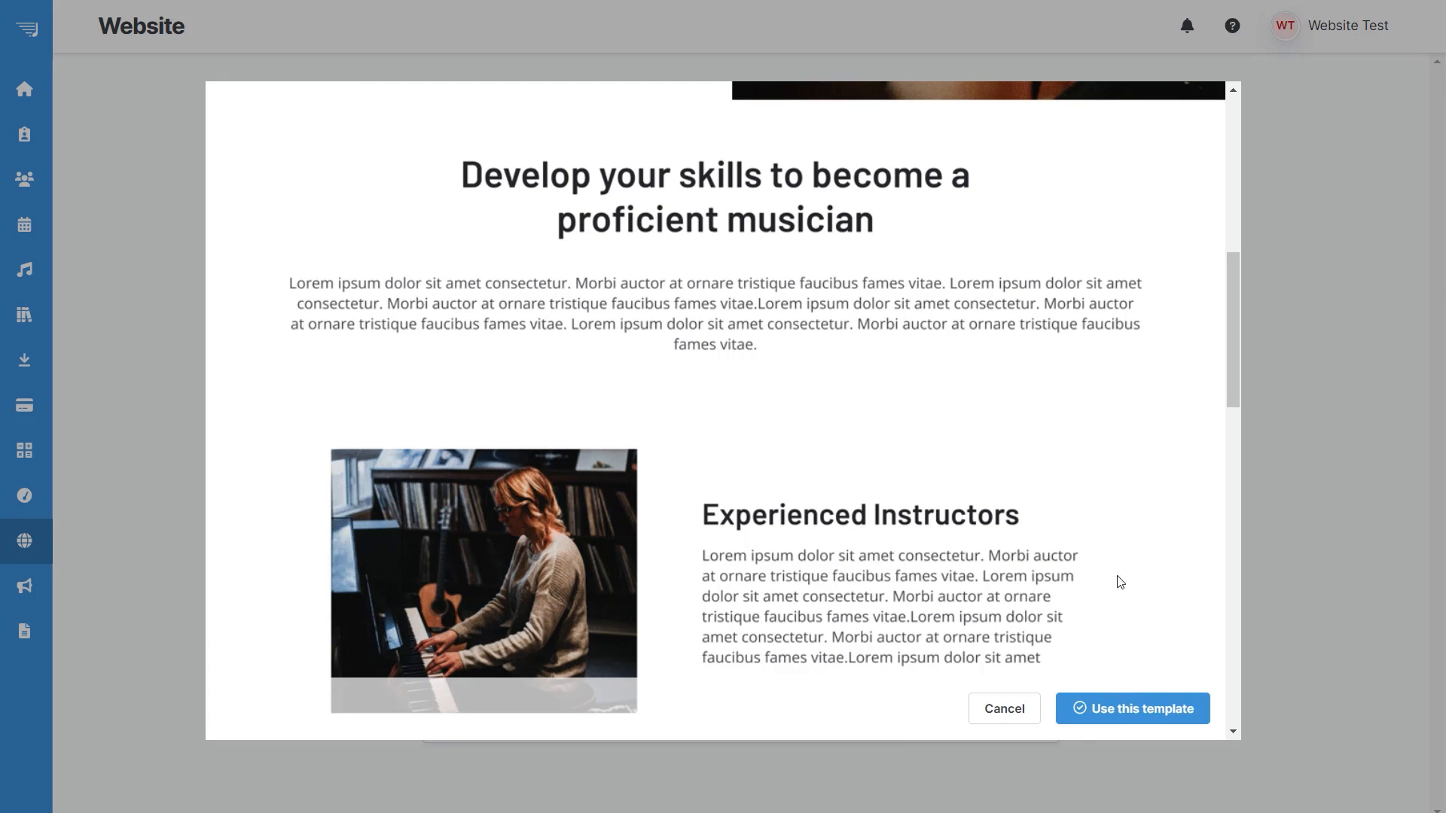
click(1130, 712)
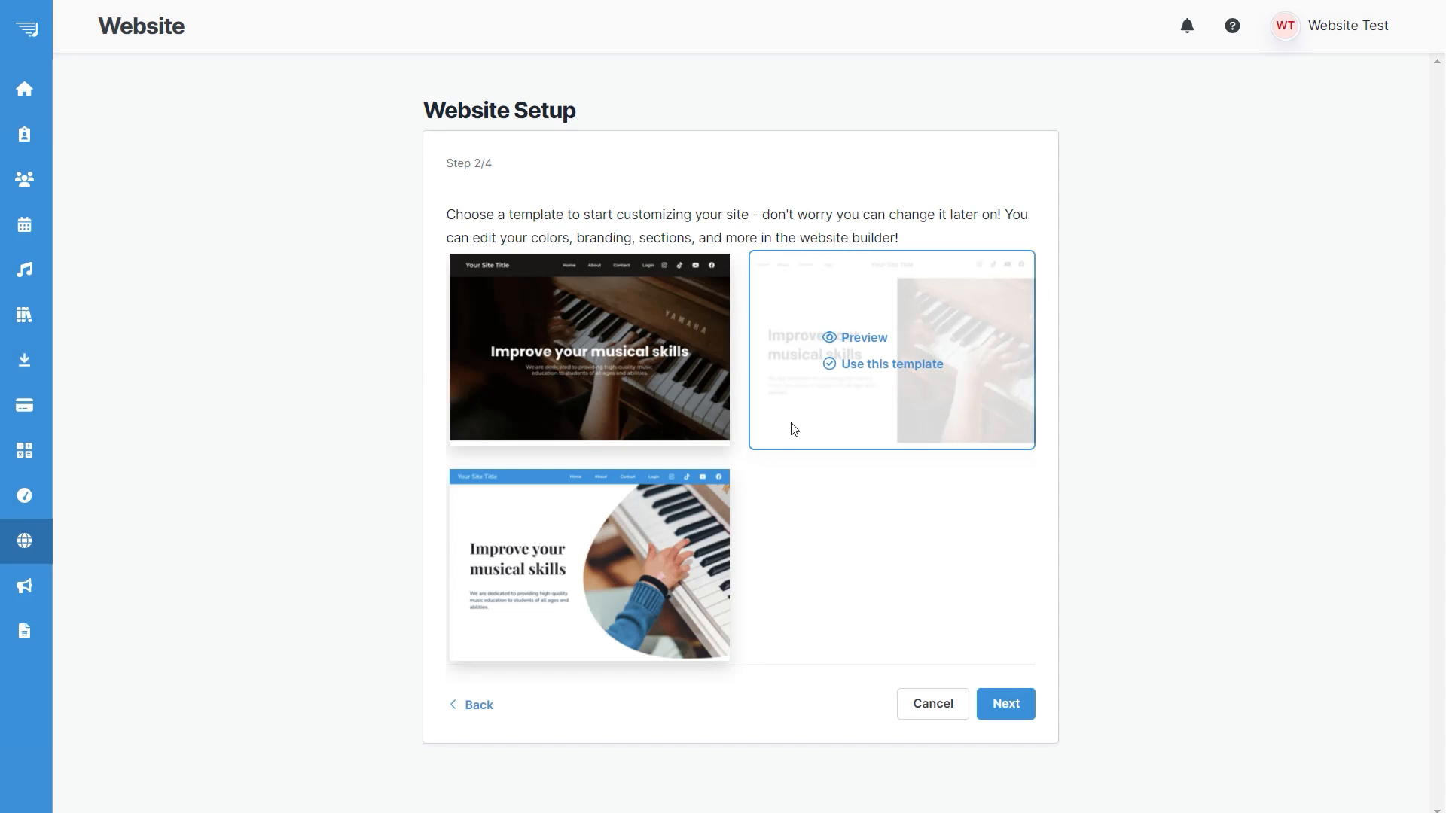
click(1020, 710)
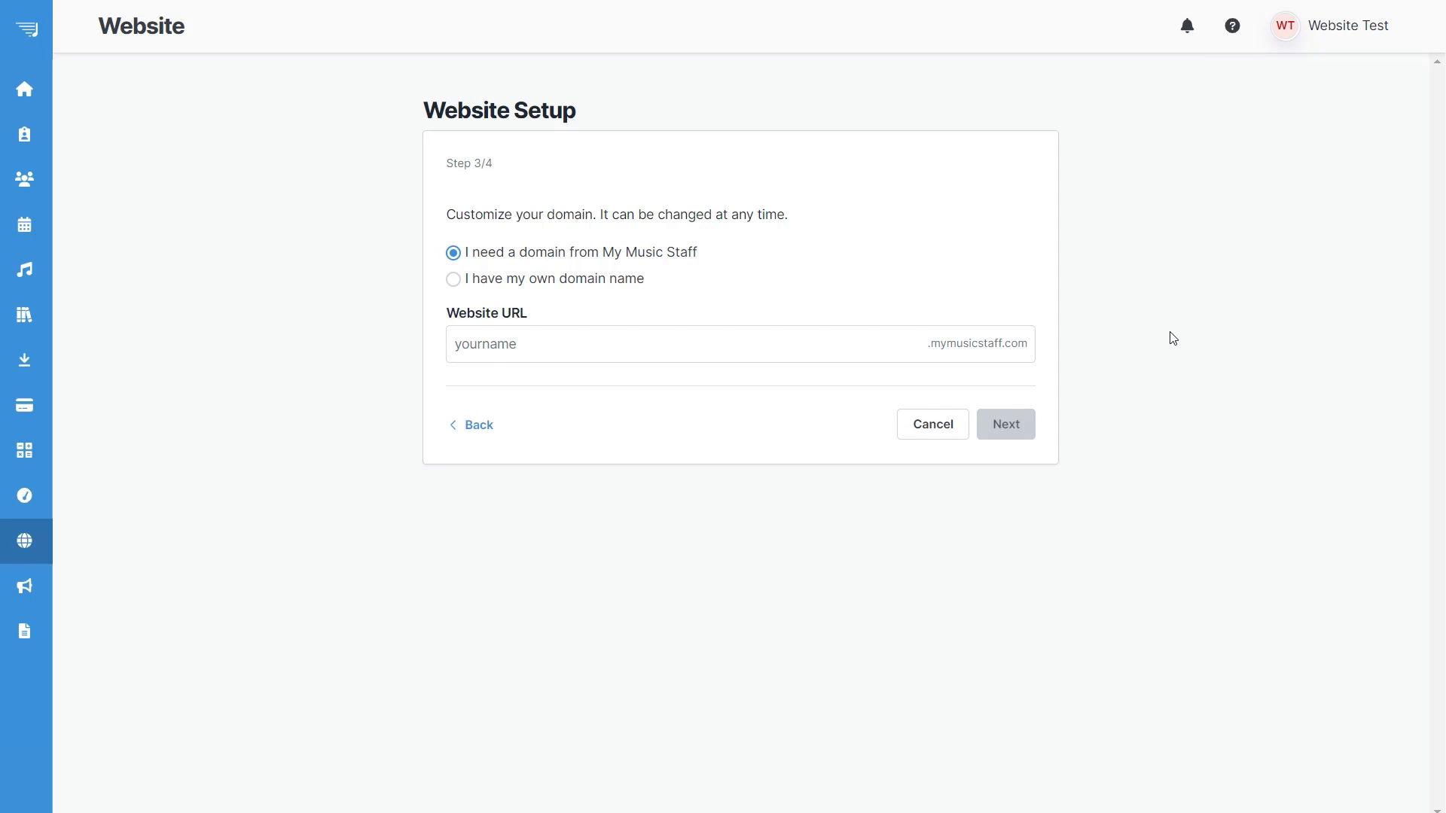
Choose a domain from My Music Staff, set the website URL to mckinnonmusicexample, and continue
click(622, 290)
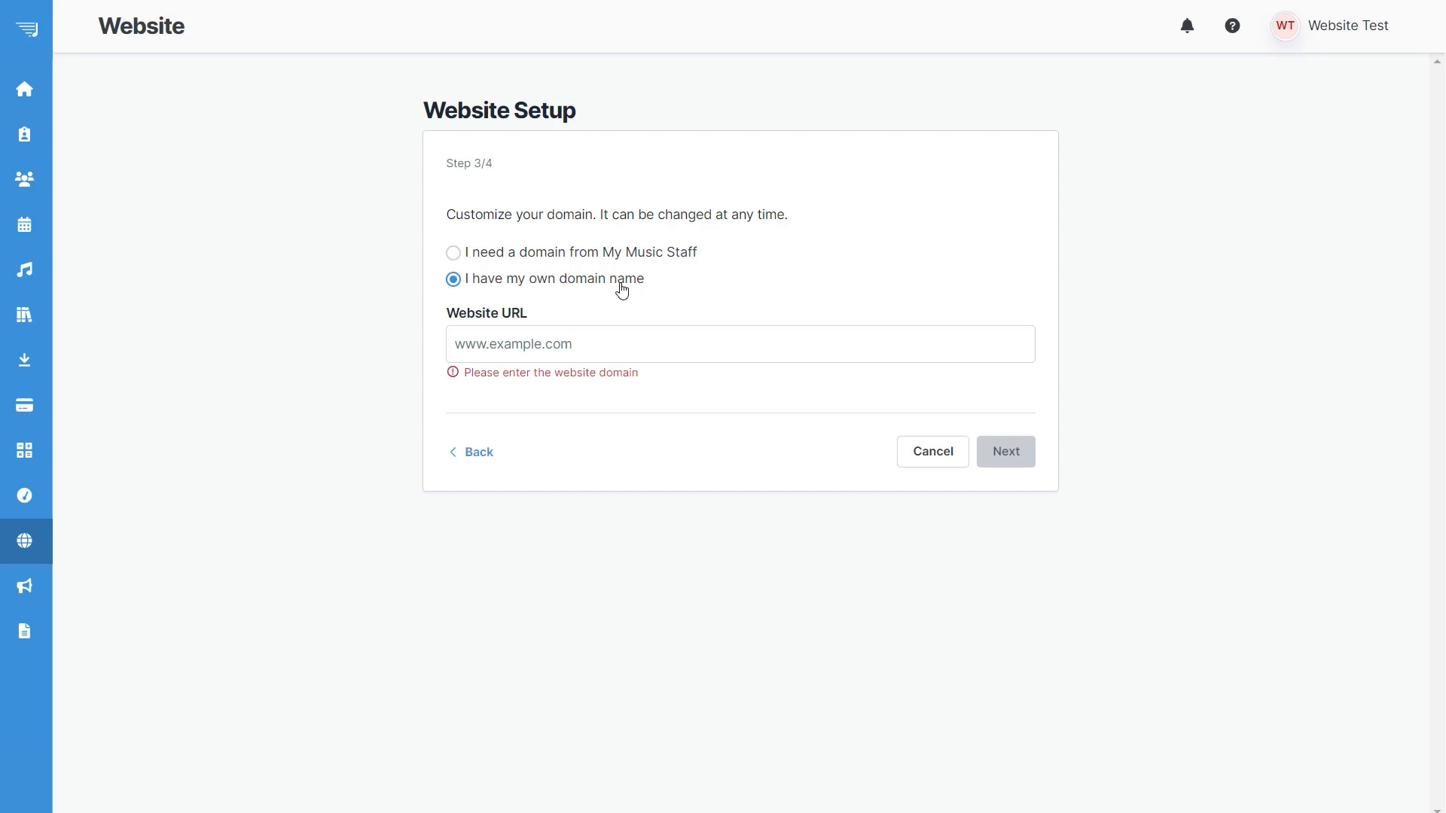
click(528, 260)
click(577, 346)
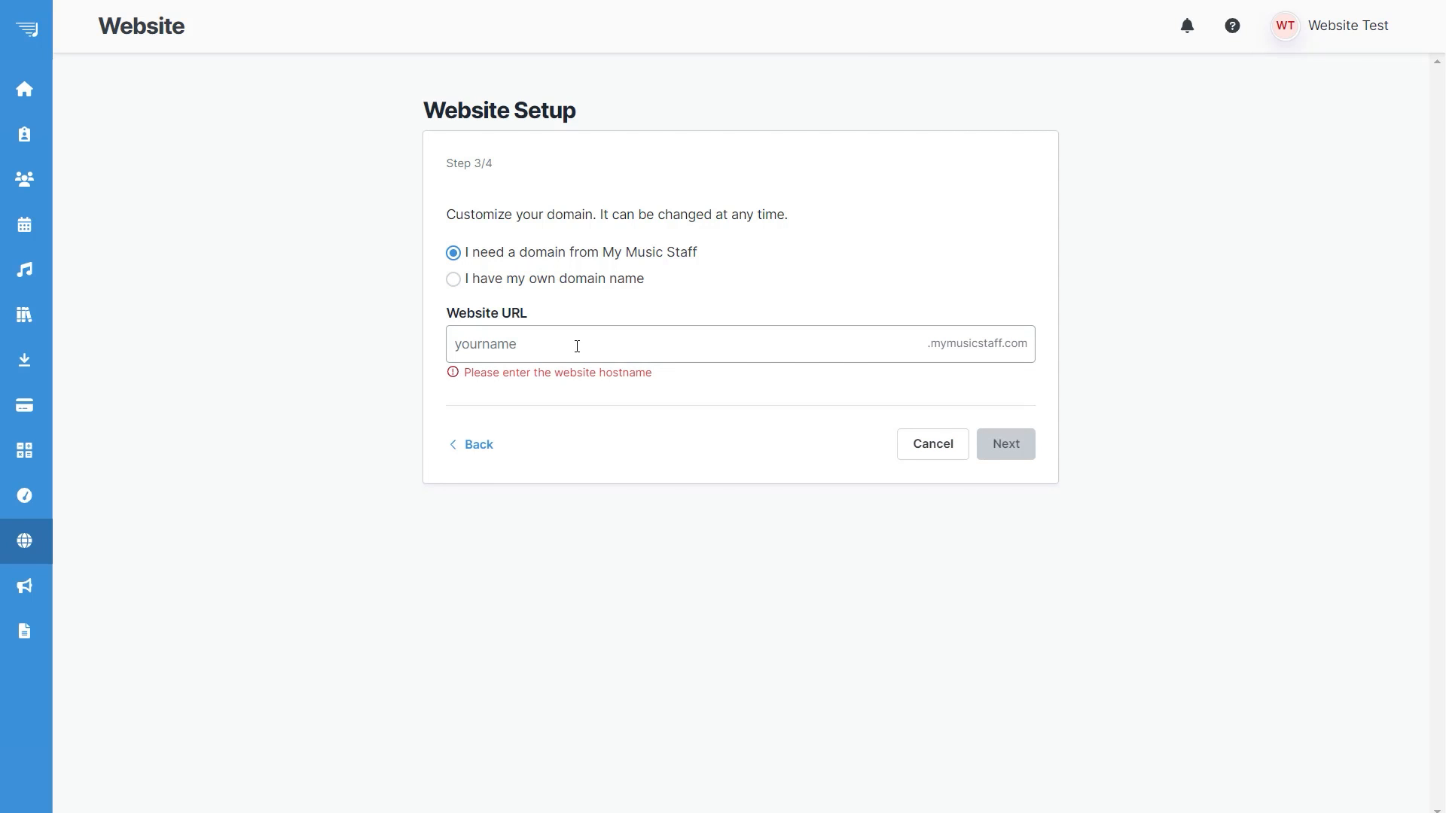
text(mckinnon)
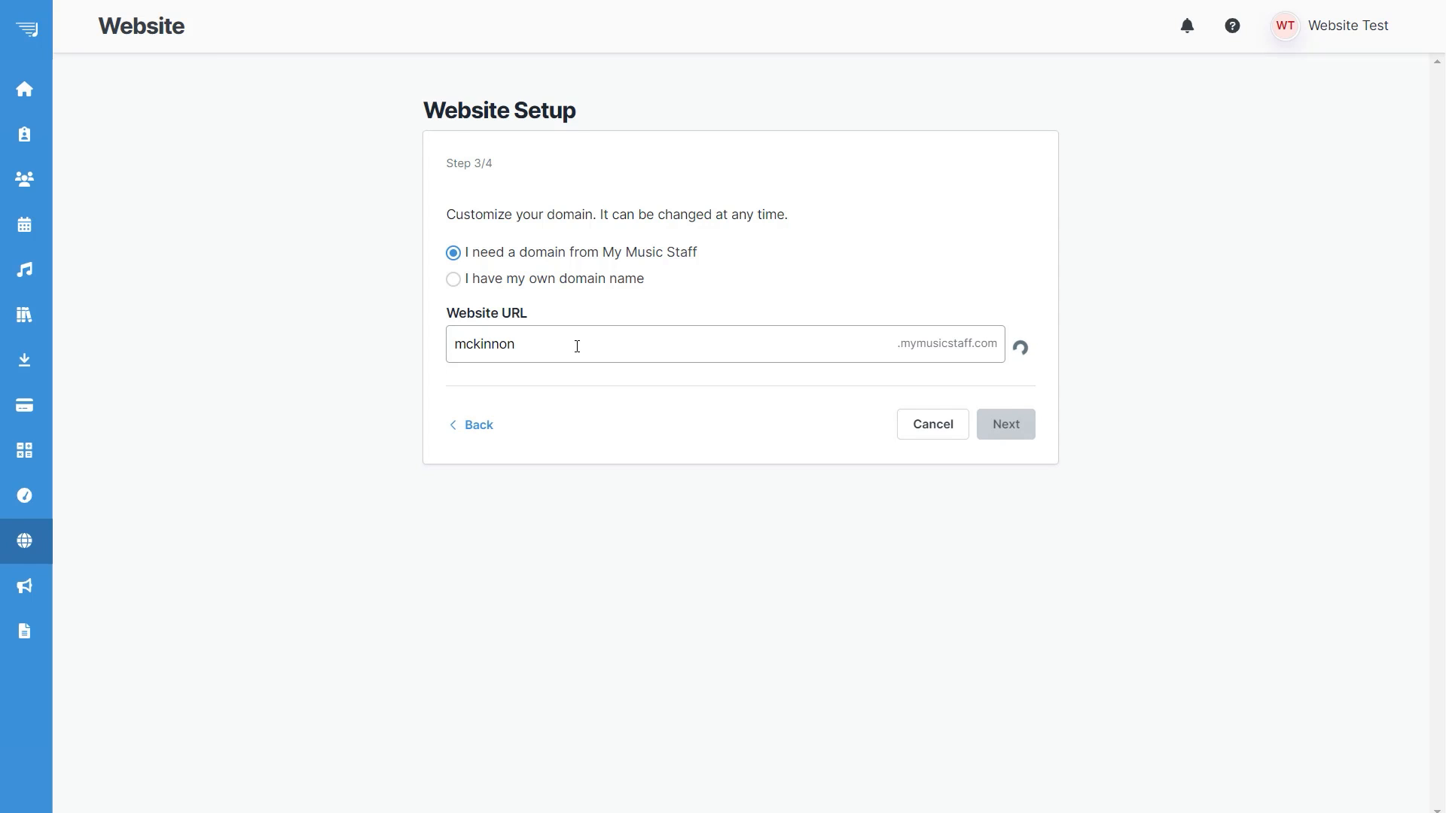
text(musicexample)
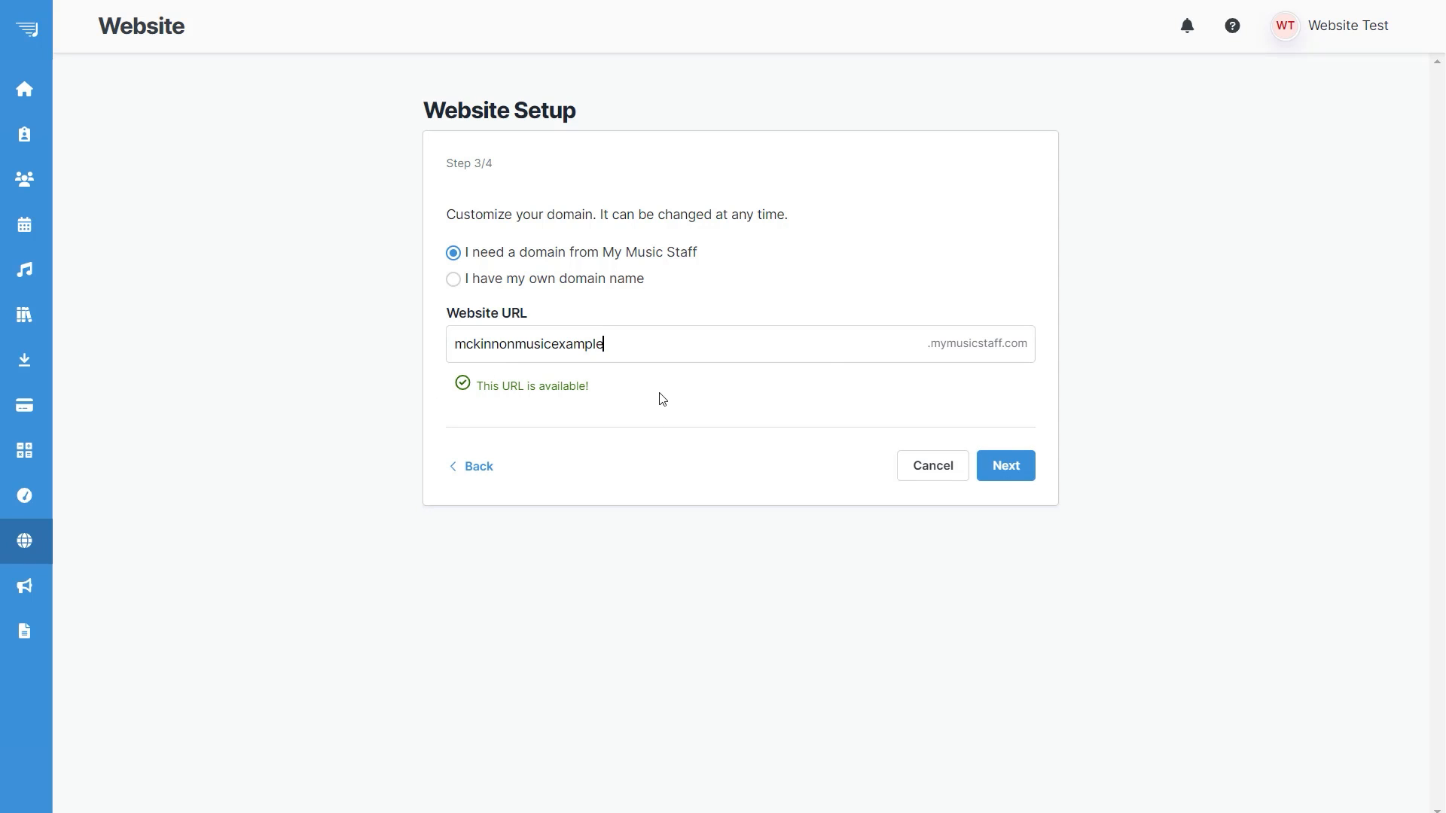
click(1007, 475)
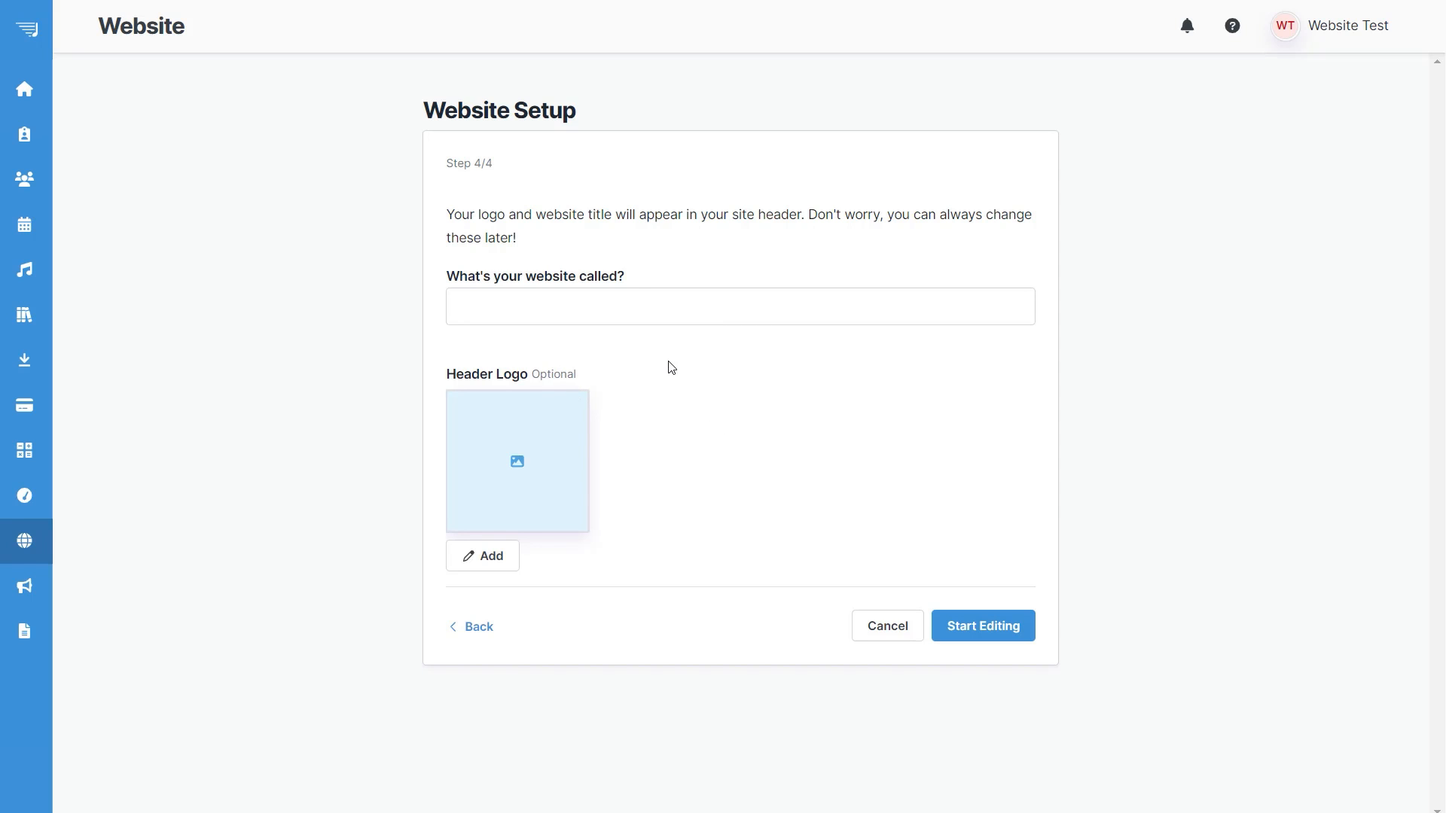
Name the website McKinnon Music Adventures, leave the header logo empty, and start editing the site
click(659, 314)
text(McK)
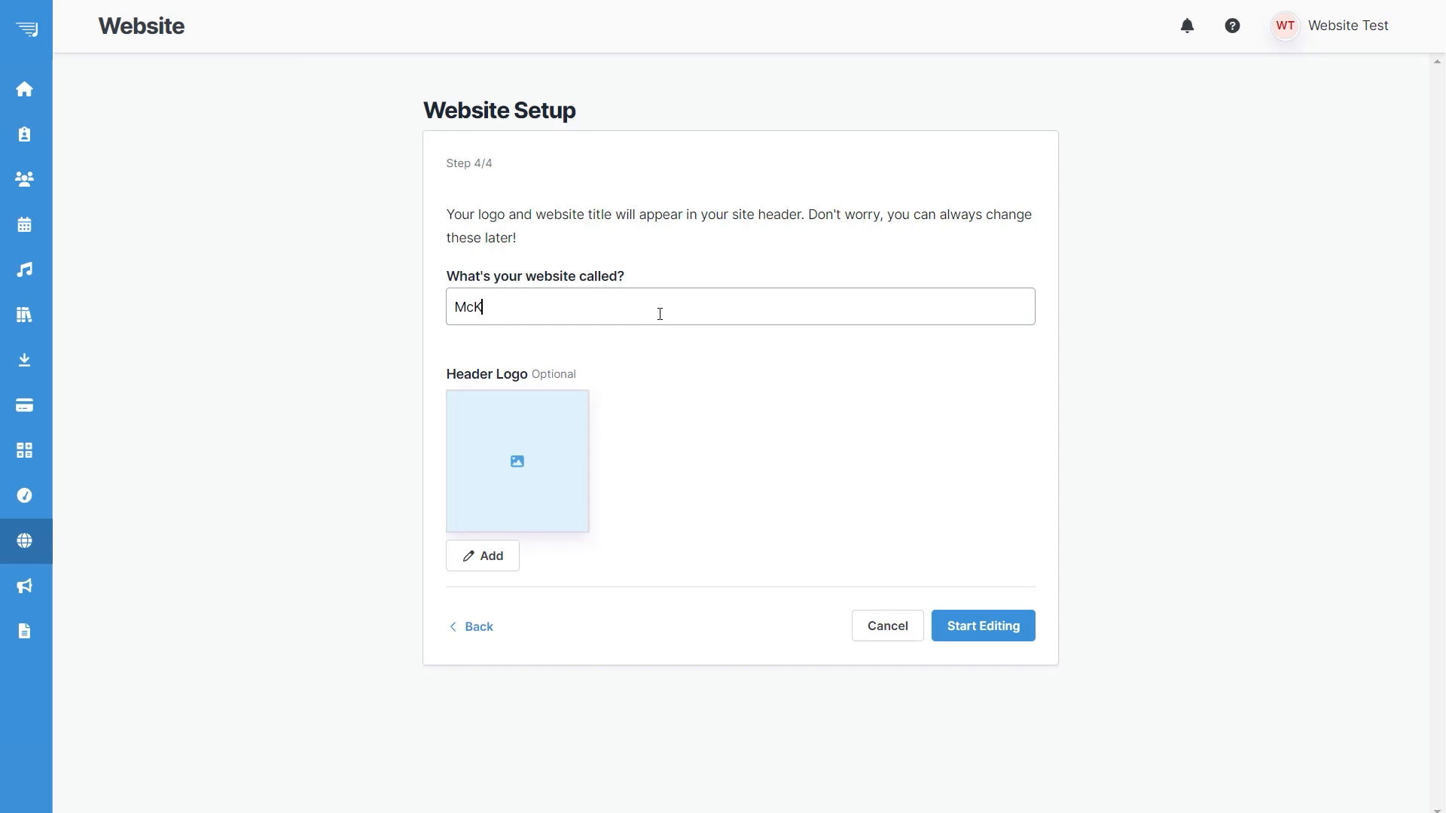
text(innon Music Adventures)
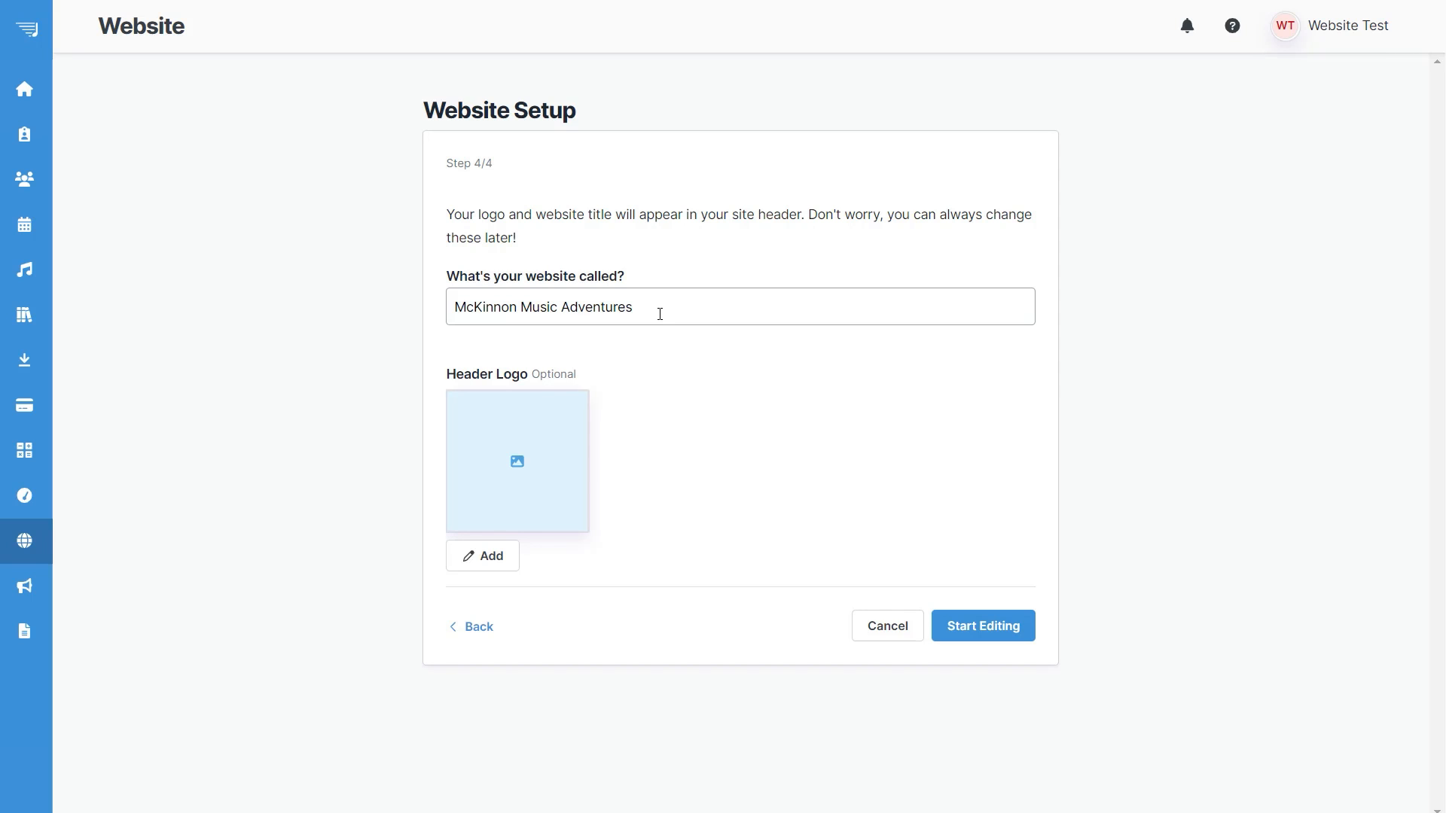
click(983, 628)
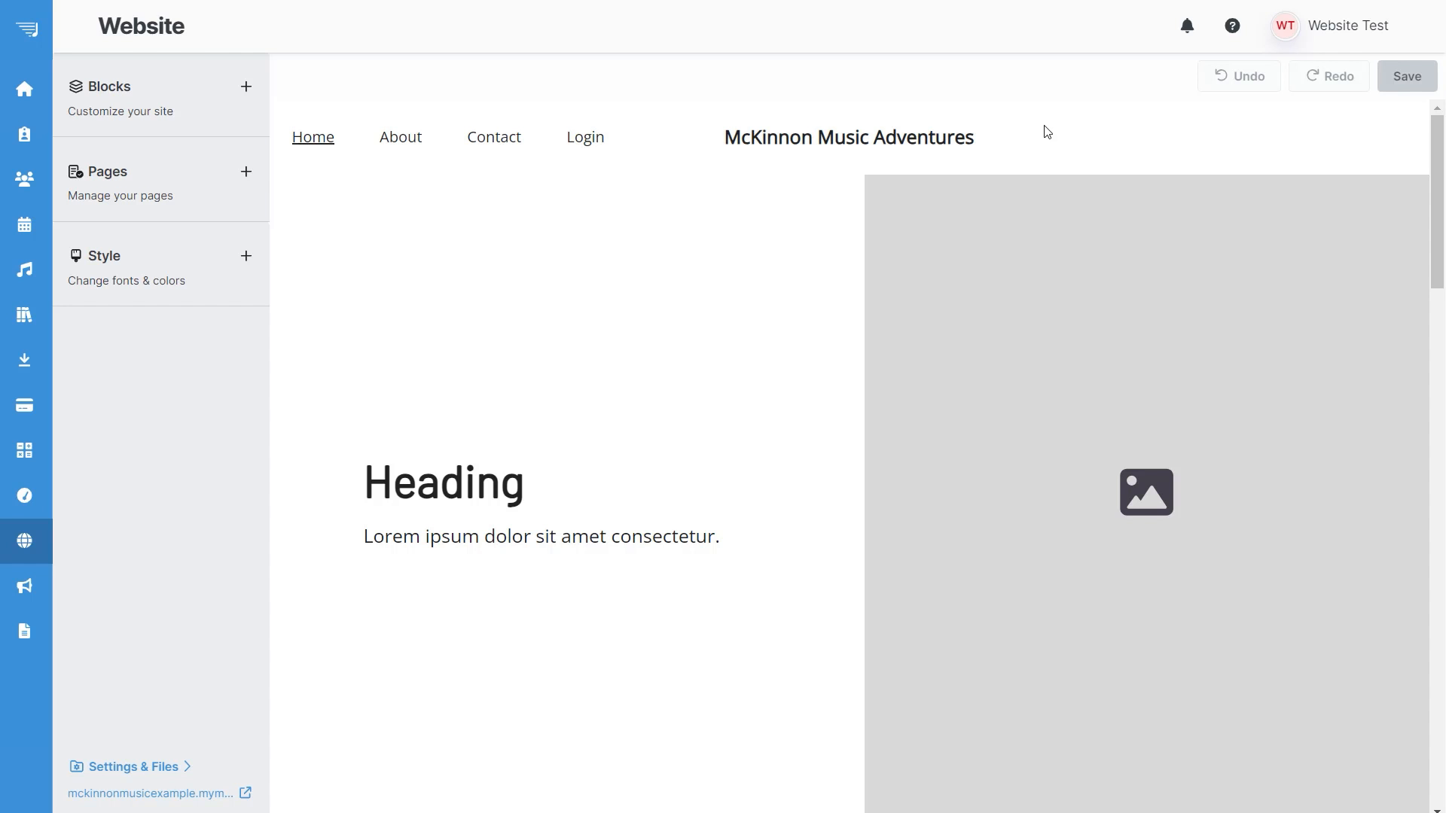
Examine the new home page's placeholder sections from the header down to the footer and return to its beginning
scroll(1042, 129, down, 7)
scroll(1100, 418, down, 9)
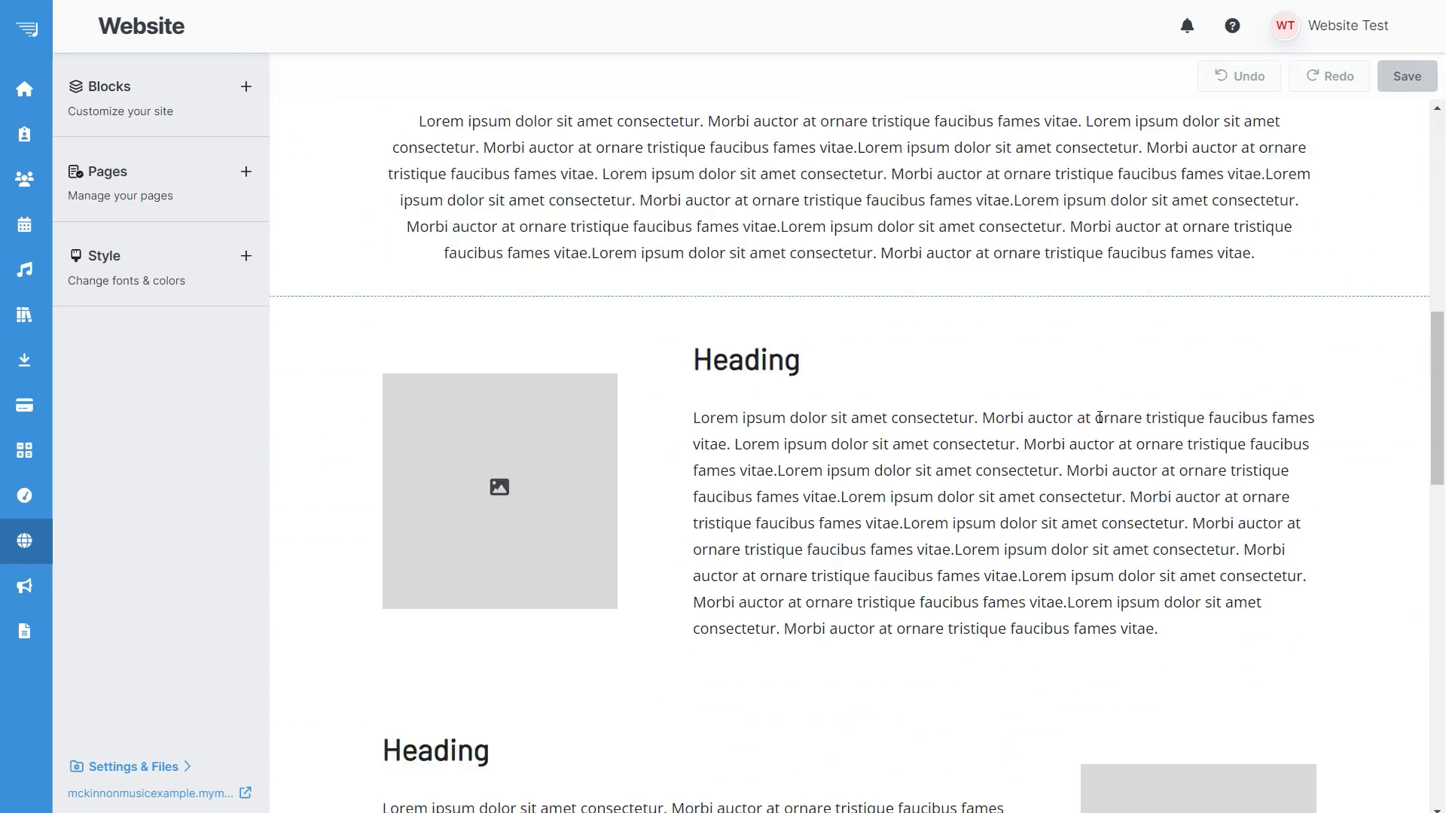
scroll(606, 398, down, 1)
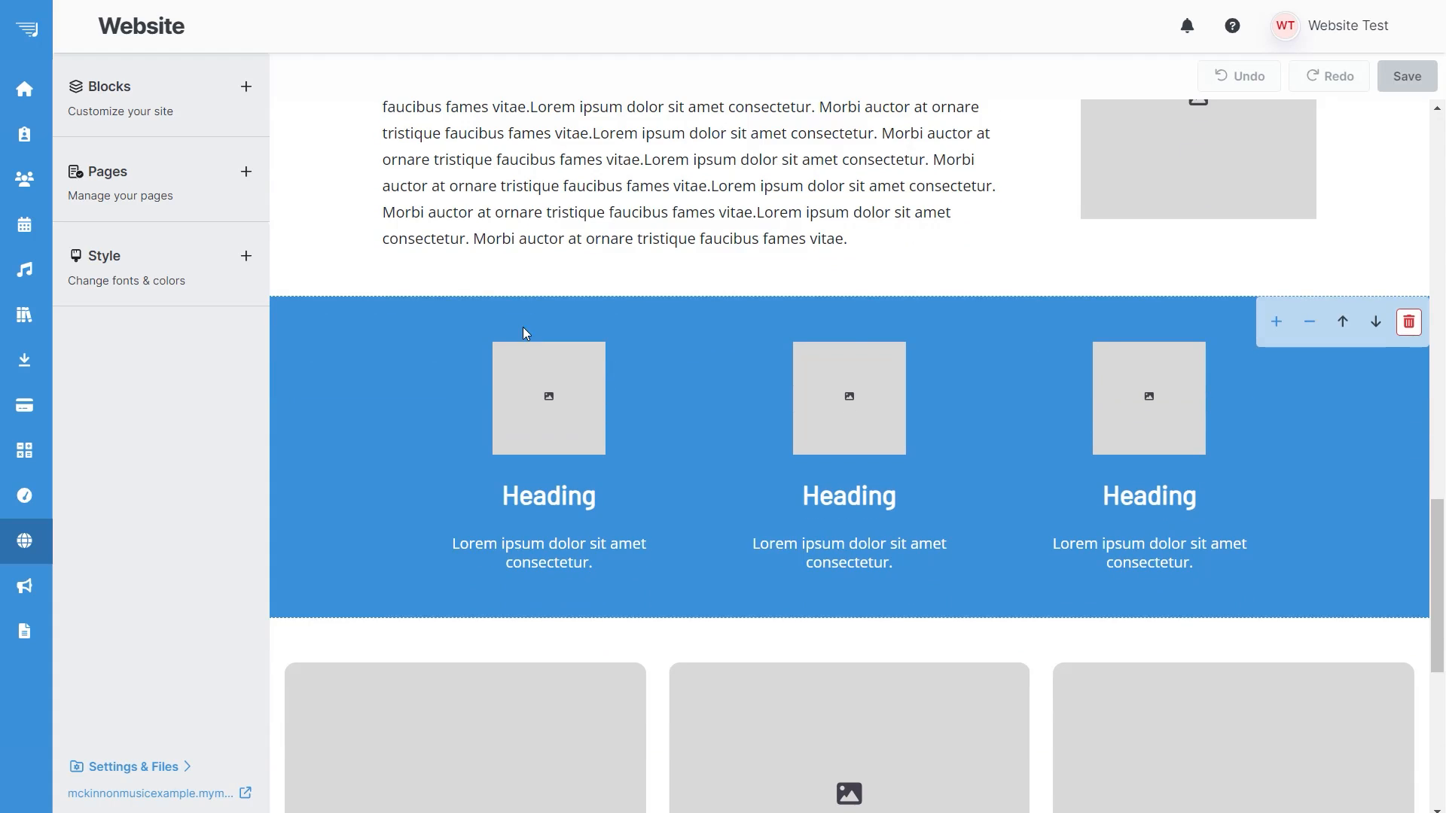
scroll(925, 245, down, 2)
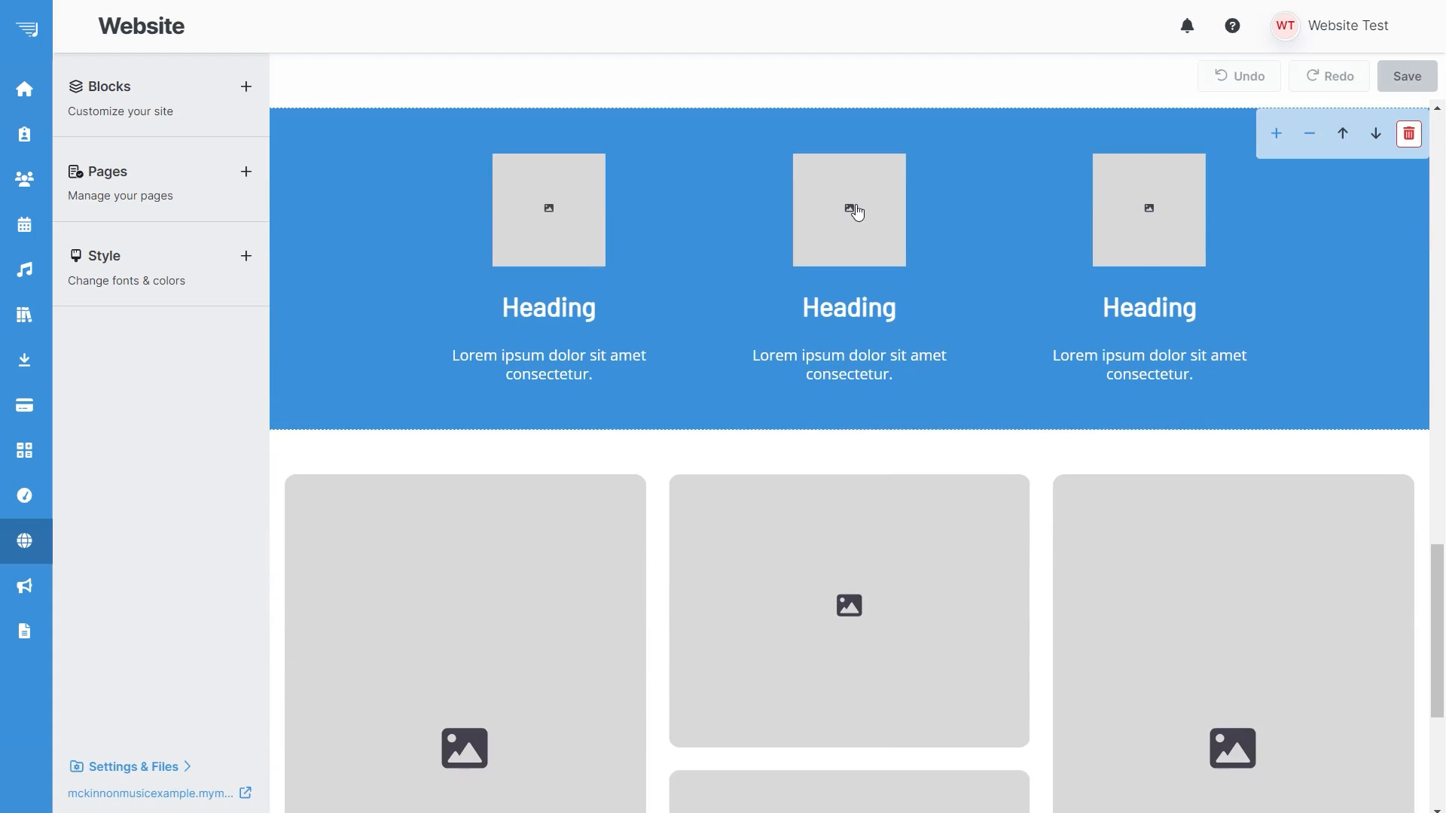
scroll(1046, 384, down, 3)
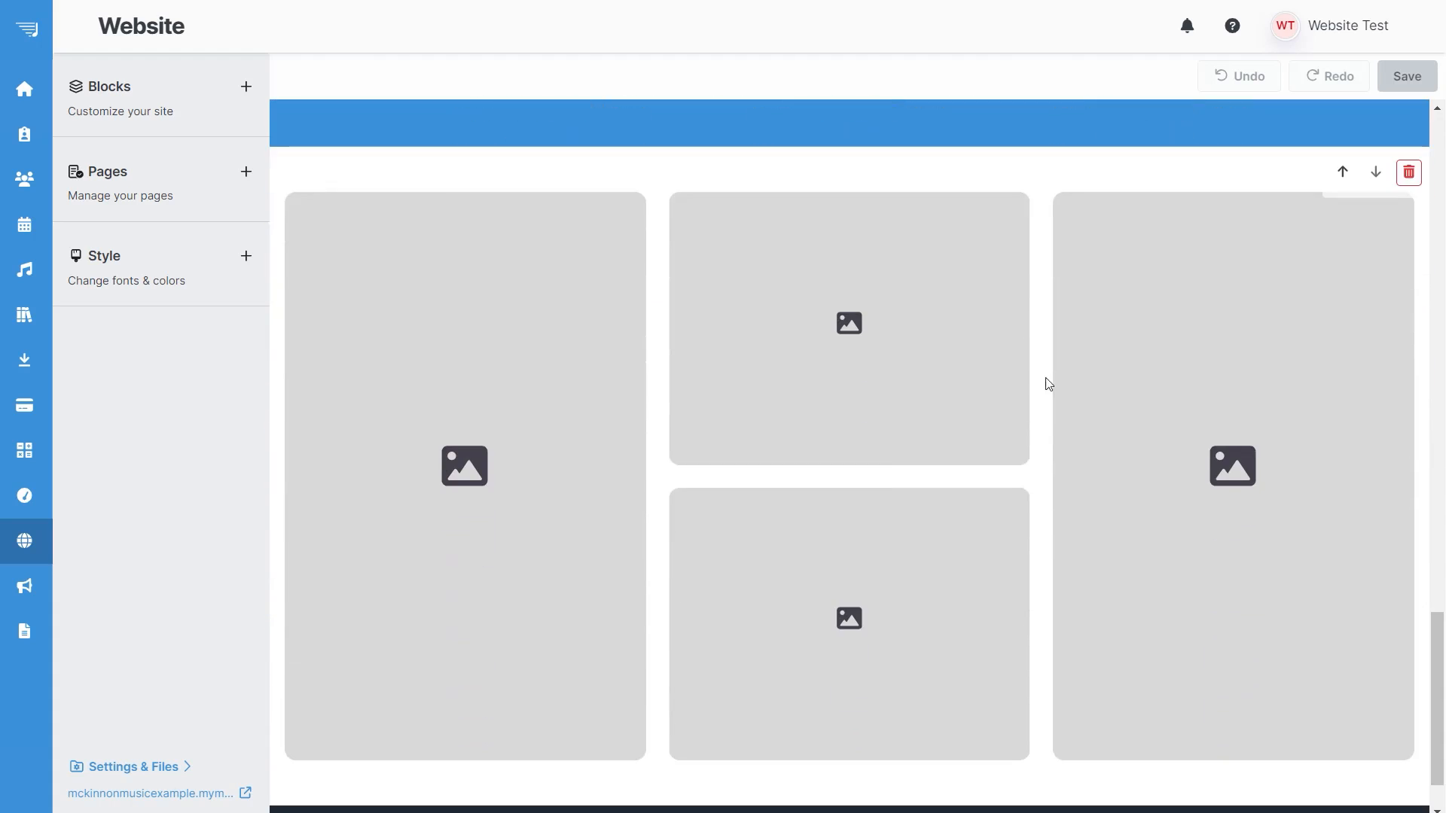
scroll(1039, 444, down, 1)
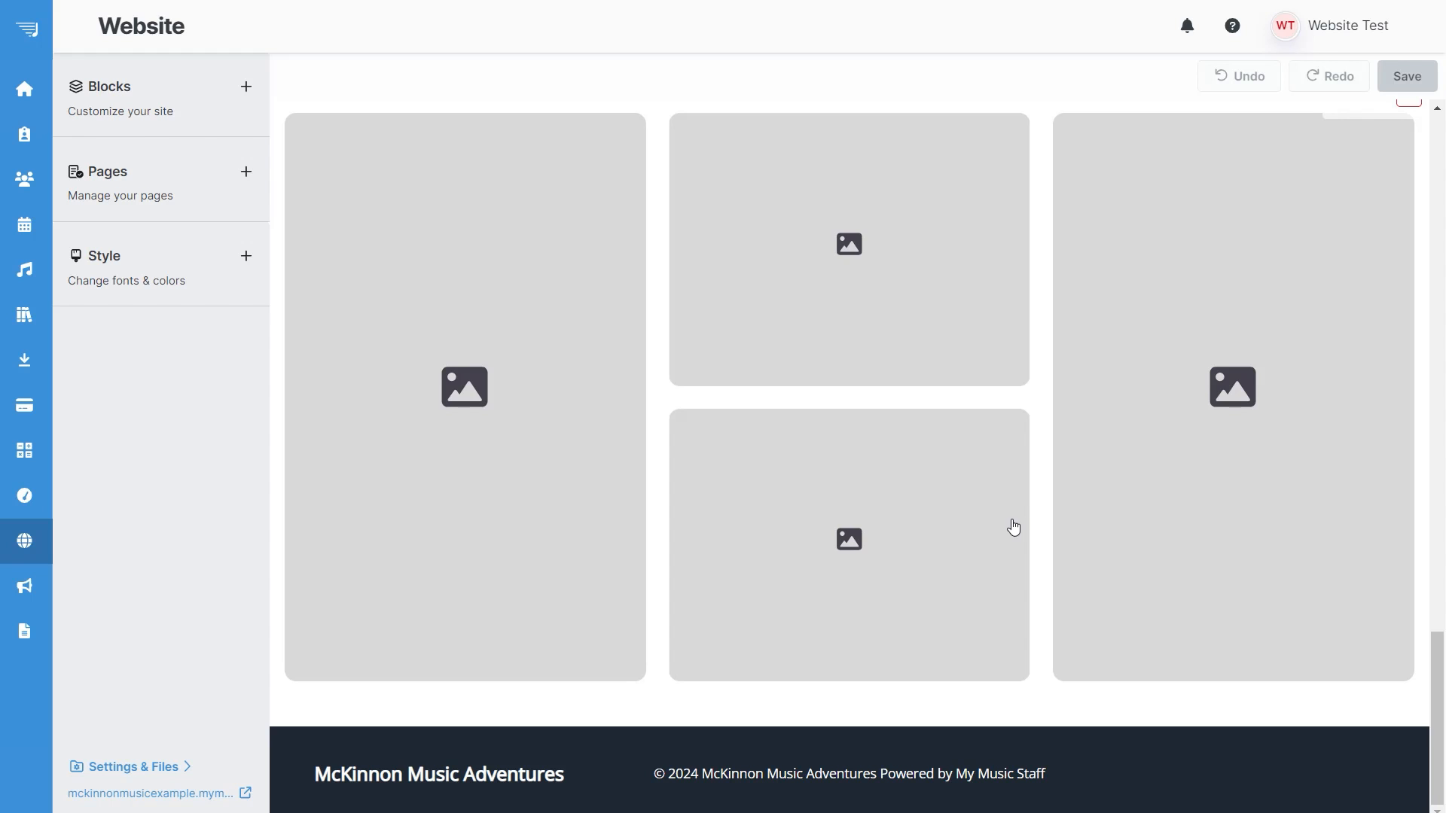
scroll(1011, 527, up, 10)
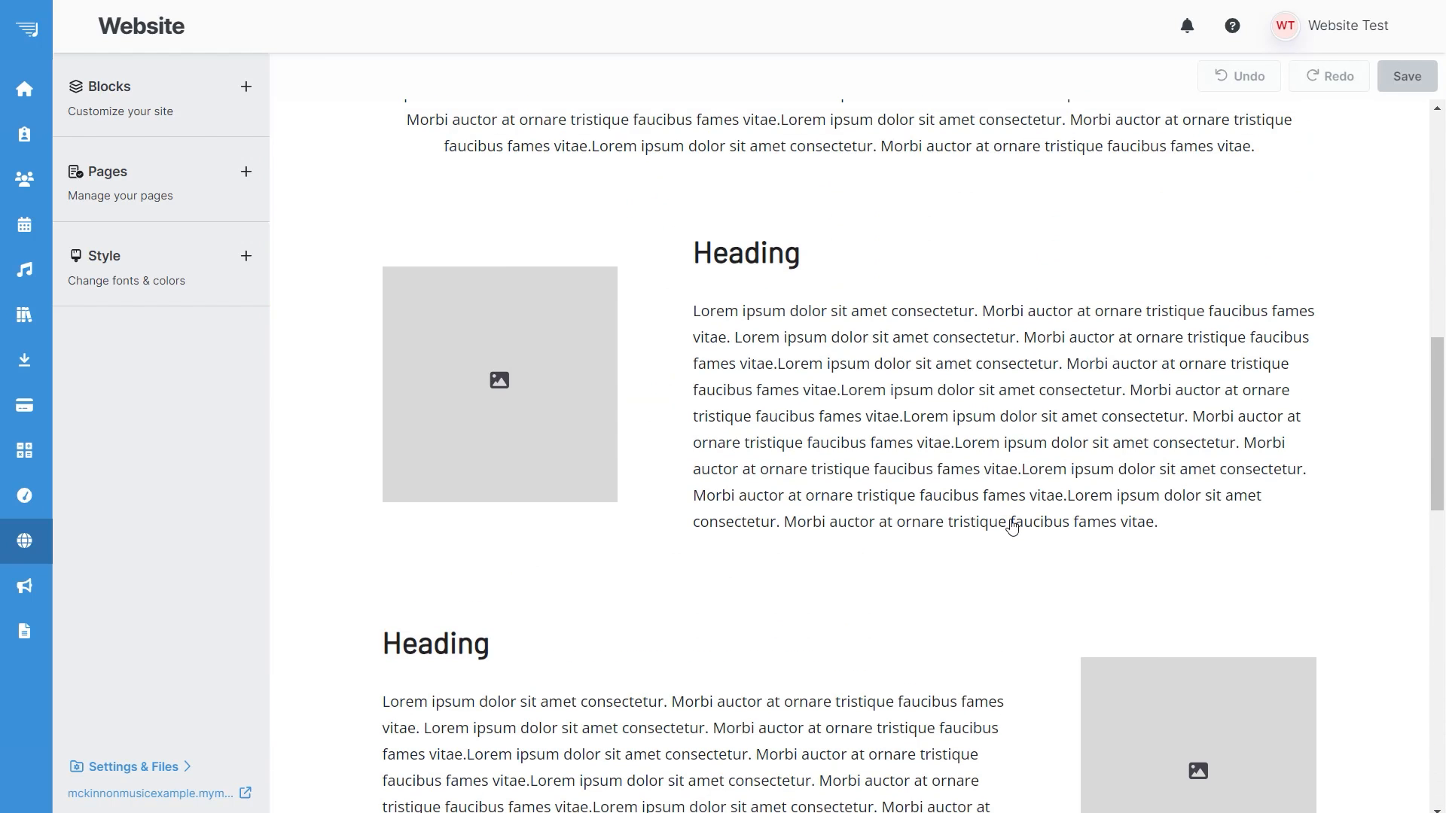
scroll(1011, 520, up, 5)
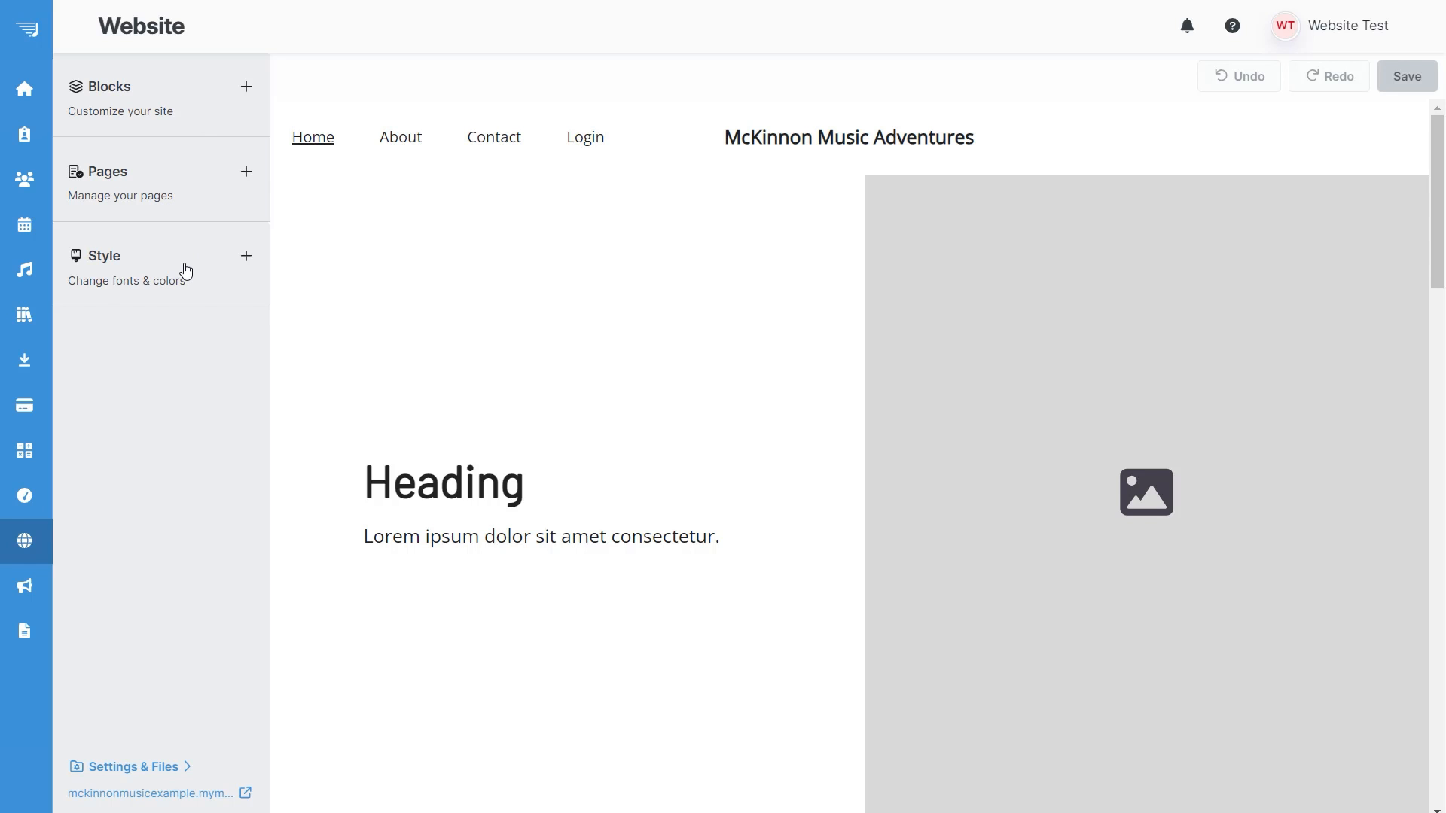
Show the available Hero Section blocks and look through their layouts
click(249, 89)
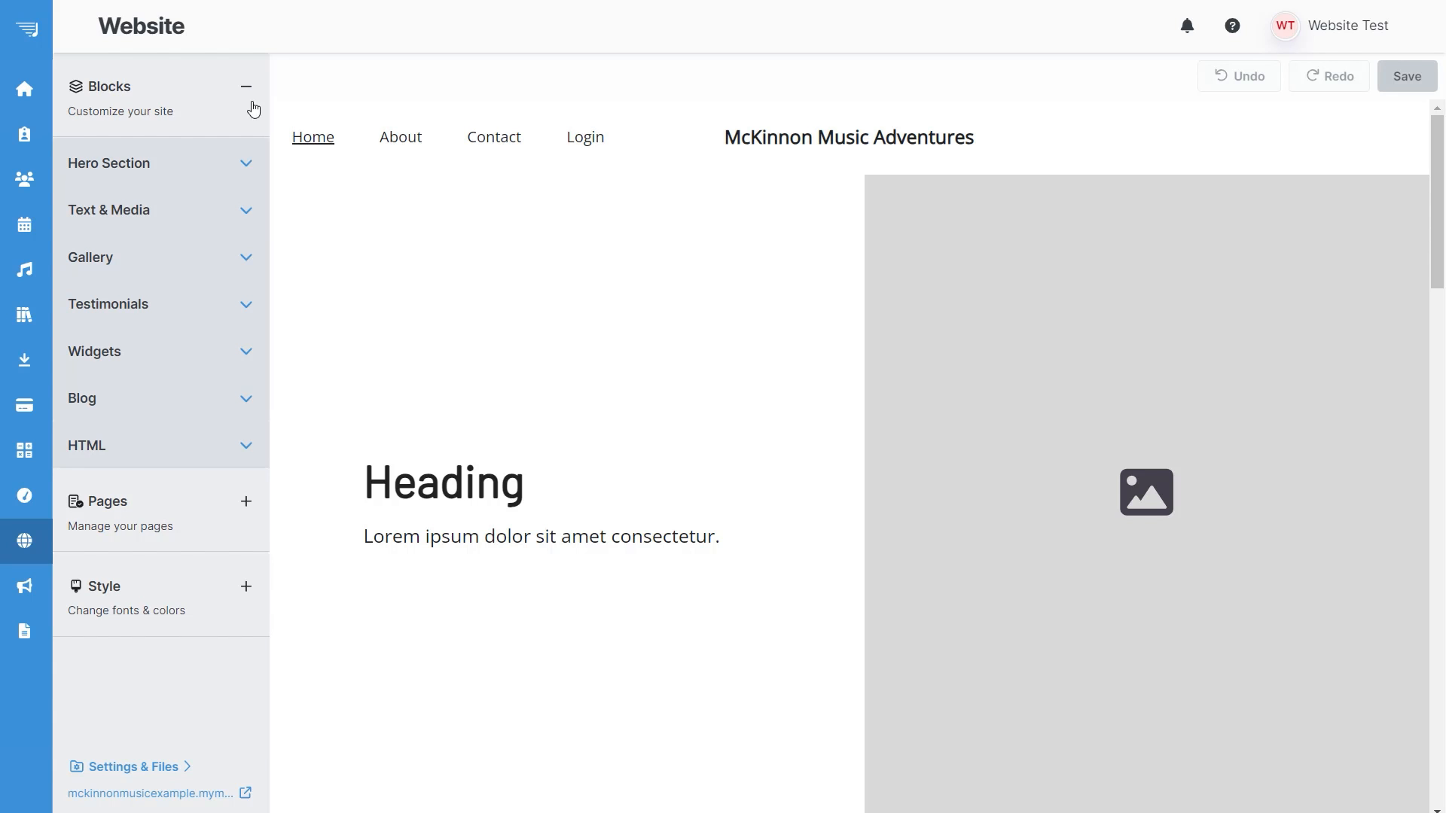
click(220, 158)
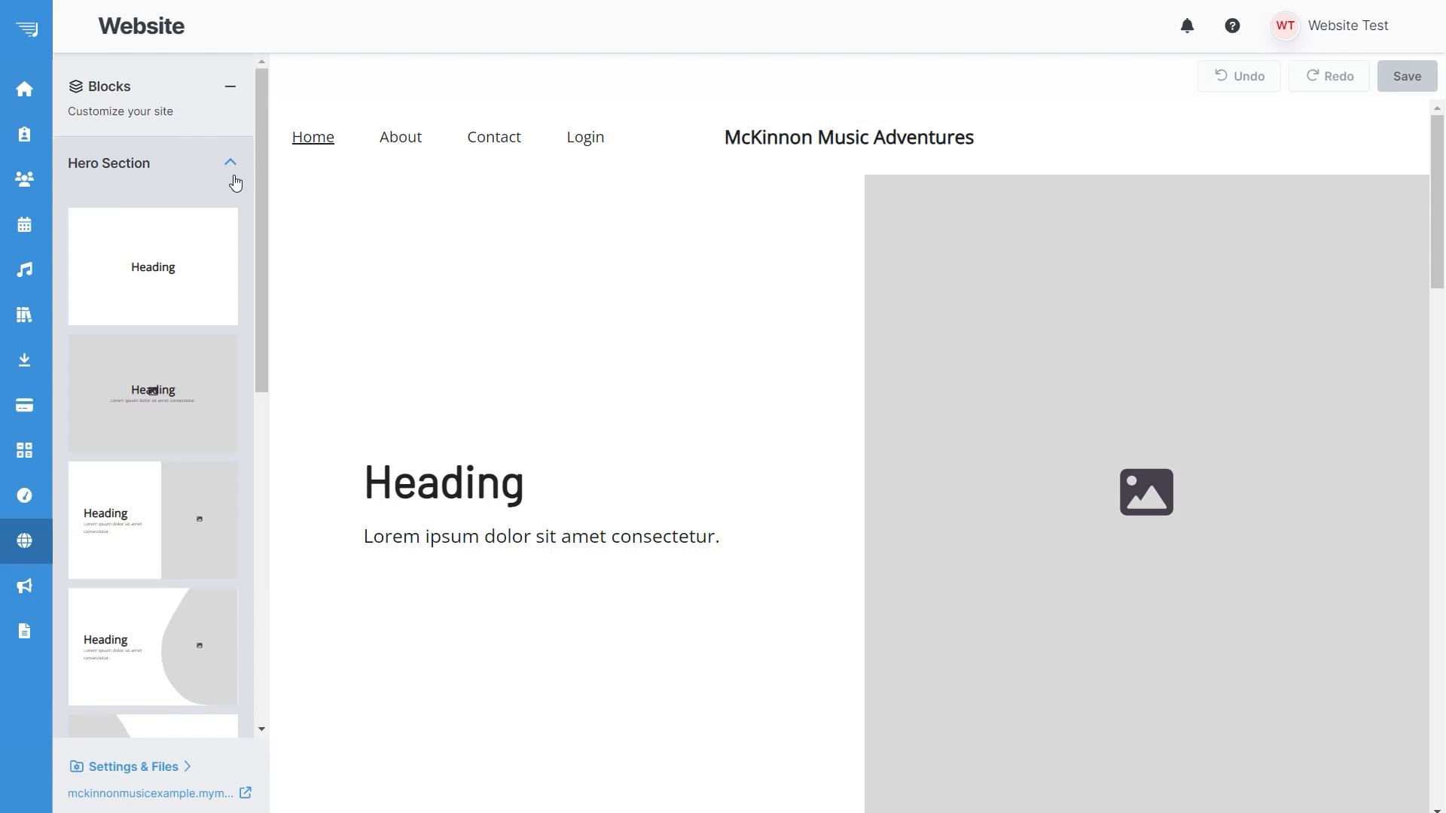
scroll(232, 181, down, 1)
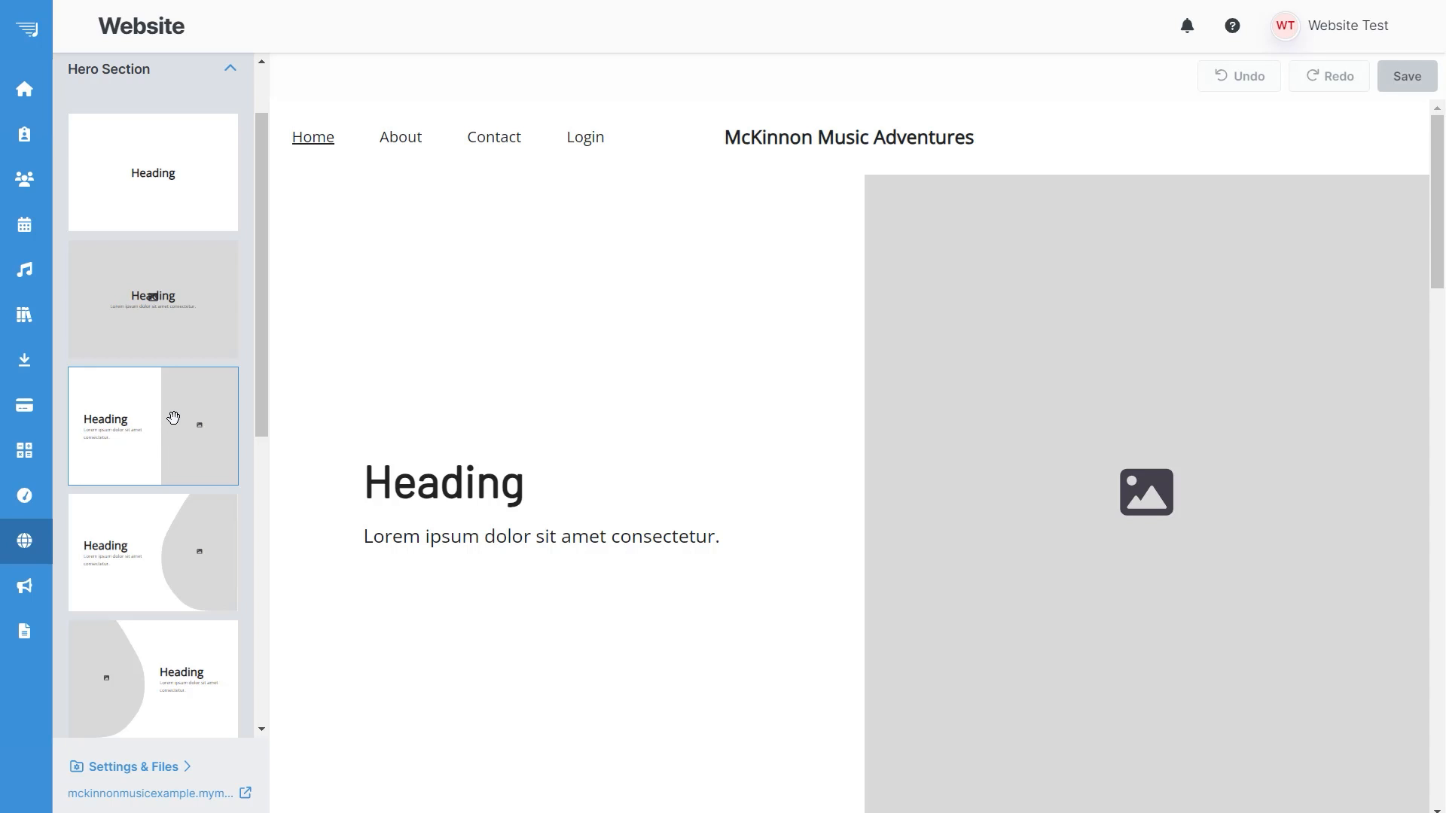
scroll(173, 418, up, 1)
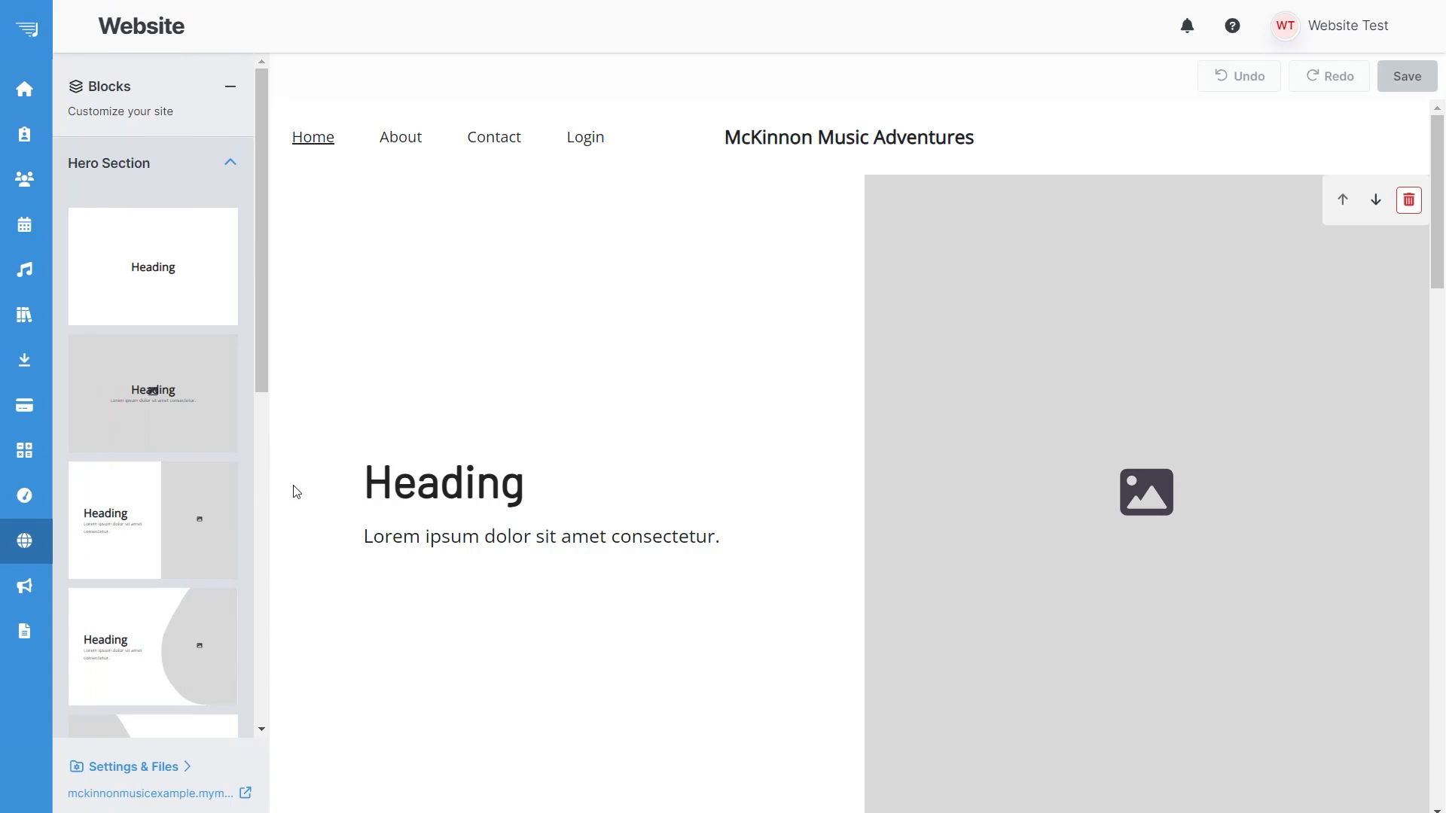
Look through the remaining Hero Section block layouts to the end of their list
scroll(216, 326, down, 2)
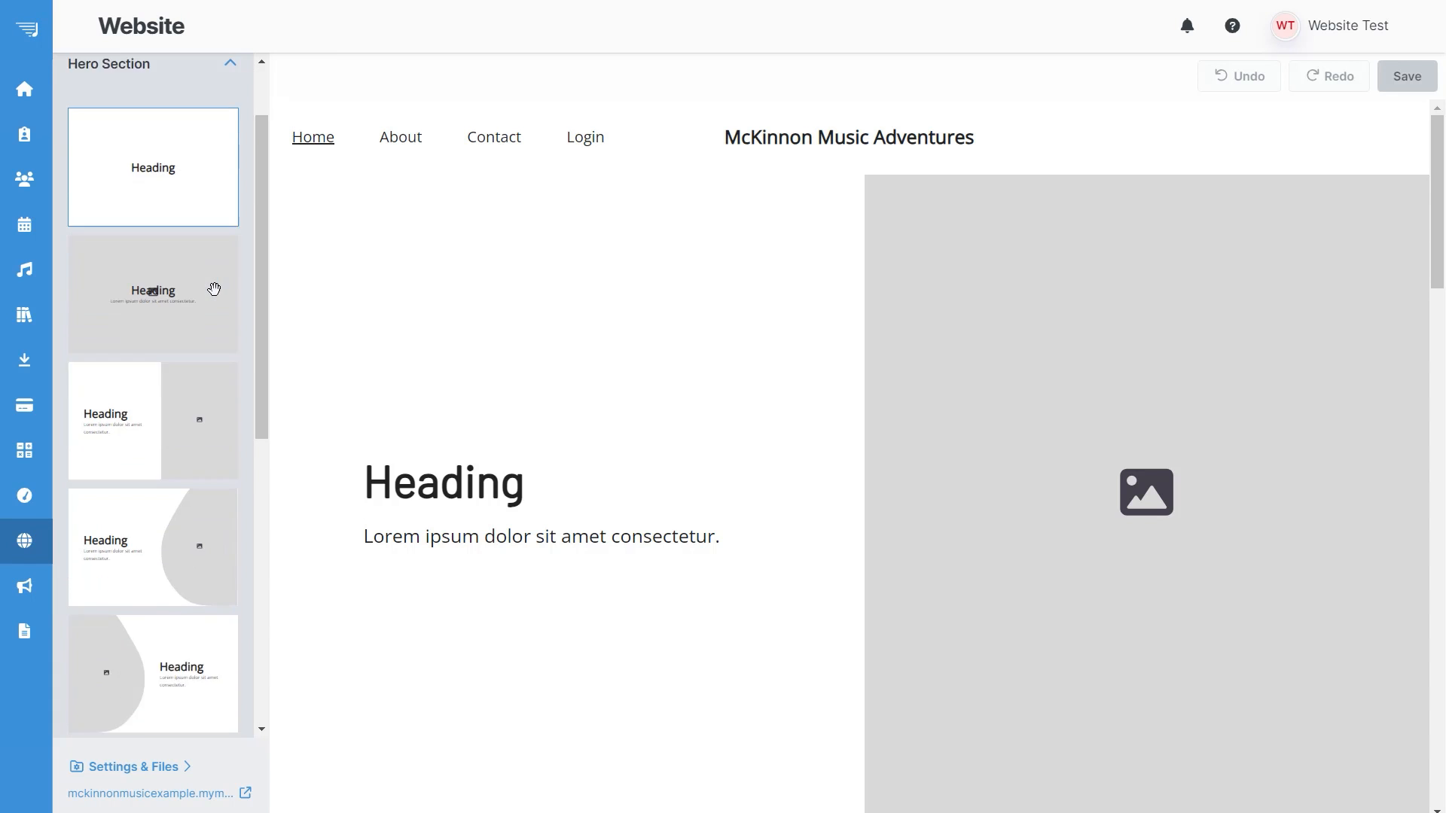
scroll(214, 289, down, 4)
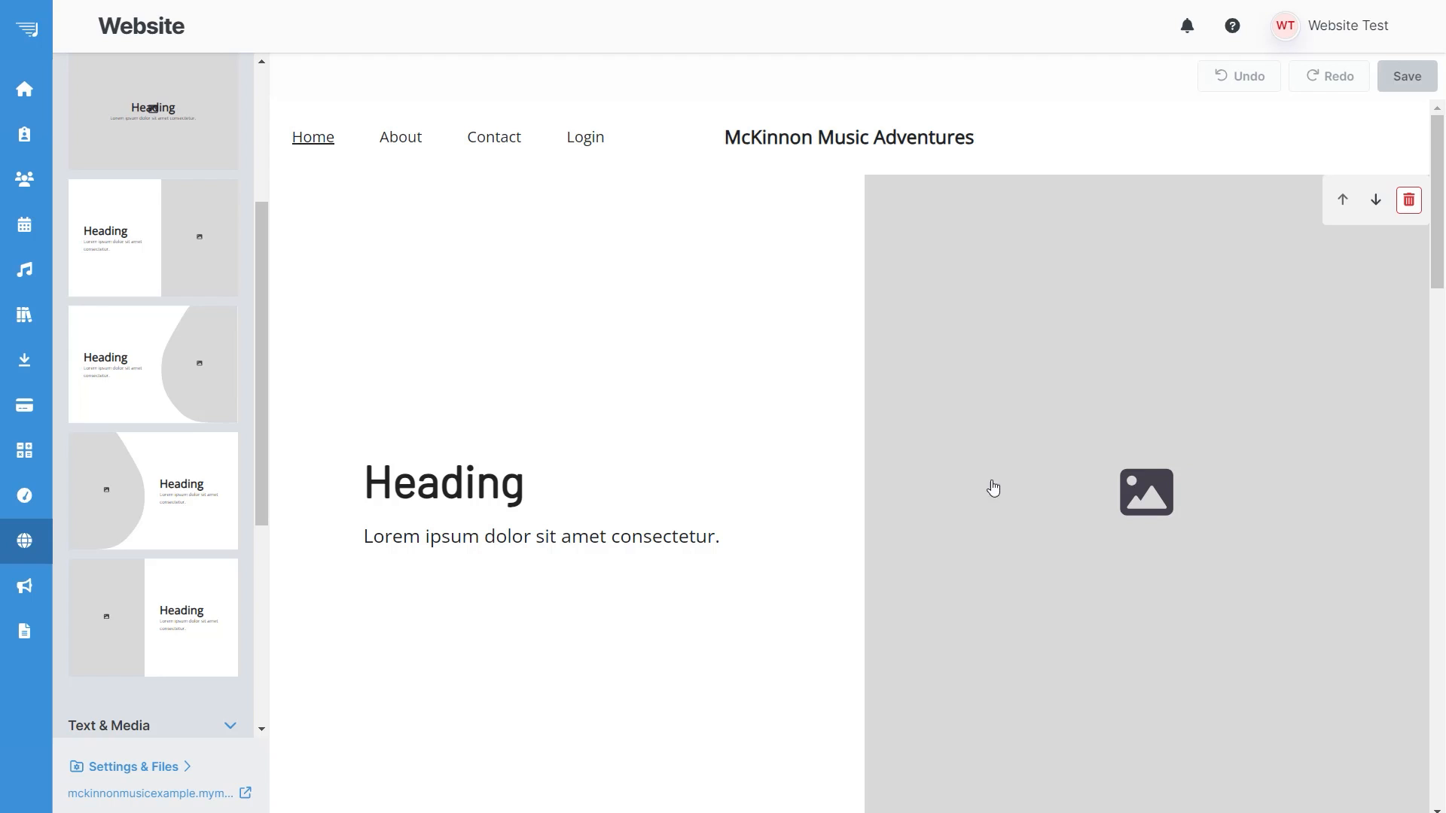
scroll(202, 441, down, 4)
scroll(202, 441, down, 3)
Show the Text & Media blocks and examine their heading, text and image layouts
click(210, 349)
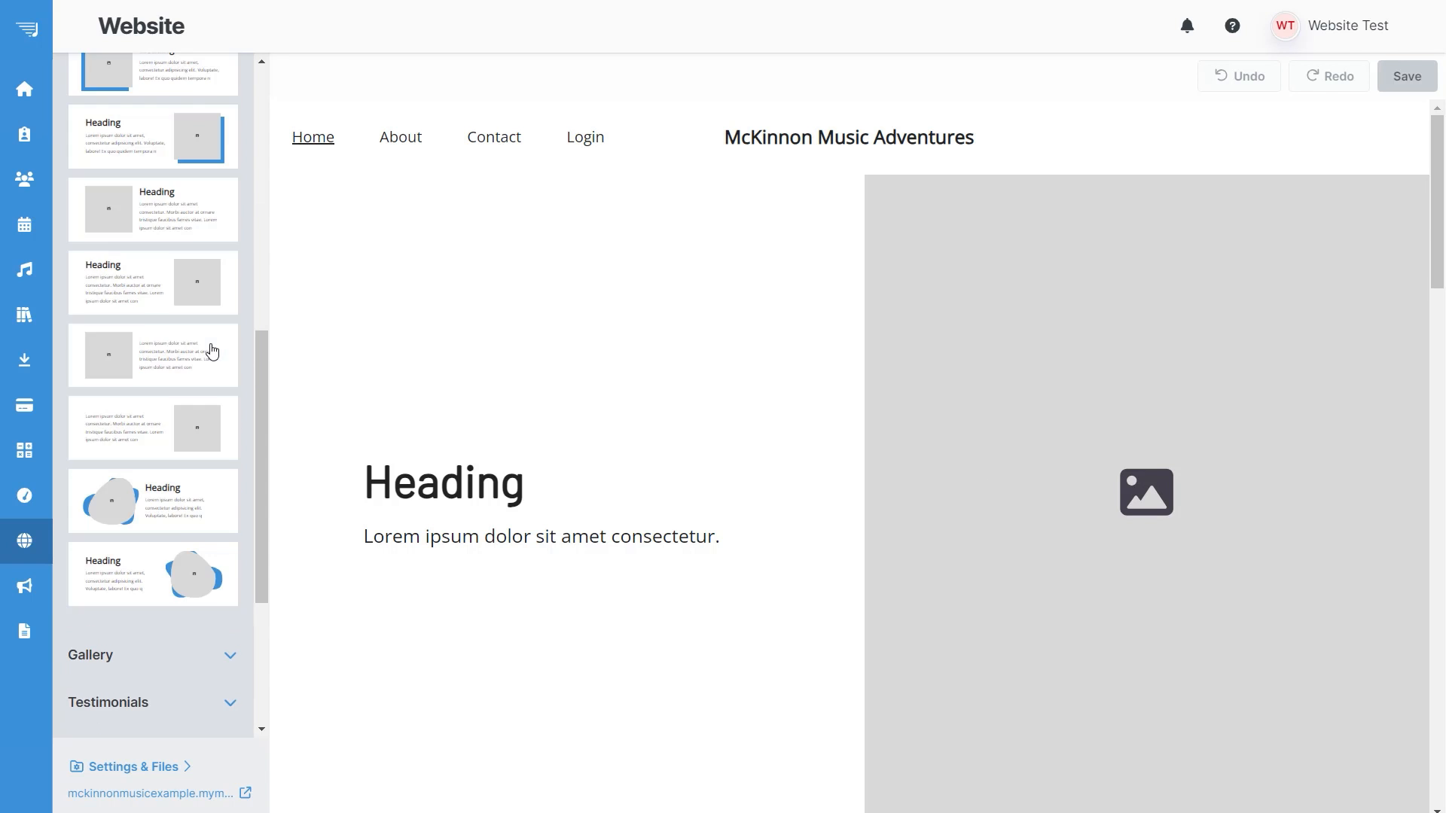
scroll(157, 356, up, 8)
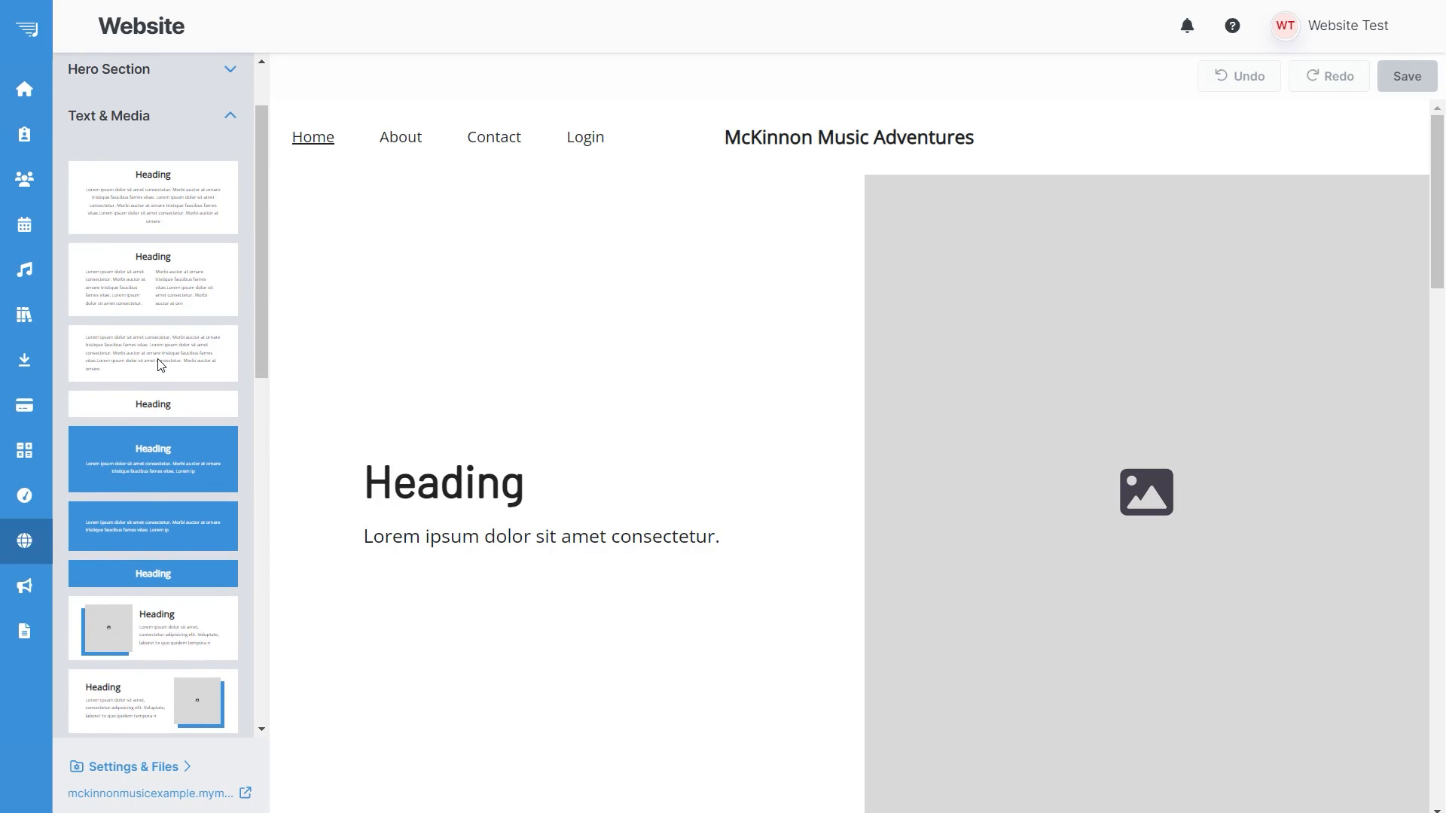
scroll(776, 378, down, 8)
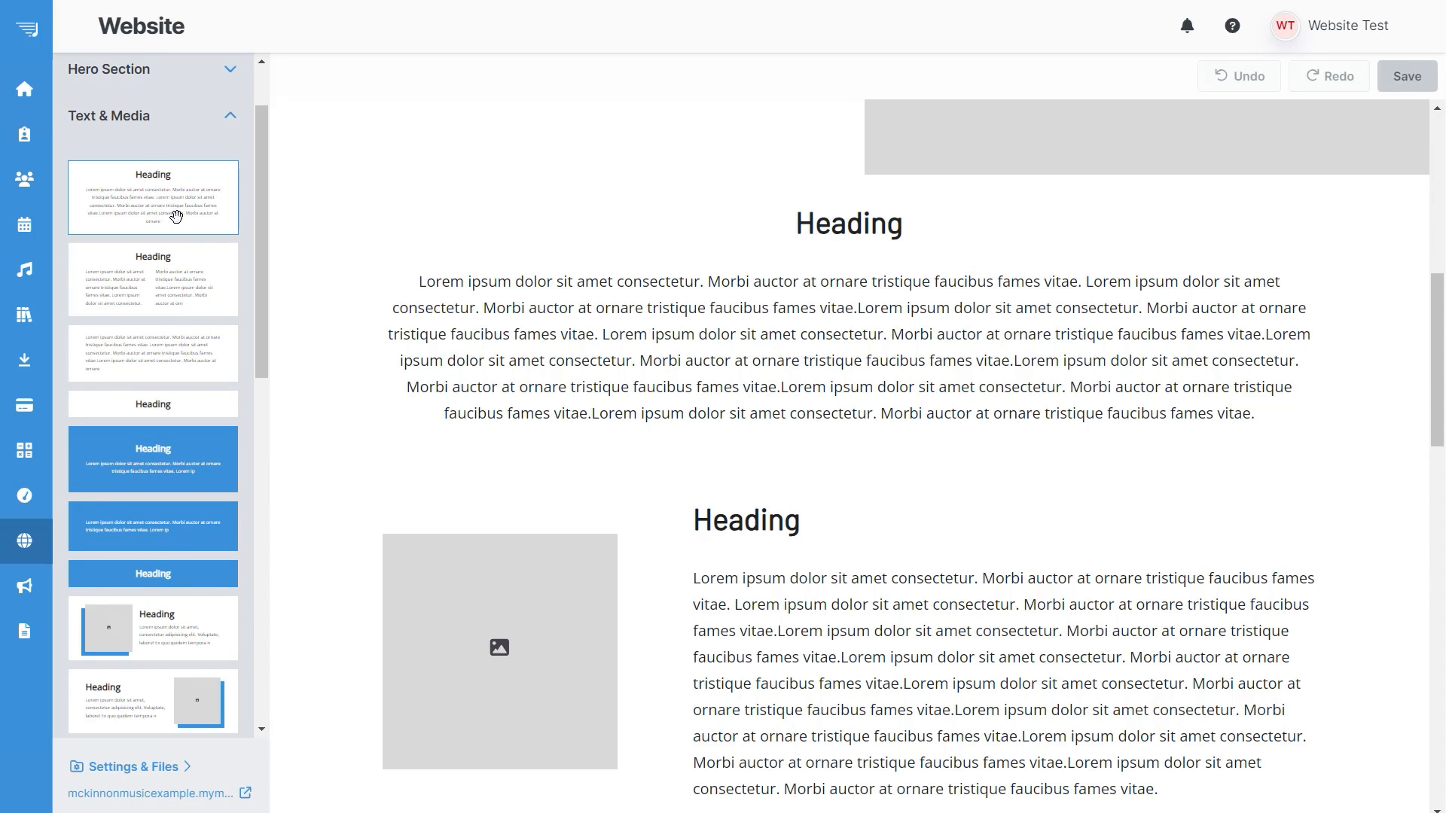
scroll(120, 356, down, 4)
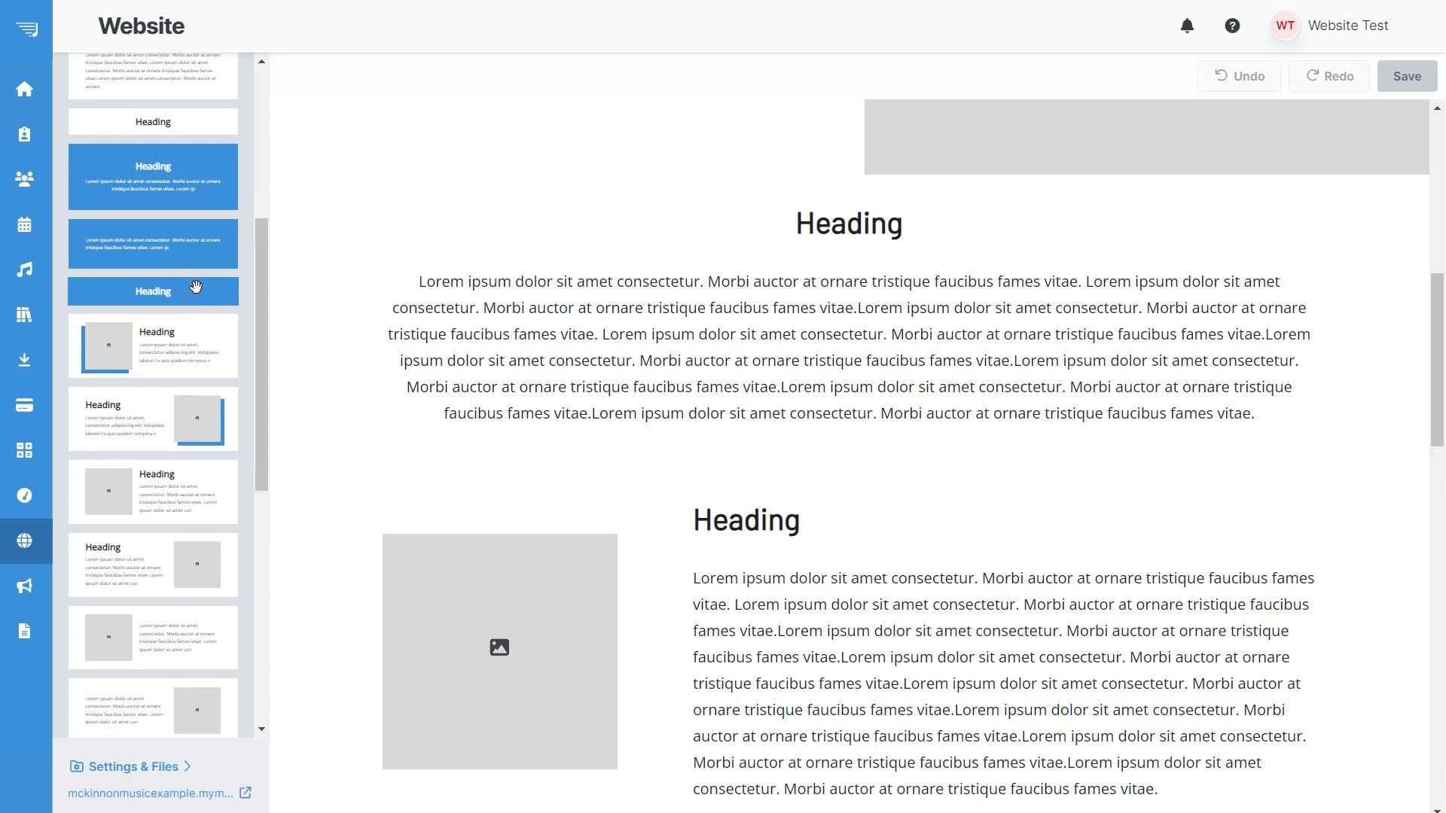
scroll(196, 287, down, 1)
scroll(188, 324, down, 1)
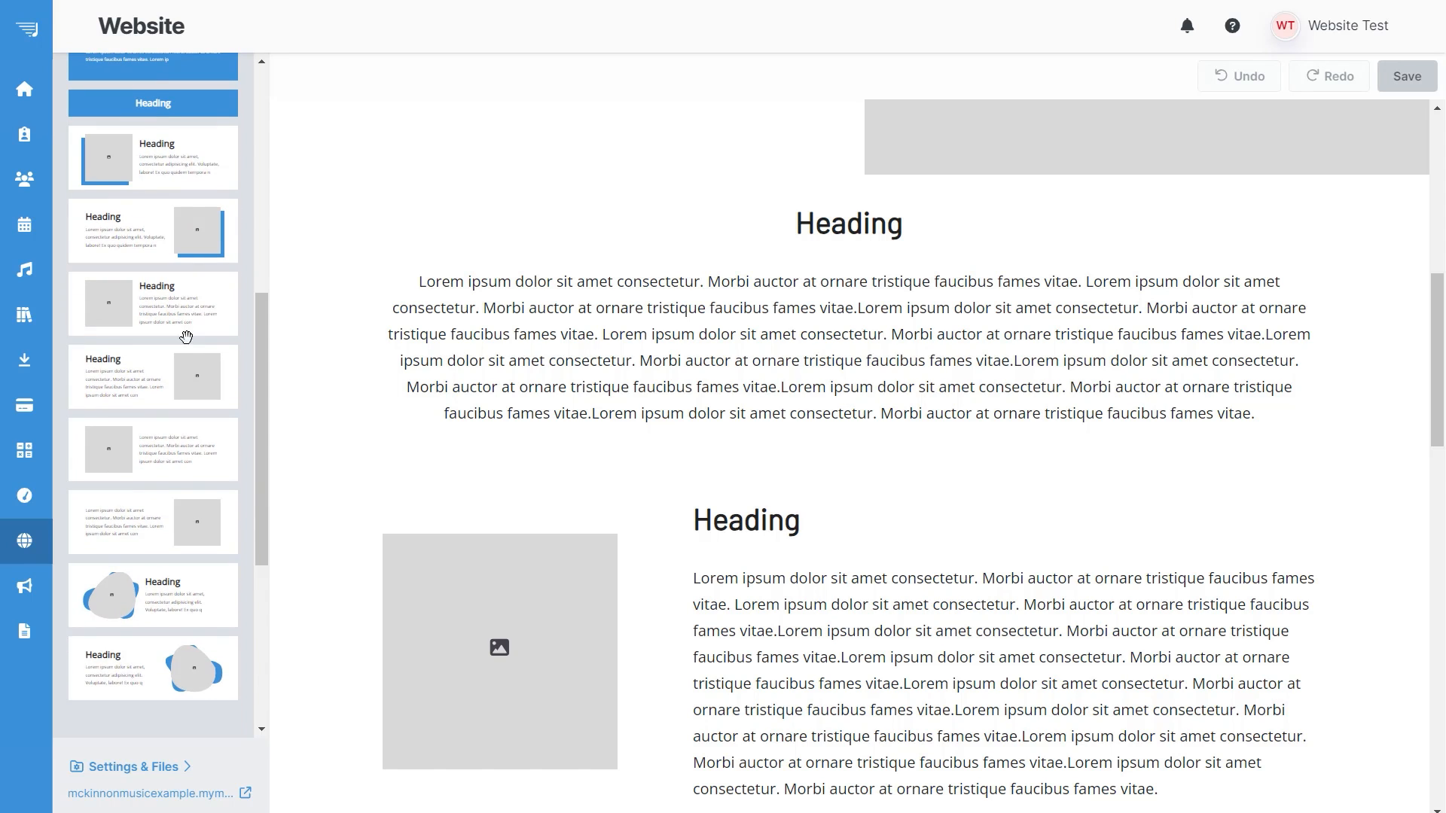
scroll(177, 414, down, 1)
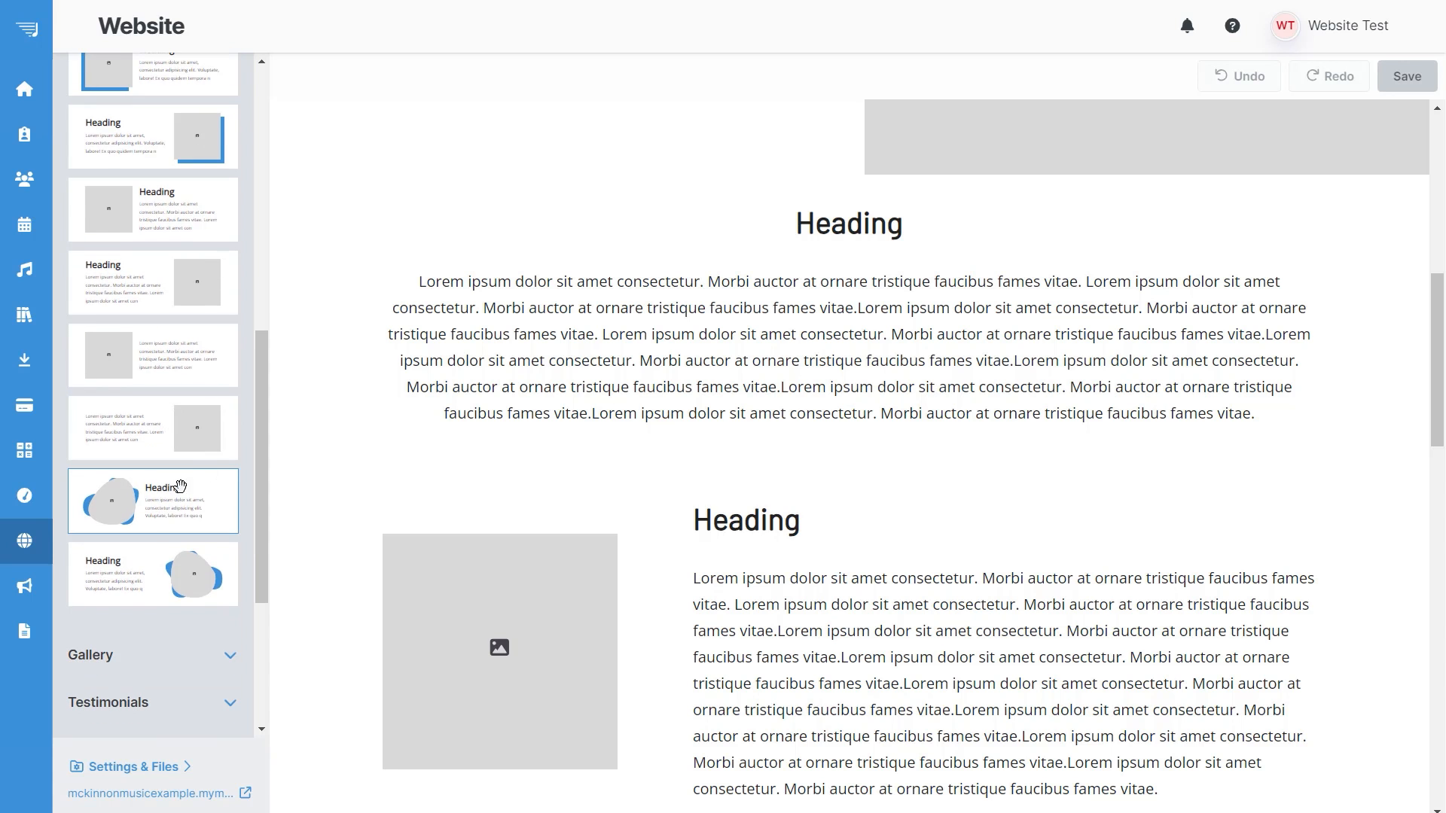
Insert the Text & Media block with a blob-shaped image beside text below the hero section, and try moving it down and back up
drag(180, 486, 475, 335)
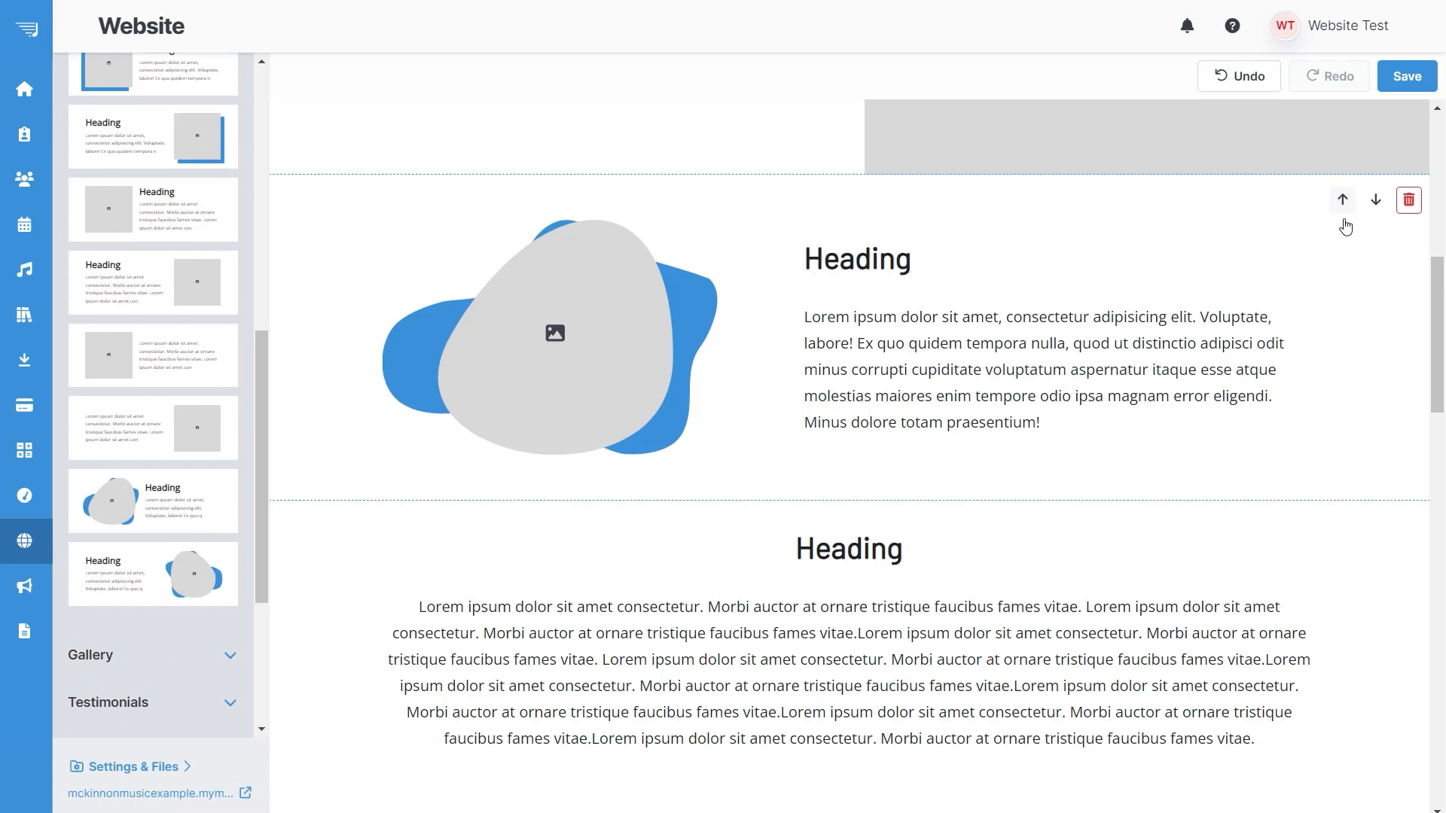
click(1376, 201)
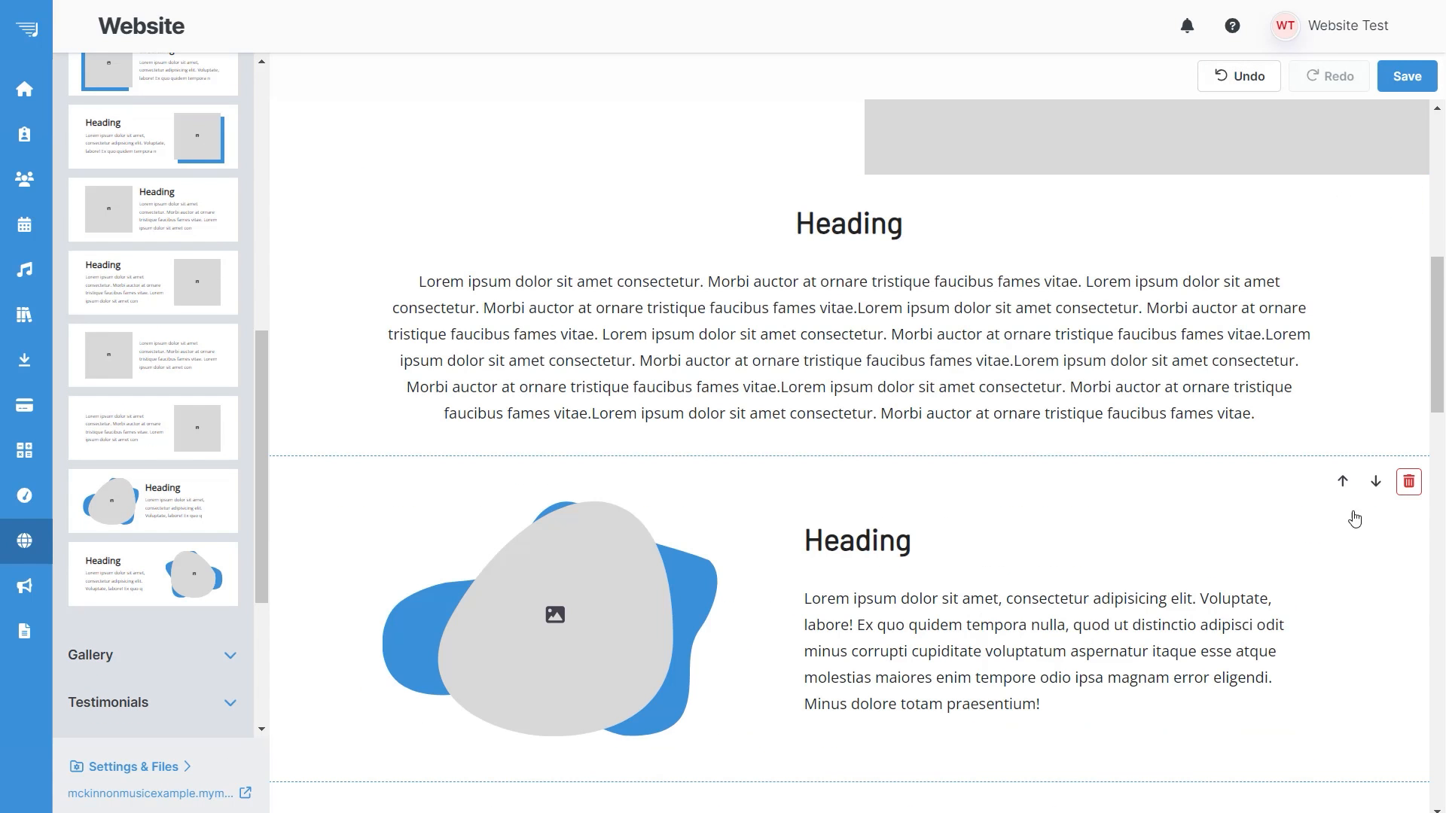
click(1342, 482)
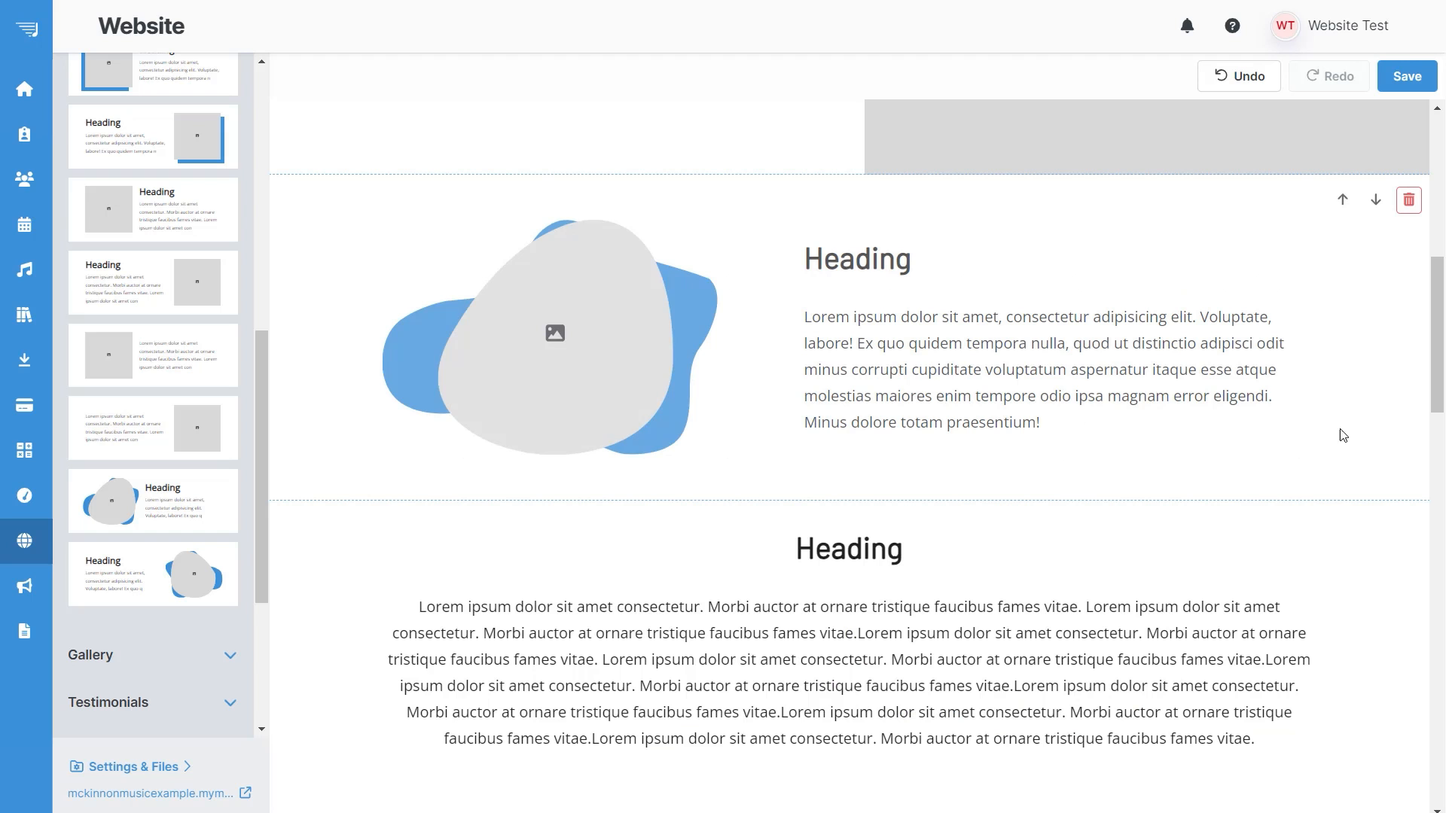
Delete the blob-shaped image and text block from below the hero section
click(1408, 200)
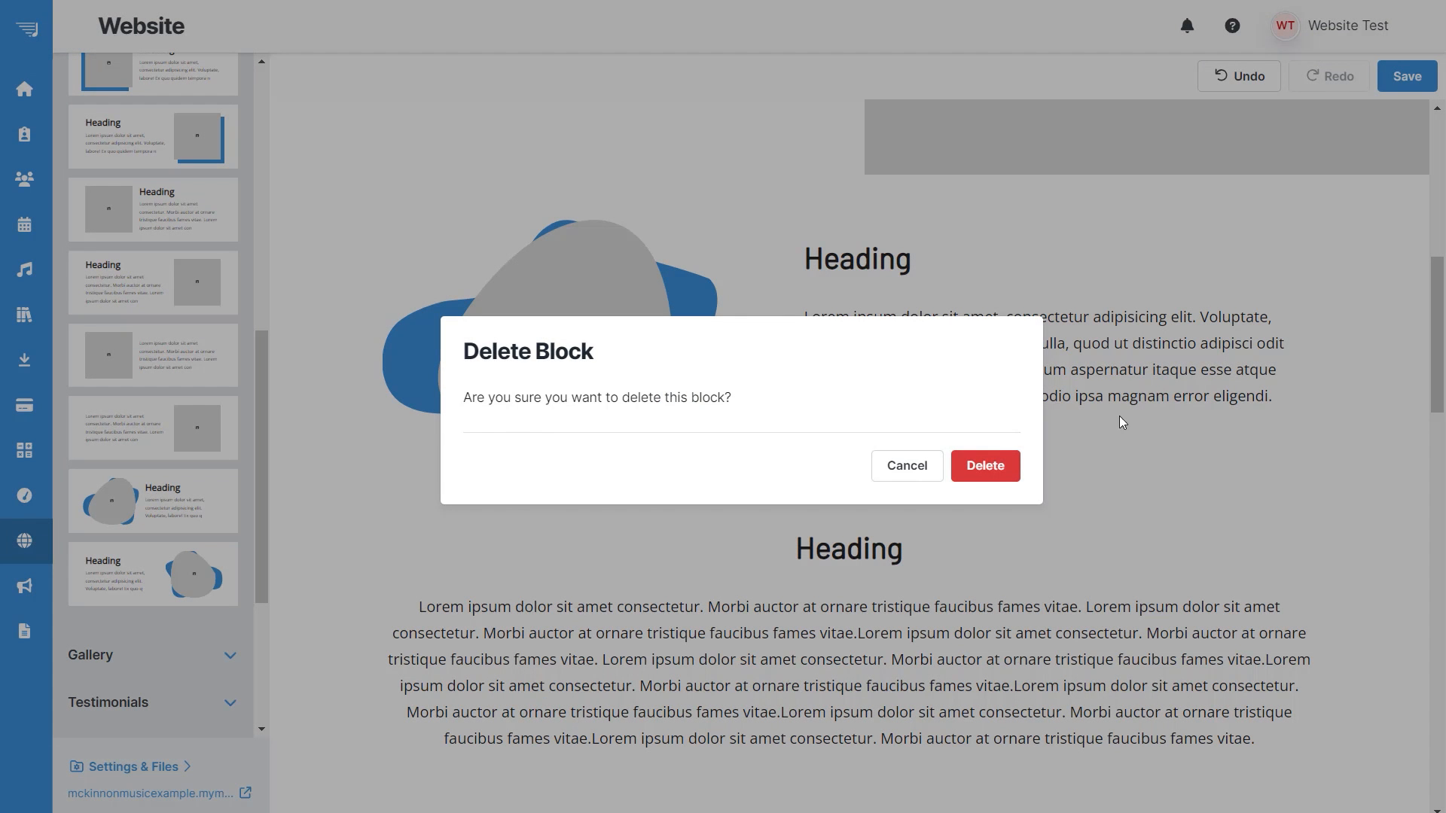
click(984, 465)
Show the Gallery blocks and compare their layouts with the gallery section near the end of the home page
scroll(151, 377, down, 5)
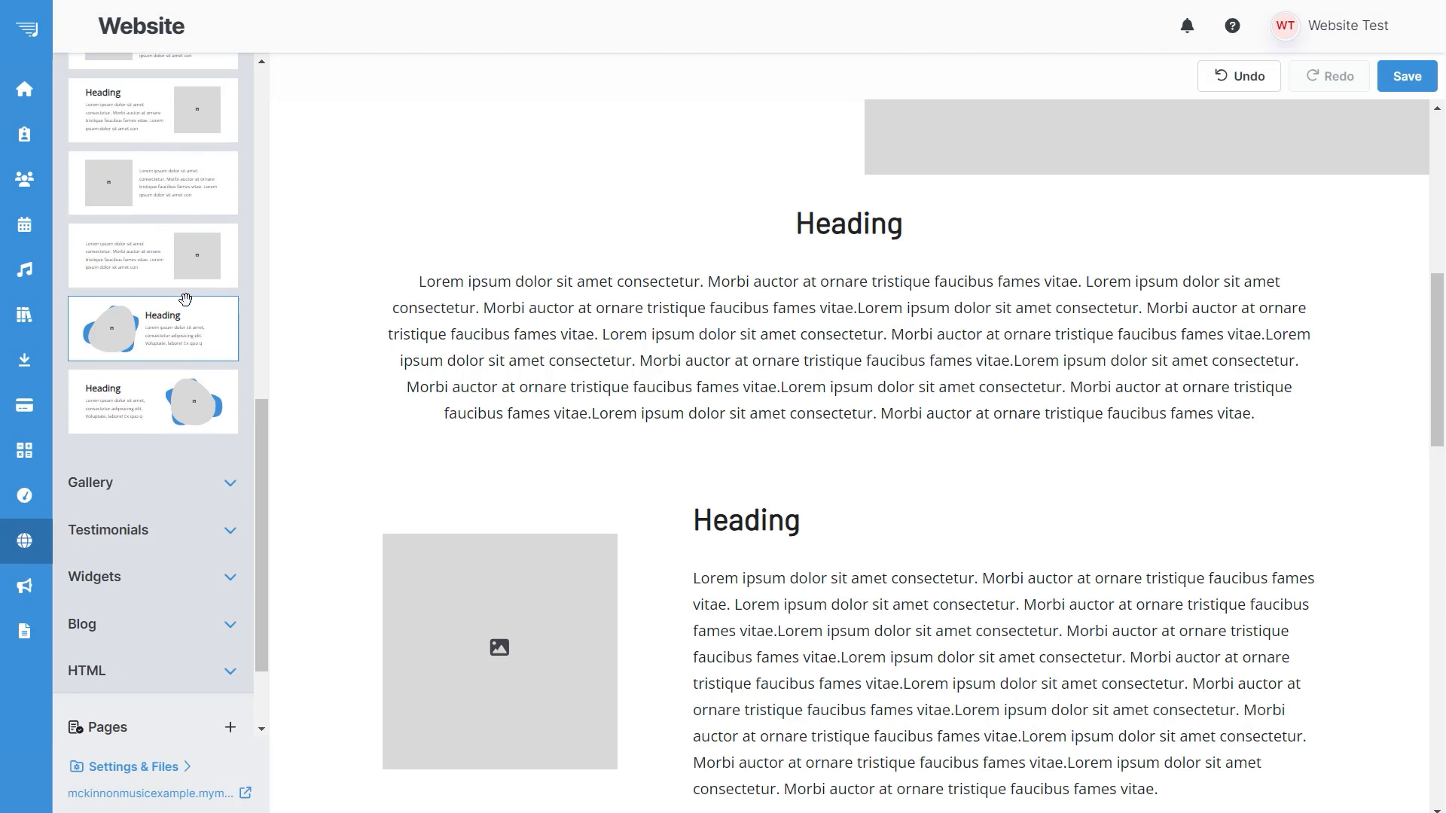
scroll(136, 339, up, 10)
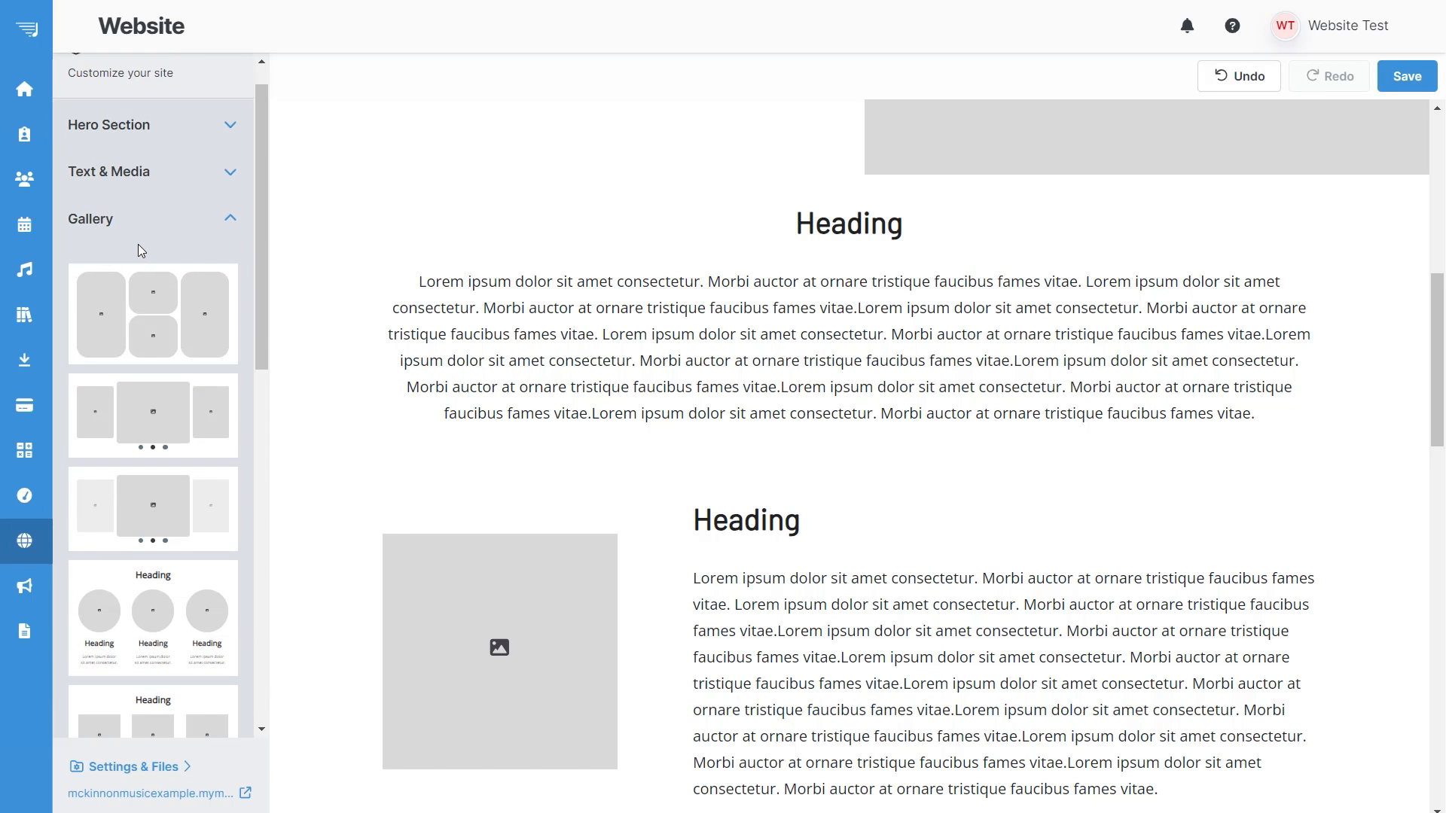
scroll(543, 324, down, 2)
scroll(542, 323, down, 15)
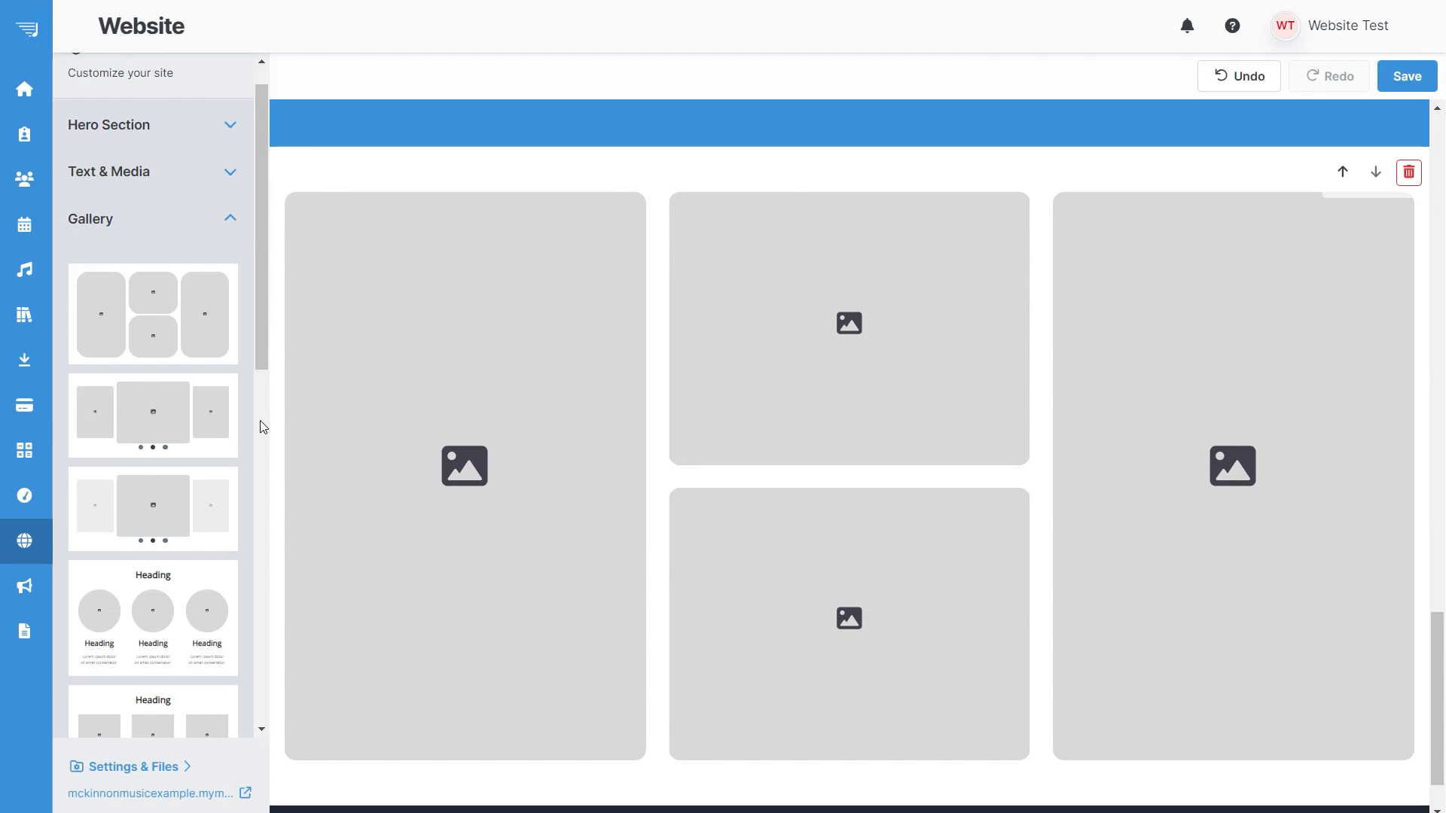
scroll(180, 449, down, 4)
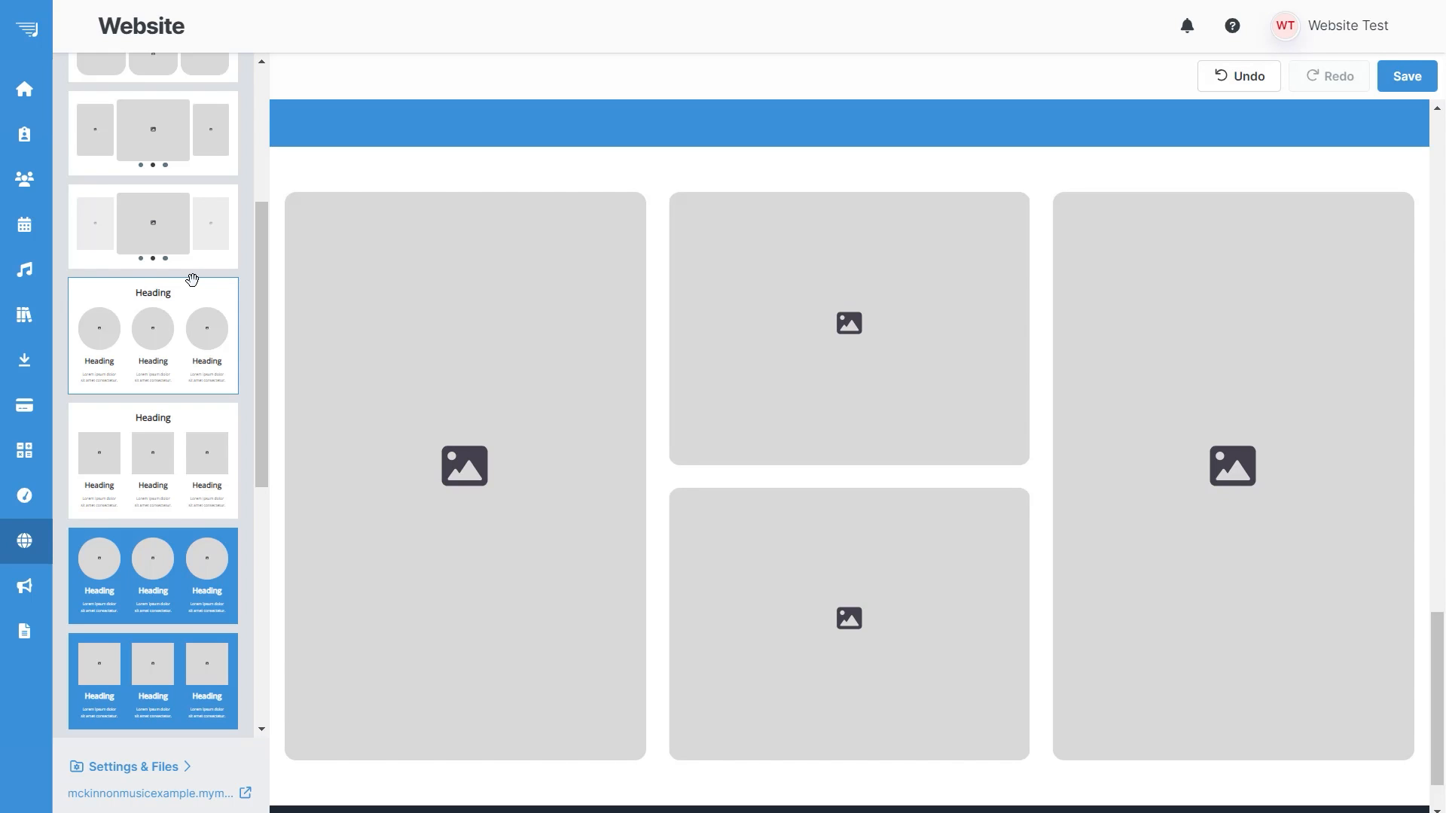
scroll(192, 280, down, 5)
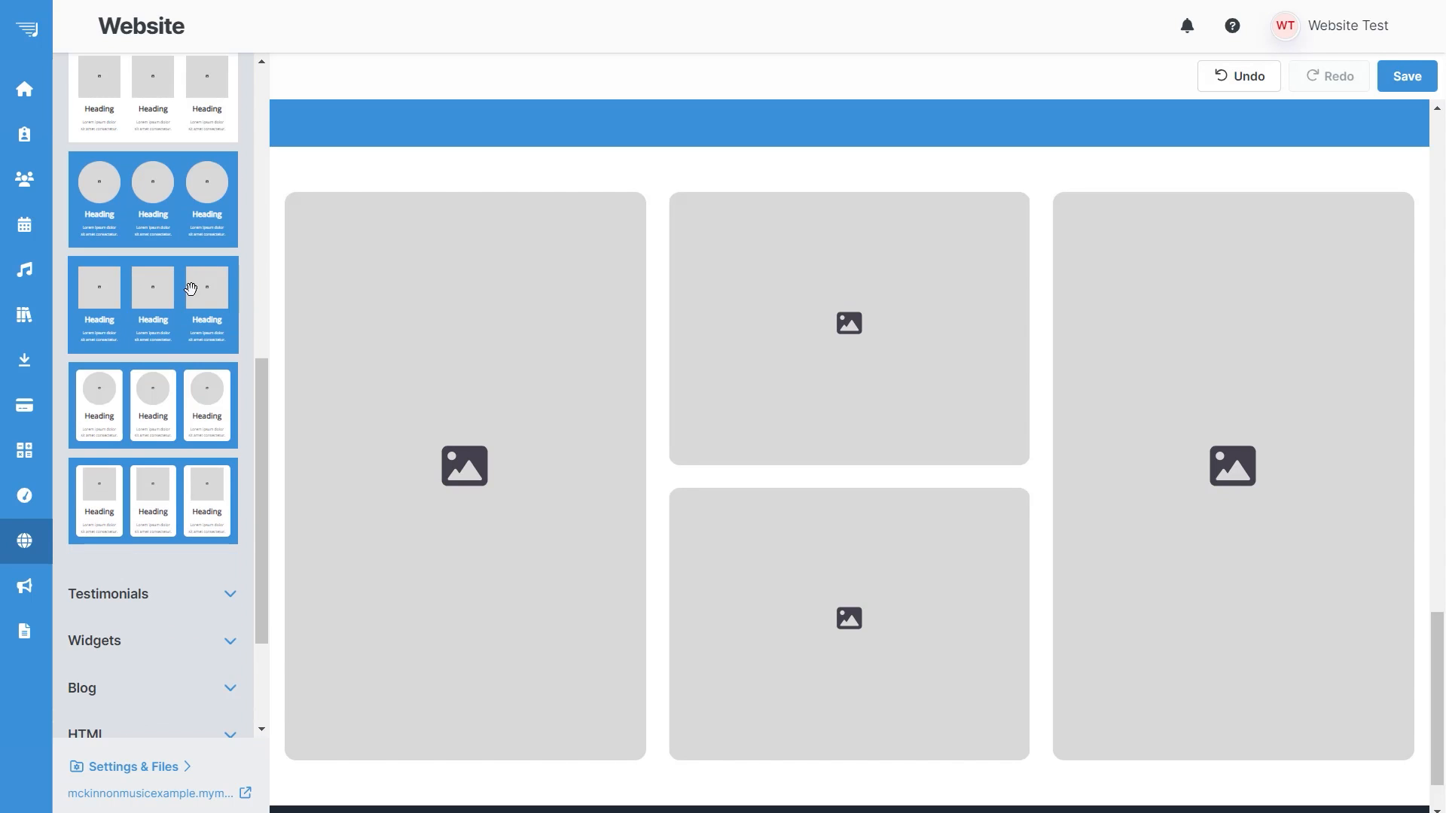
scroll(190, 300, down, 3)
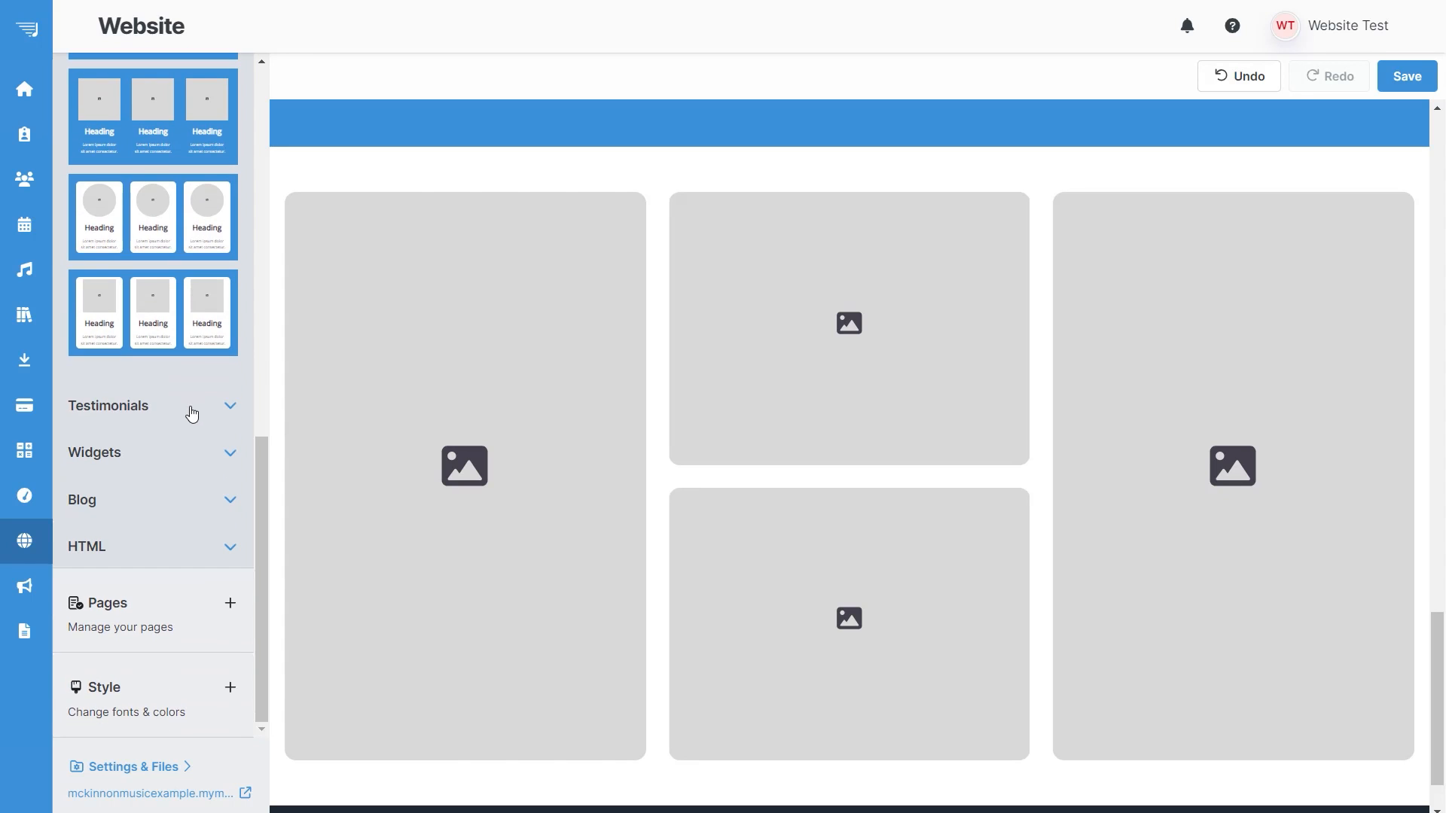
Insert the blue-background testimonial block with its image before the quote directly above the home page's gallery section
click(192, 414)
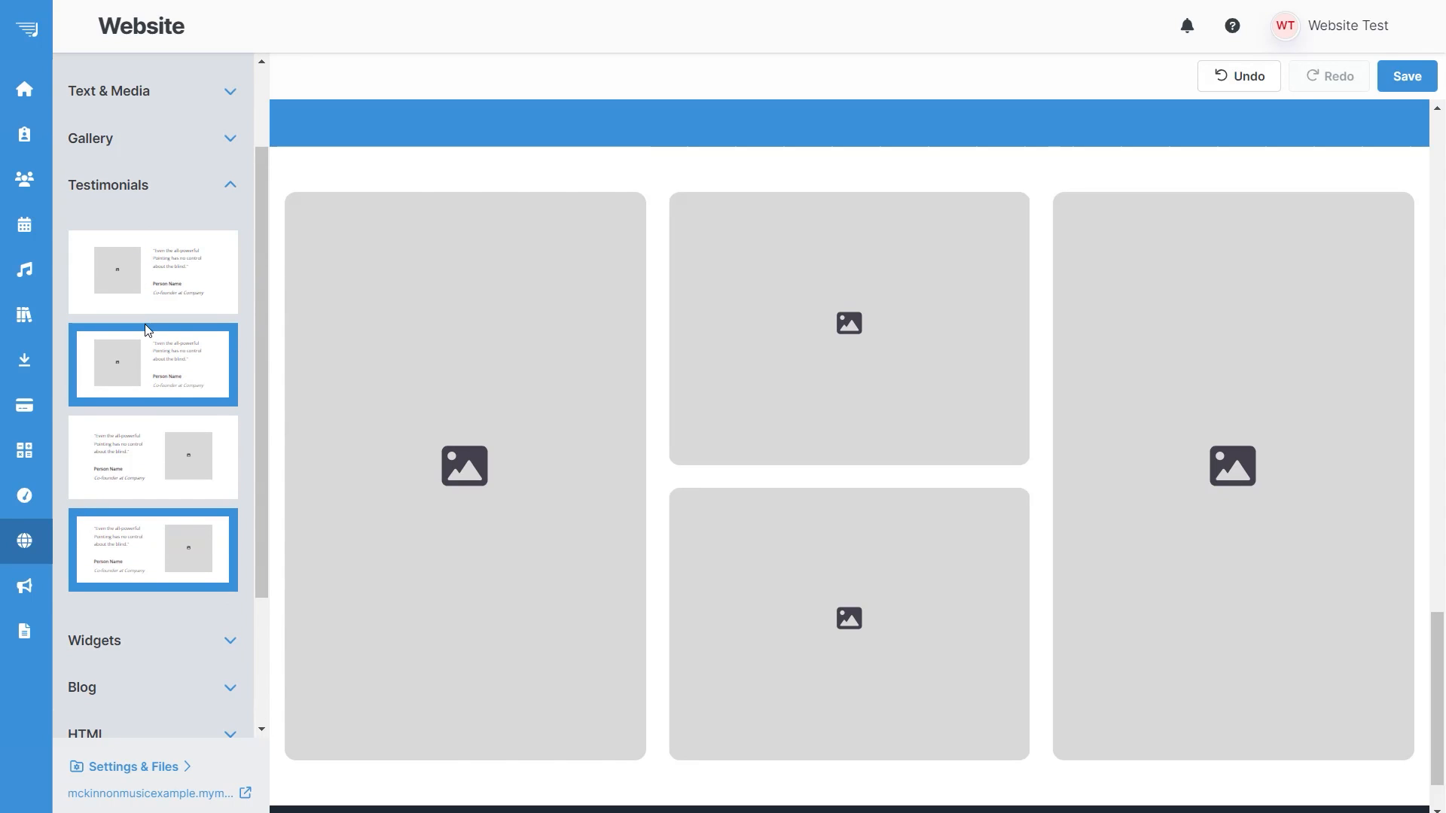
click(149, 331)
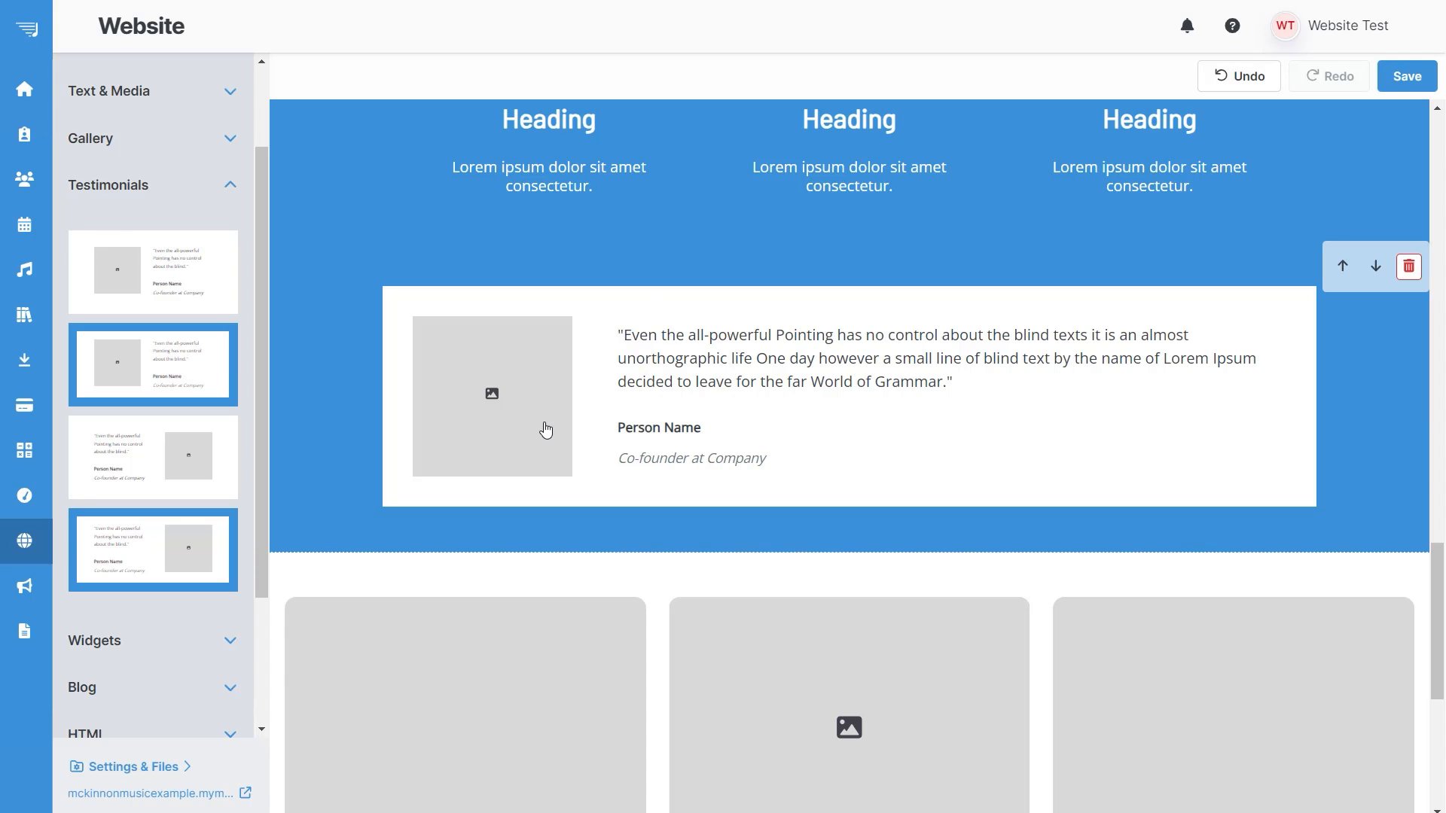
Look through the contact, login and signup Widgets, and insert the white-background Signup form above the testimonial
click(171, 639)
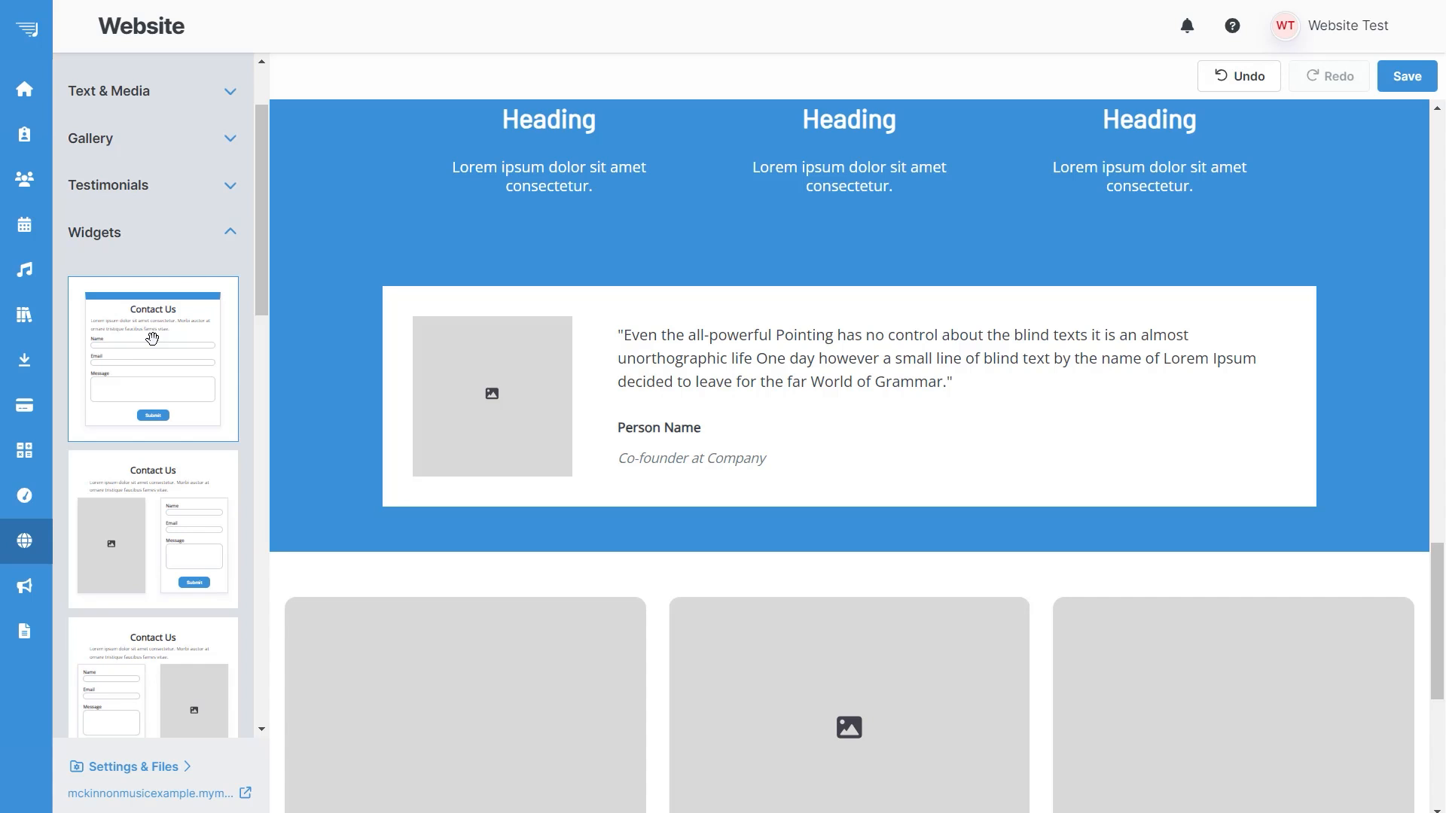
scroll(153, 335, down, 8)
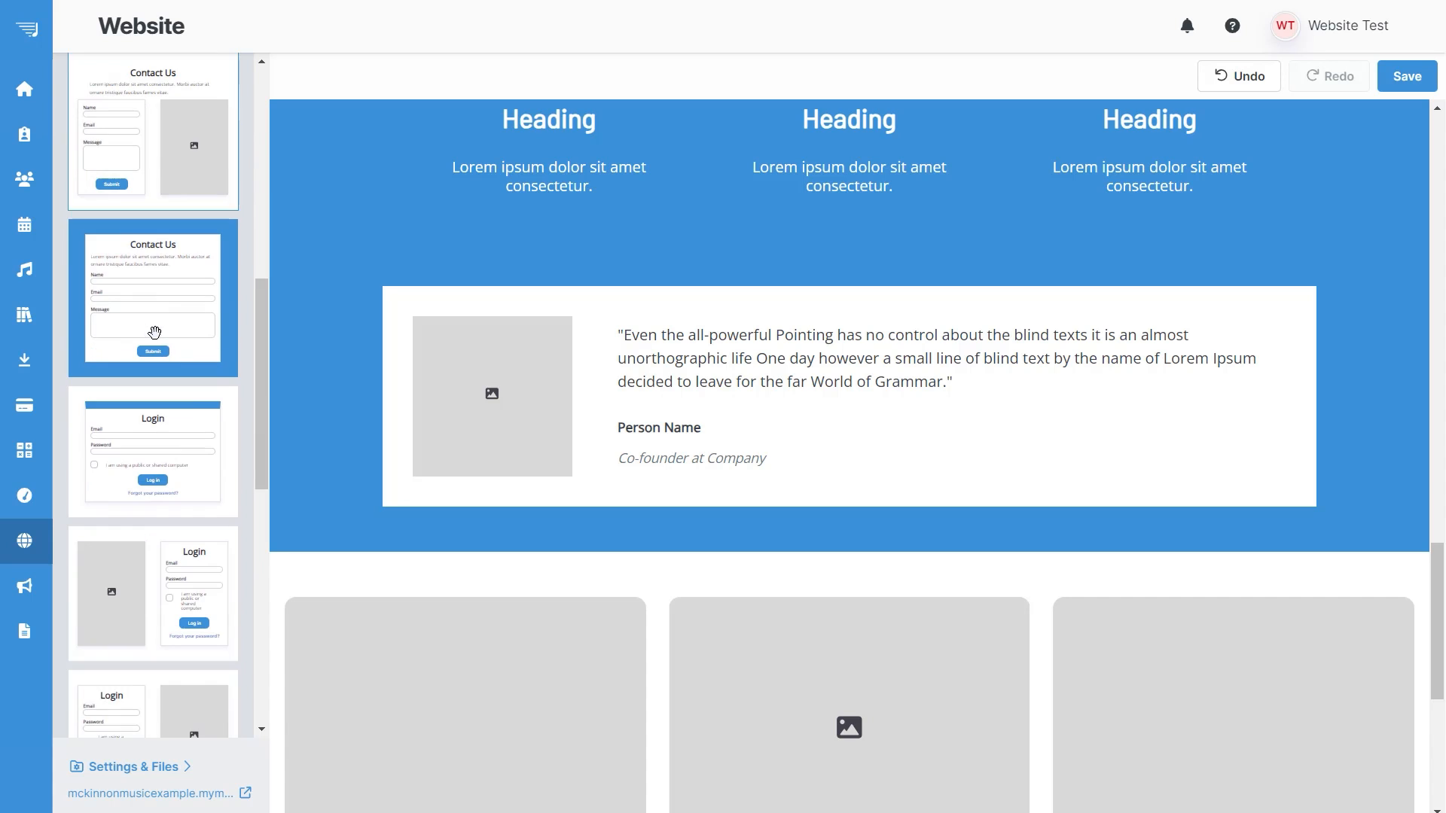
scroll(154, 332, down, 3)
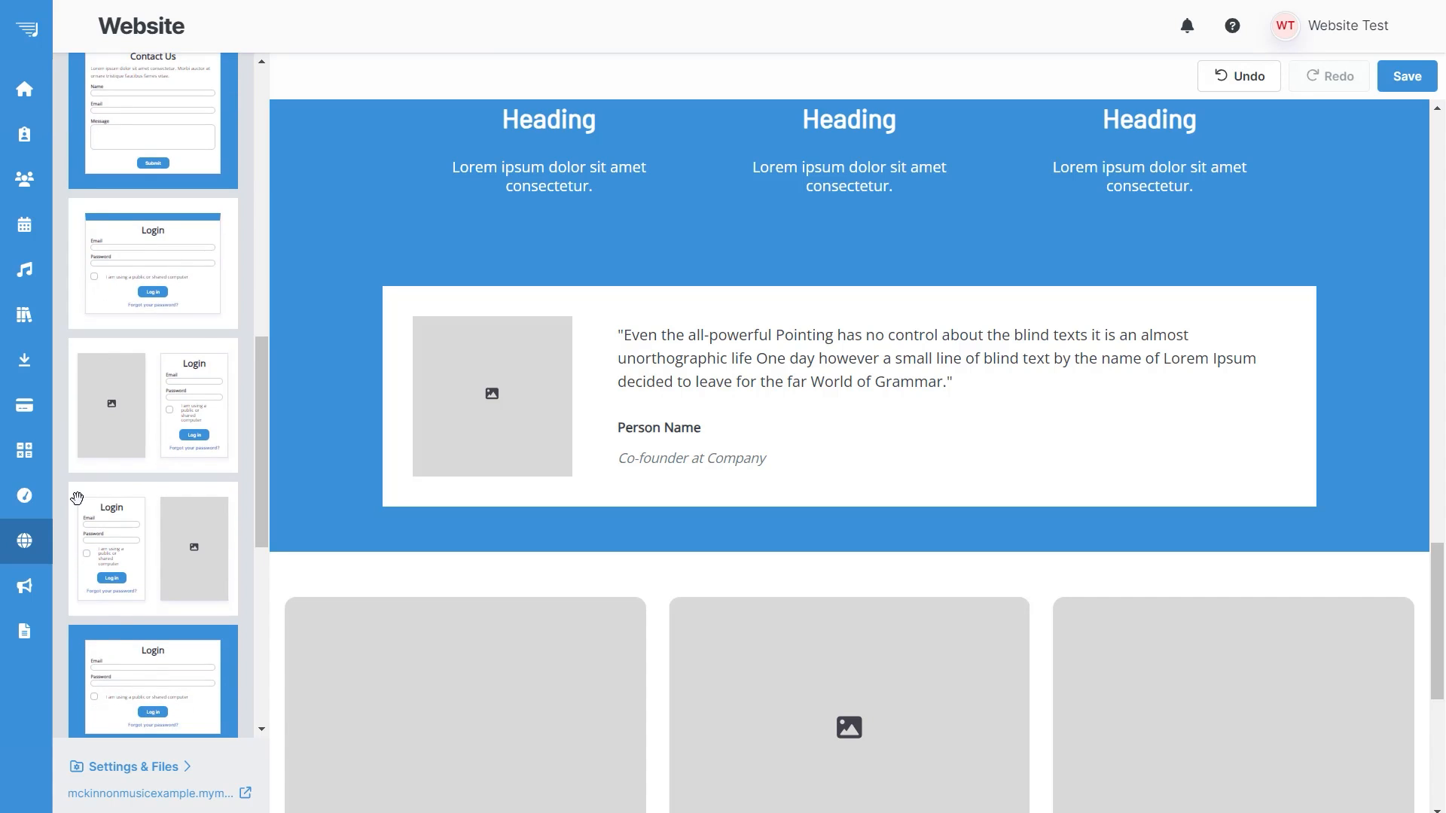
scroll(192, 235, down, 1)
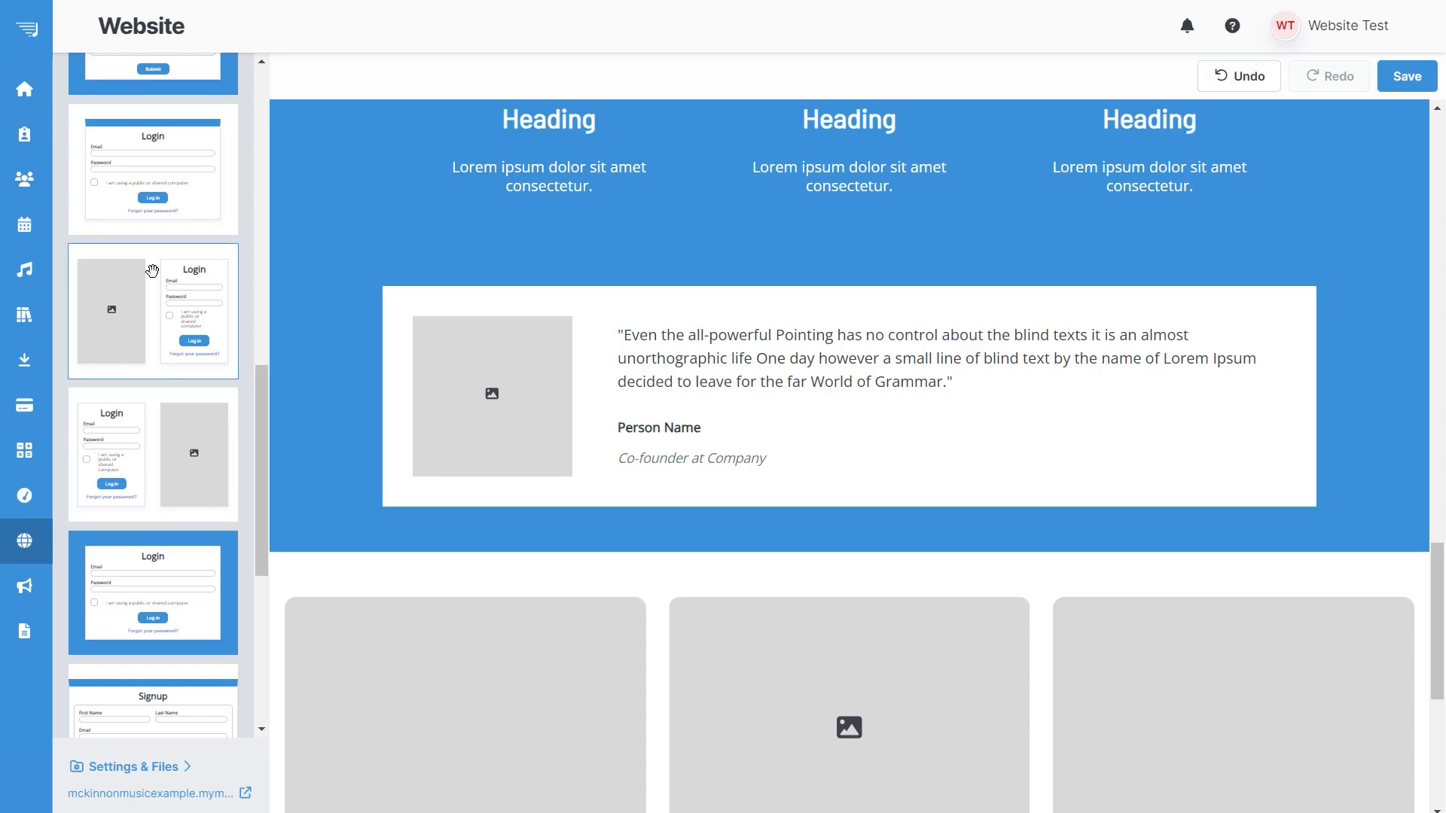
scroll(155, 332, down, 5)
scroll(198, 317, down, 2)
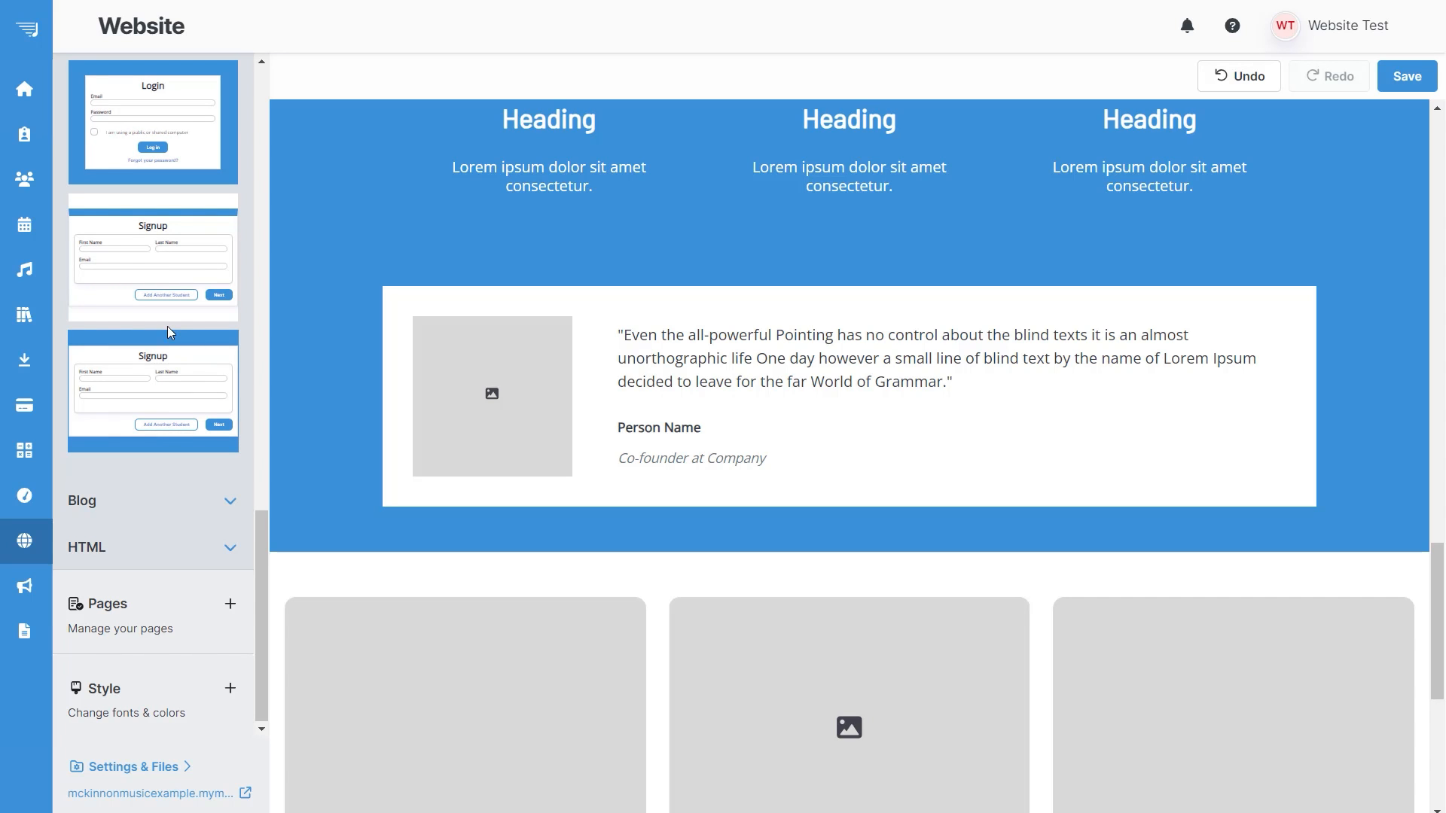
scroll(217, 278, up, 1)
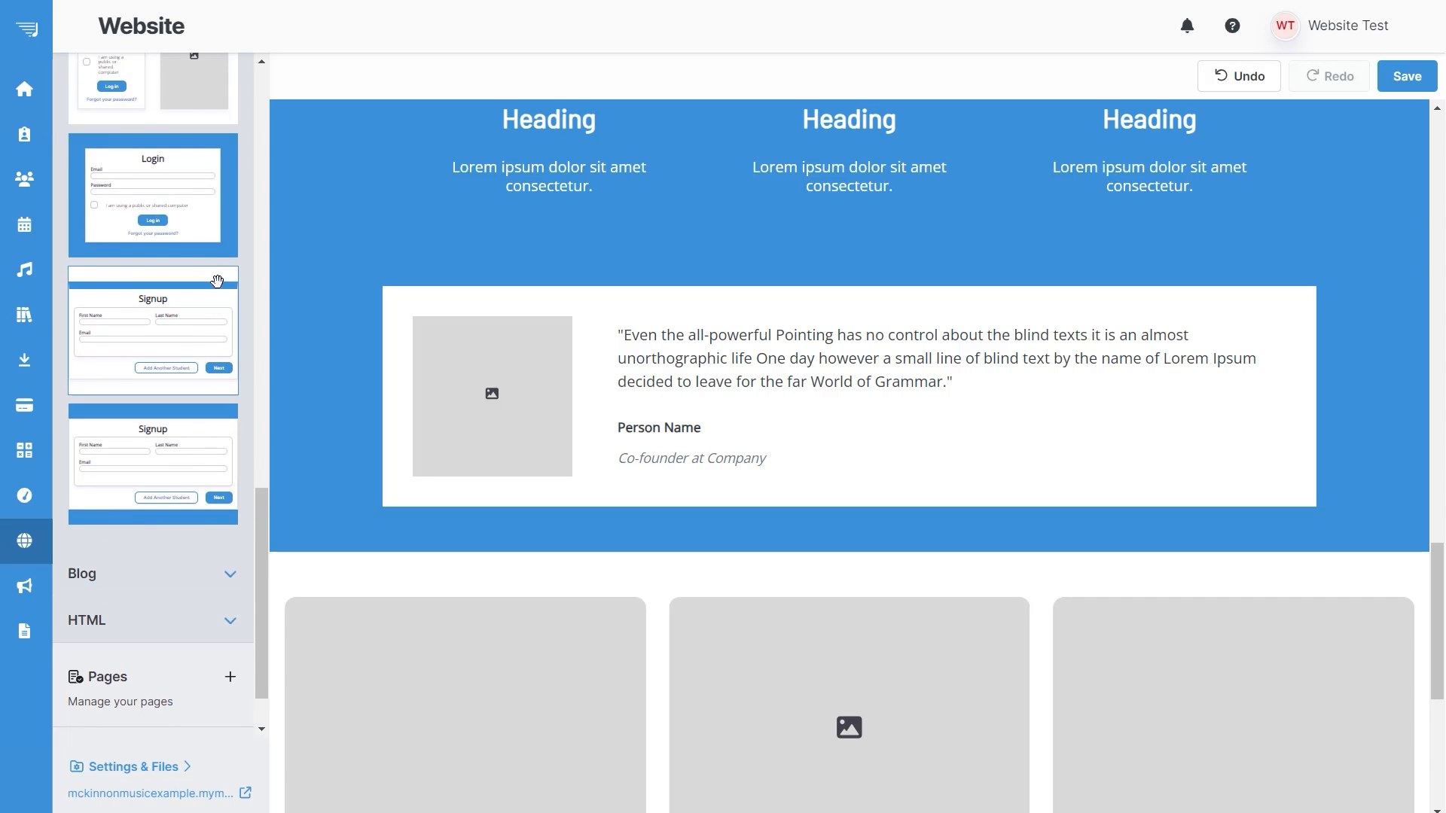
drag(138, 369, 396, 465)
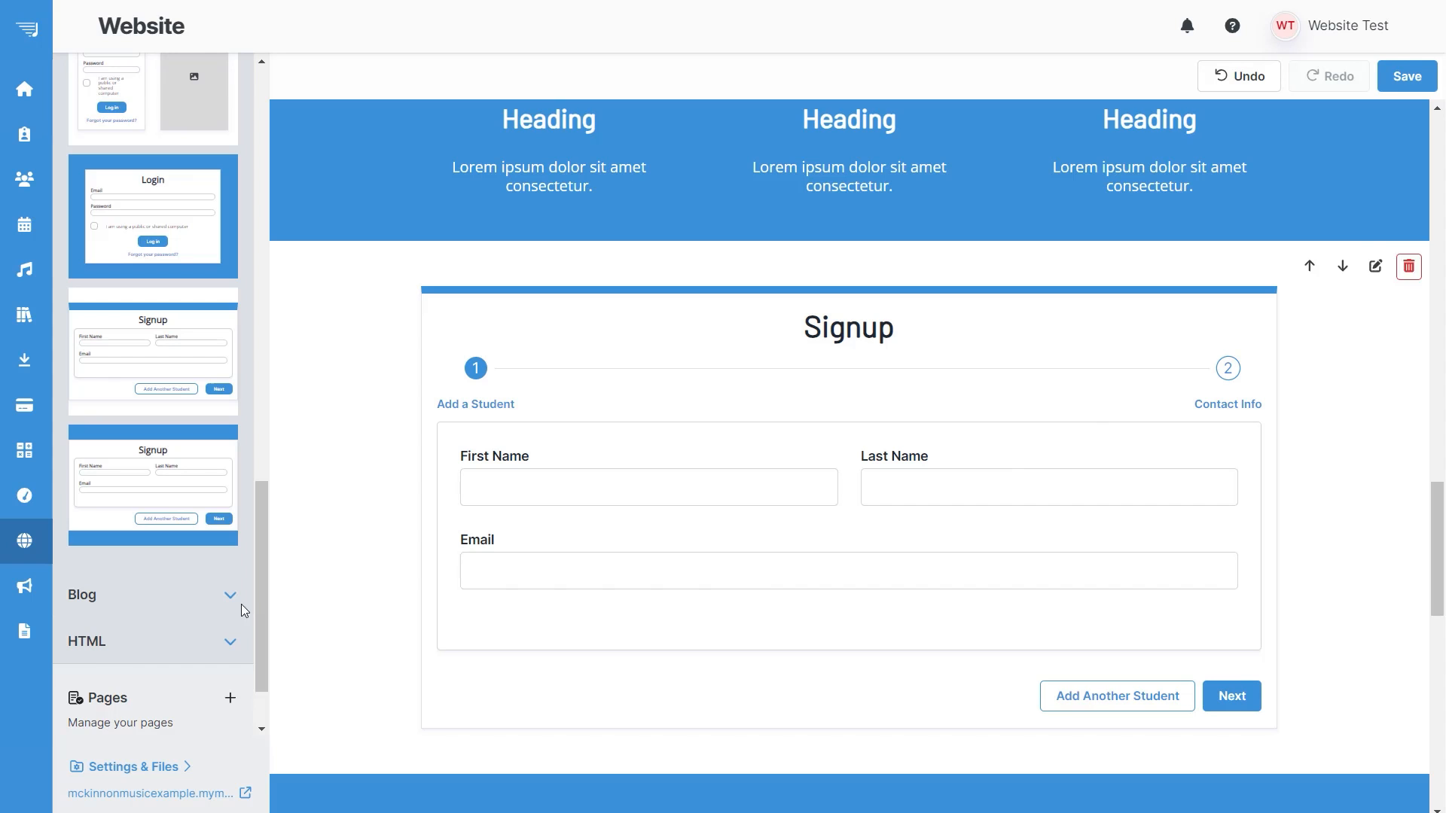
Insert the Blog block above the Signup form and delete it again
click(145, 609)
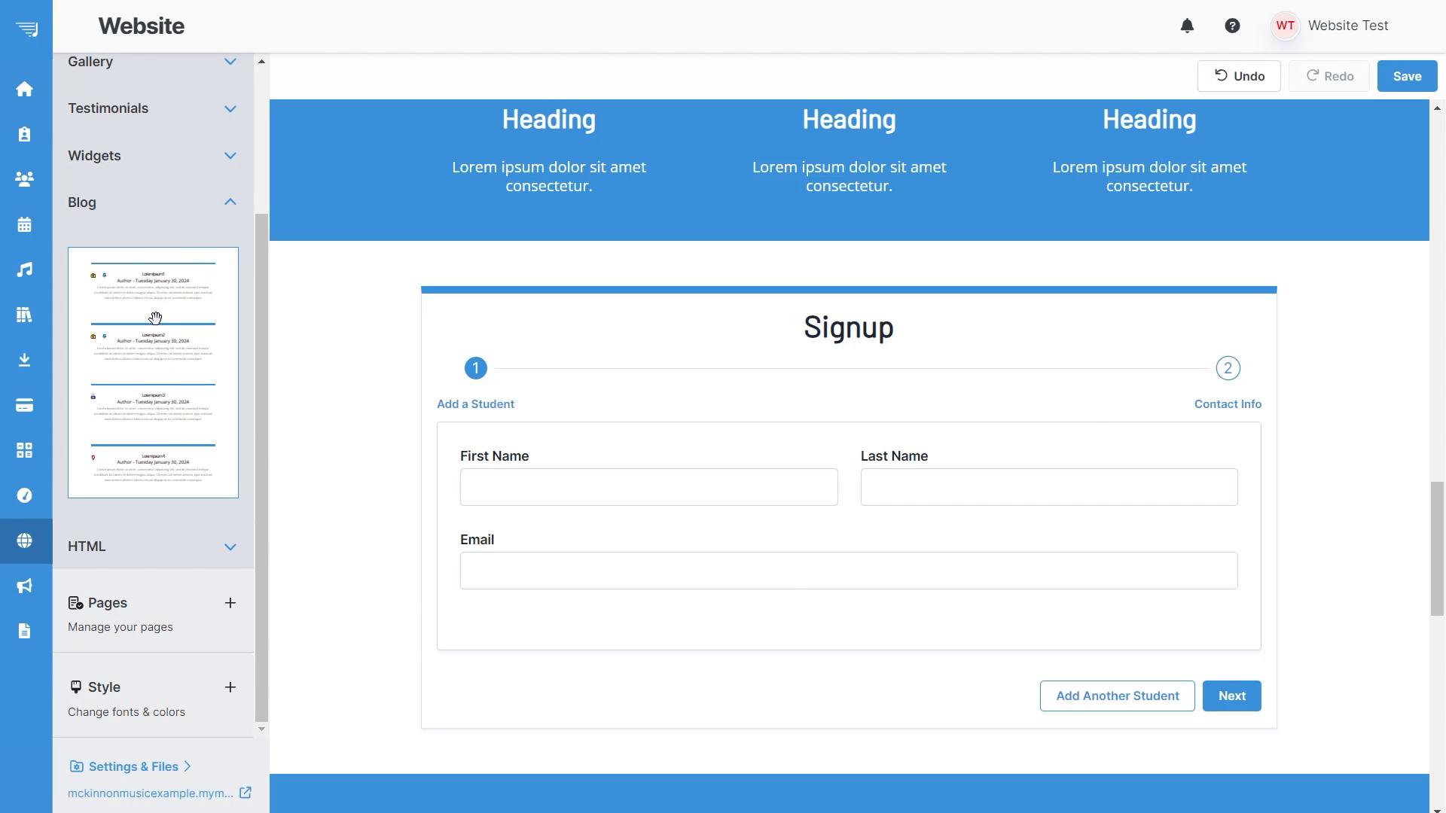
drag(128, 419, 549, 309)
mouse_move(49, 536)
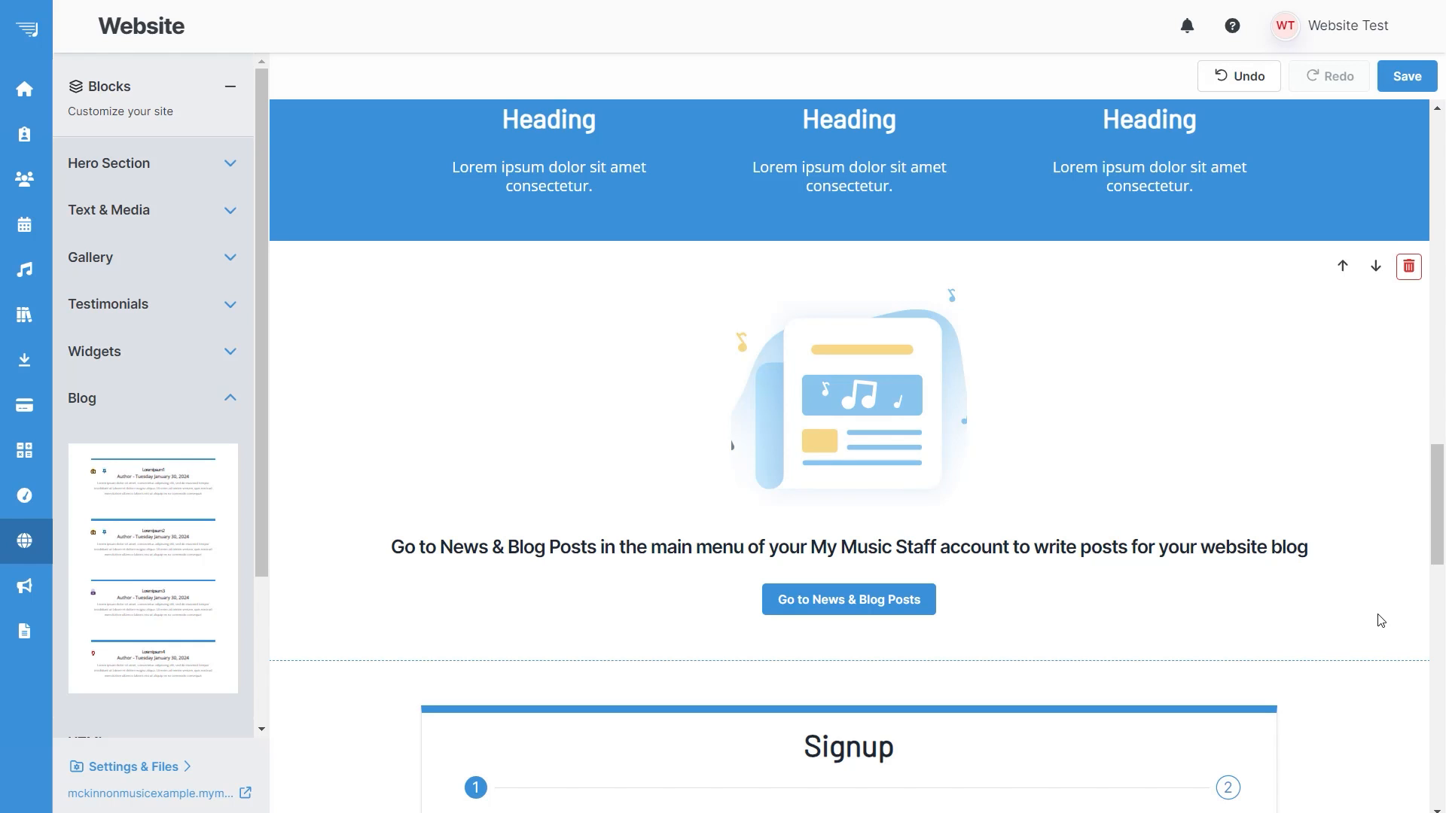
click(1407, 271)
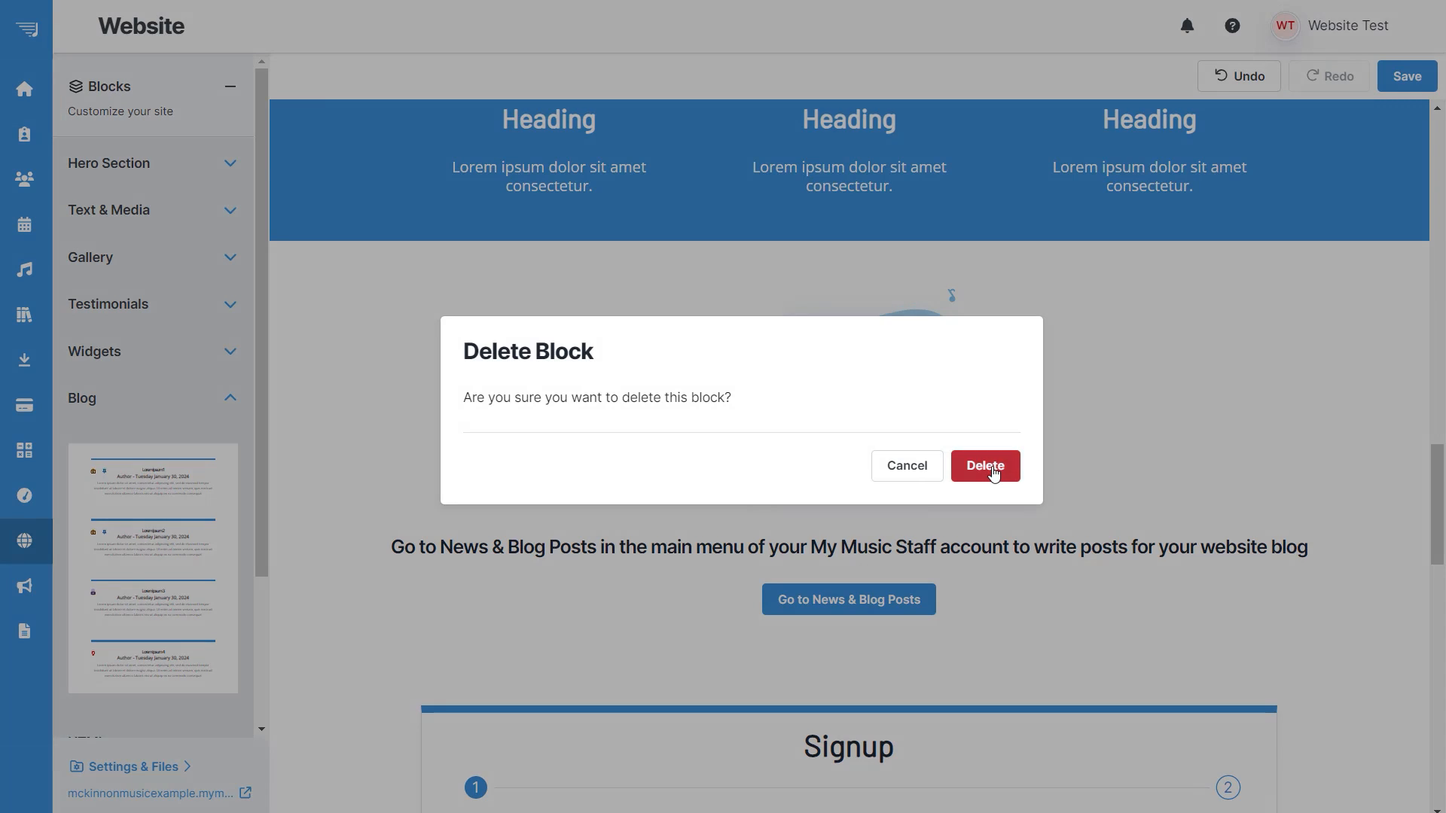
click(991, 467)
Show the available HTML code block
scroll(171, 414, down, 3)
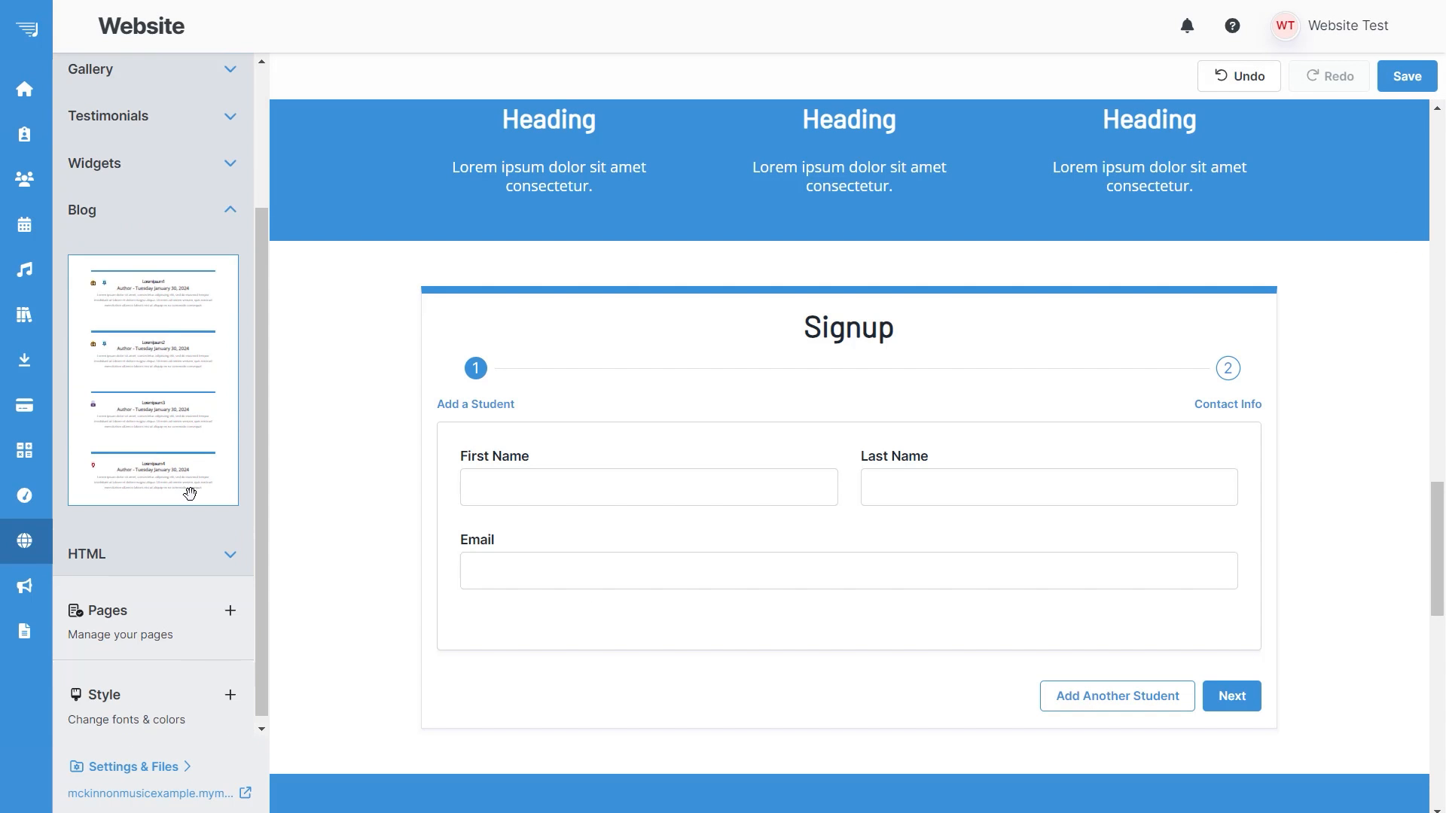
click(201, 550)
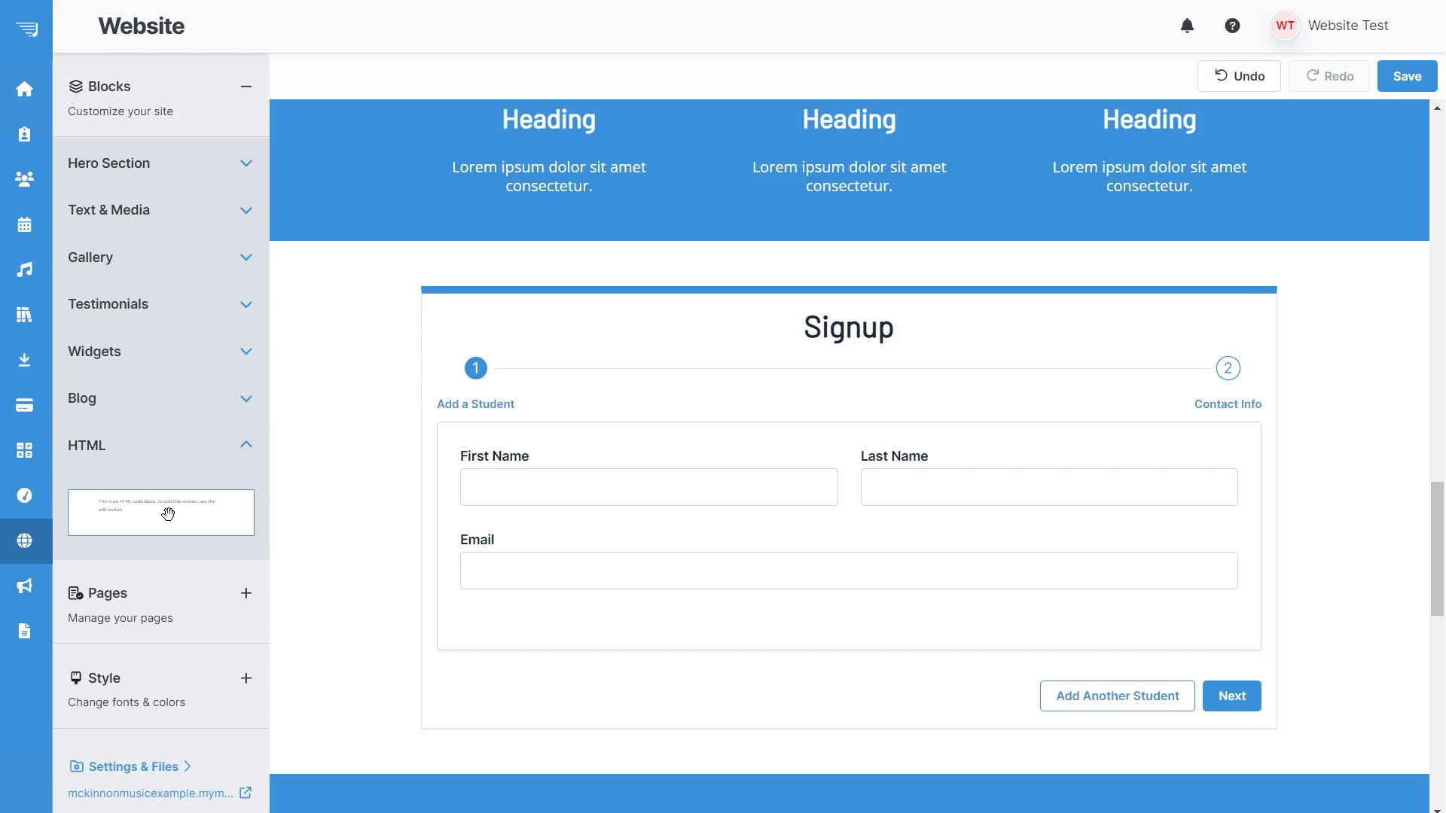
Add a new page named Classes, showing its additional settings and keeping search engine indexing allowed
click(231, 600)
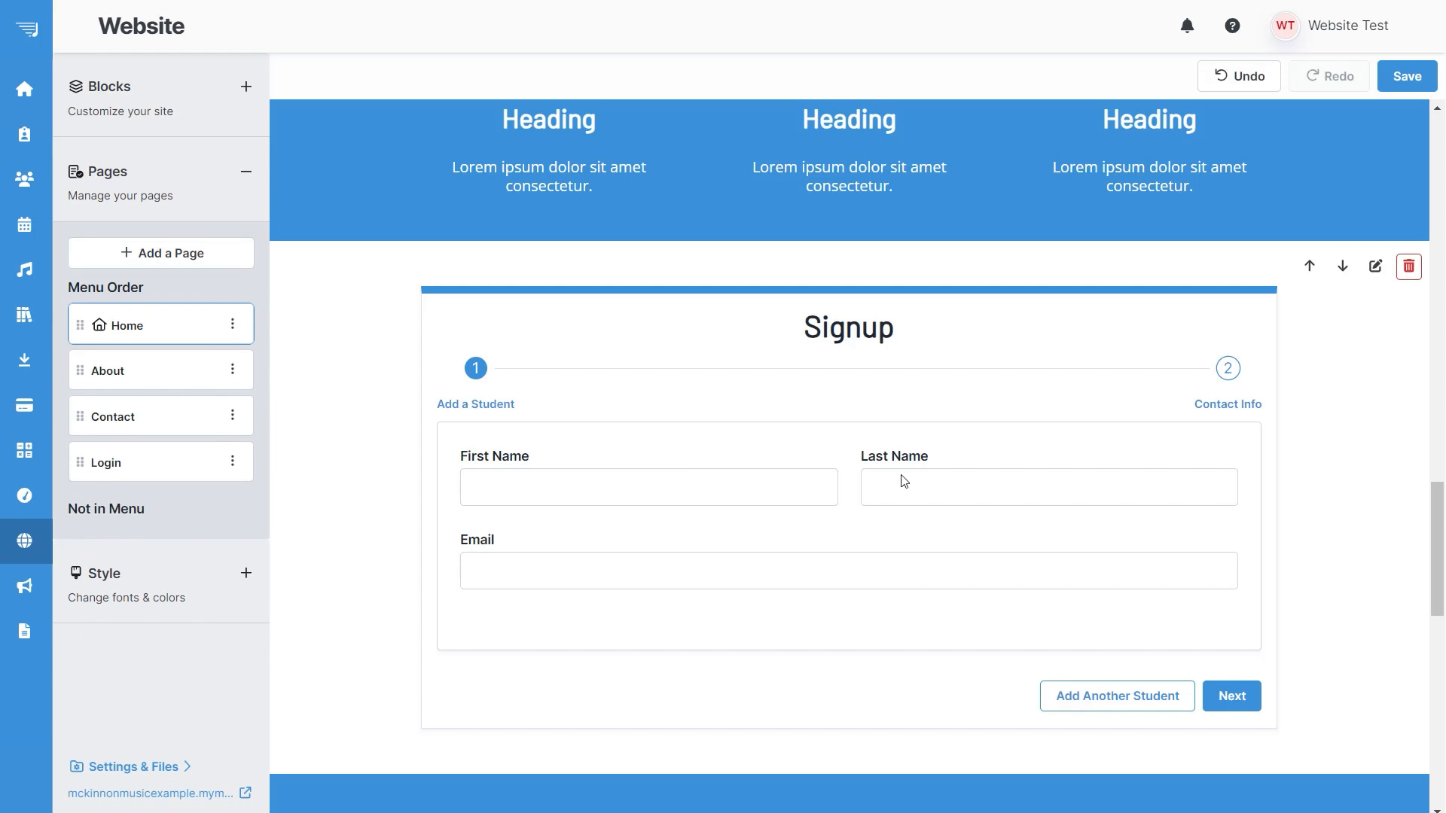
scroll(1064, 522, up, 20)
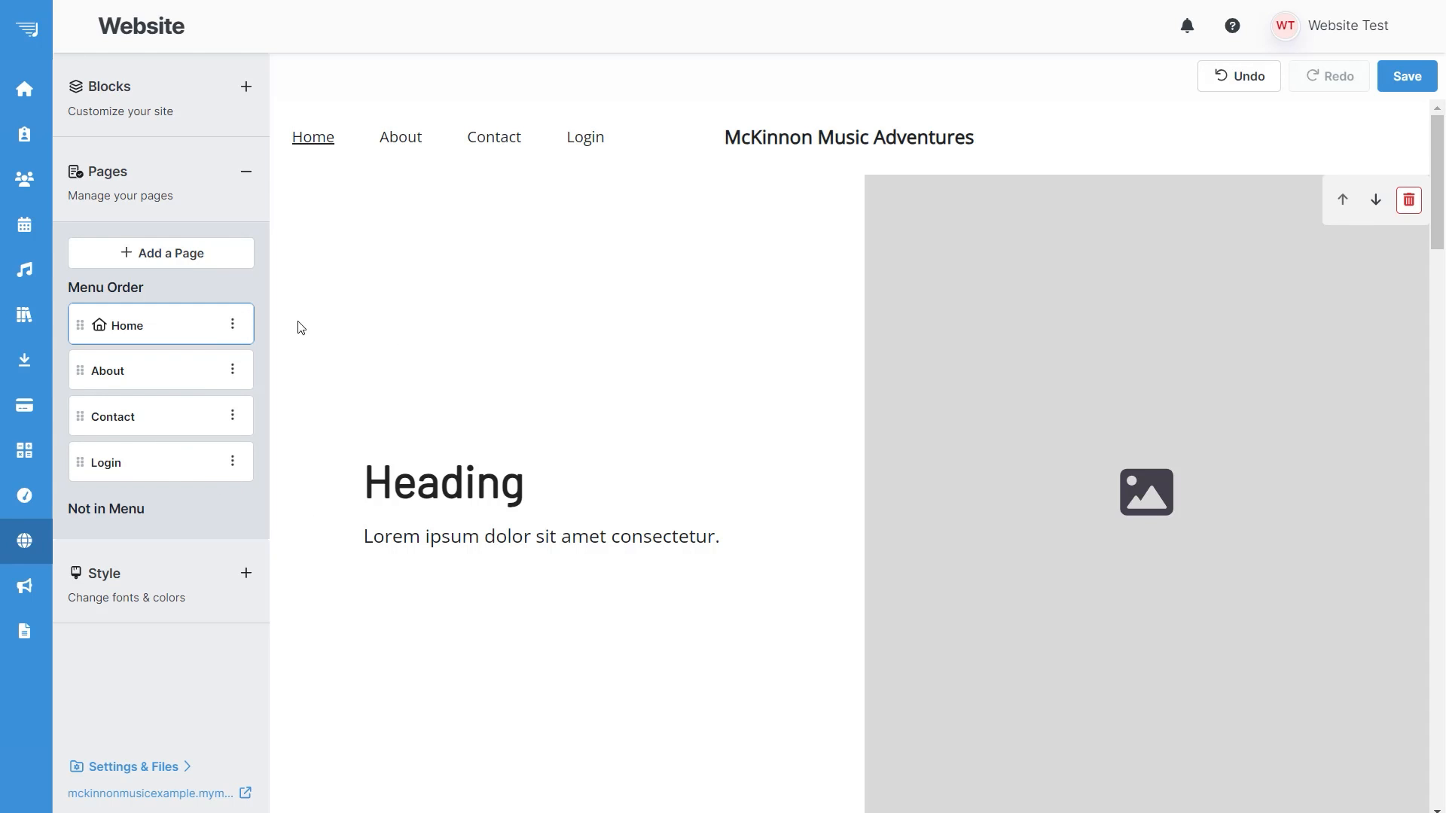
click(213, 252)
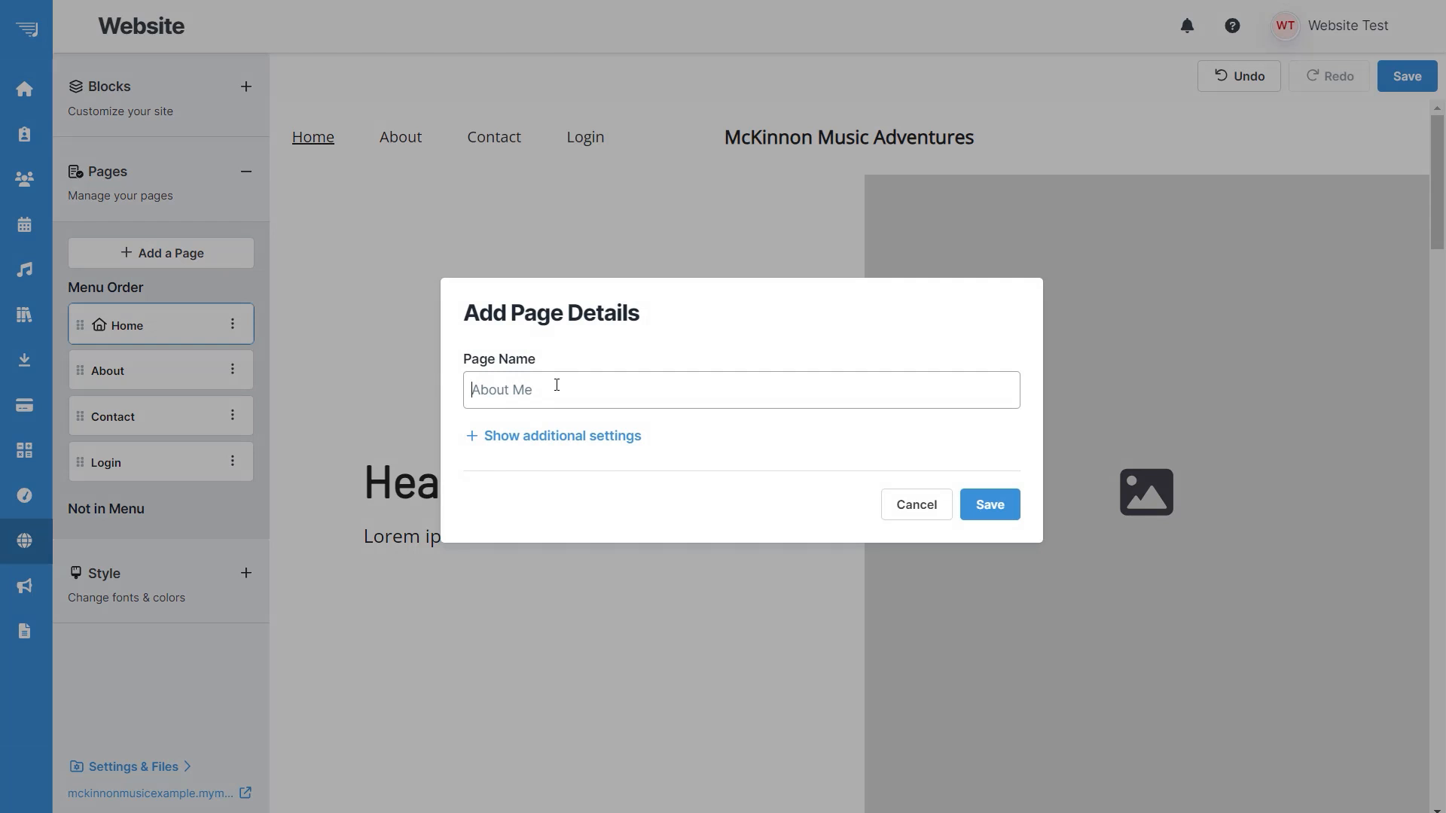
text(Classes)
click(560, 435)
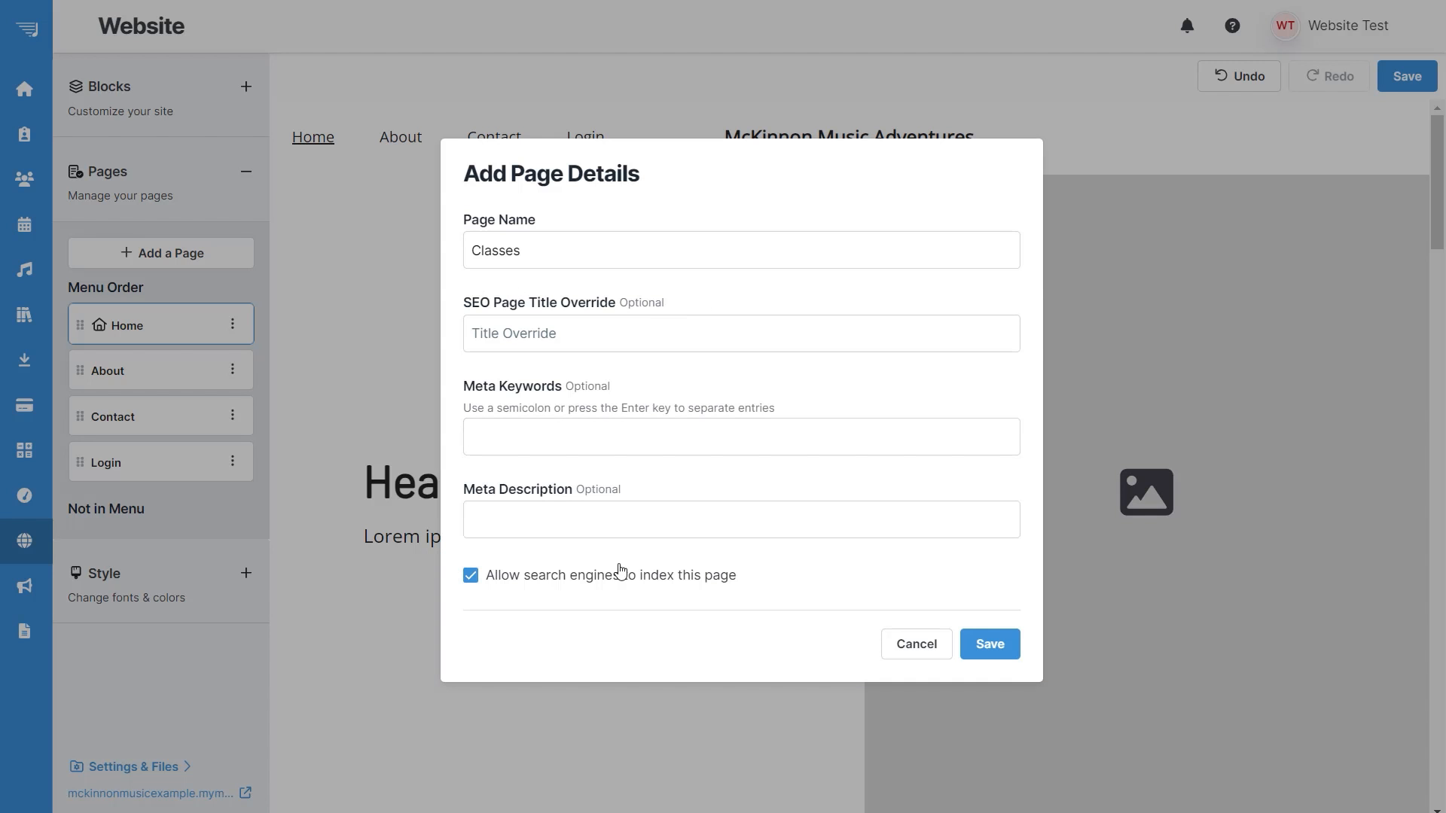
click(994, 645)
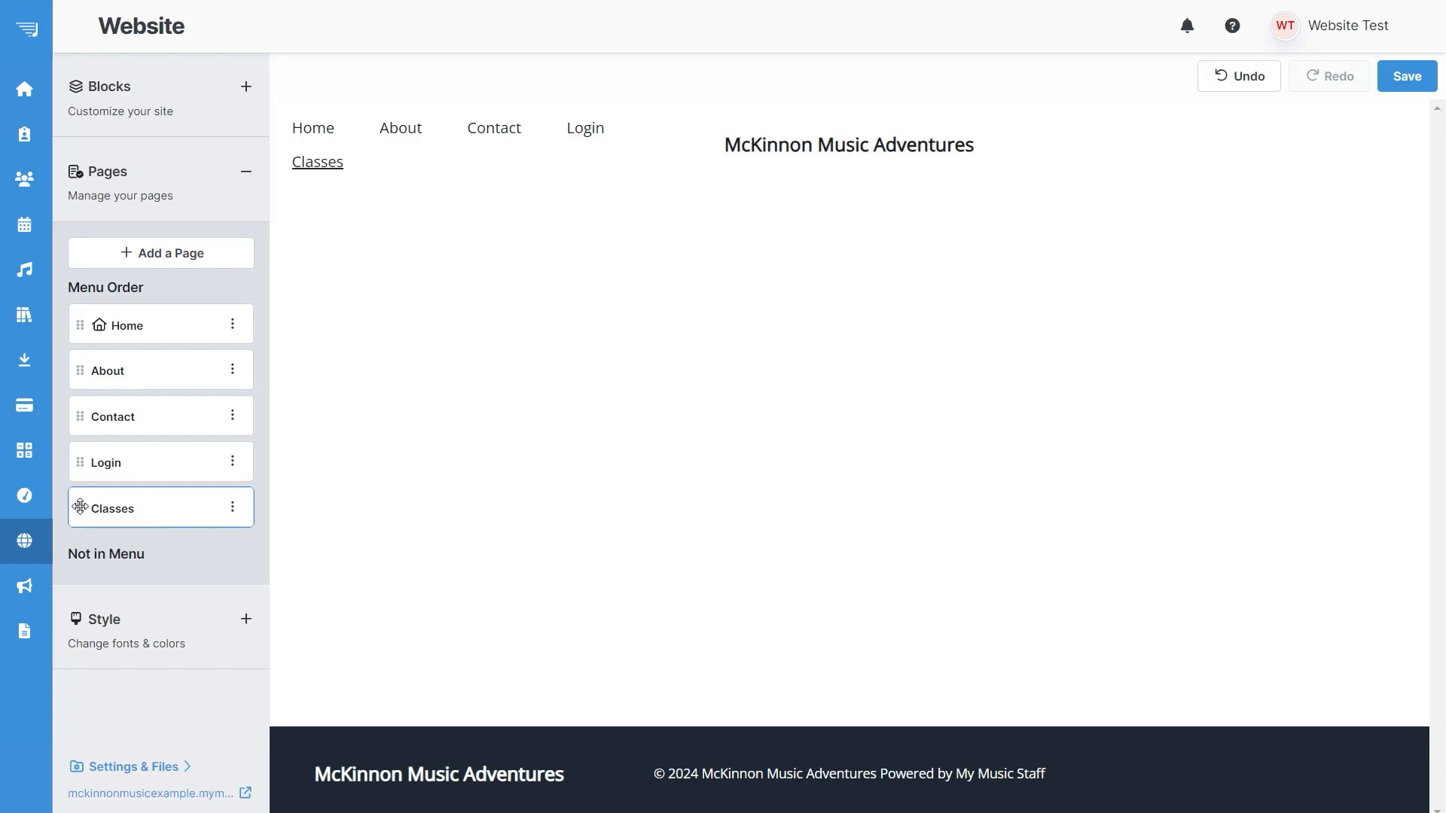
Move the Classes page between About and Contact in the menu order, and nest Login under Classes as a subpage
drag(79, 518, 78, 415)
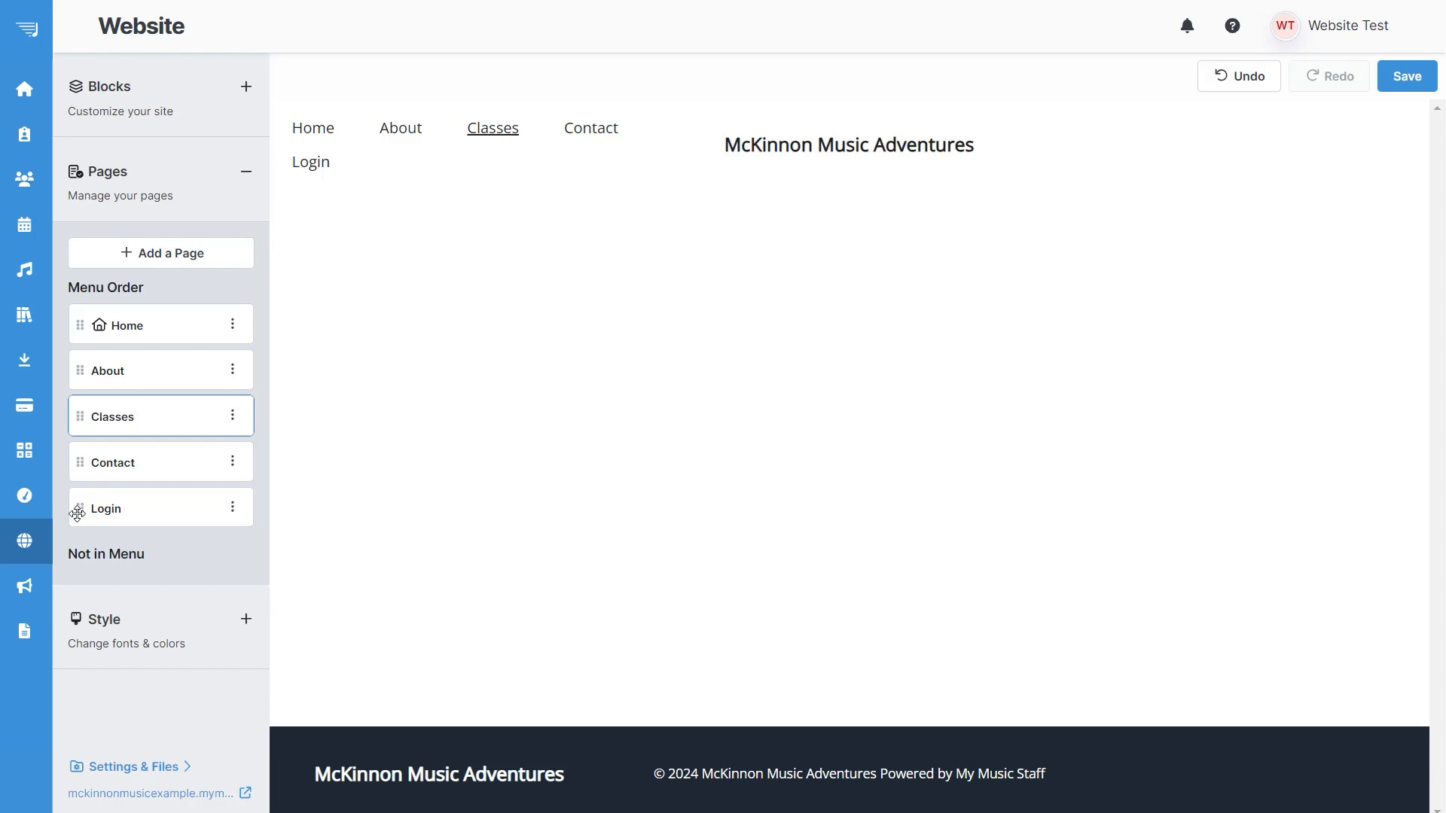
drag(79, 513, 95, 443)
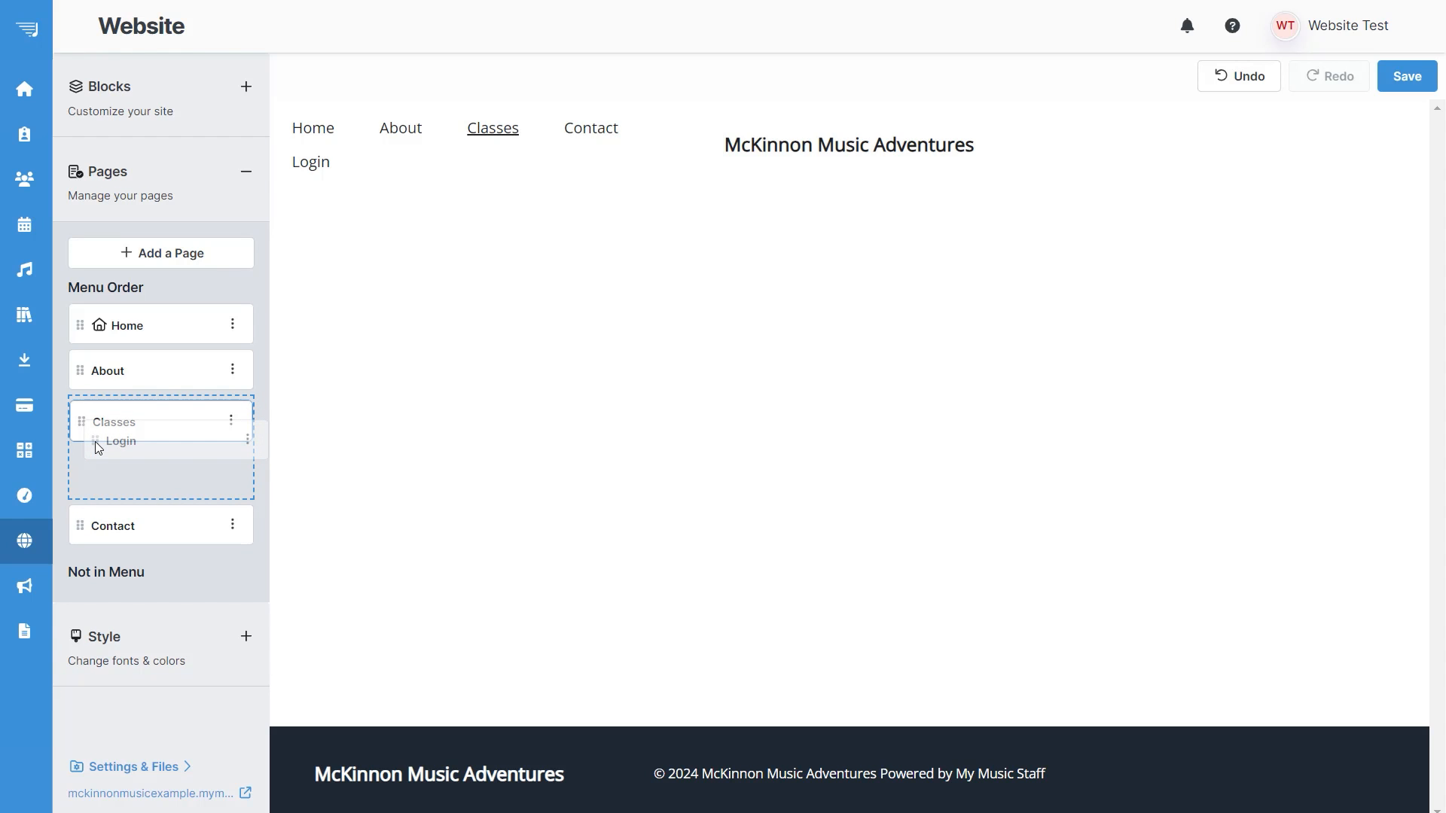
drag(96, 443, 96, 443)
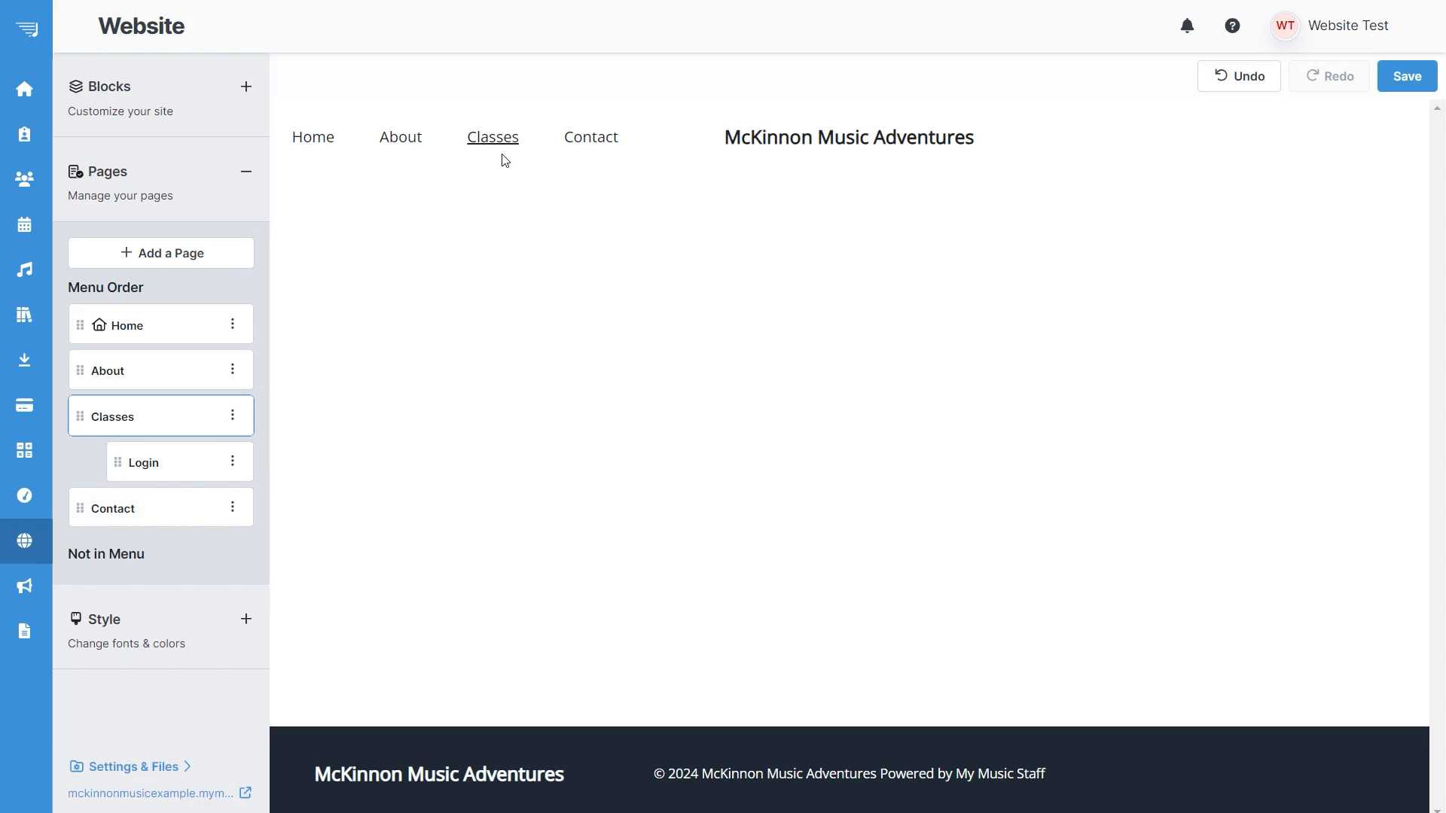
mouse_move(501, 153)
View the About page's name, SEO and indexing details without changing them
click(233, 370)
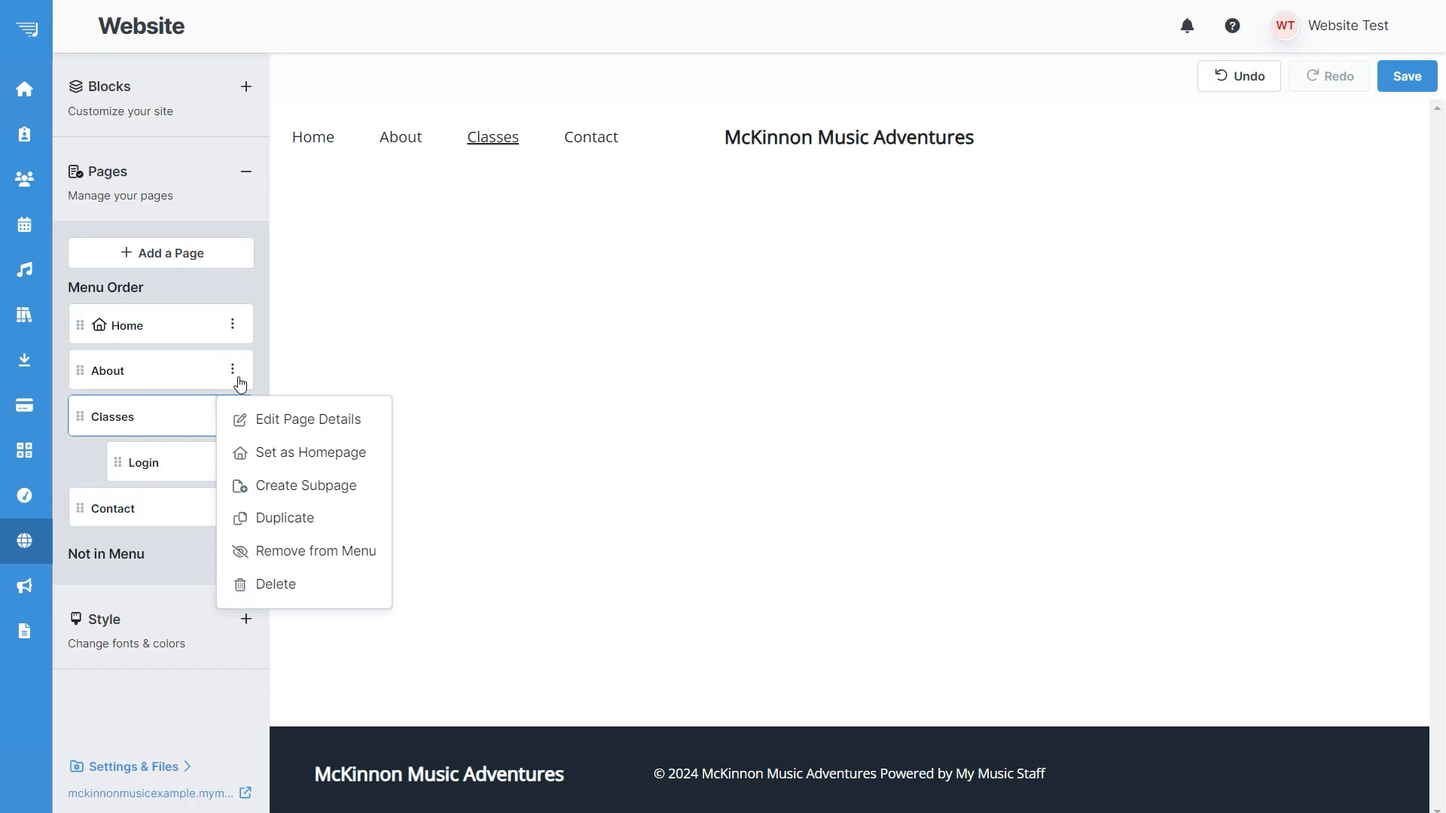
click(272, 420)
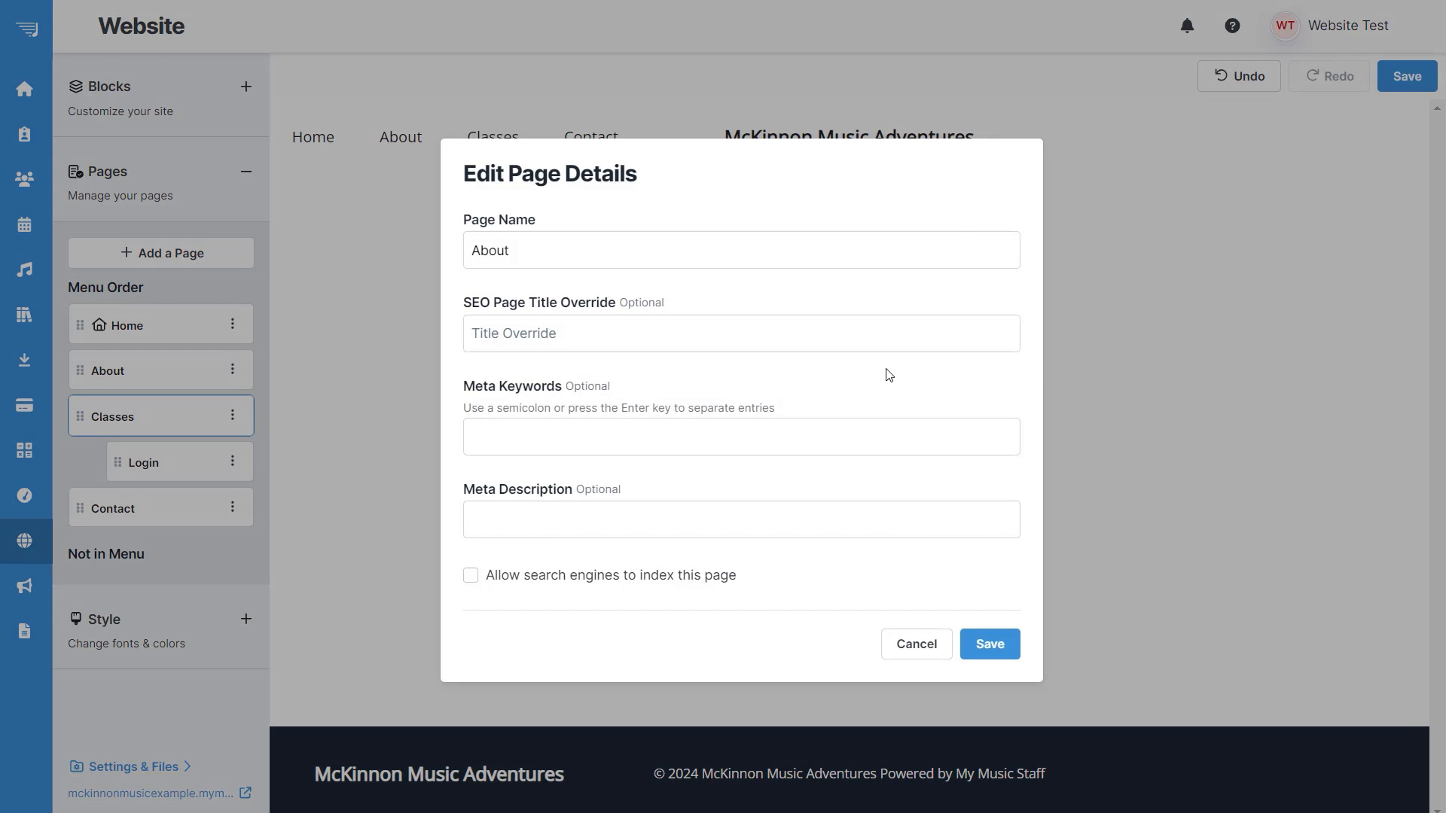
click(901, 658)
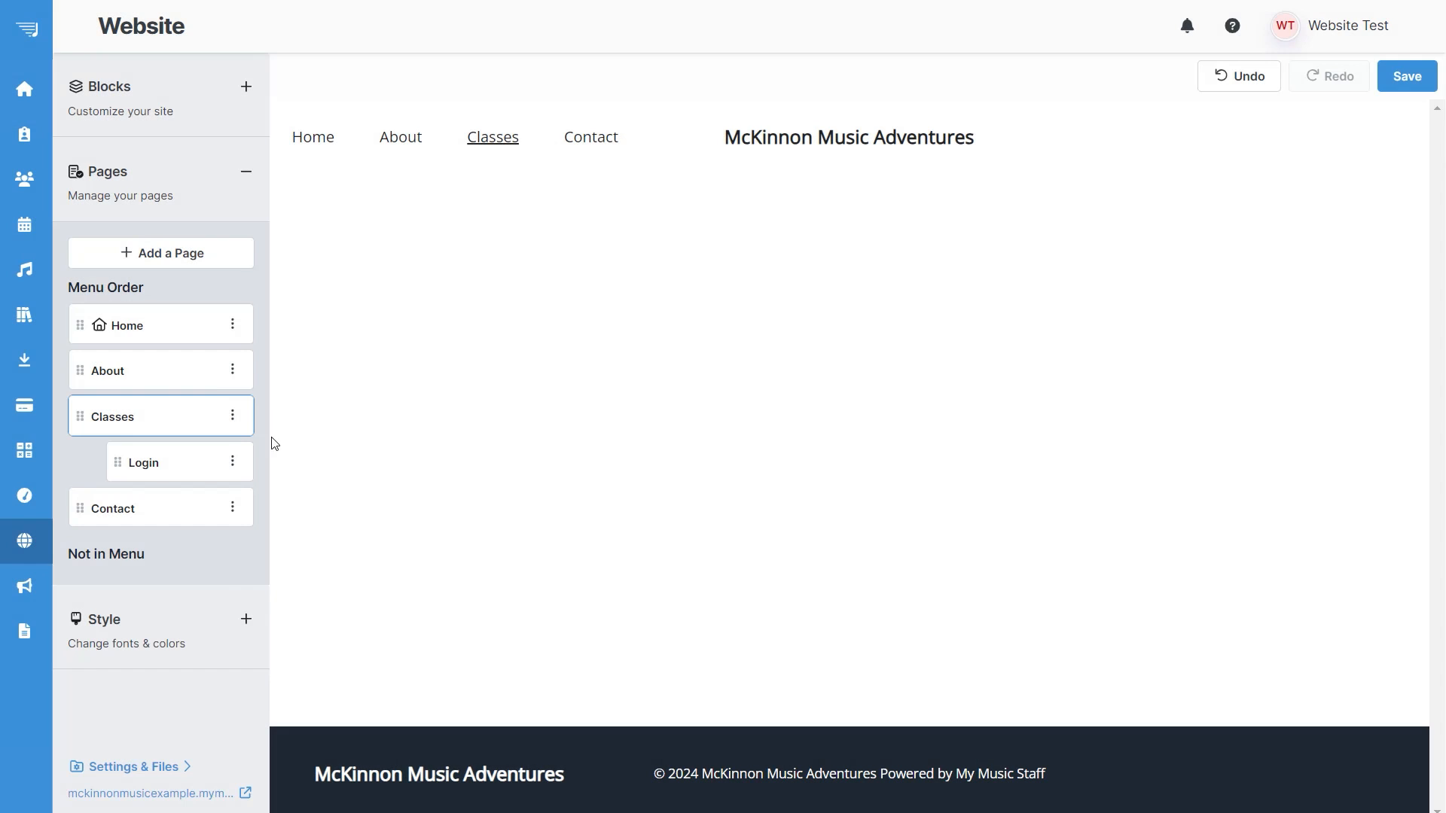
Set the About page as the homepage, and return that role to the Home page
click(231, 373)
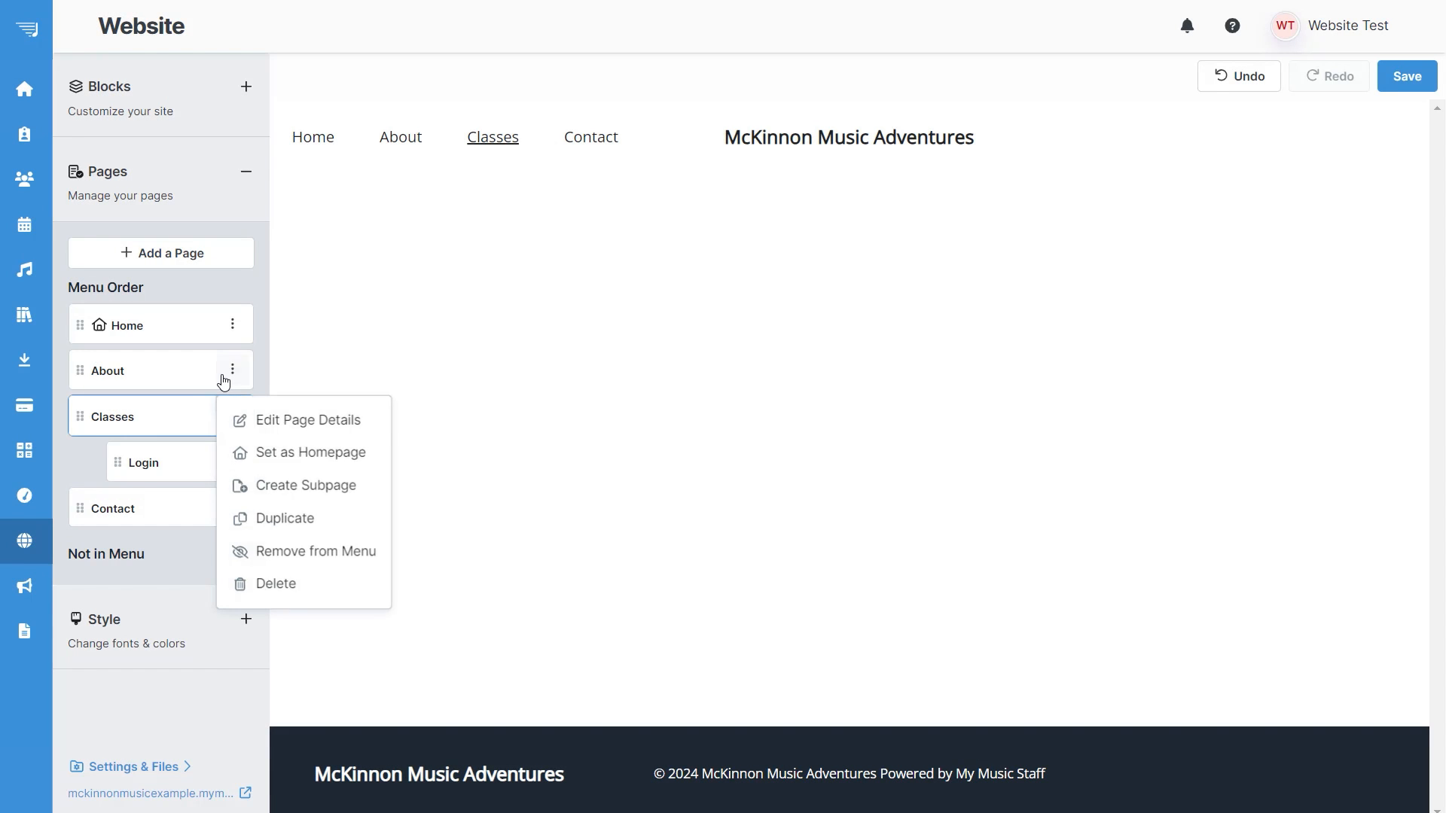
click(298, 454)
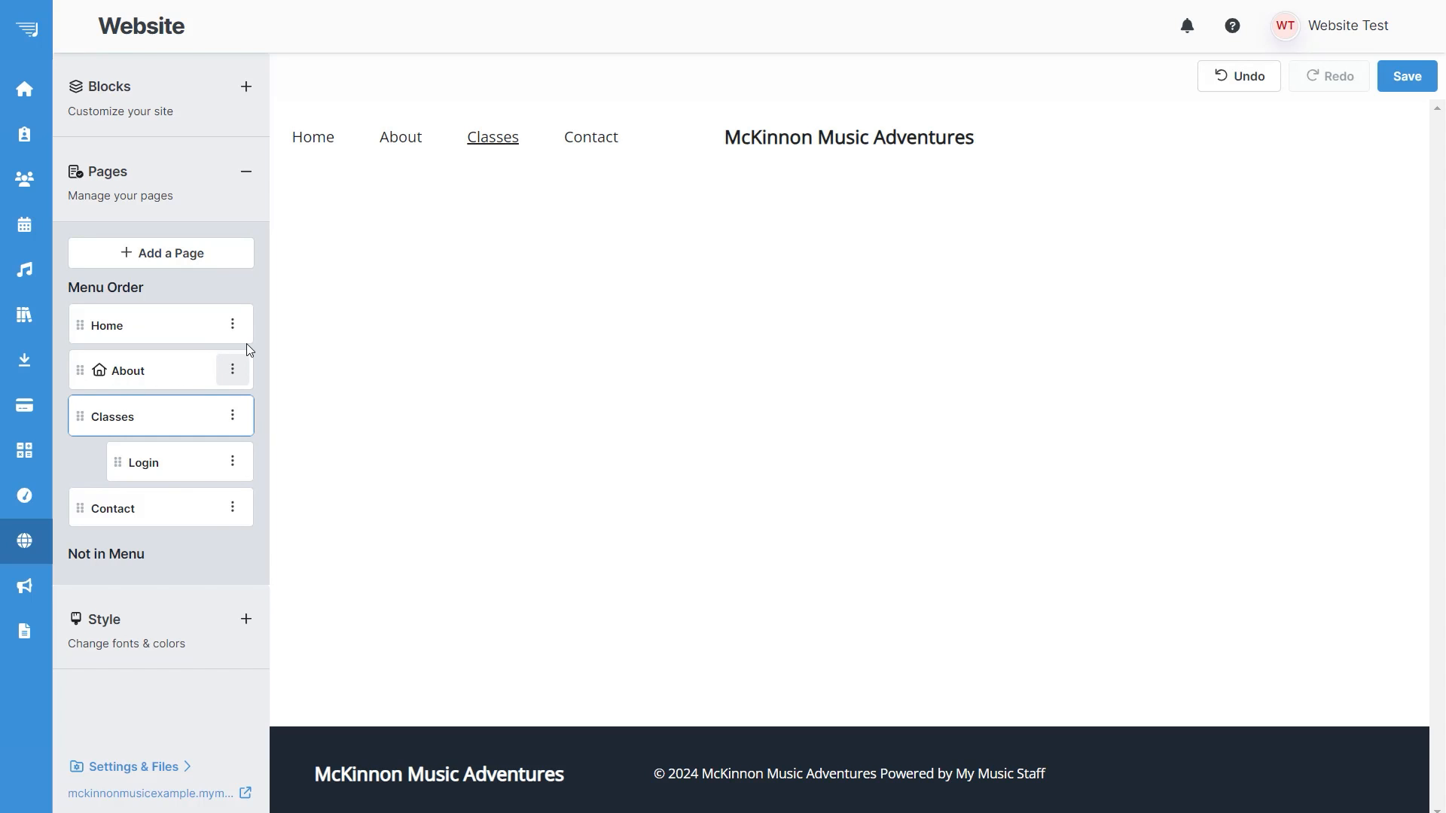
click(233, 329)
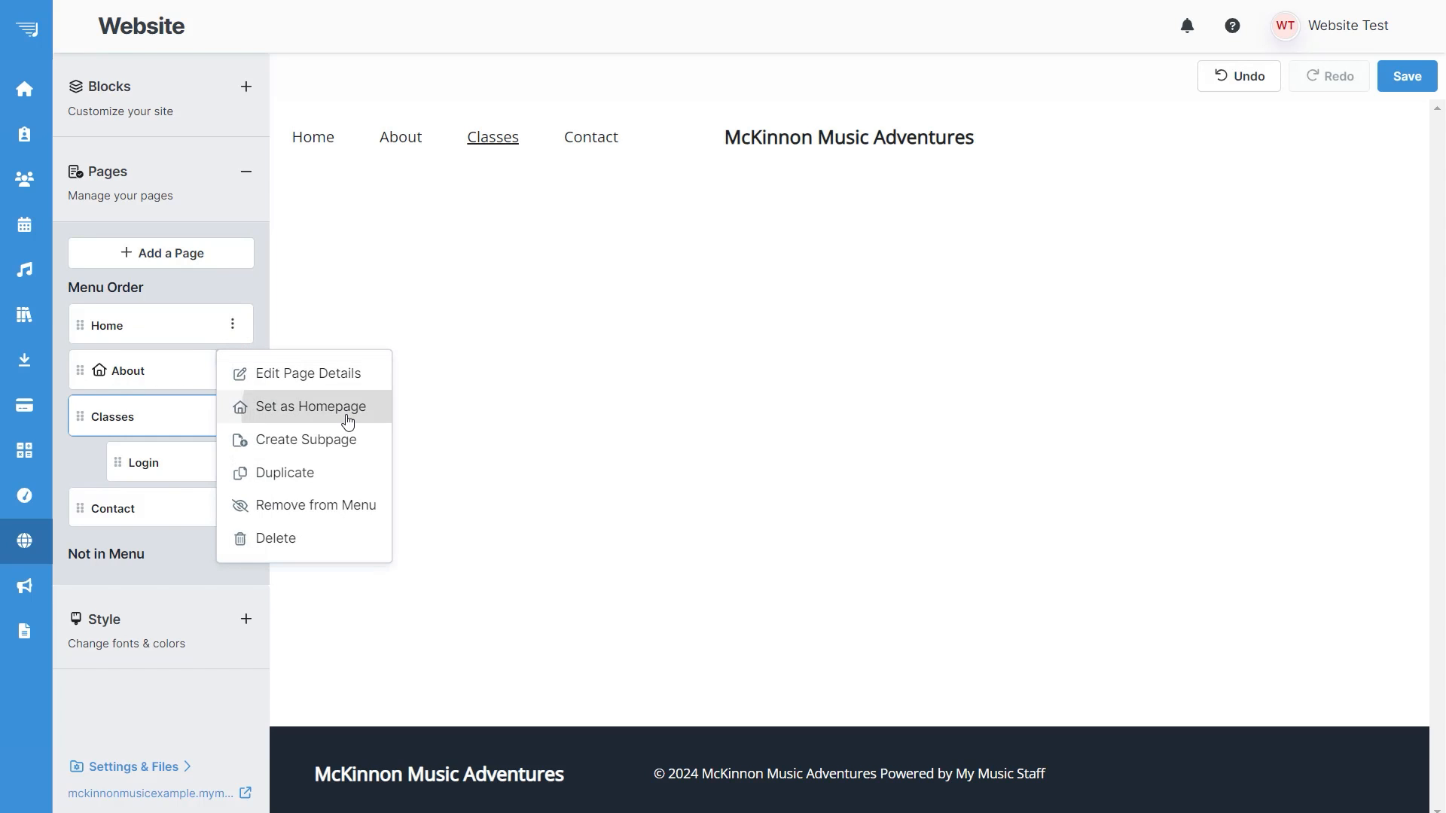
click(347, 421)
Take the About page out of the menu, and restore it to its place between Home and Classes
click(234, 374)
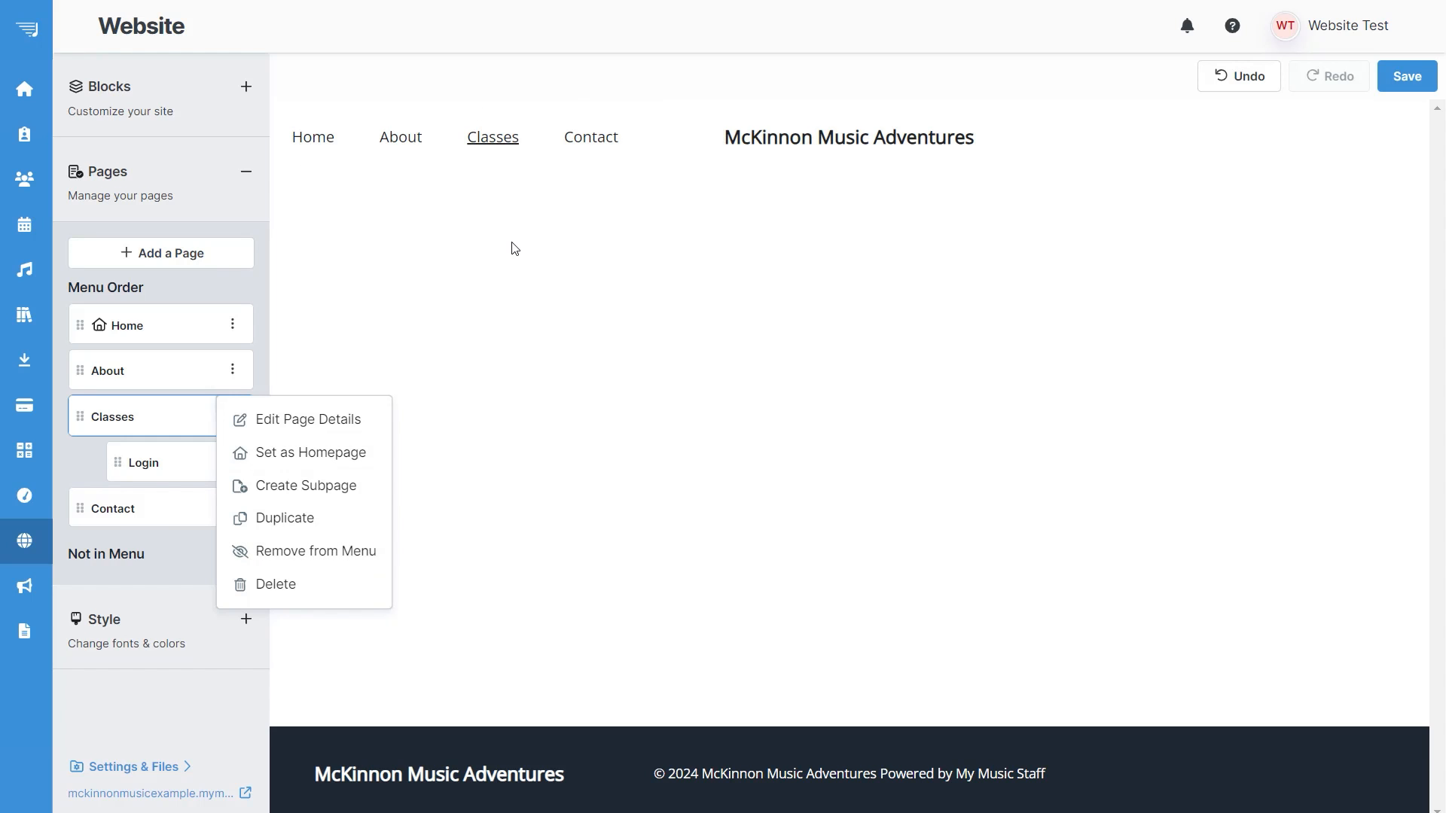
click(341, 567)
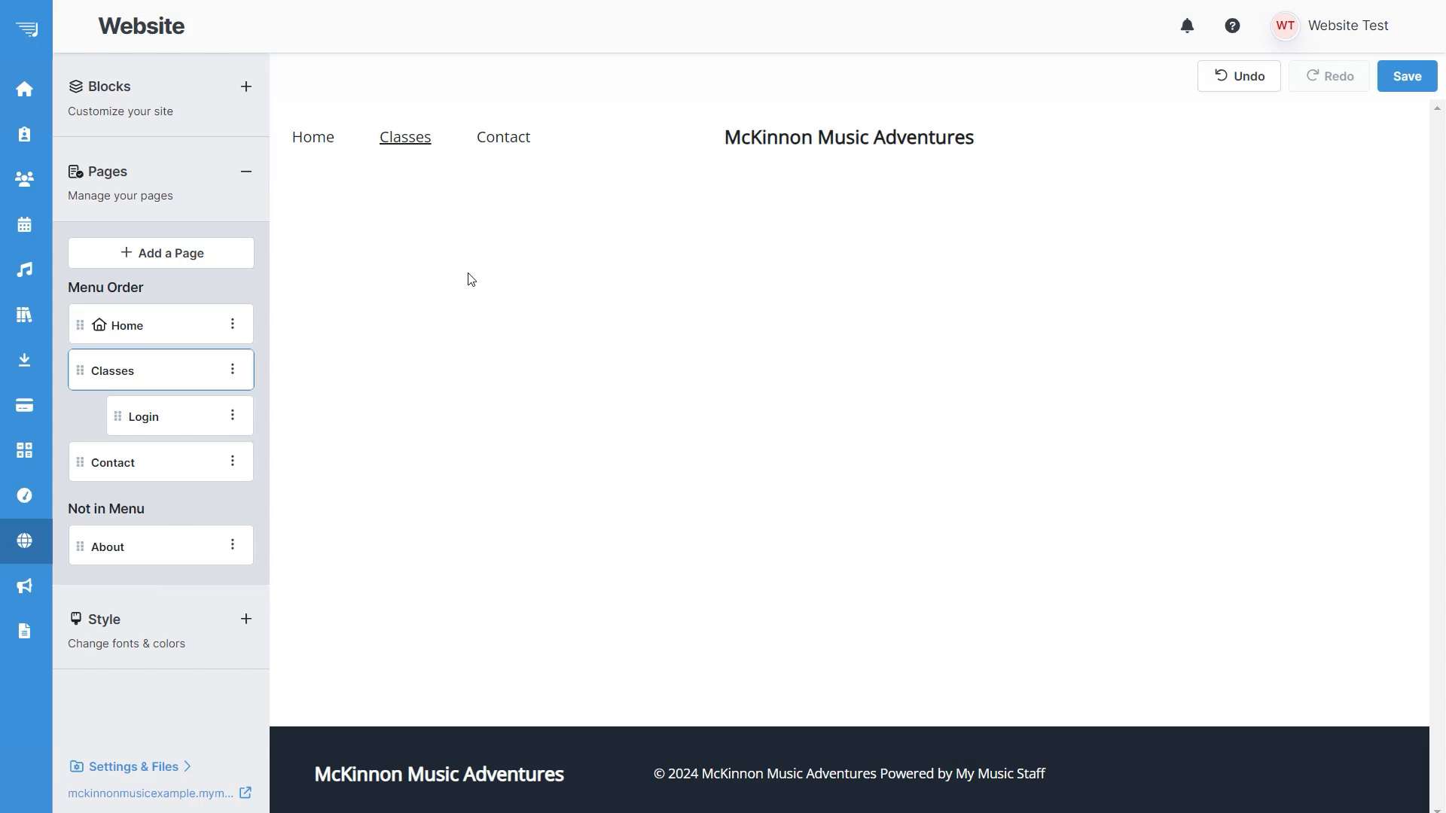
click(236, 551)
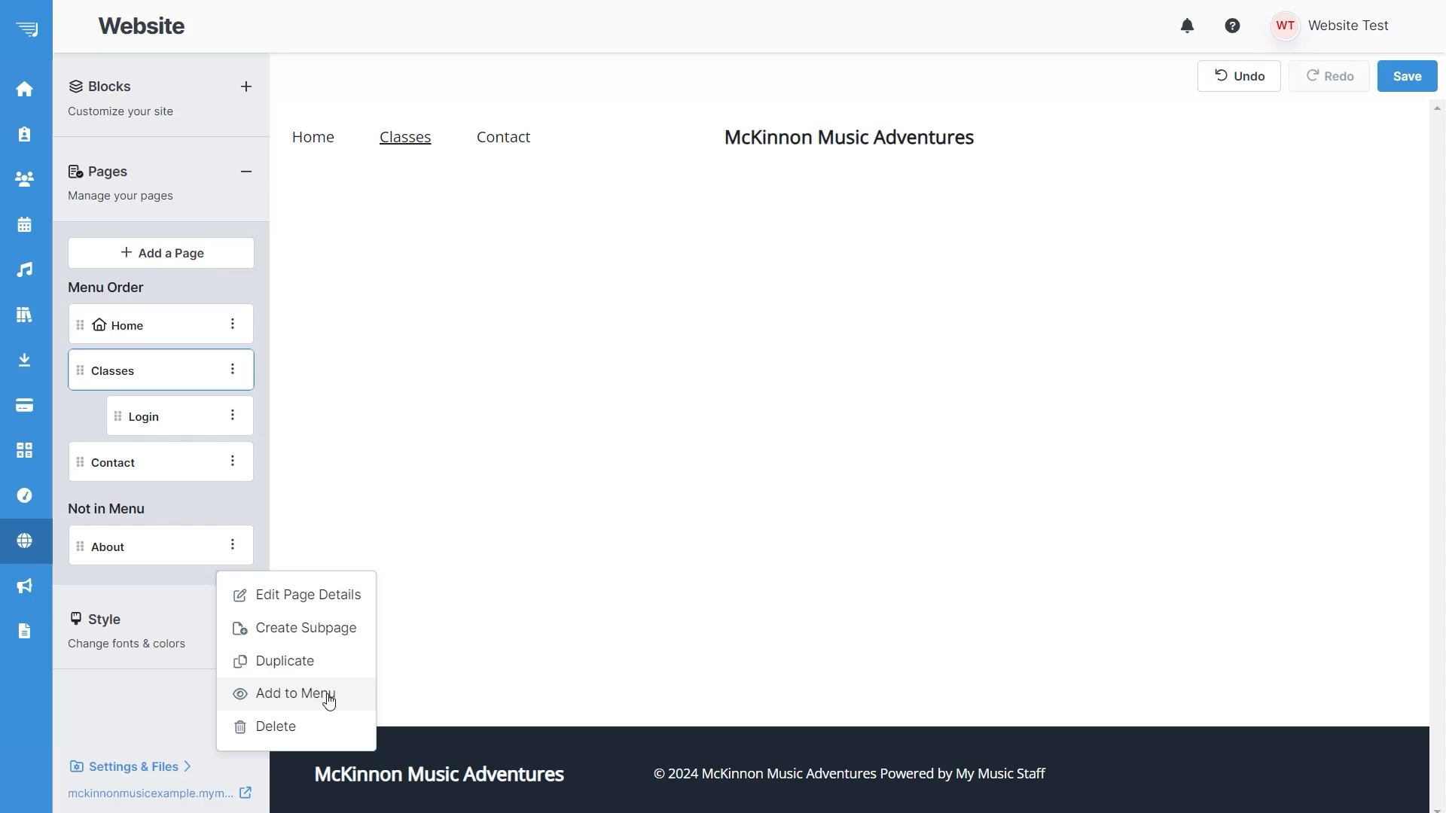
click(329, 699)
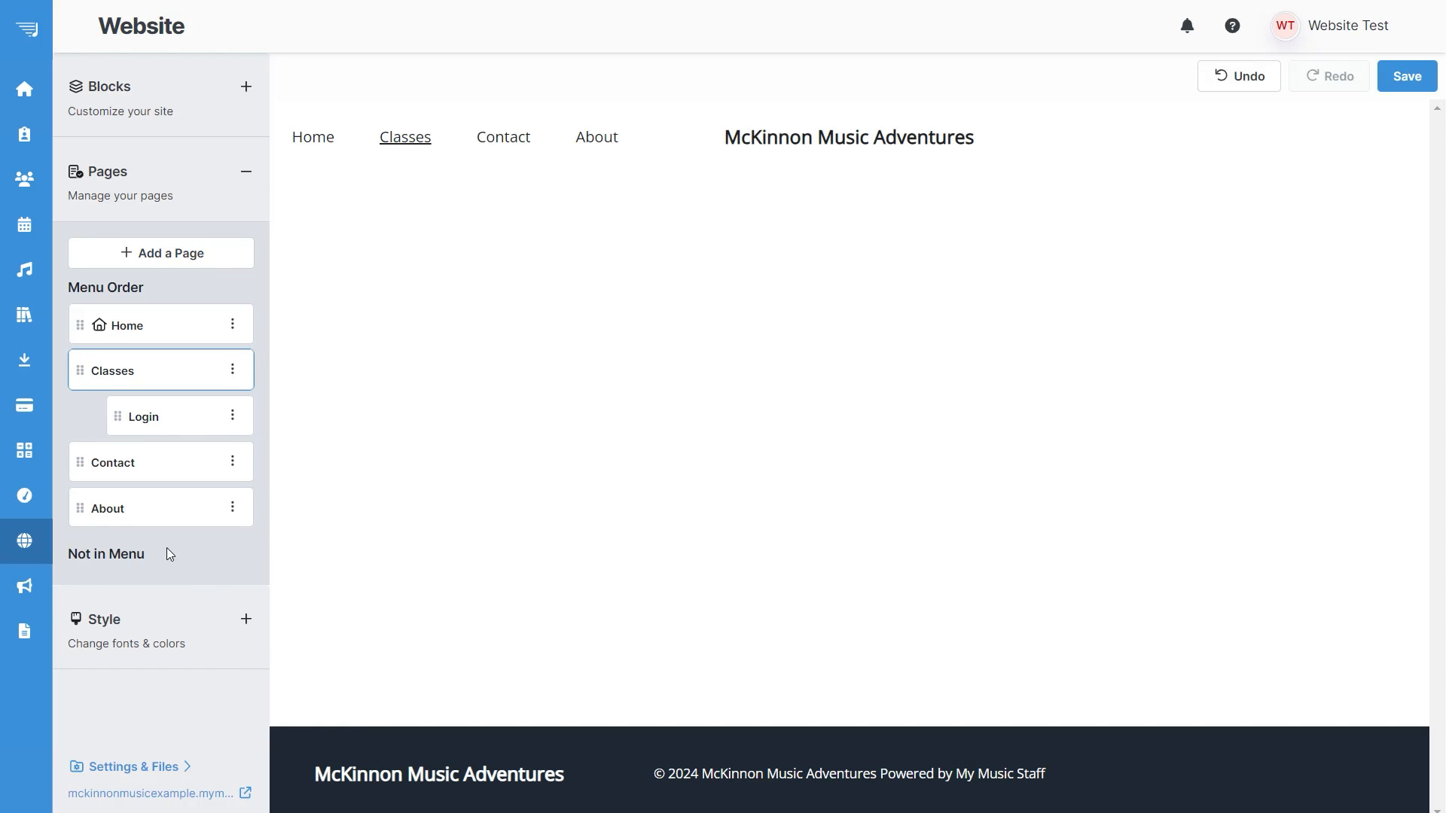
drag(80, 510, 97, 393)
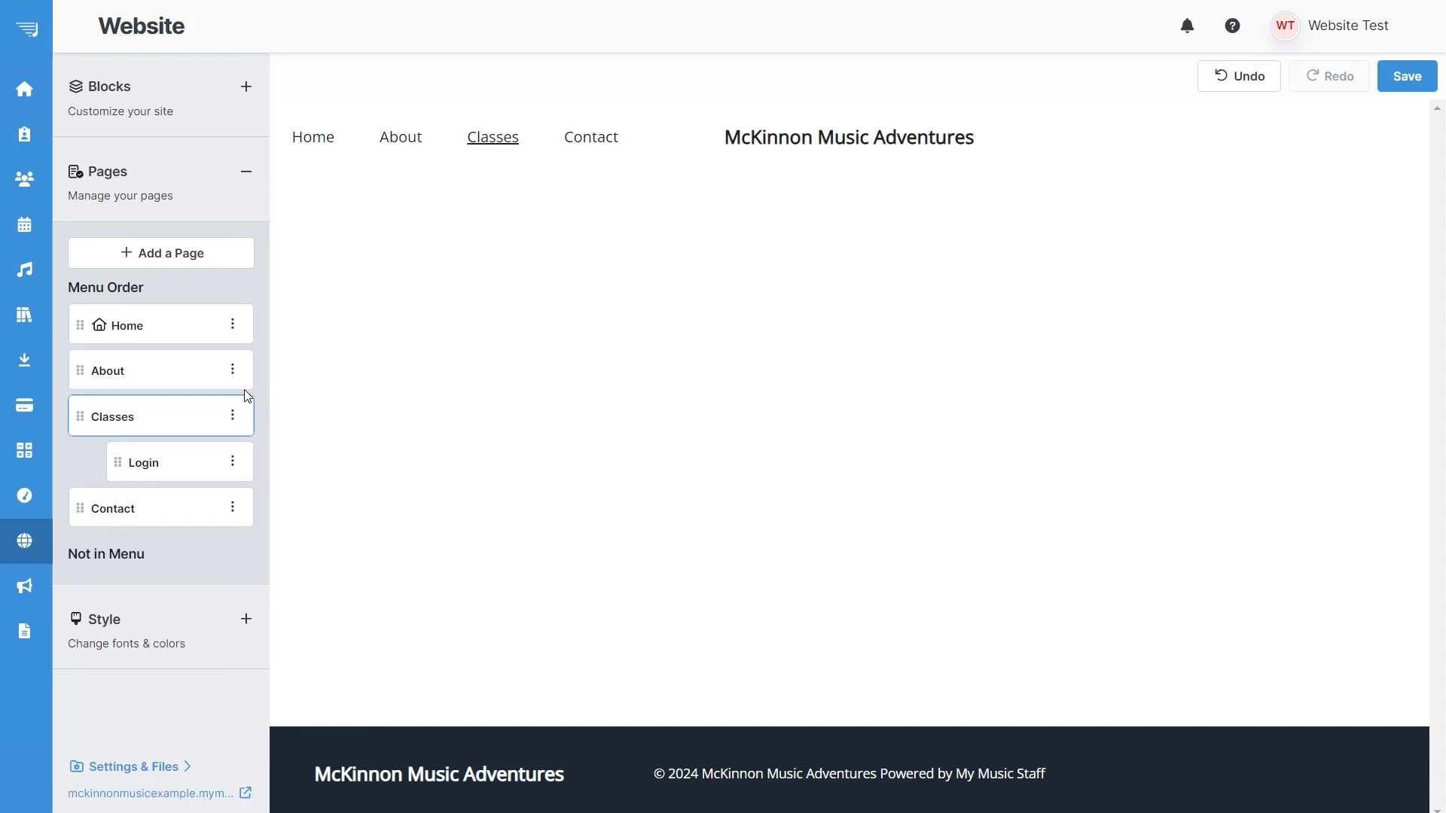
Bring up the Home page's content and show the Color & Fonts style settings
click(248, 622)
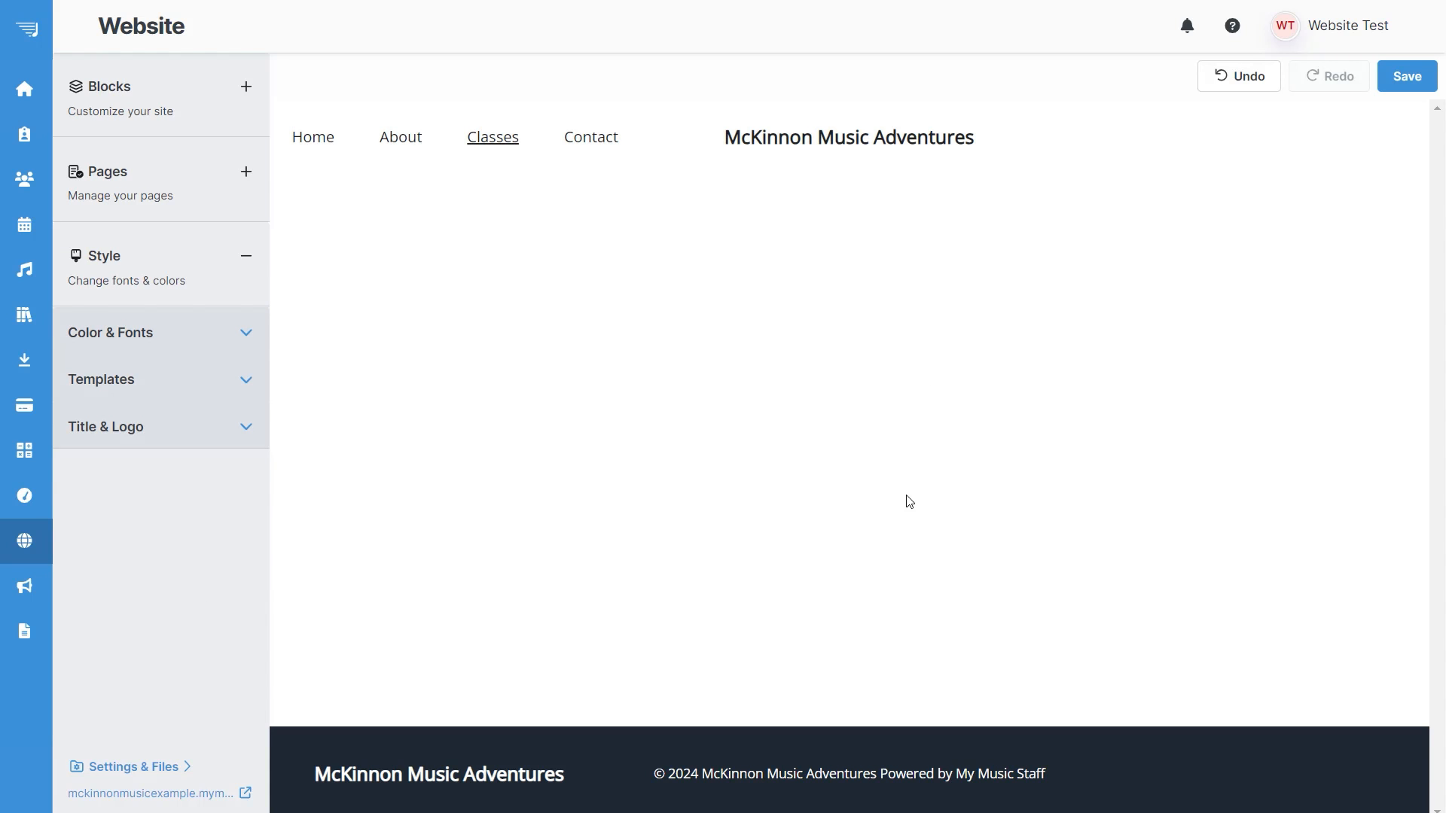
click(306, 156)
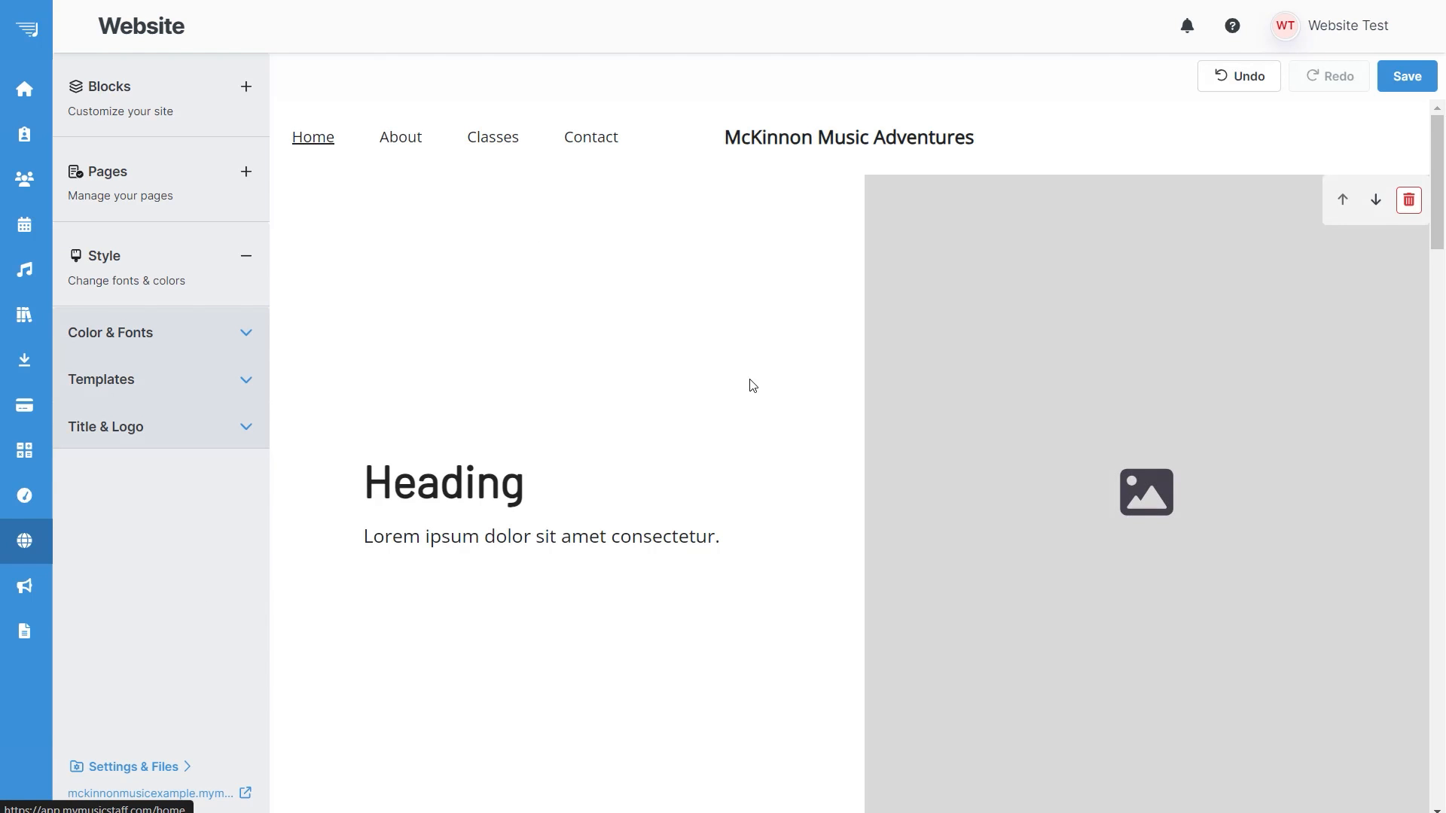
scroll(753, 384, down, 6)
scroll(822, 407, down, 15)
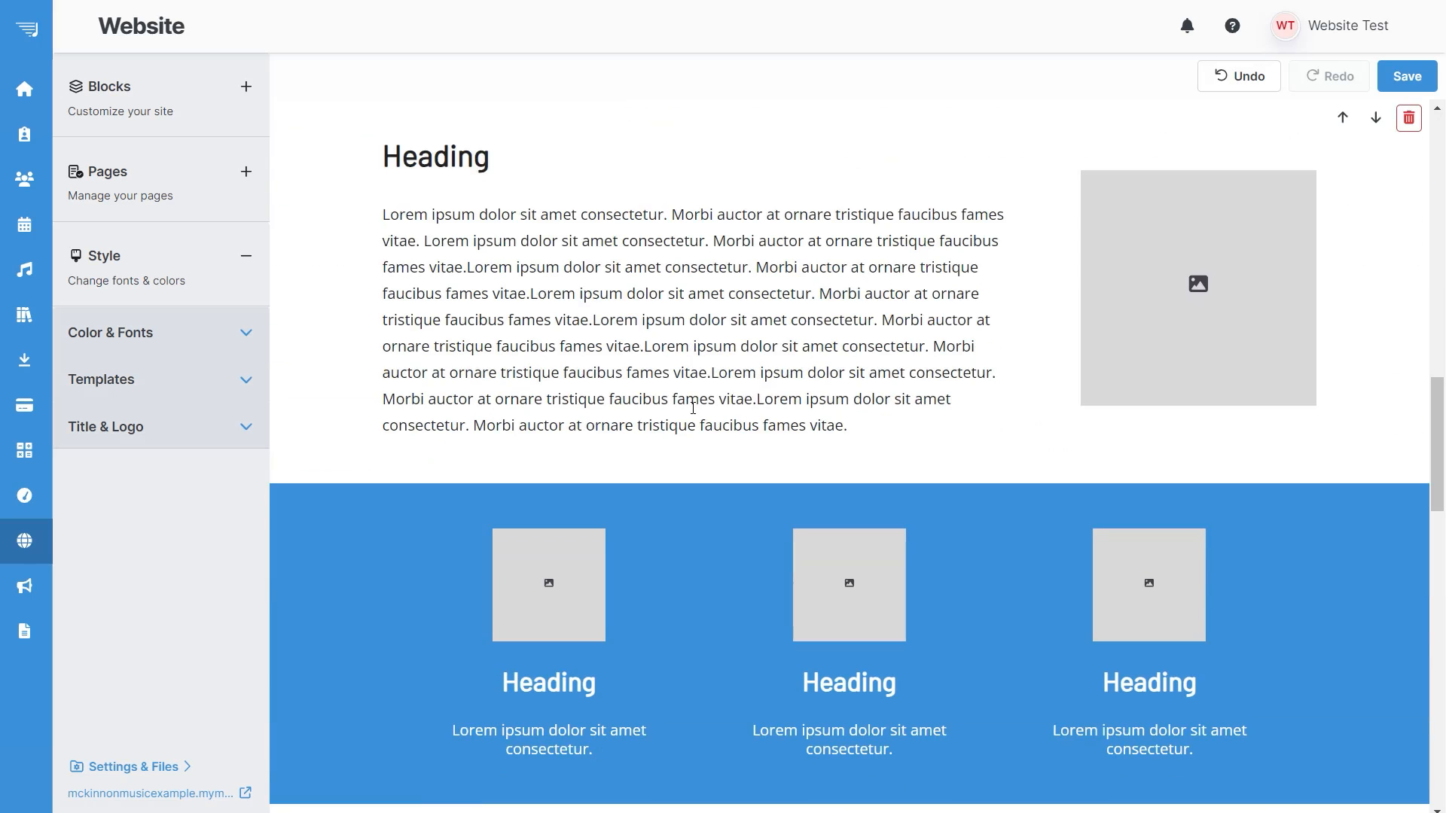
scroll(1333, 507, up, 8)
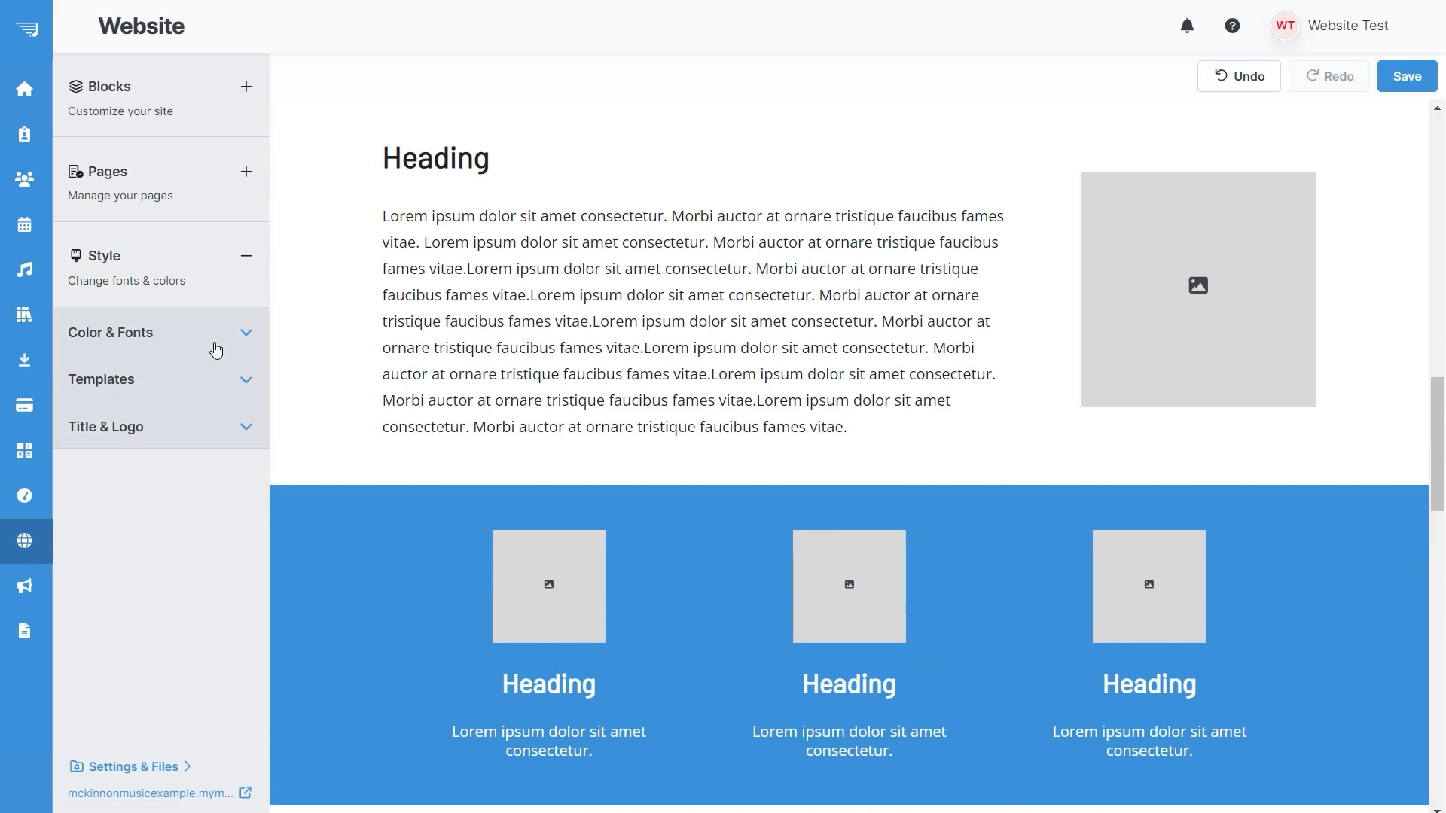
click(216, 349)
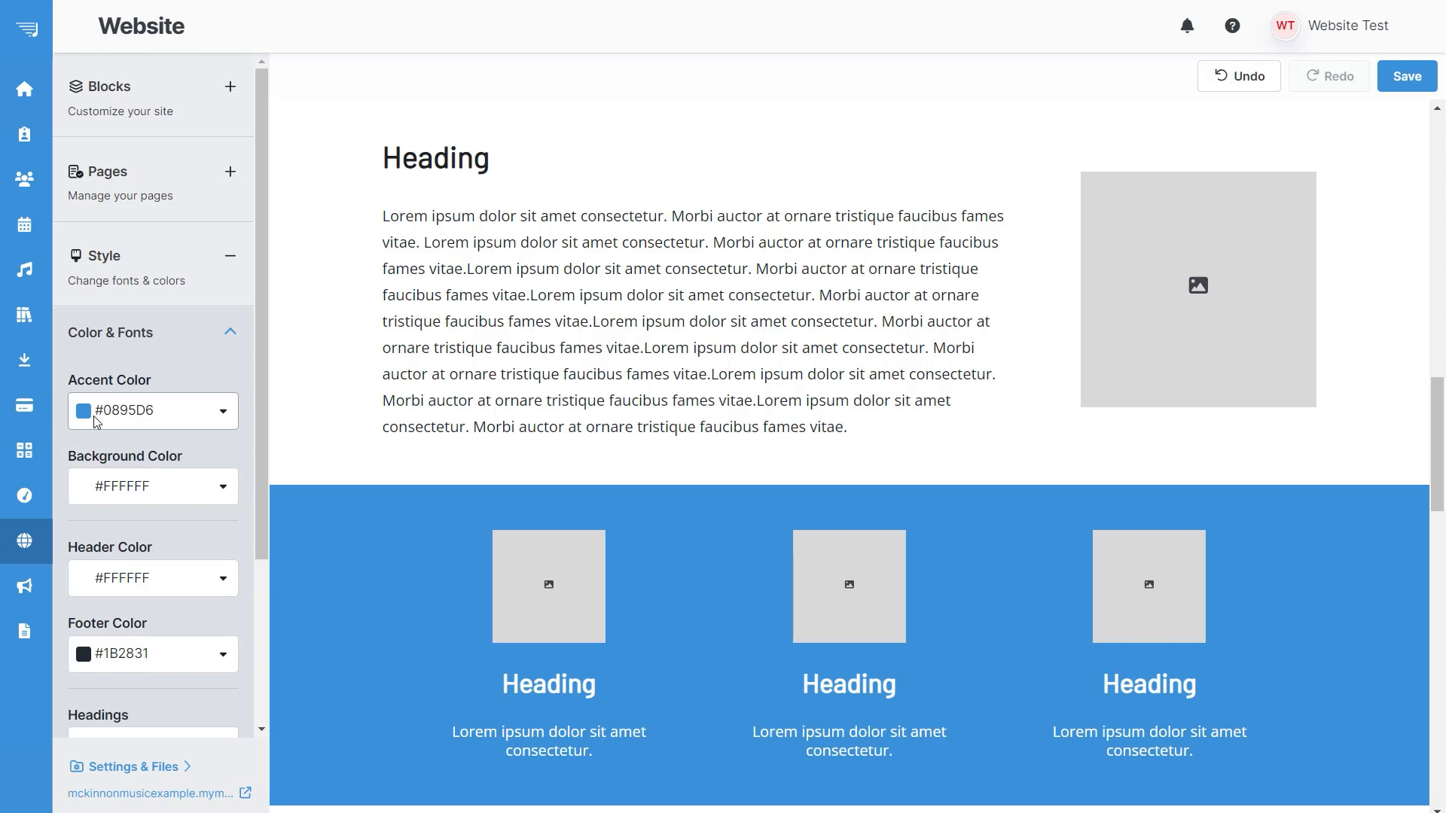
Examine where the accent color is used in the Home page's feature columns, Signup form and testimonial sections
scroll(332, 397, down, 3)
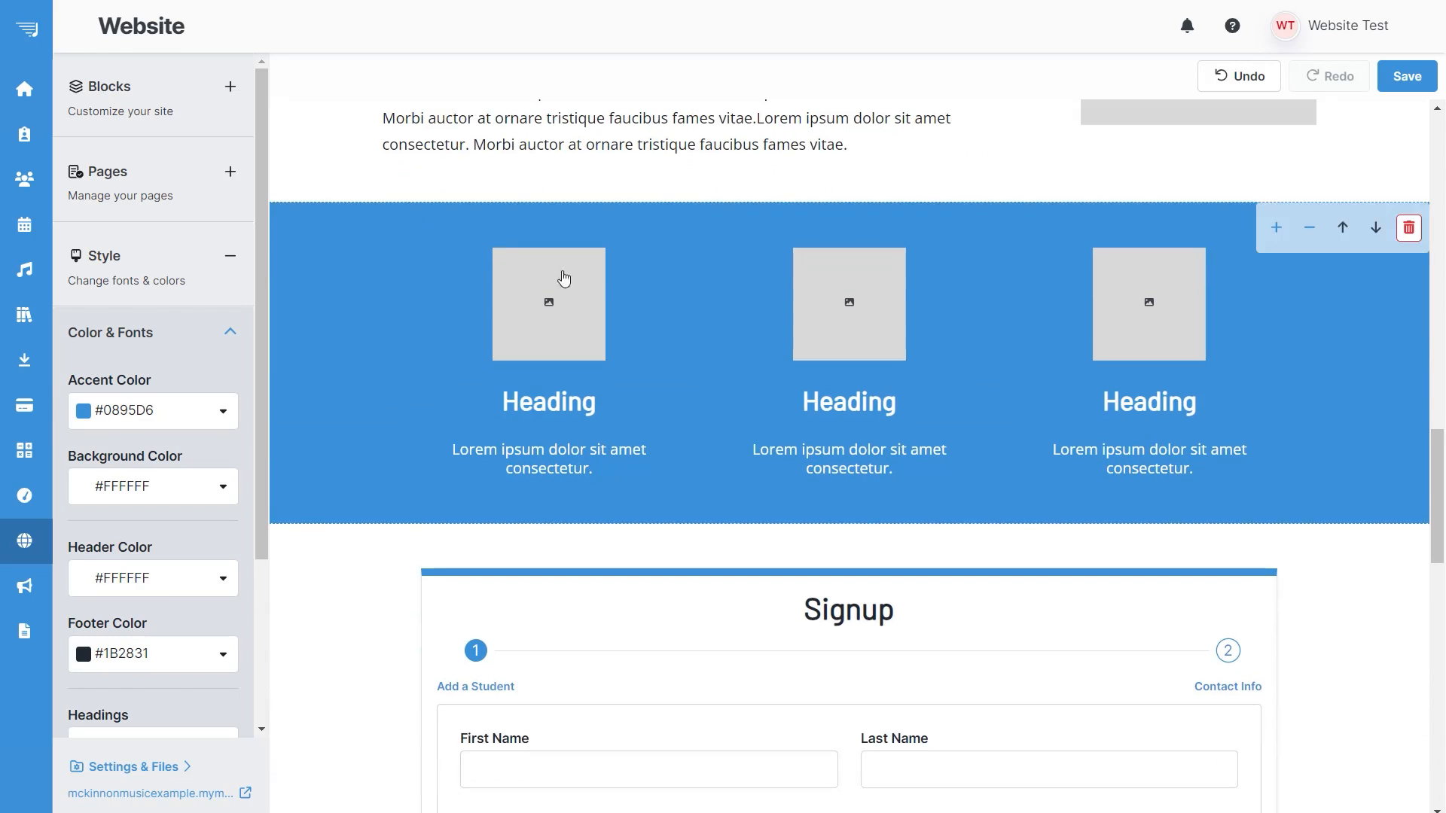
scroll(680, 444, down, 3)
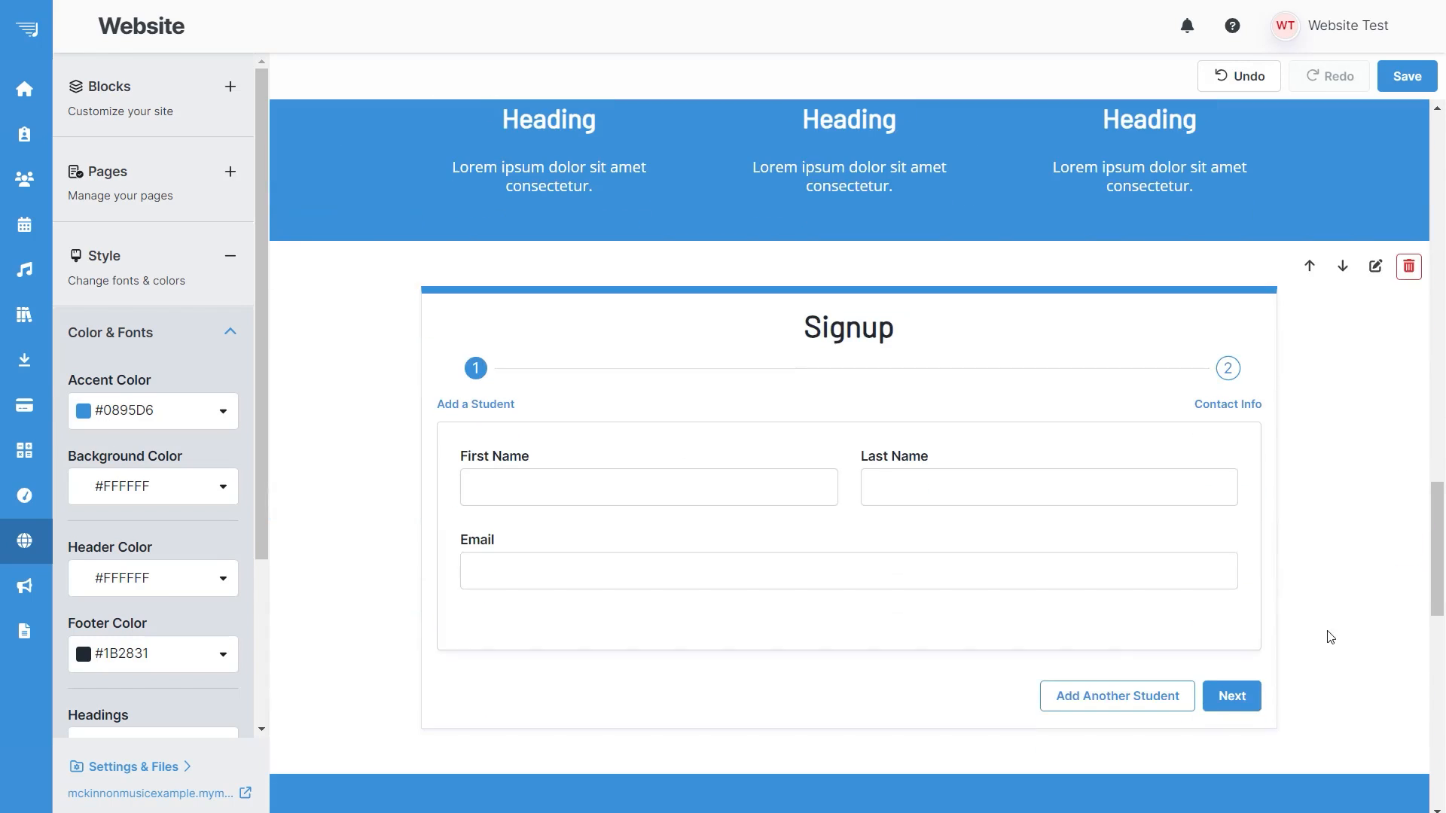
scroll(1242, 697, up, 4)
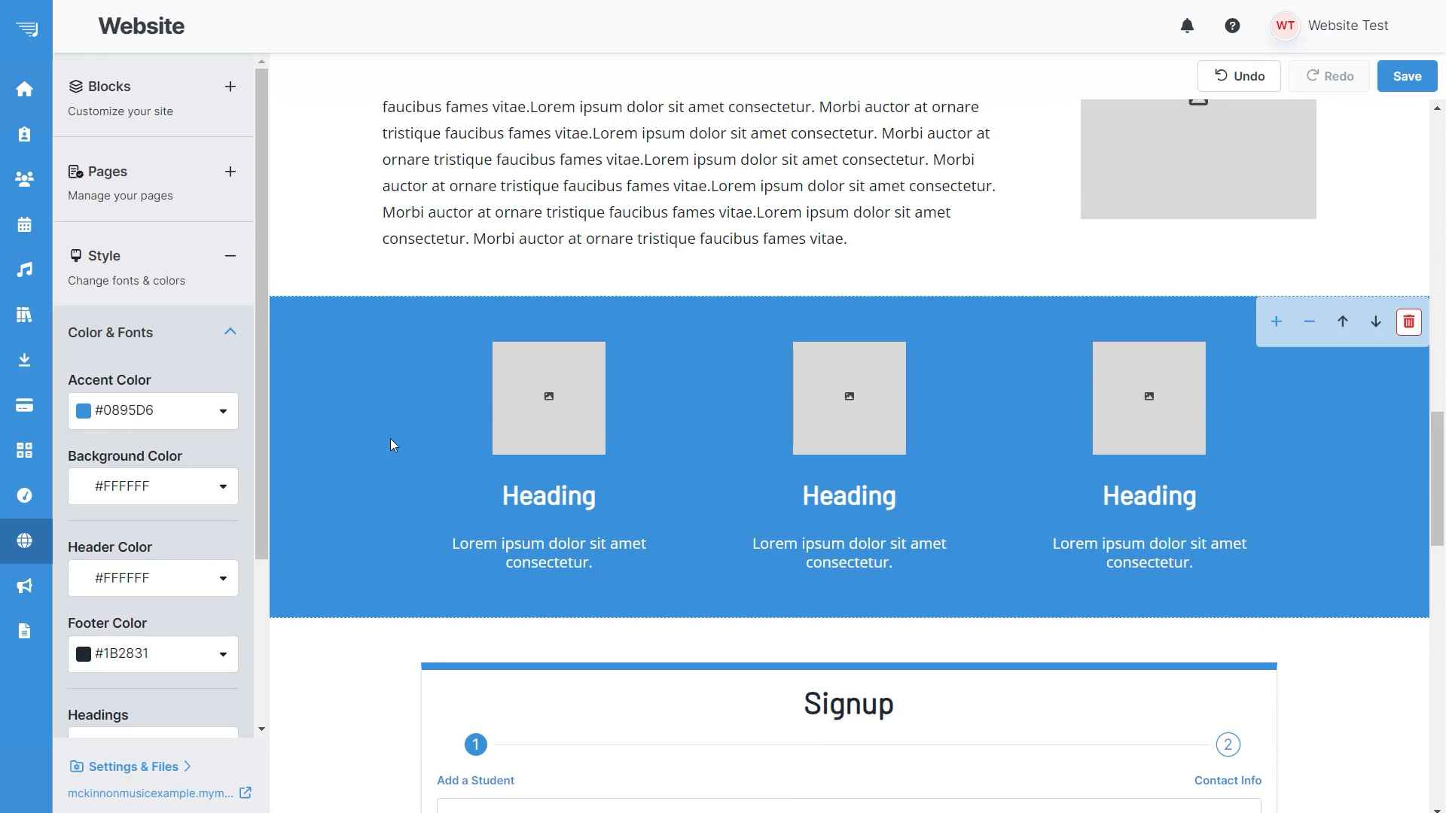
scroll(385, 482, up, 5)
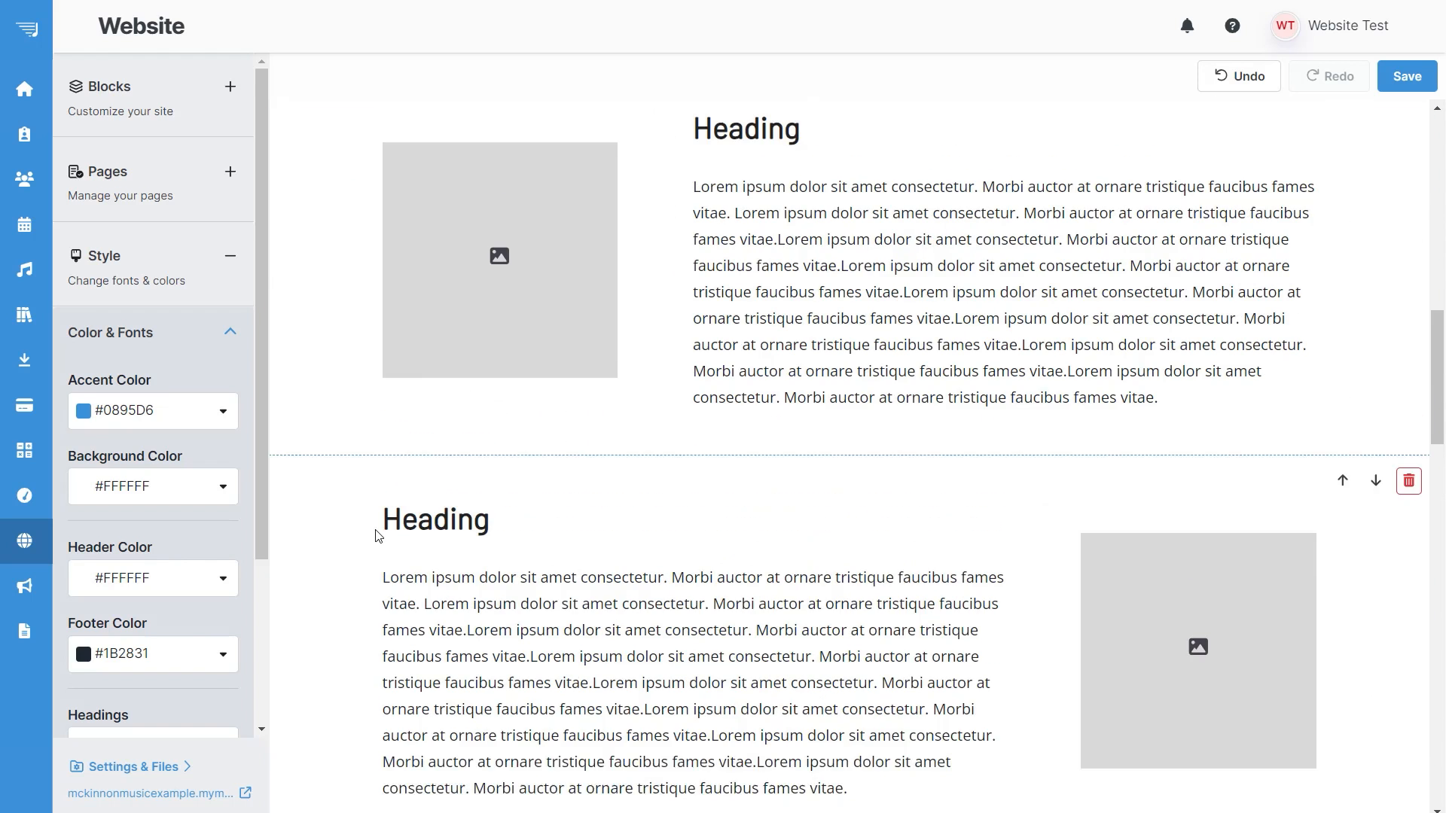
scroll(383, 533, down, 6)
scroll(390, 533, down, 13)
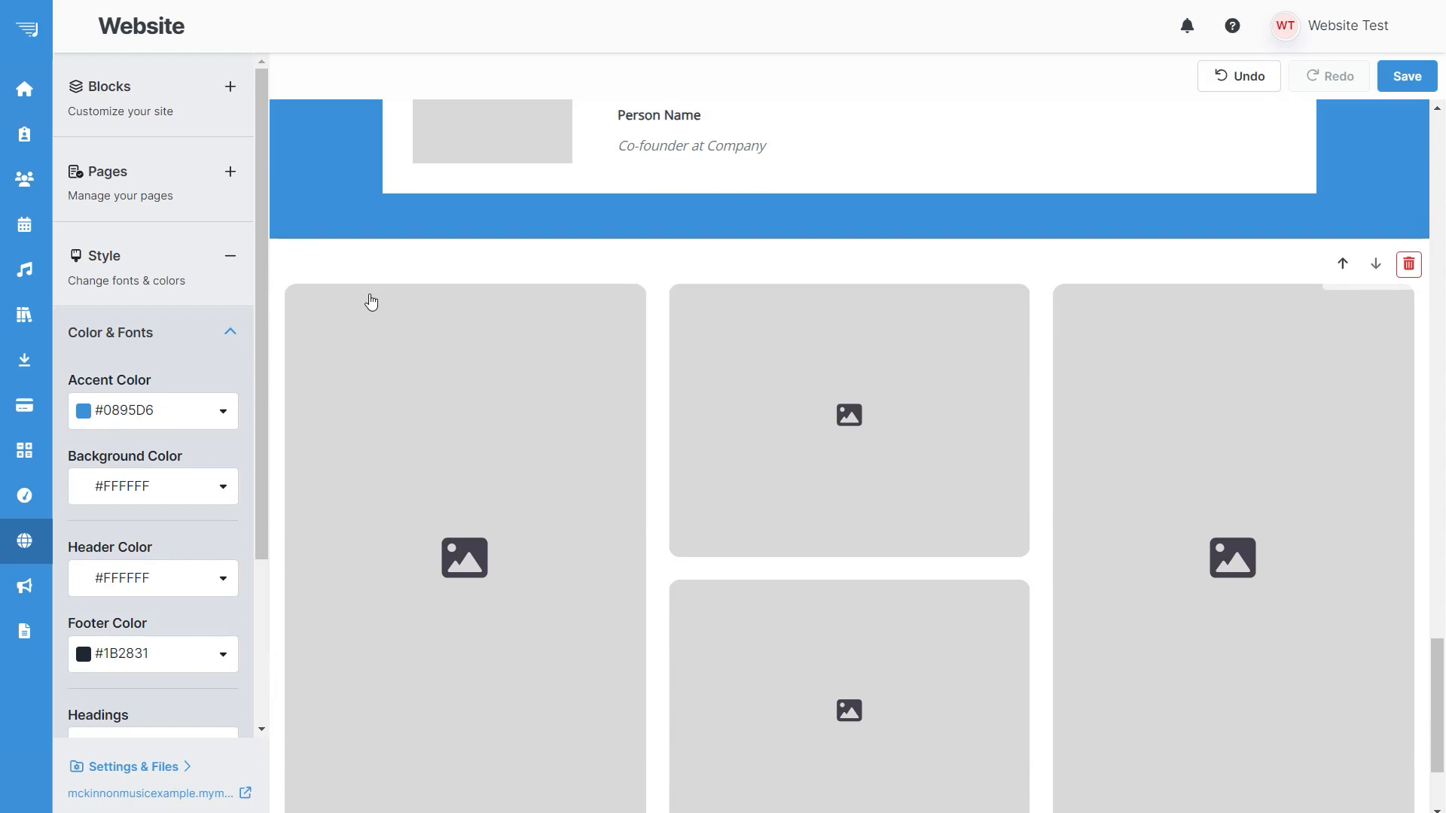
scroll(891, 515, up, 3)
scroll(985, 439, up, 9)
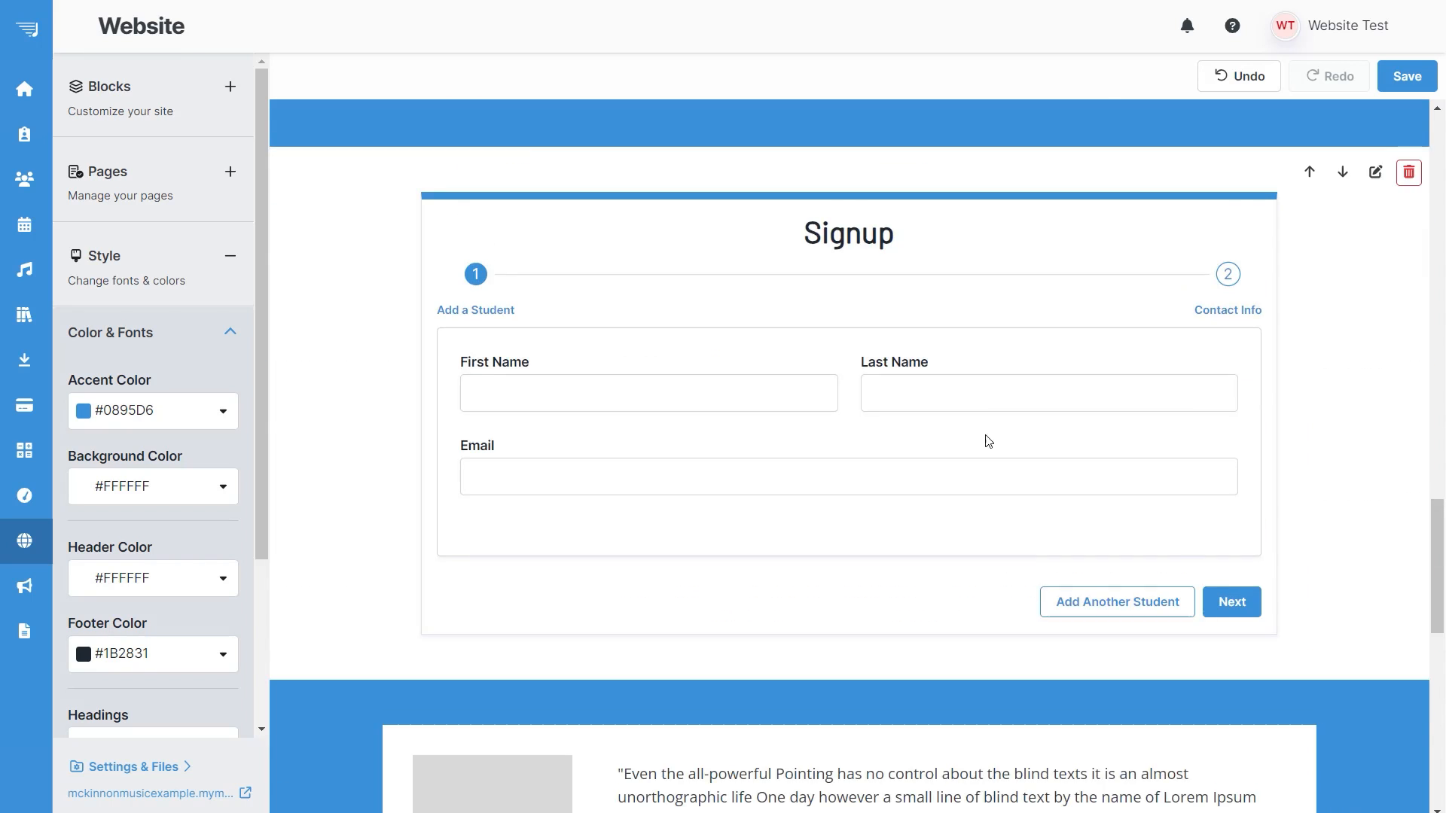
Try the orange, pink and purple preset swatches as the site's accent color
click(199, 420)
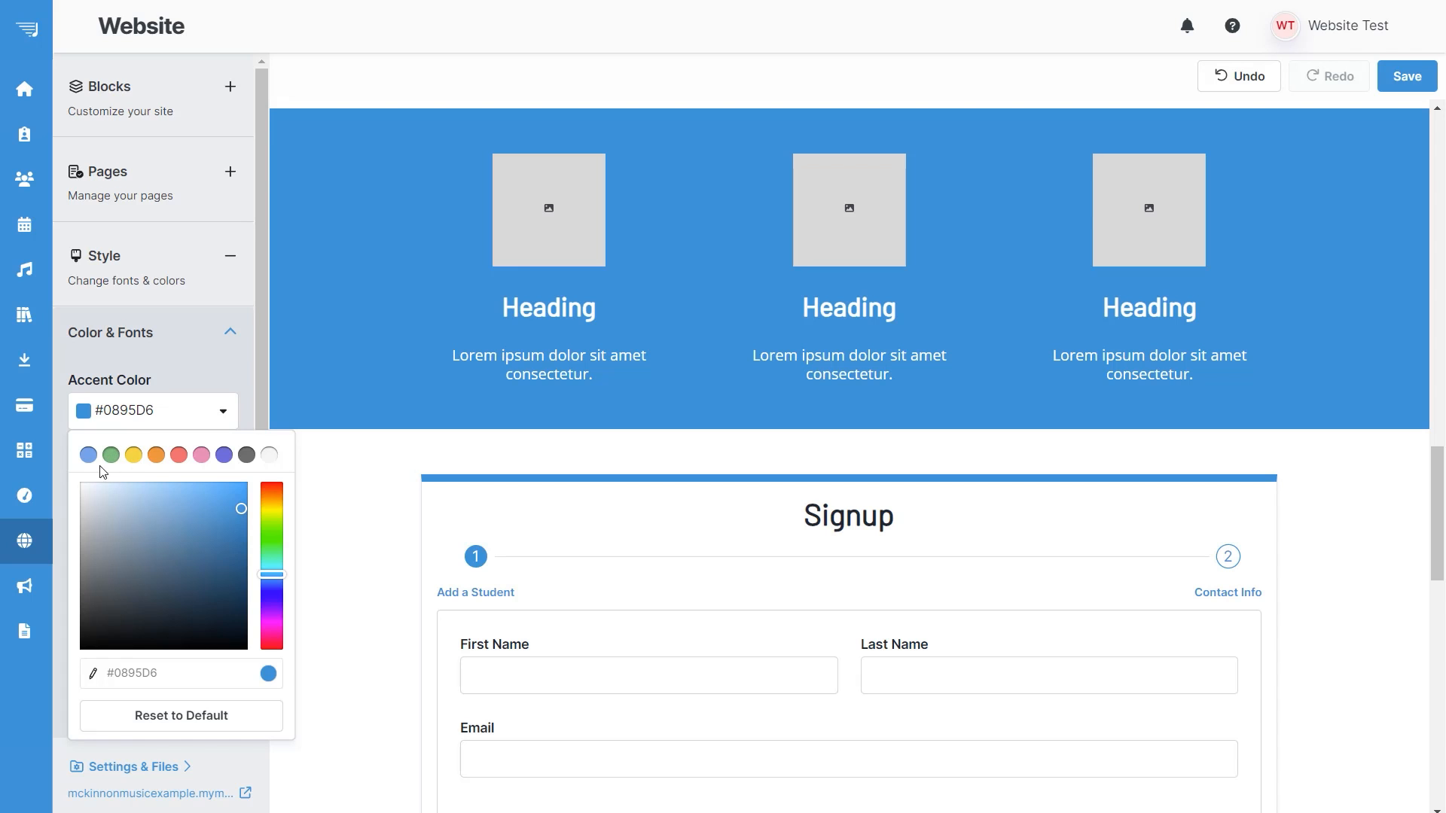
click(156, 456)
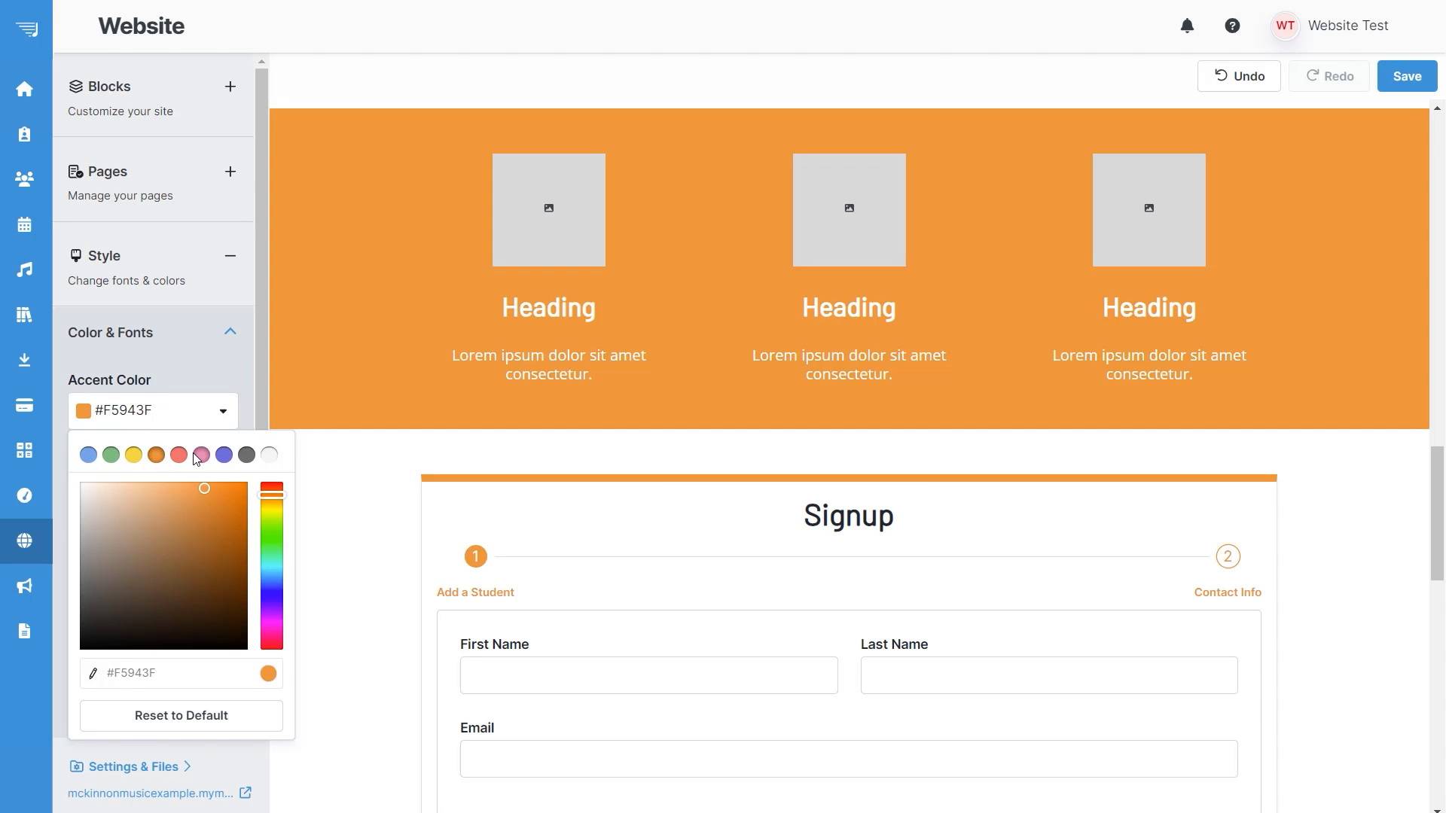
click(201, 456)
click(223, 456)
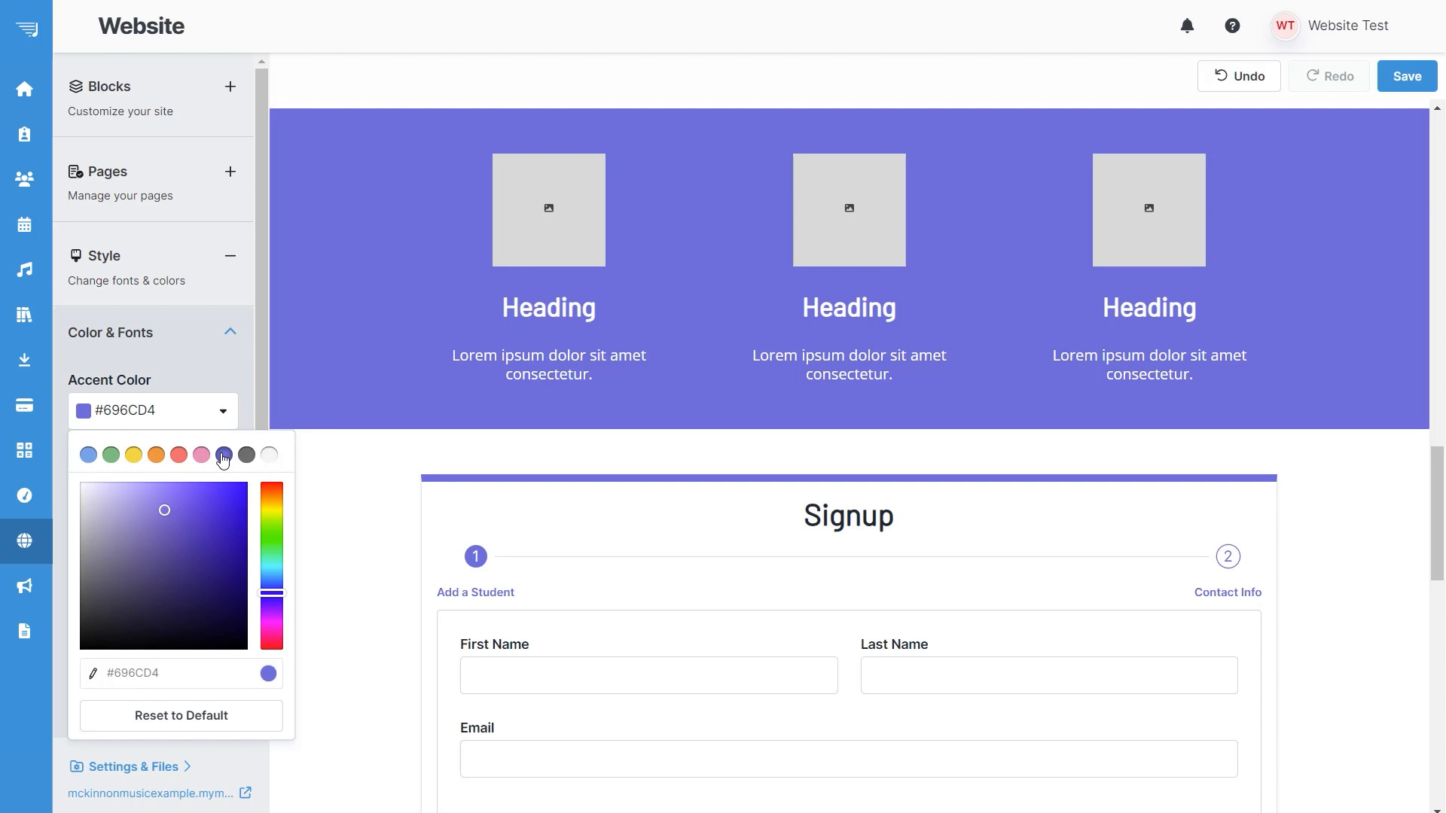
Choose a custom dark orange-brown, #953700, as the accent color by adjusting its shade and hue
drag(225, 520, 120, 606)
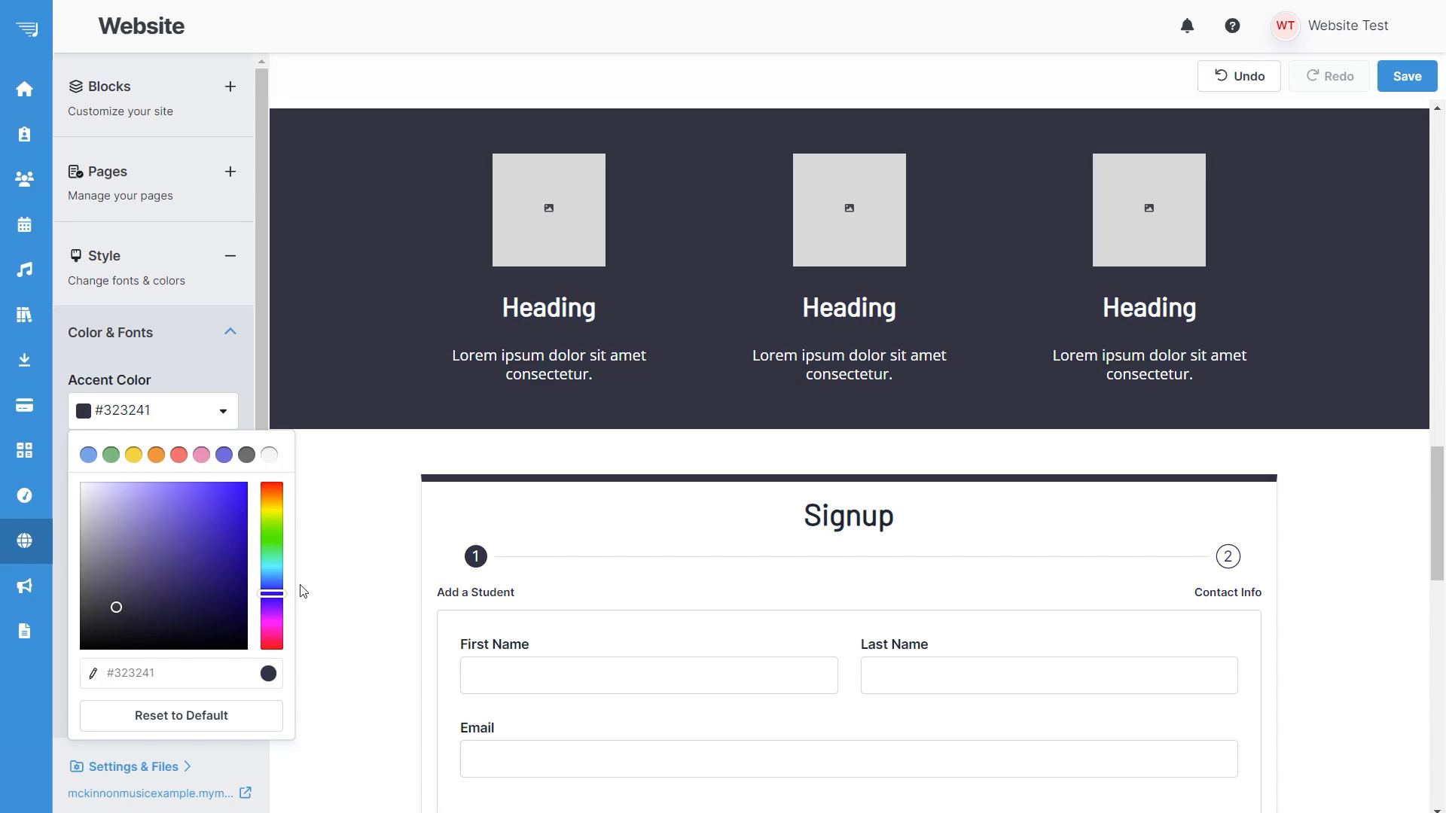
click(277, 558)
mouse_move(278, 561)
mouse_down()
mouse_move(273, 500)
mouse_move(241, 538)
mouse_move(253, 552)
mouse_up()
drag(278, 503, 279, 500)
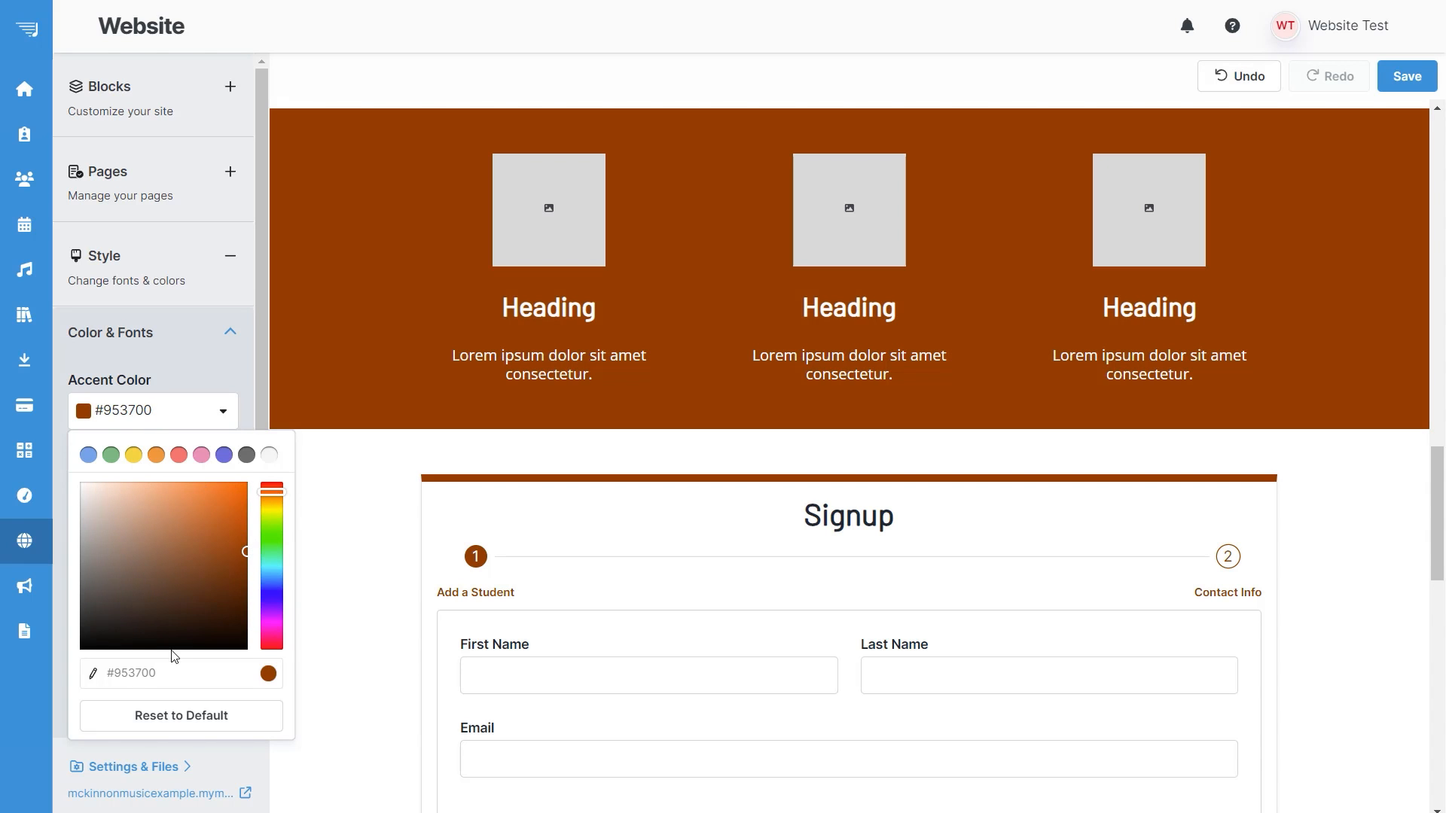
Set the site's accent color to the hex code #33CCCC
drag(152, 671, 115, 675)
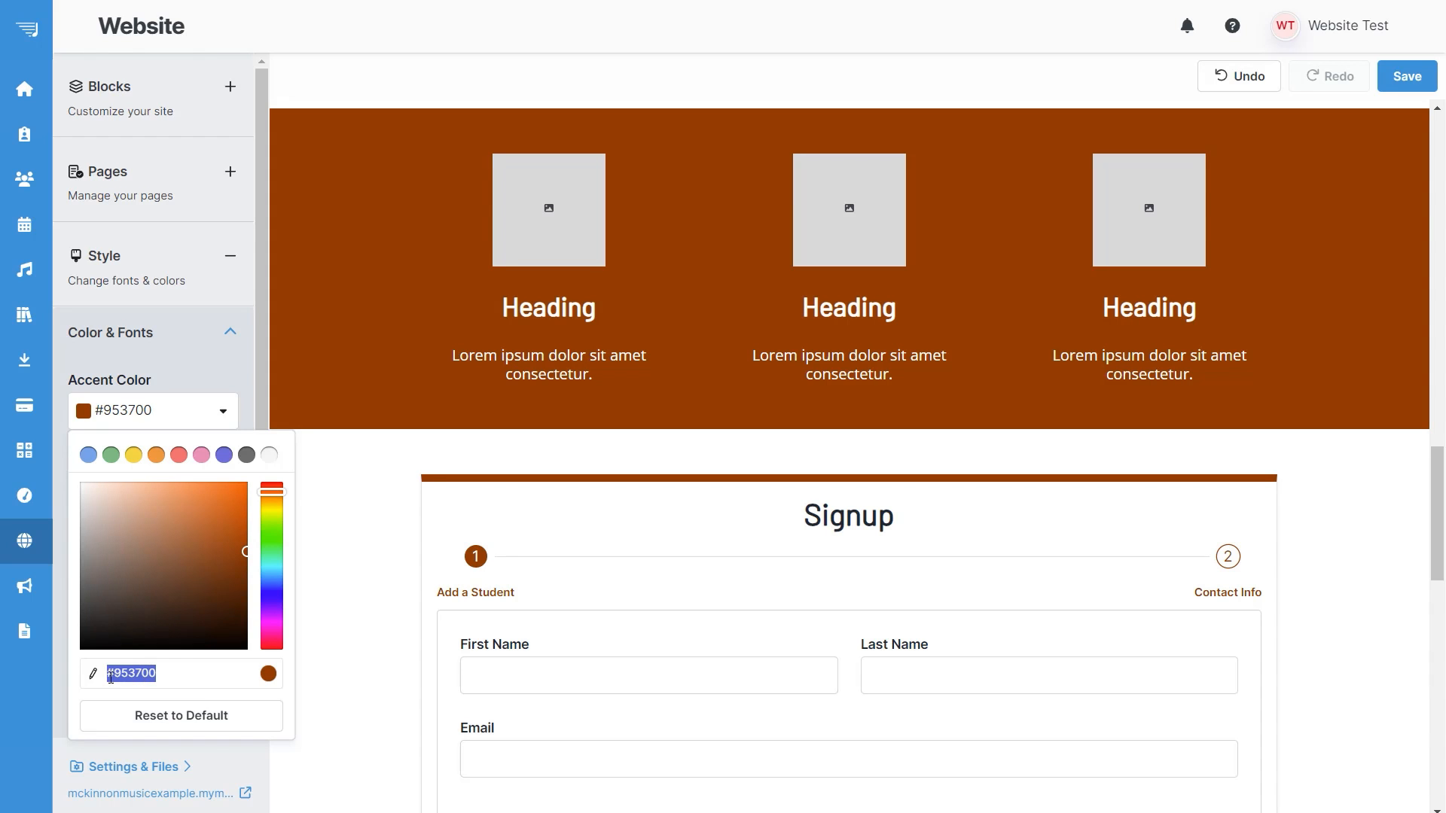
text(33CCCC)
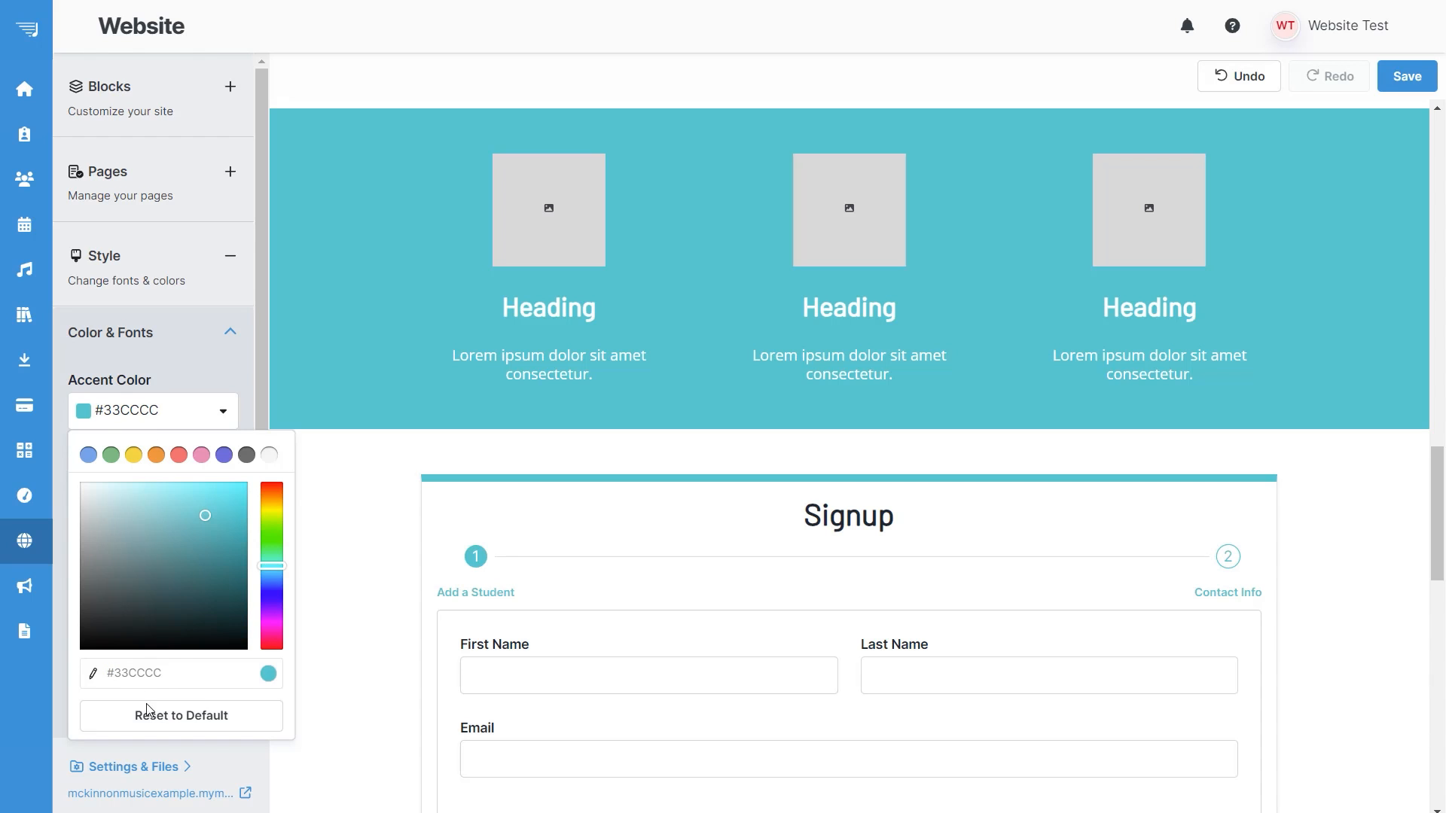
click(272, 440)
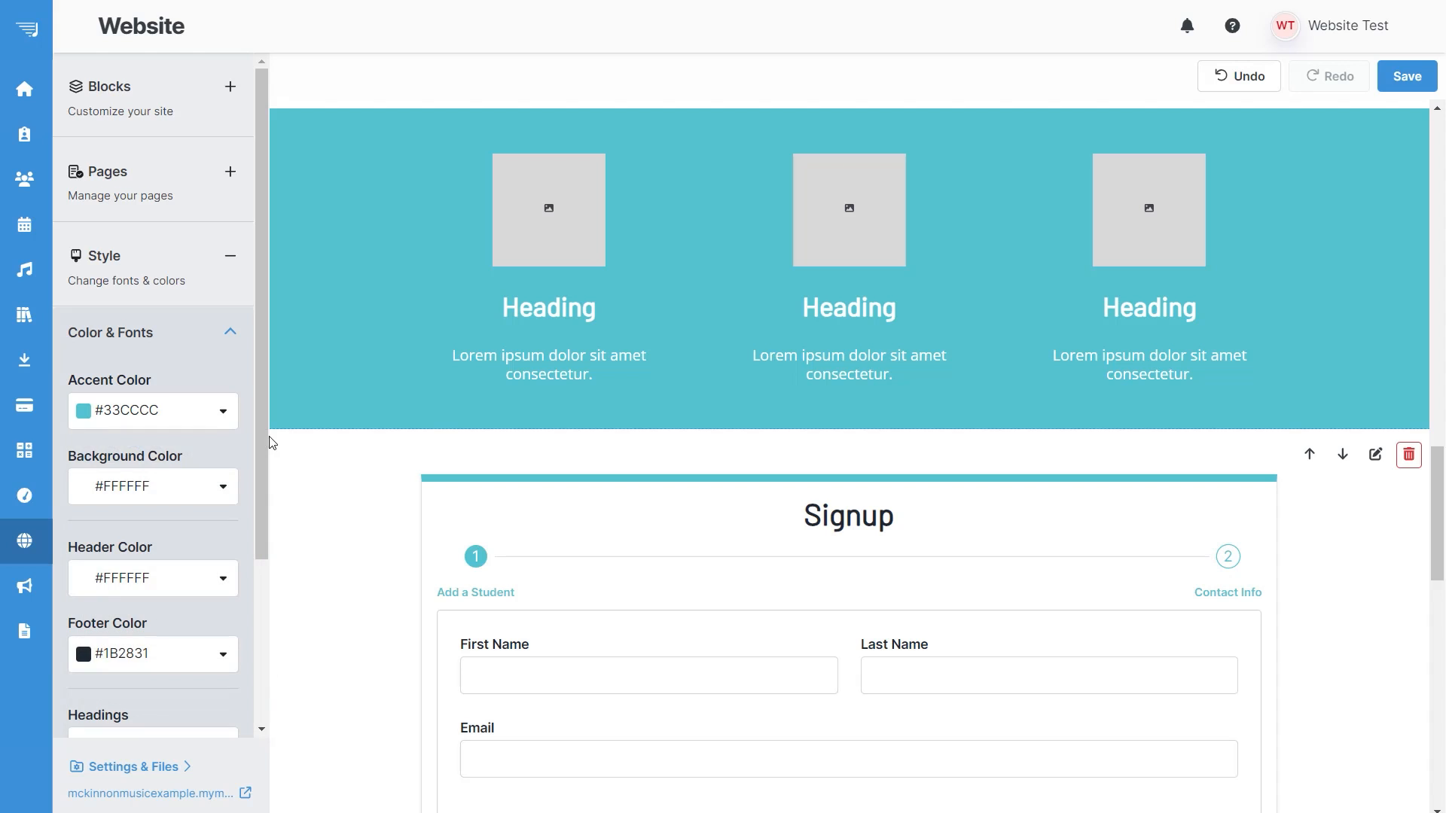
Reset the site's accent color to its default
click(216, 418)
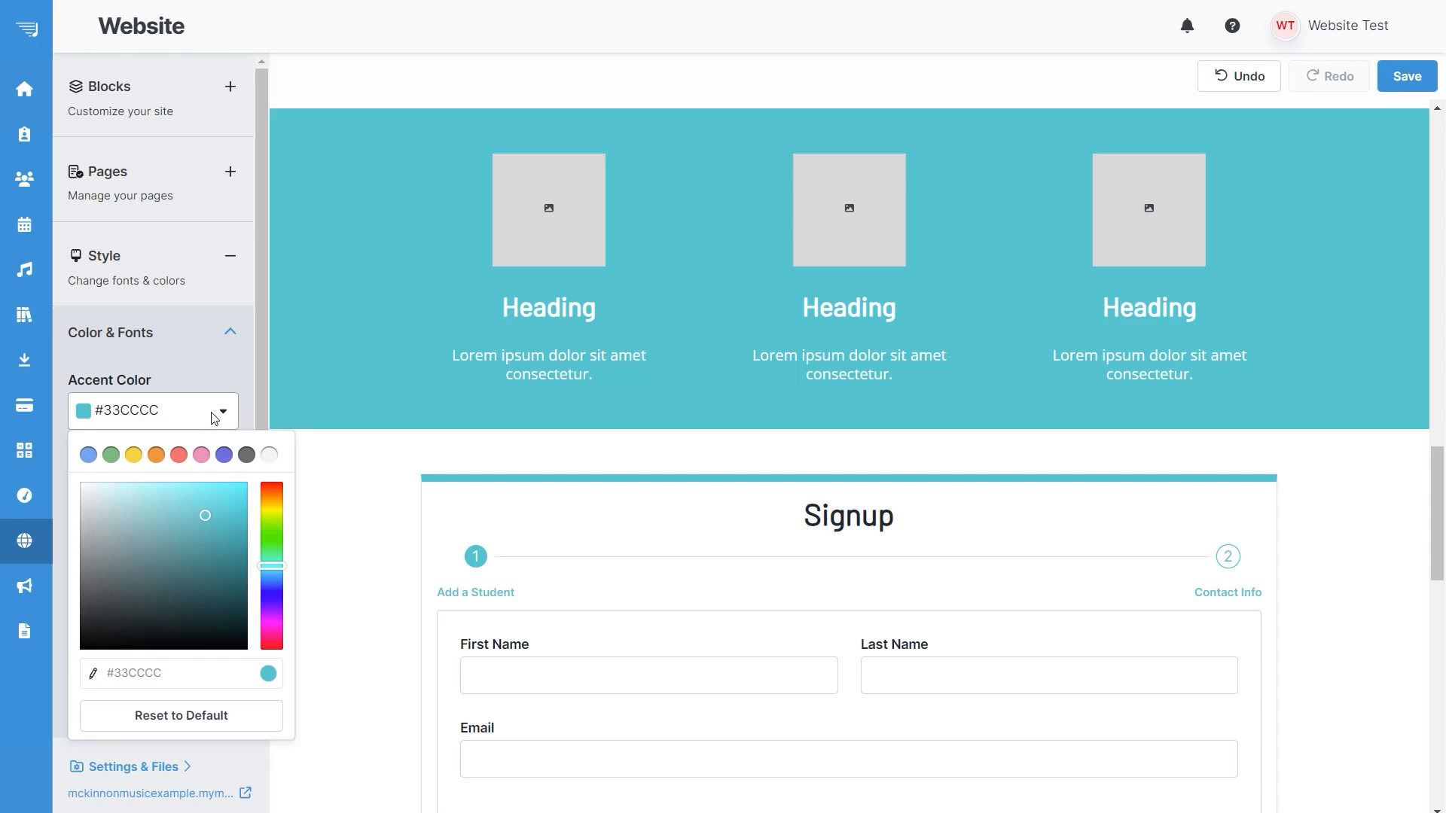
click(186, 716)
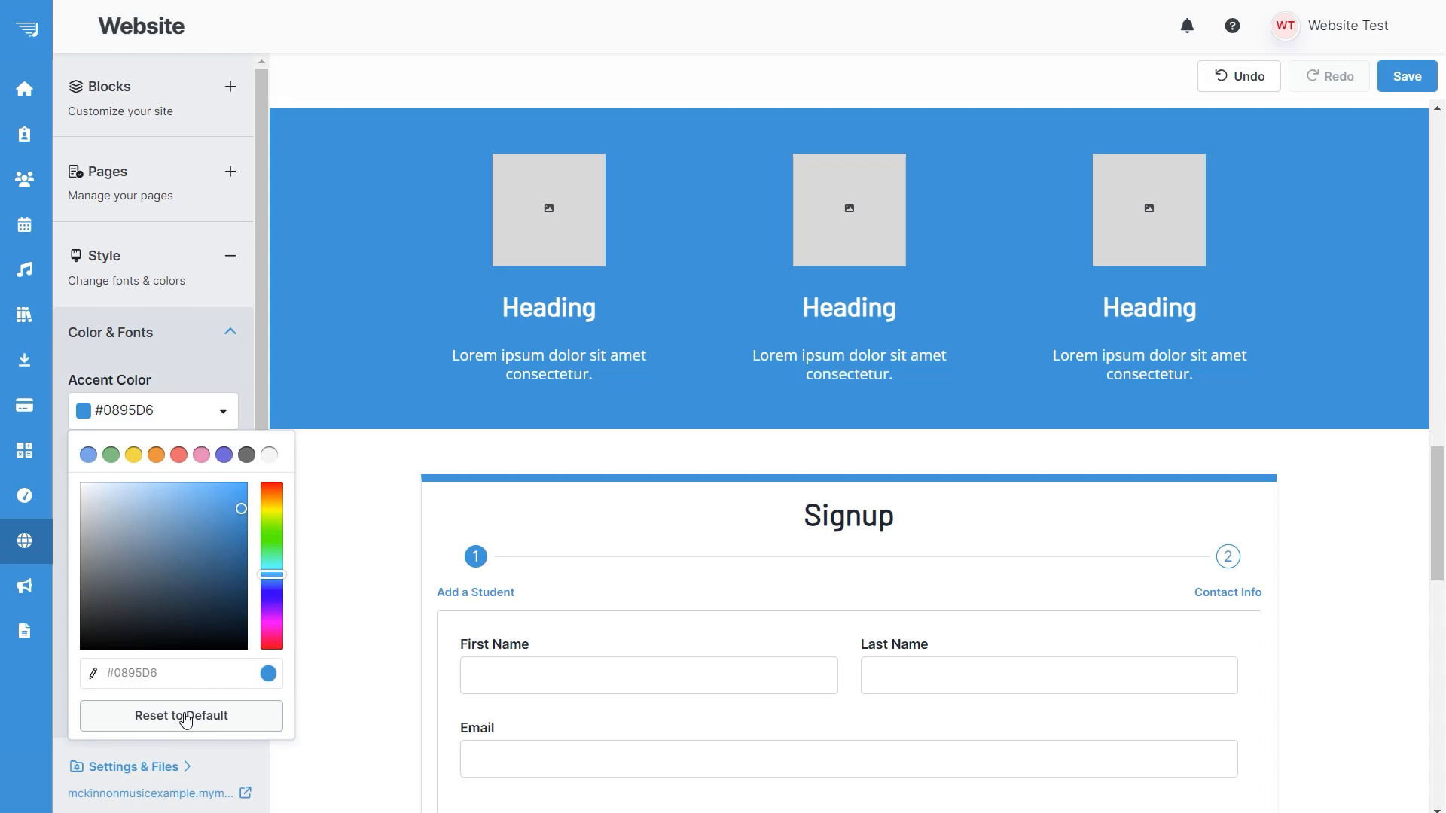
click(178, 364)
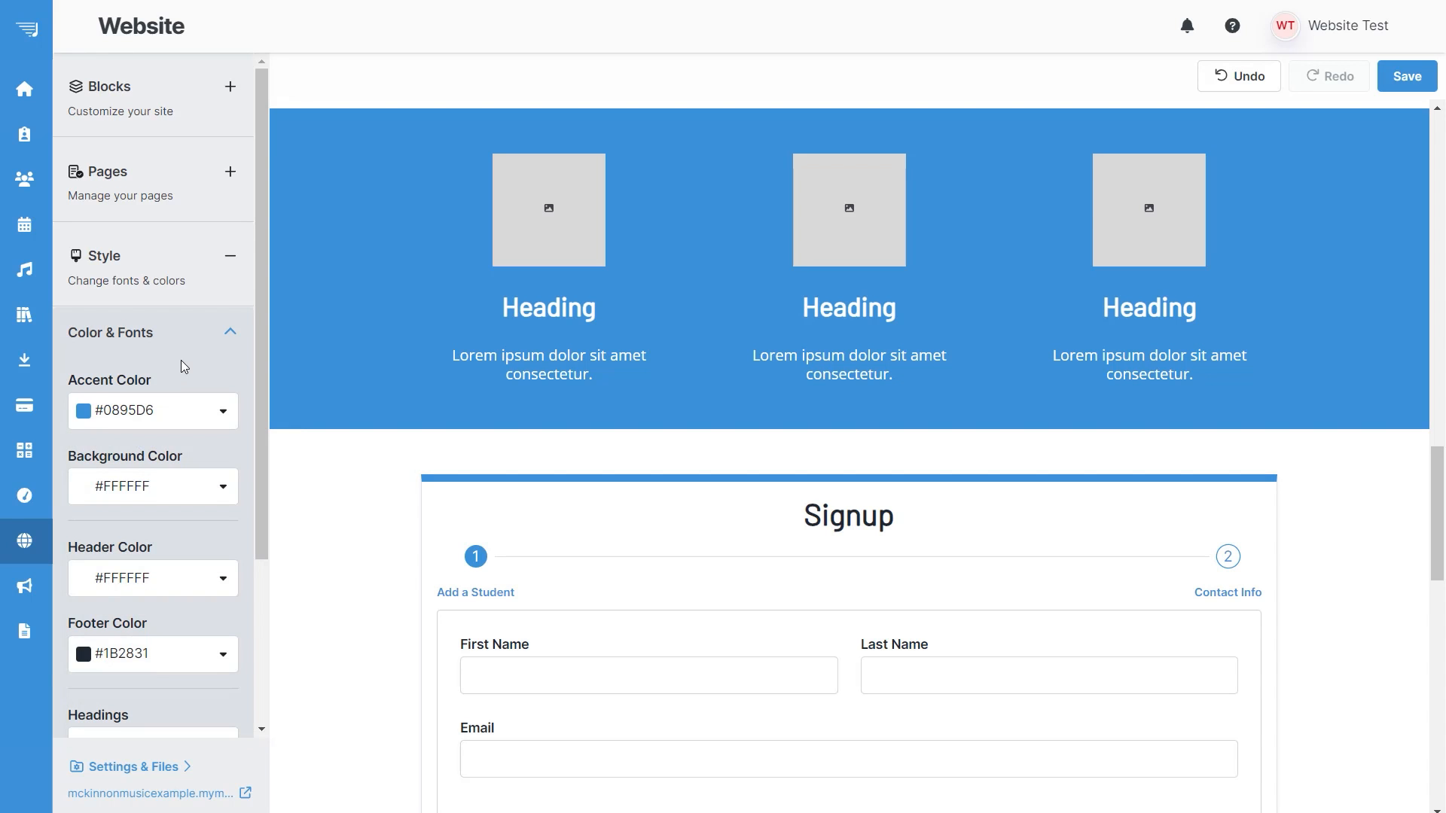
Set the site's headings font to Oswald
scroll(181, 360, down, 3)
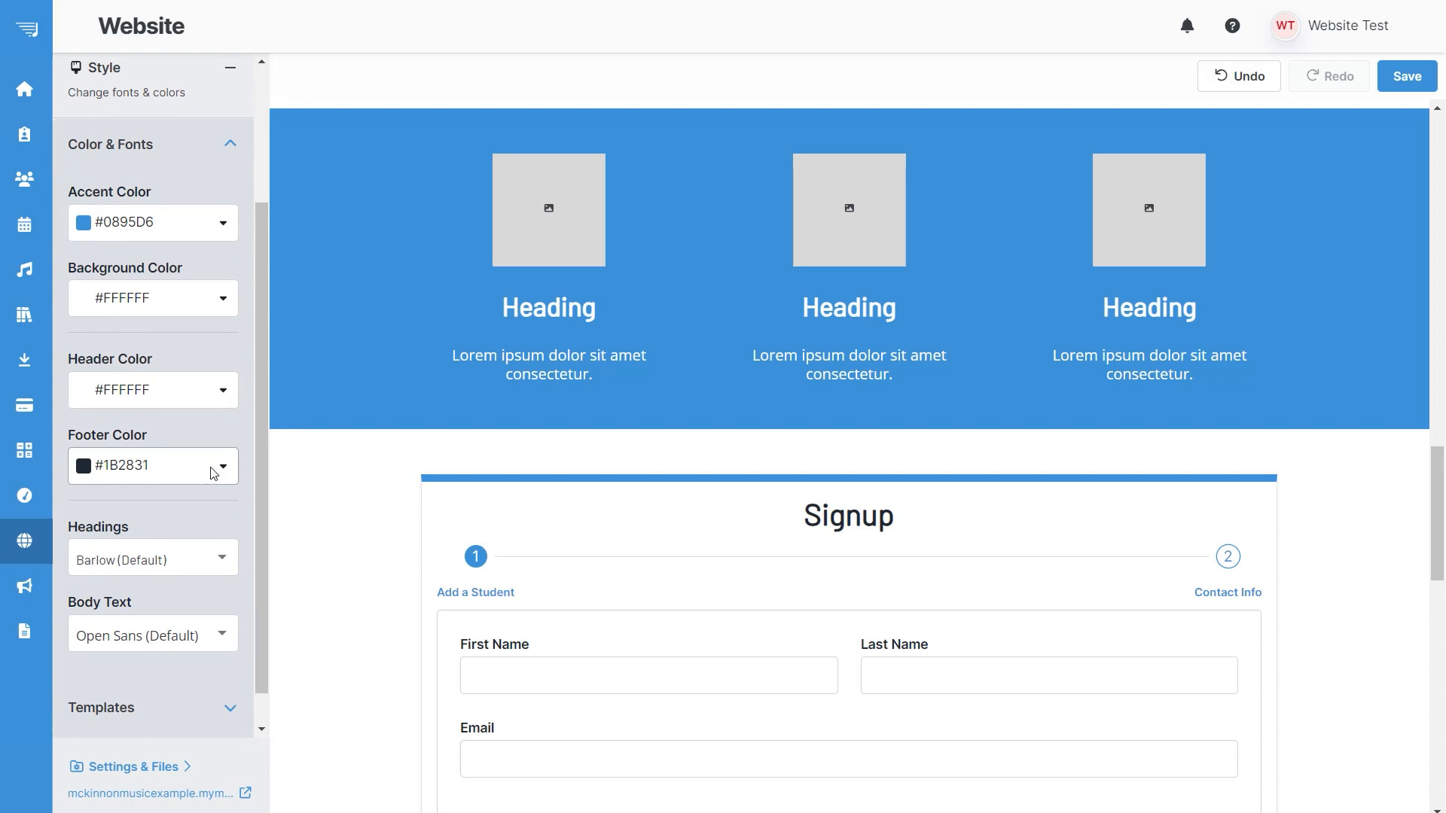
scroll(327, 518, up, 4)
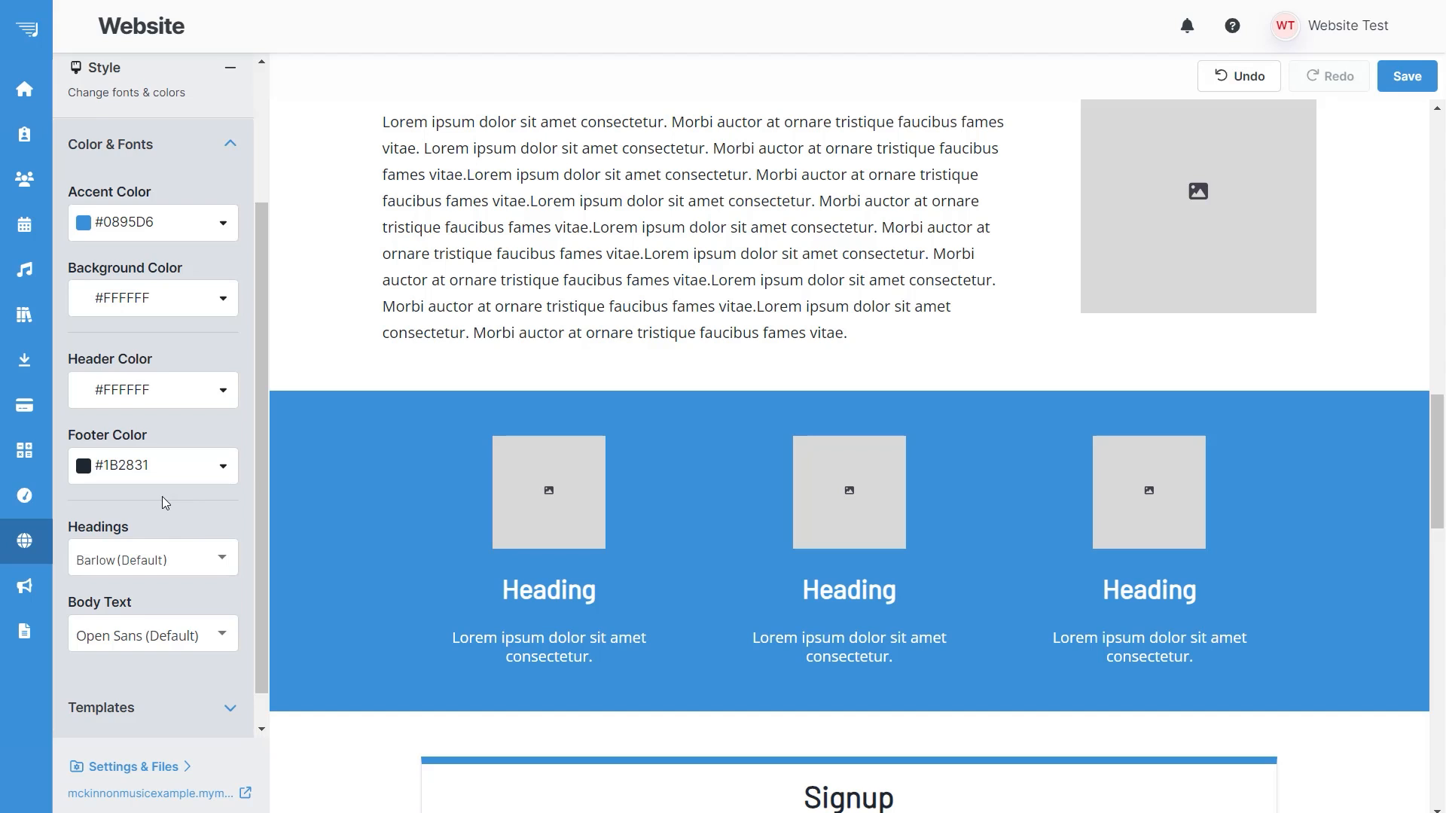
scroll(183, 506, down, 1)
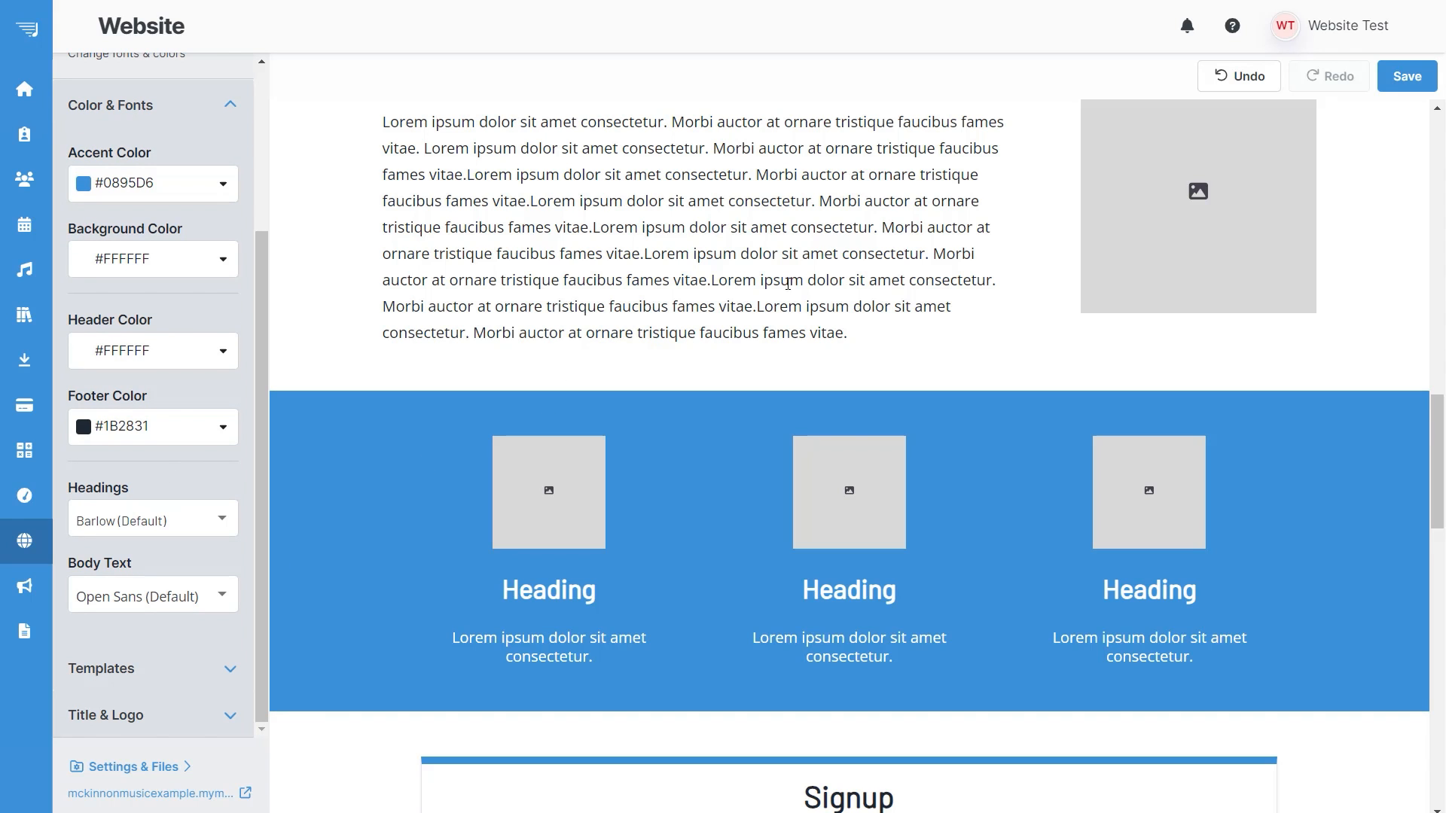
scroll(788, 283, down, 1)
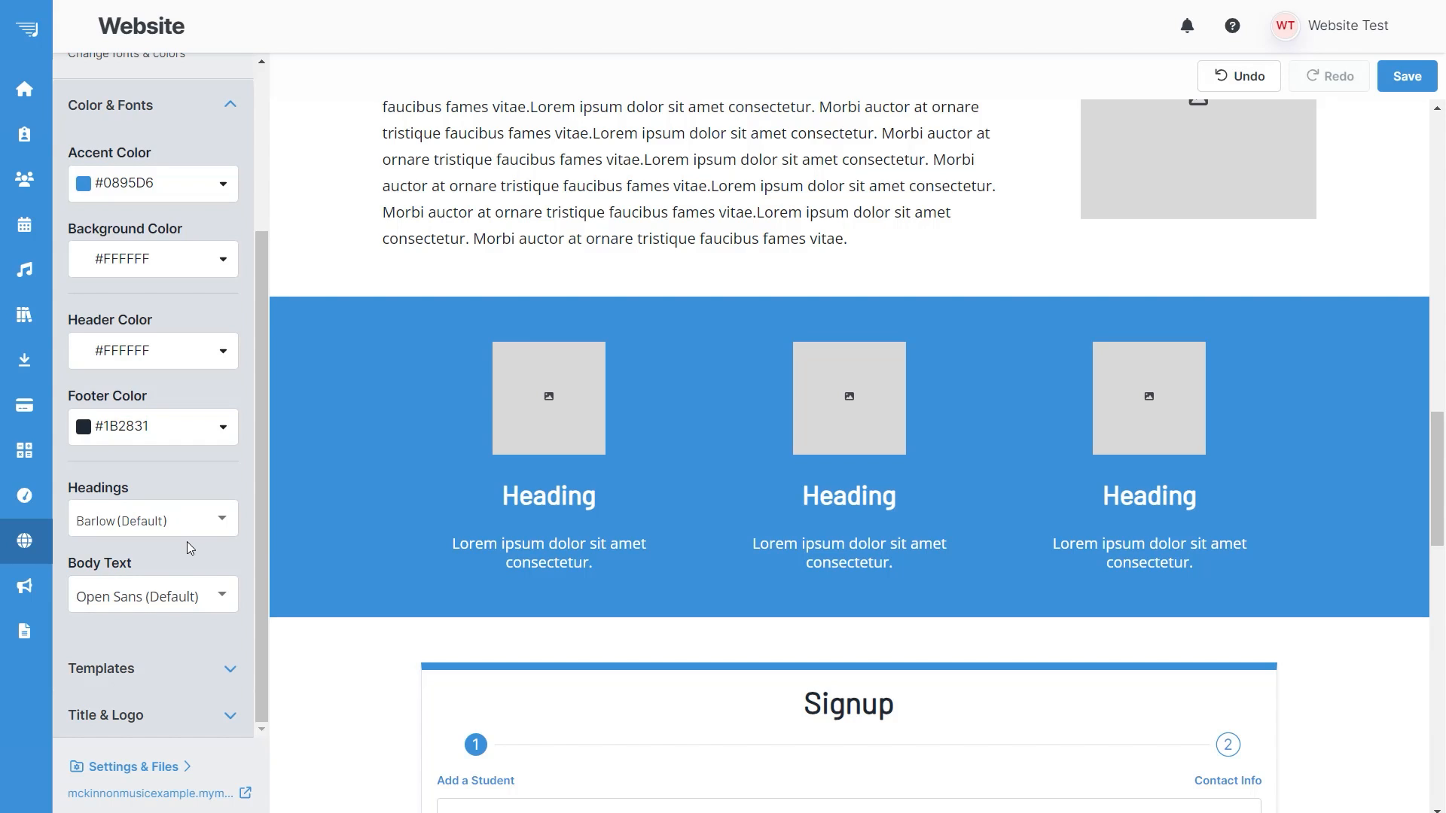
click(191, 519)
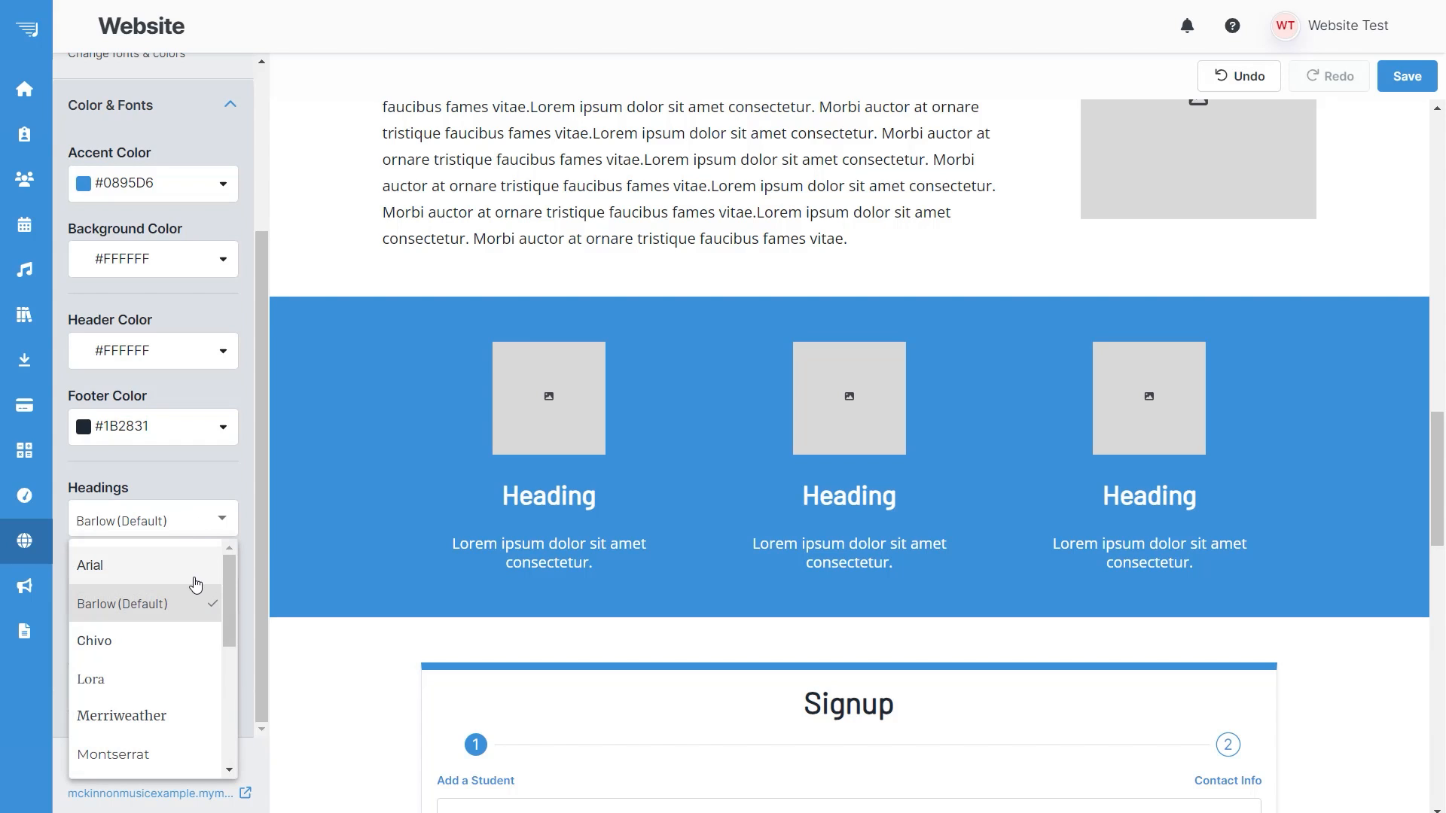
scroll(195, 584, down, 5)
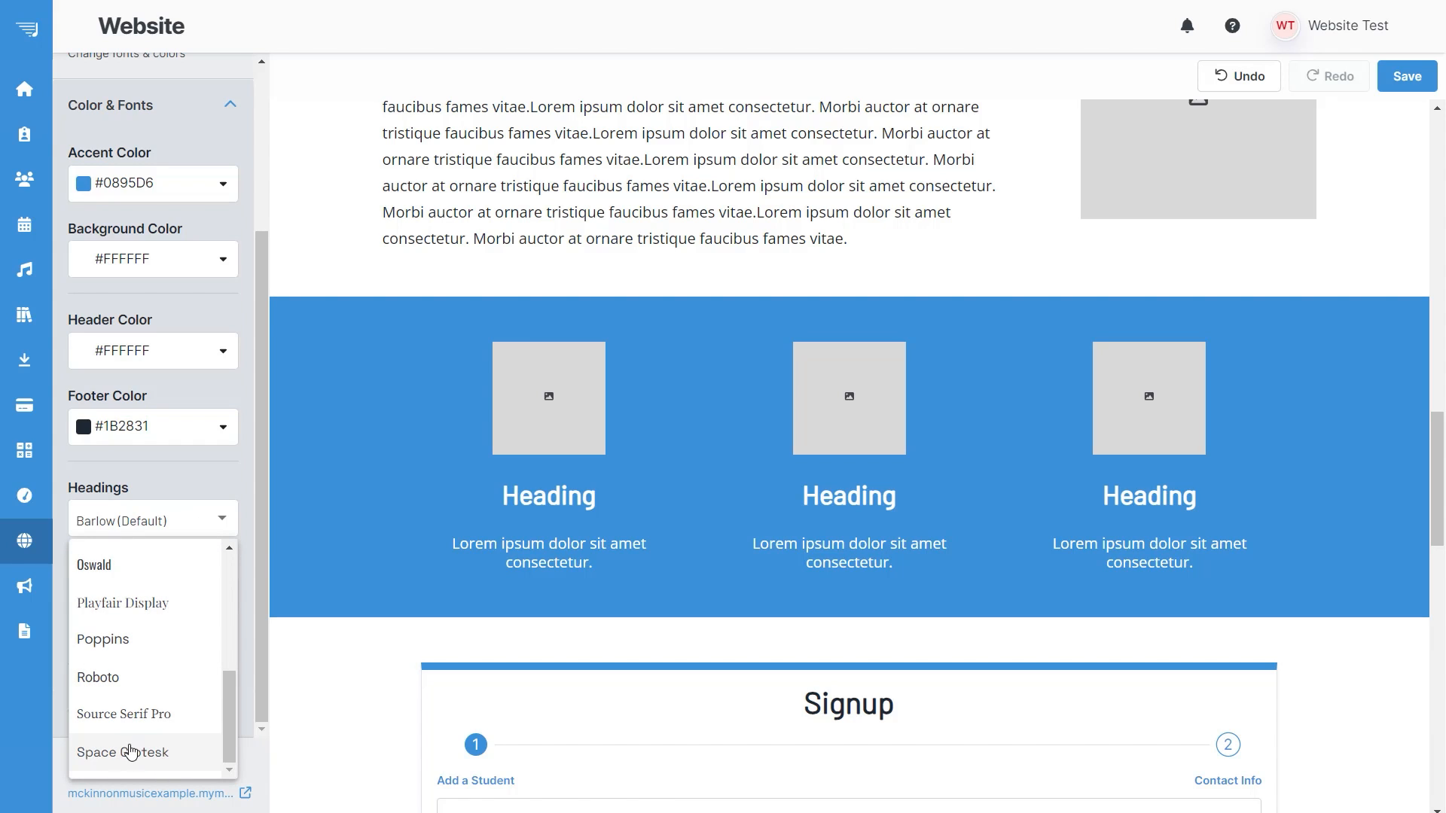
scroll(130, 753, up, 2)
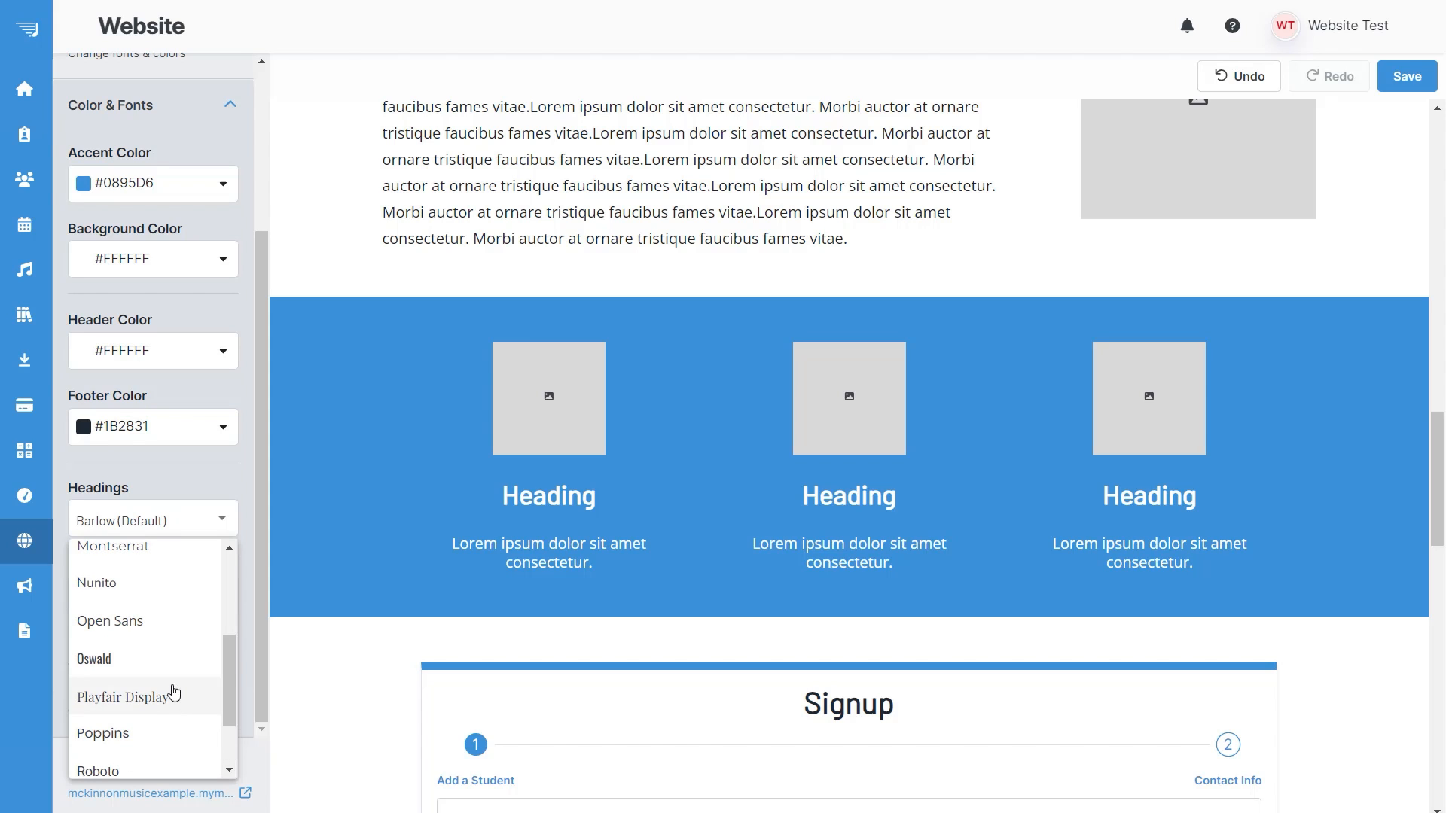
click(113, 670)
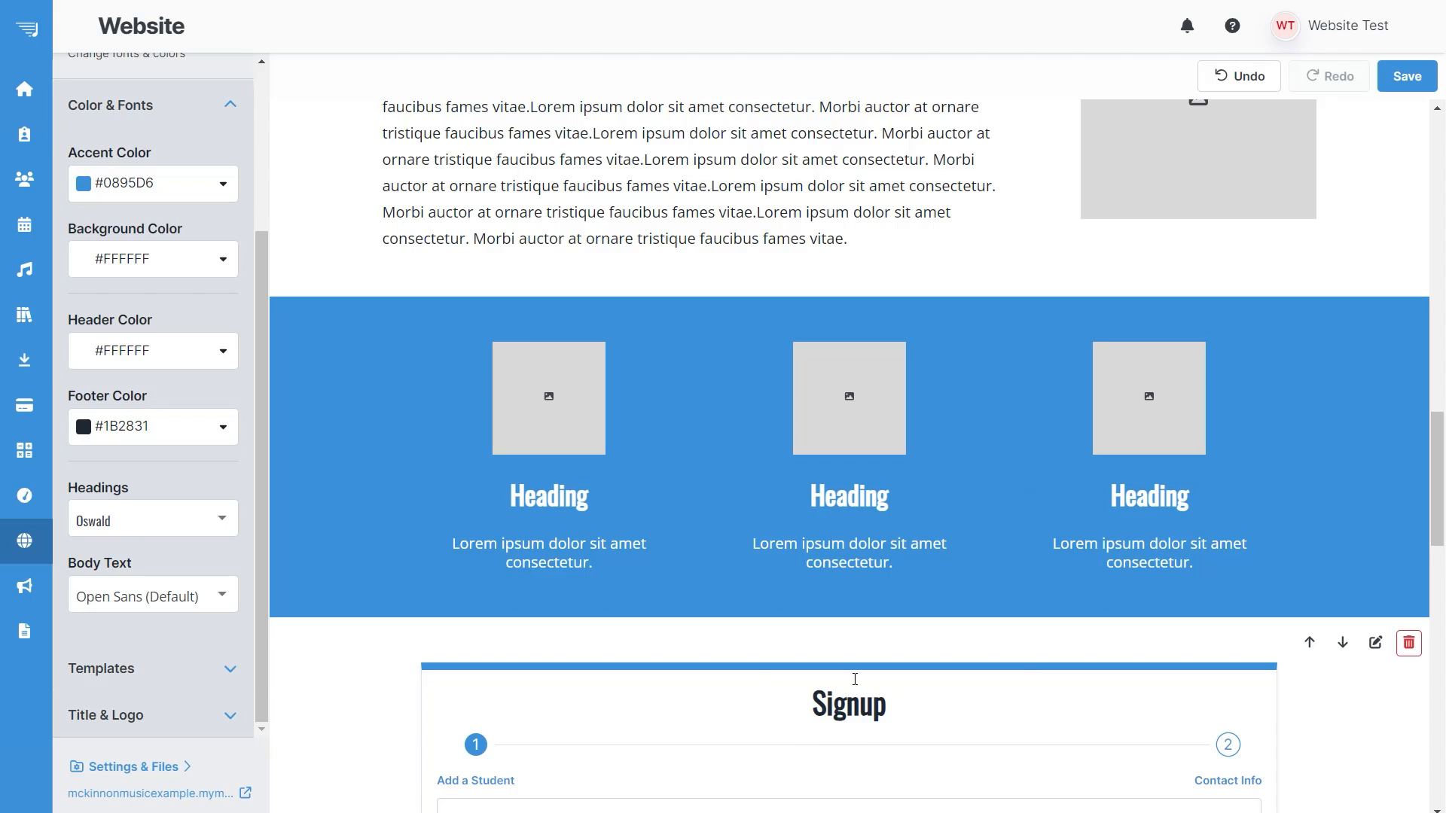
Set the site's body text font to Poppins
click(175, 598)
scroll(185, 783, down, 2)
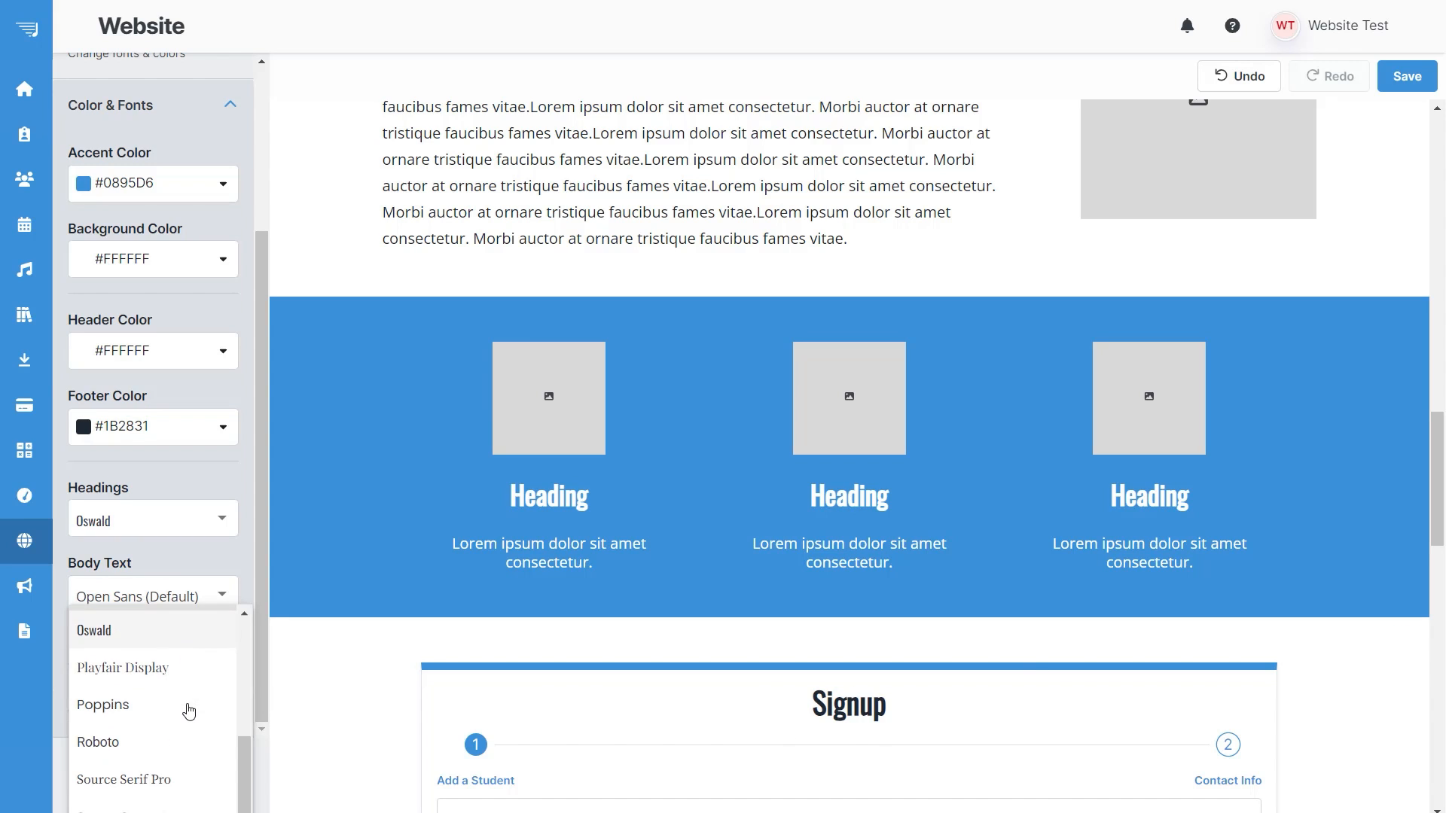
click(114, 703)
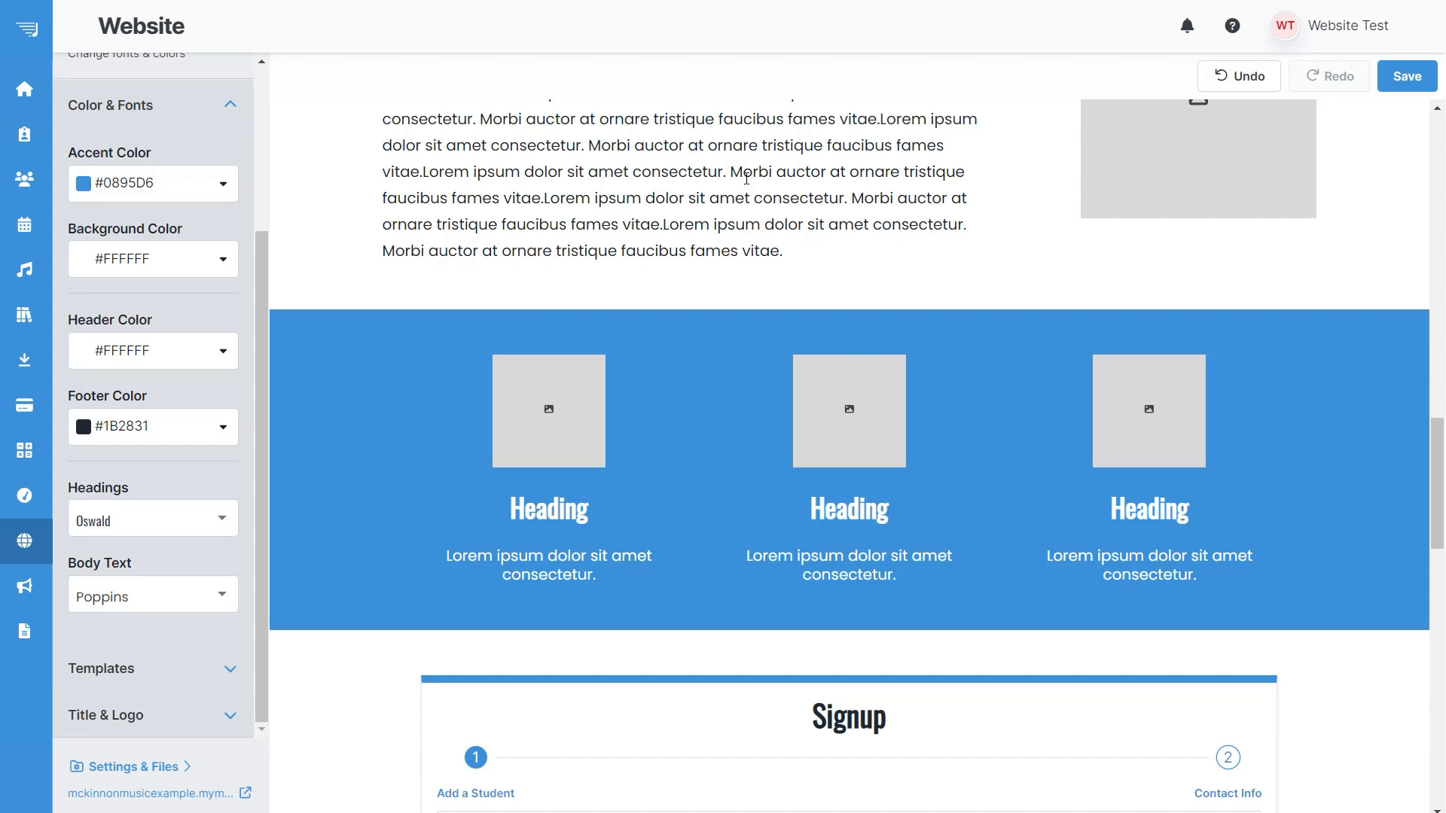
Apply the template with the blue header and circular piano photo to the site, and review the restyled Home page
click(183, 669)
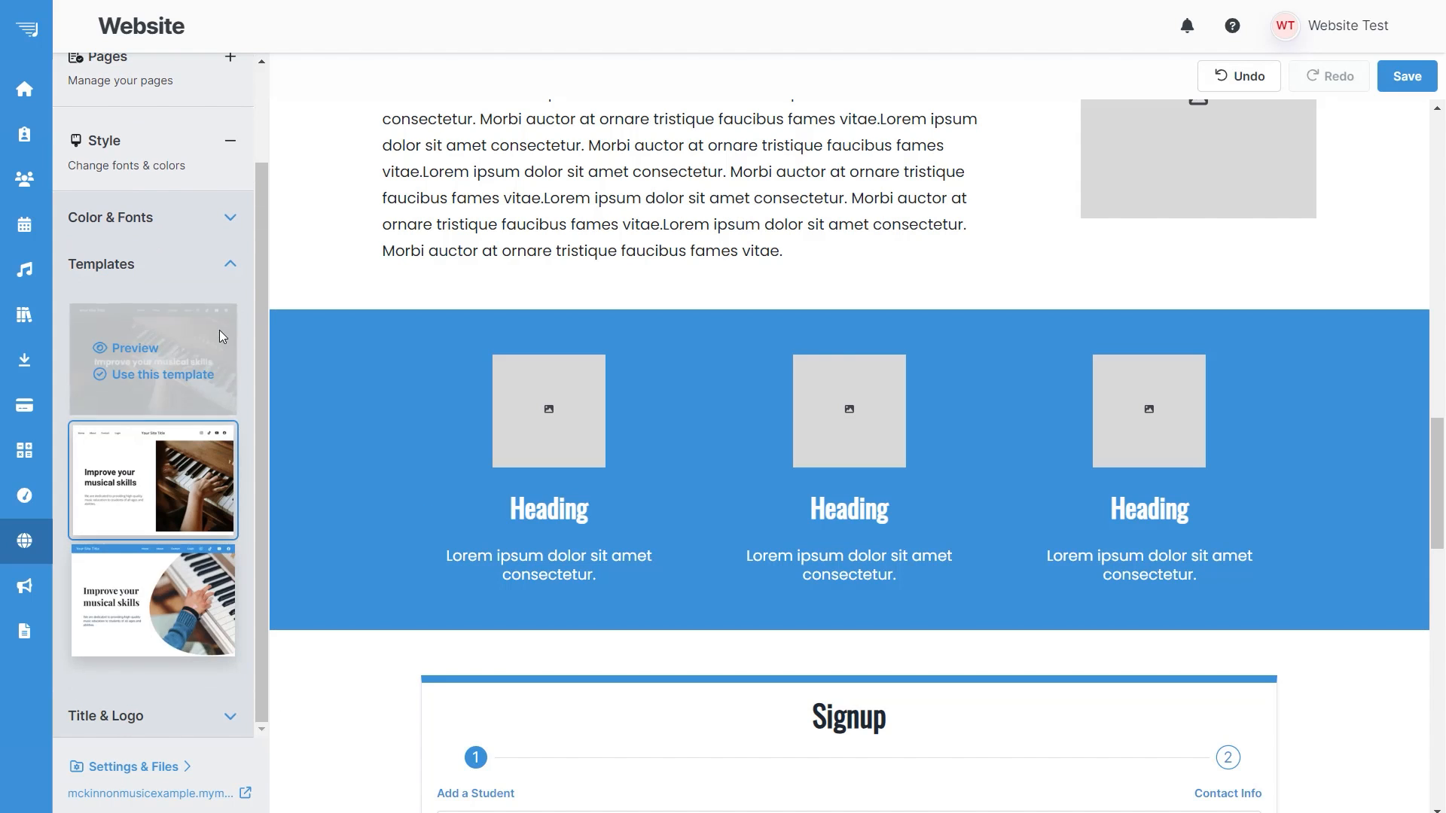
mouse_move(172, 328)
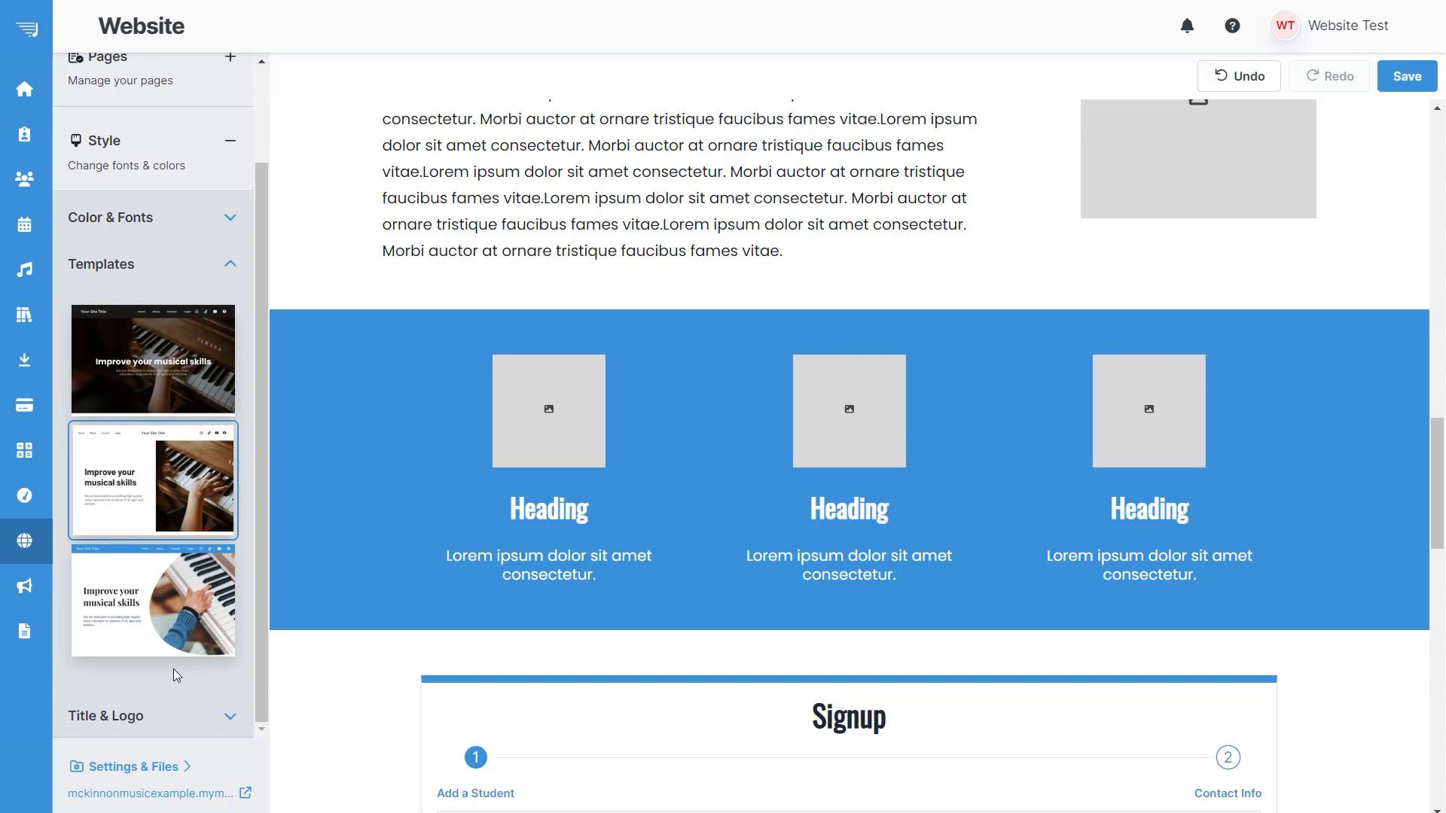
mouse_move(90, 447)
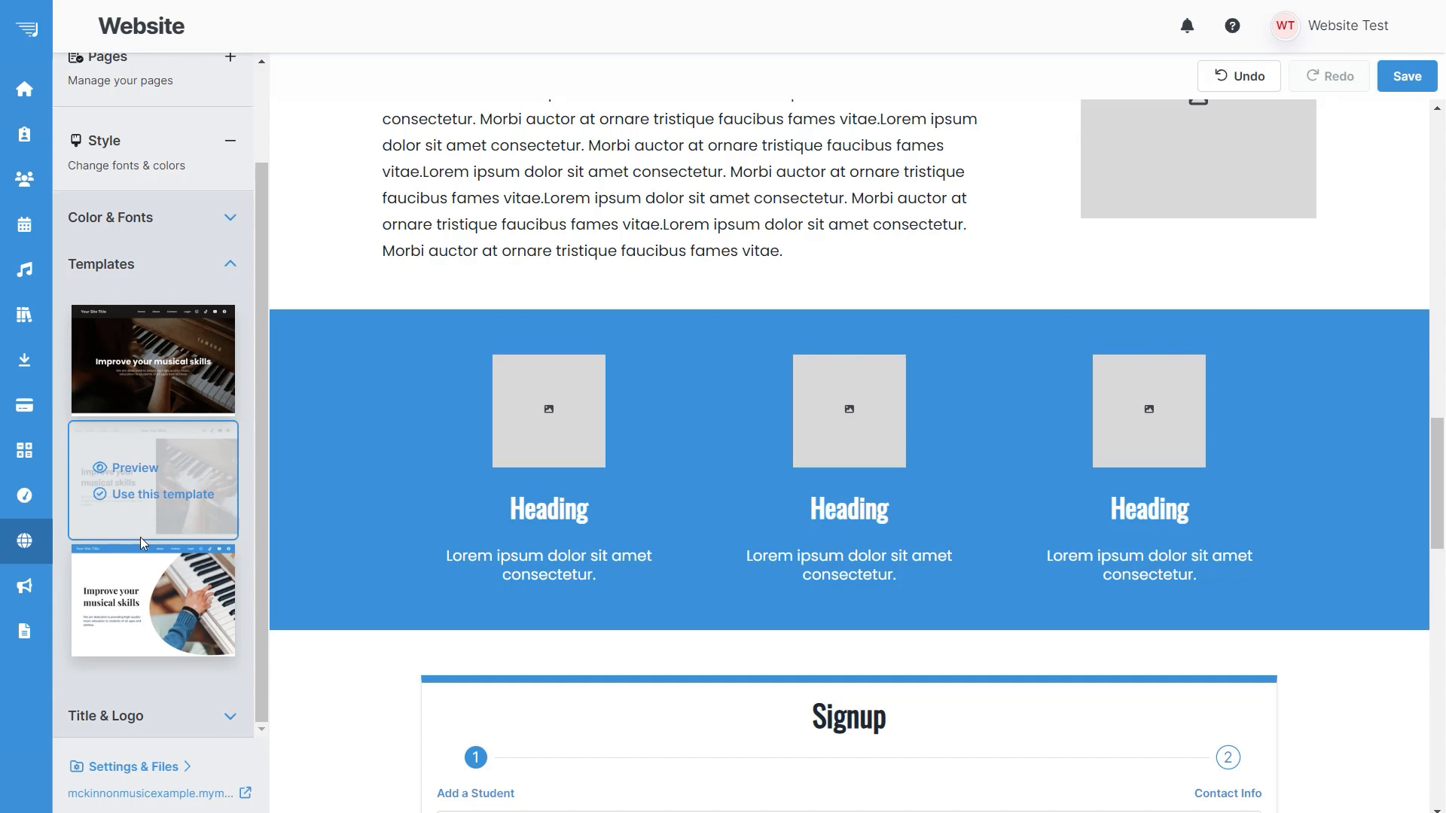
scroll(466, 522, up, 6)
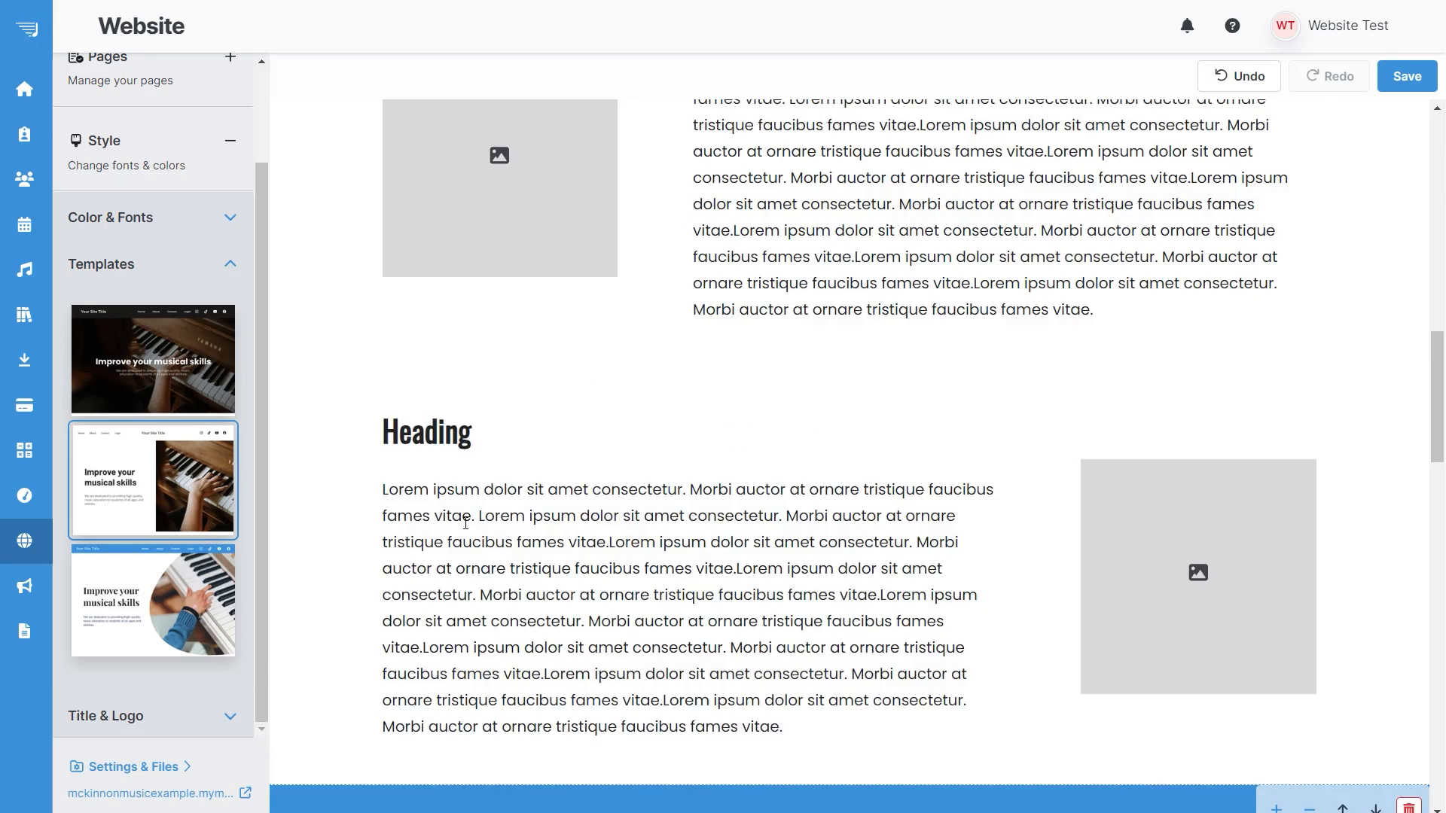
scroll(465, 522, up, 10)
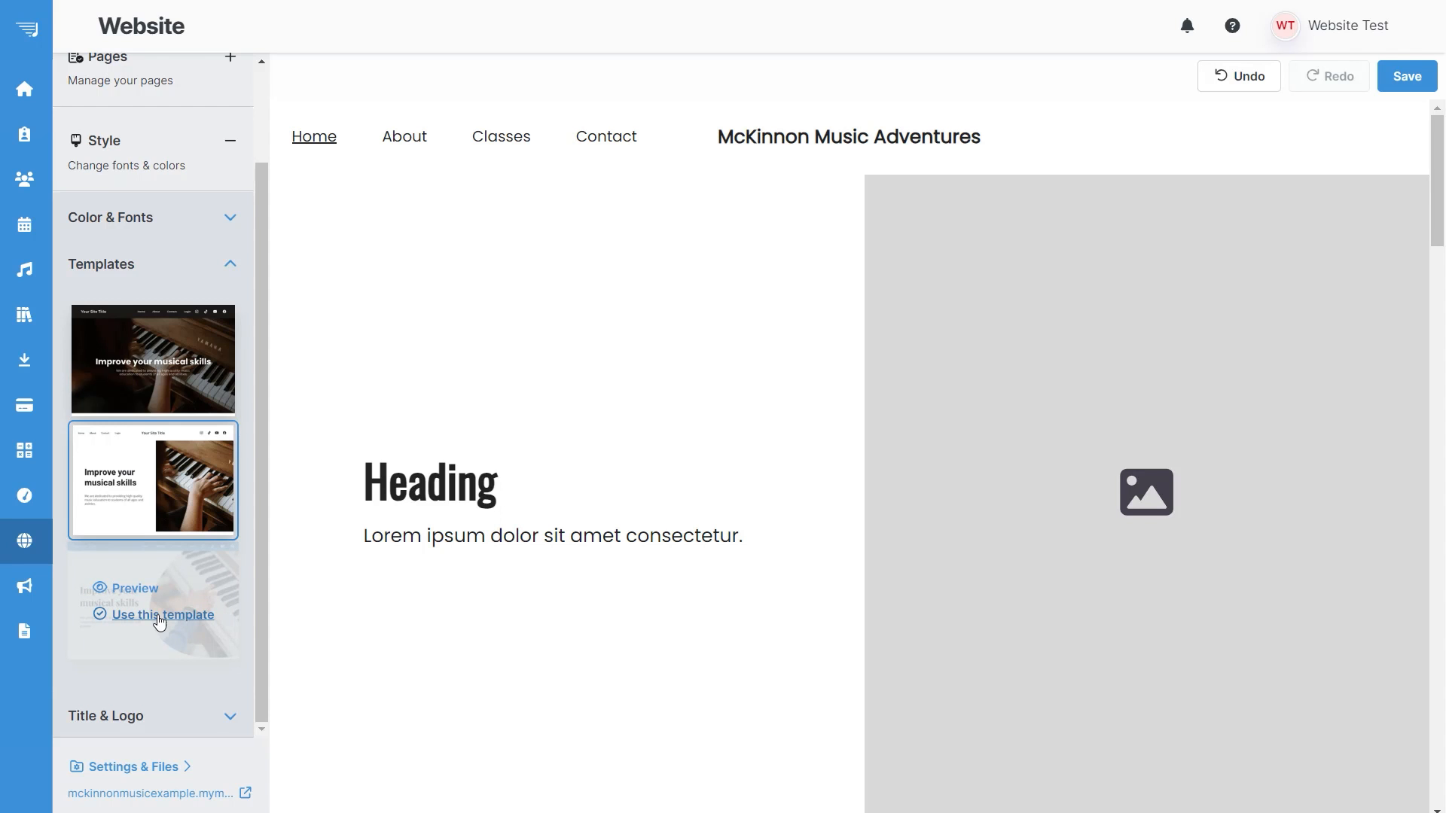
click(153, 620)
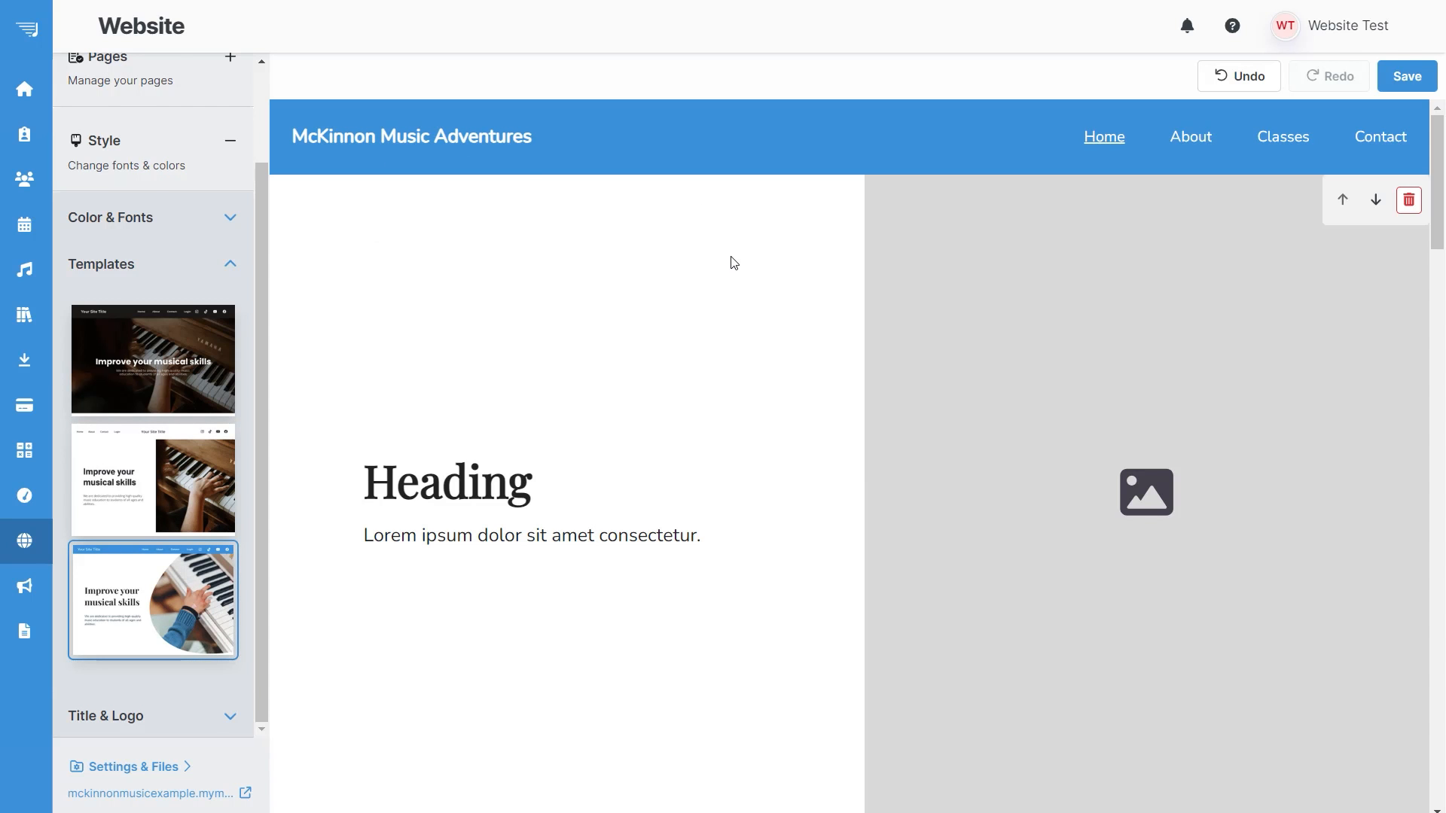
scroll(733, 262, down, 2)
scroll(734, 263, down, 10)
scroll(738, 265, up, 12)
Show the Title & Logo settings and inspect the website title and header logo options
click(213, 717)
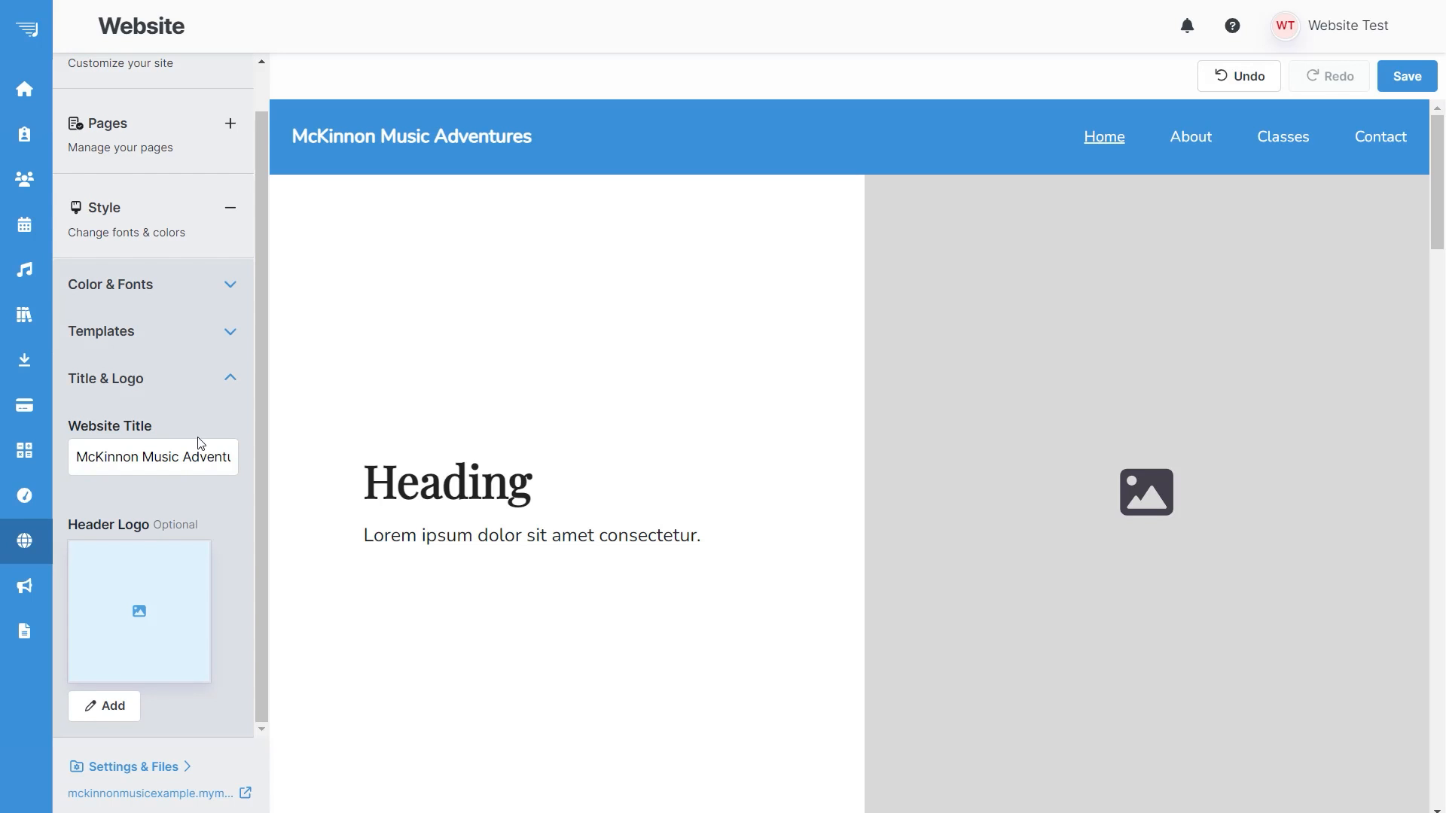
triple_click(164, 457)
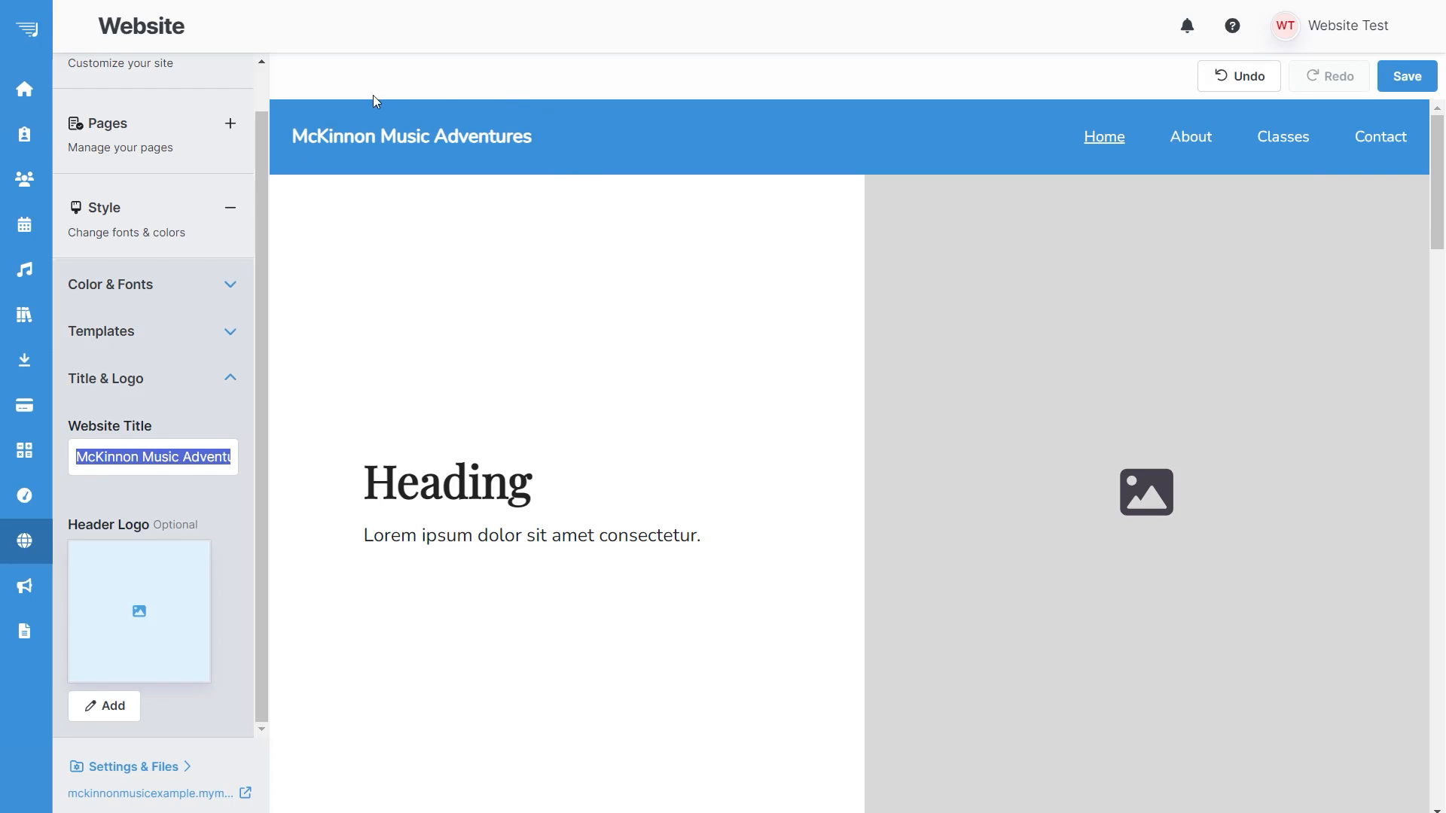
click(227, 501)
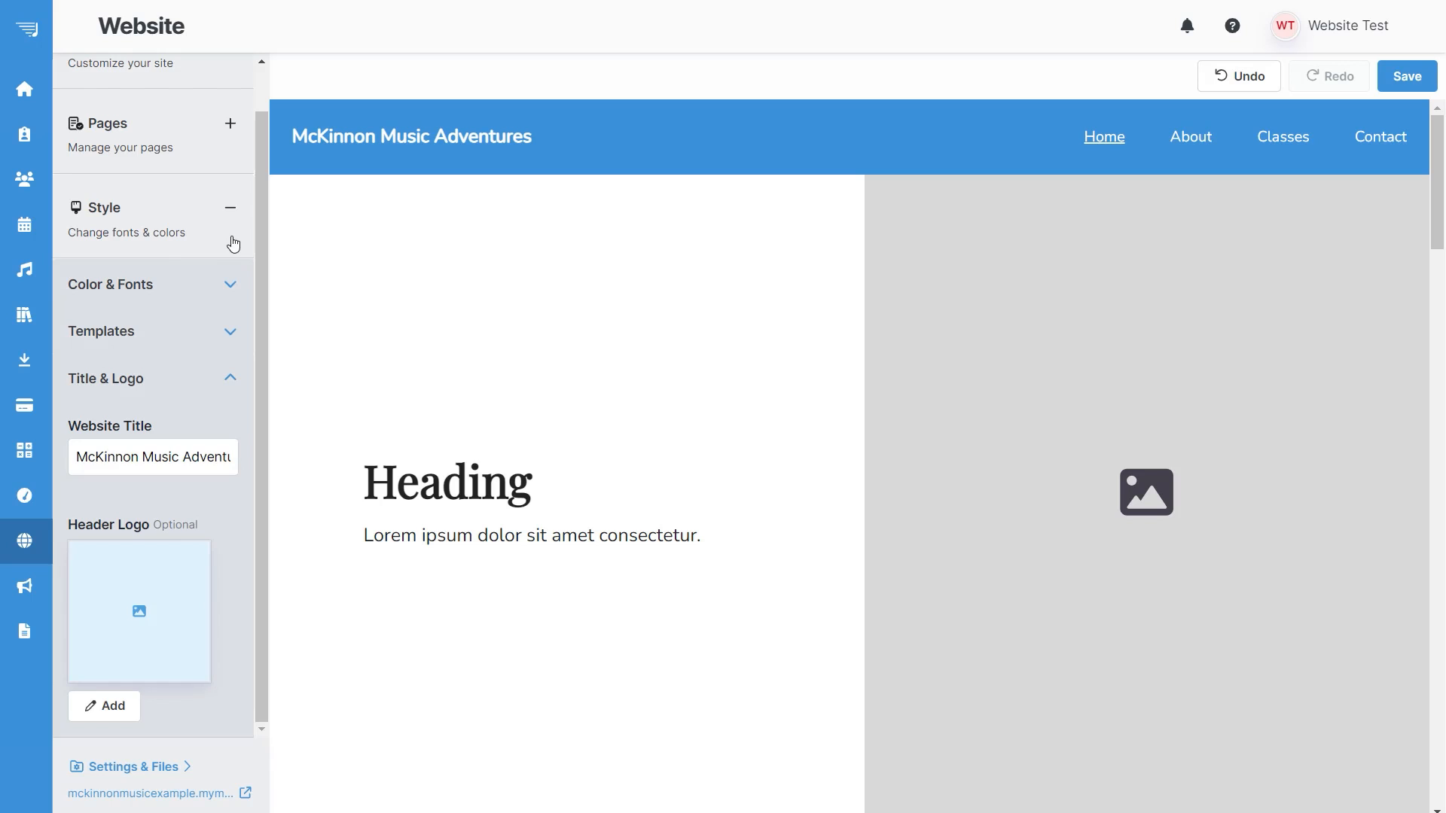
Collapse the Style settings and go to the website's Settings & Files page without saving the changes
click(229, 208)
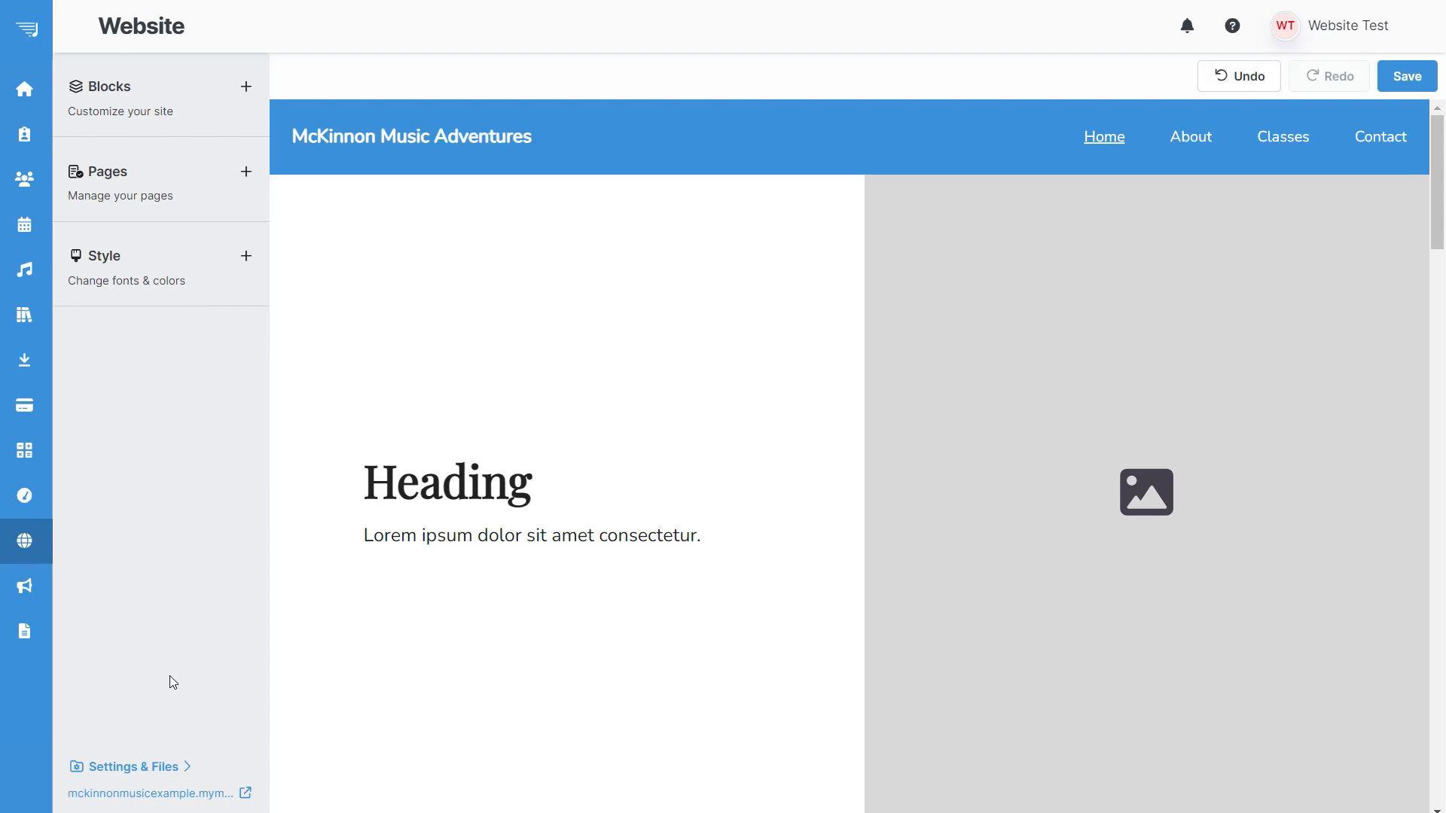
click(158, 768)
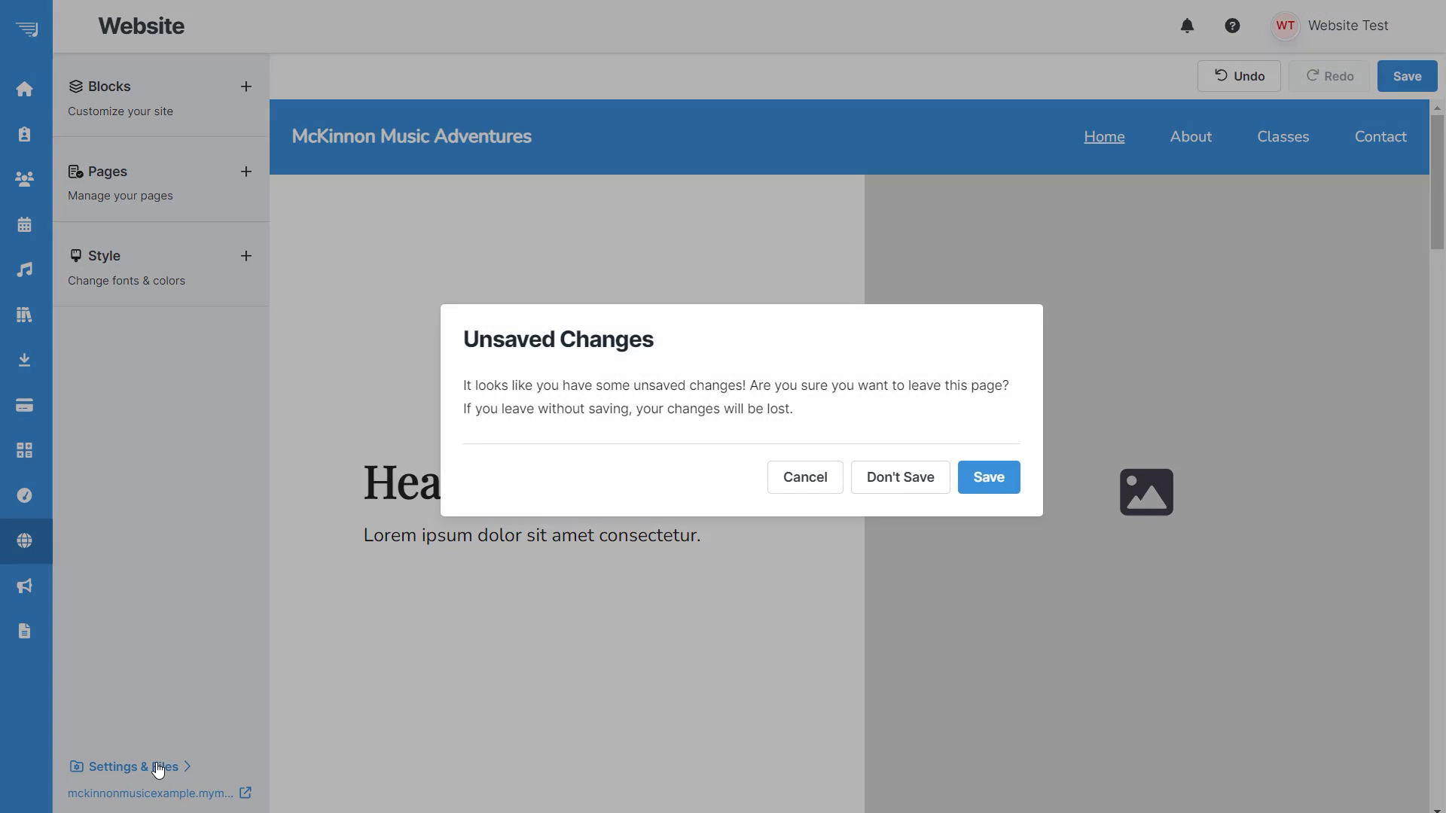
click(934, 493)
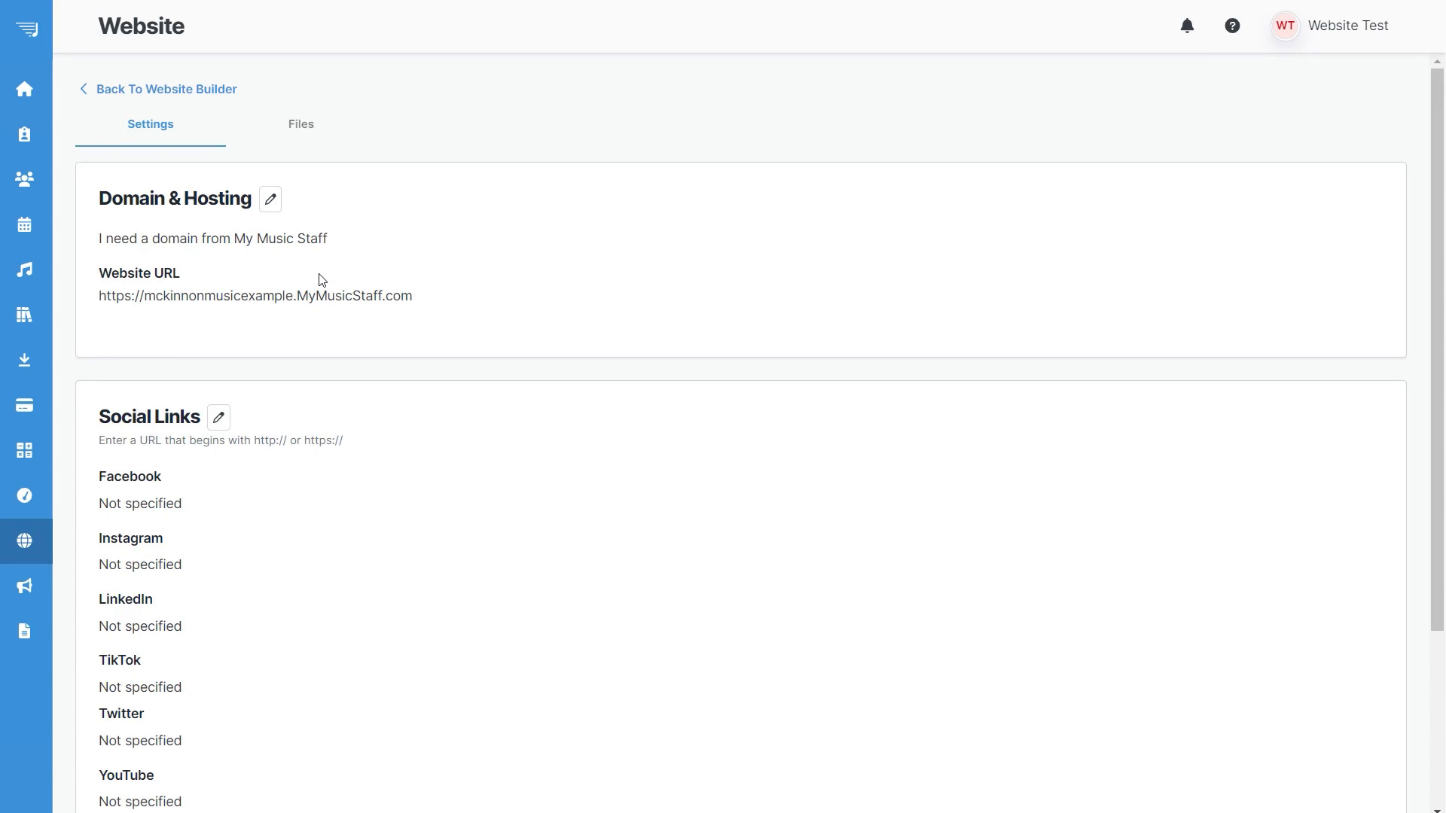
Try the own domain name option under Domain & Hosting, switch back to the My Music Staff domain, and cancel the edit
click(270, 200)
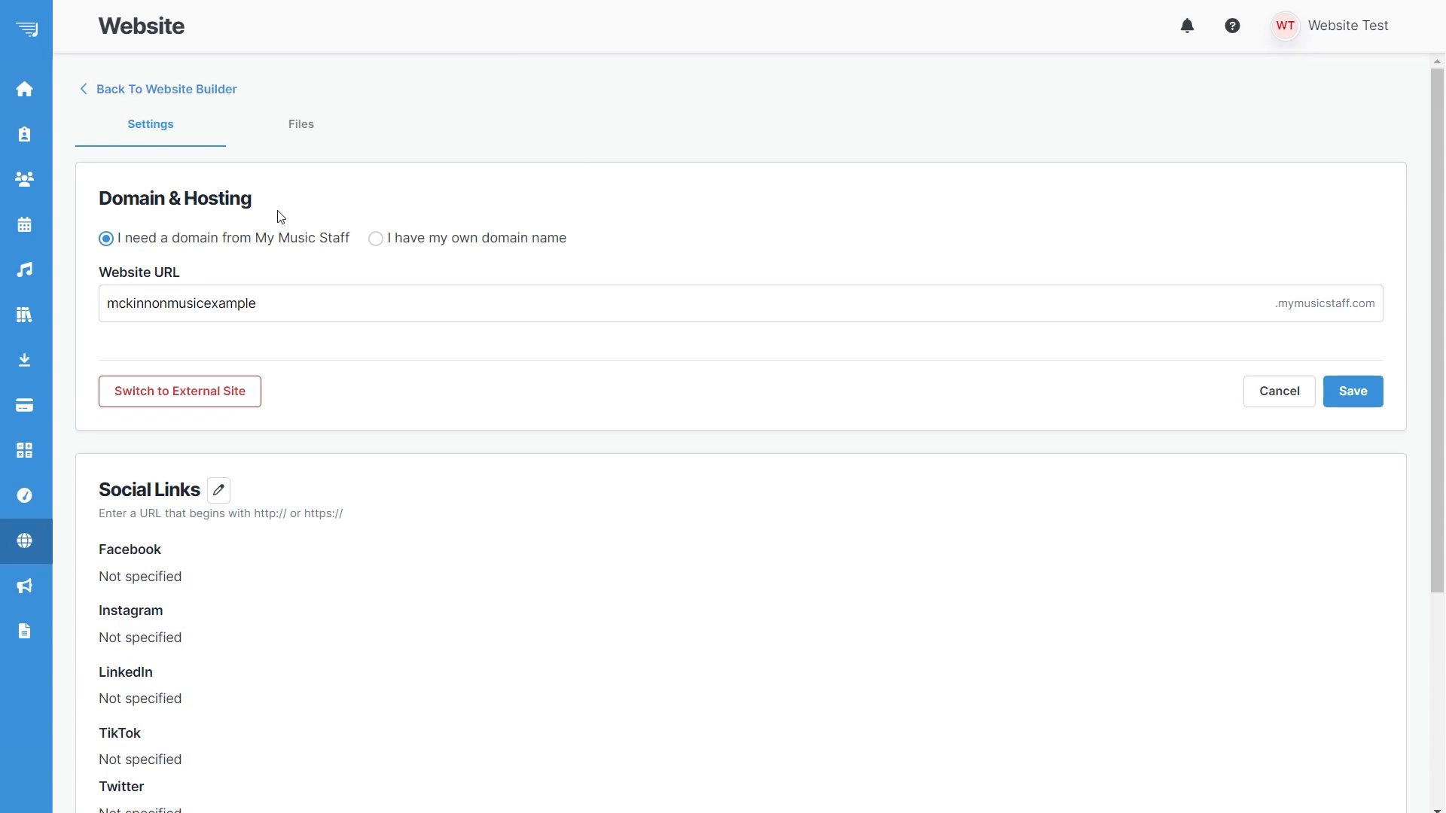
click(478, 248)
scroll(478, 248, down, 2)
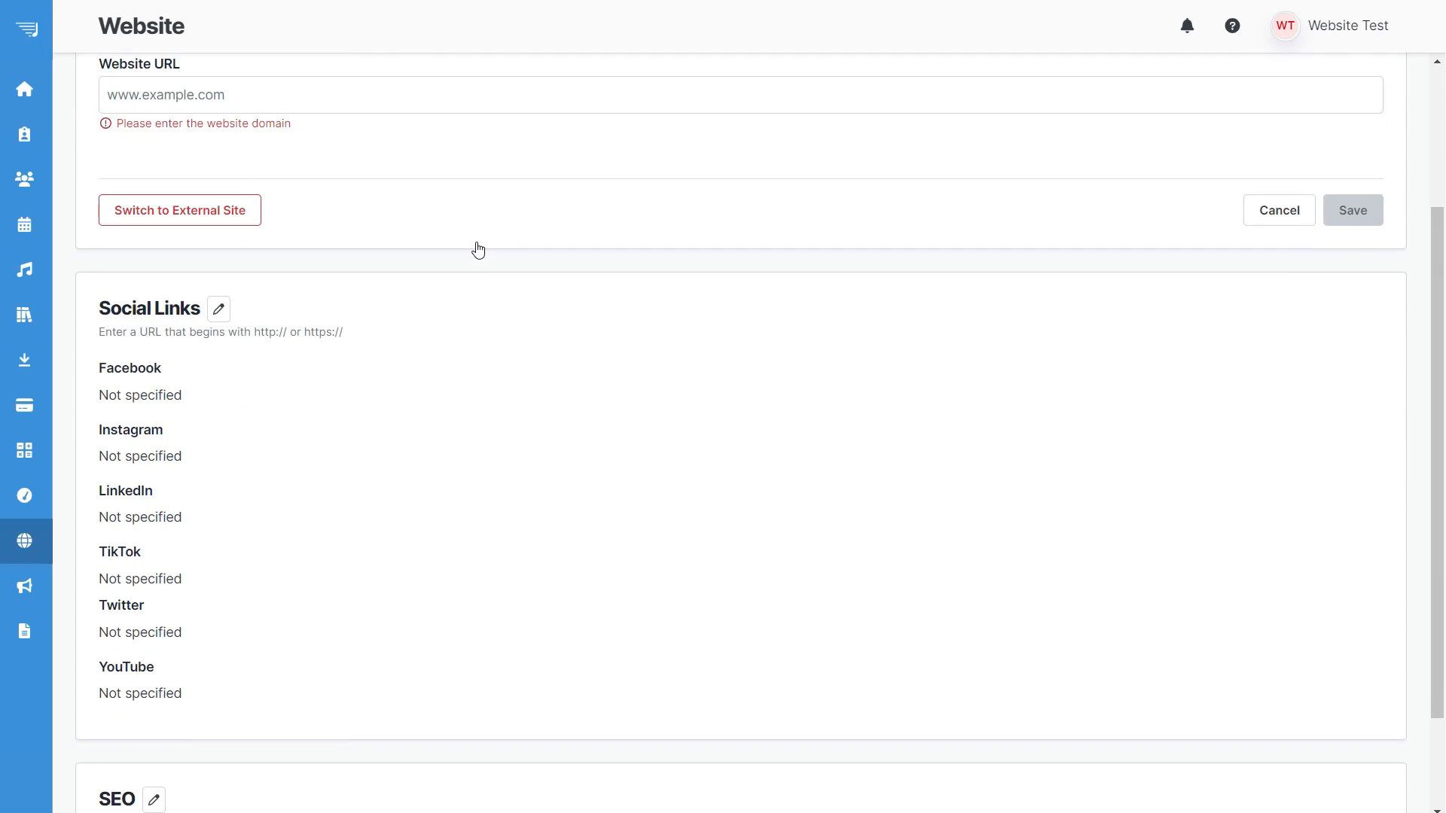
scroll(477, 249, up, 2)
click(107, 220)
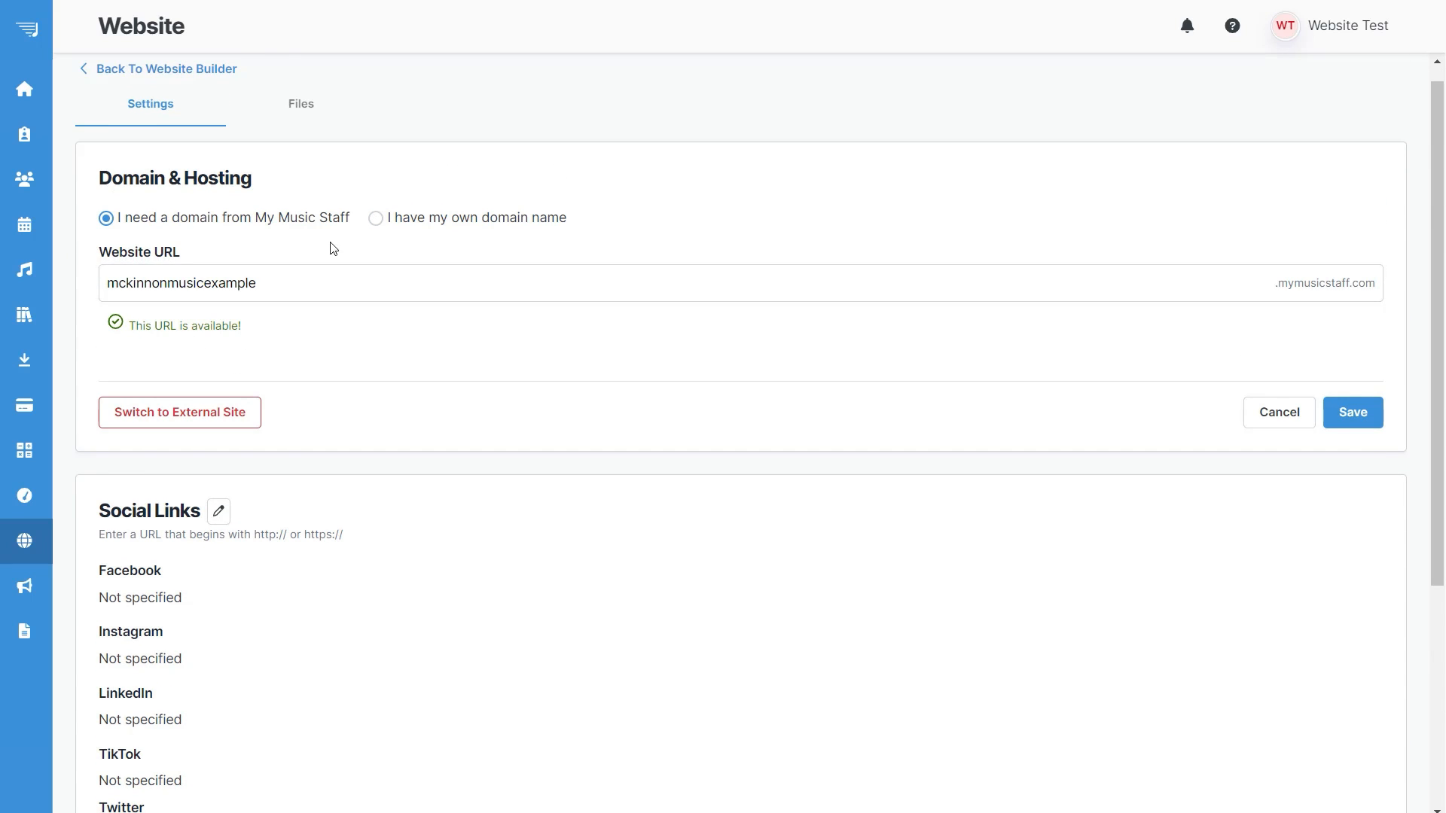
click(1252, 414)
Open the Social Links for editing to inspect the available social network fields, and cancel without entering any URLs
scroll(823, 355, down, 1)
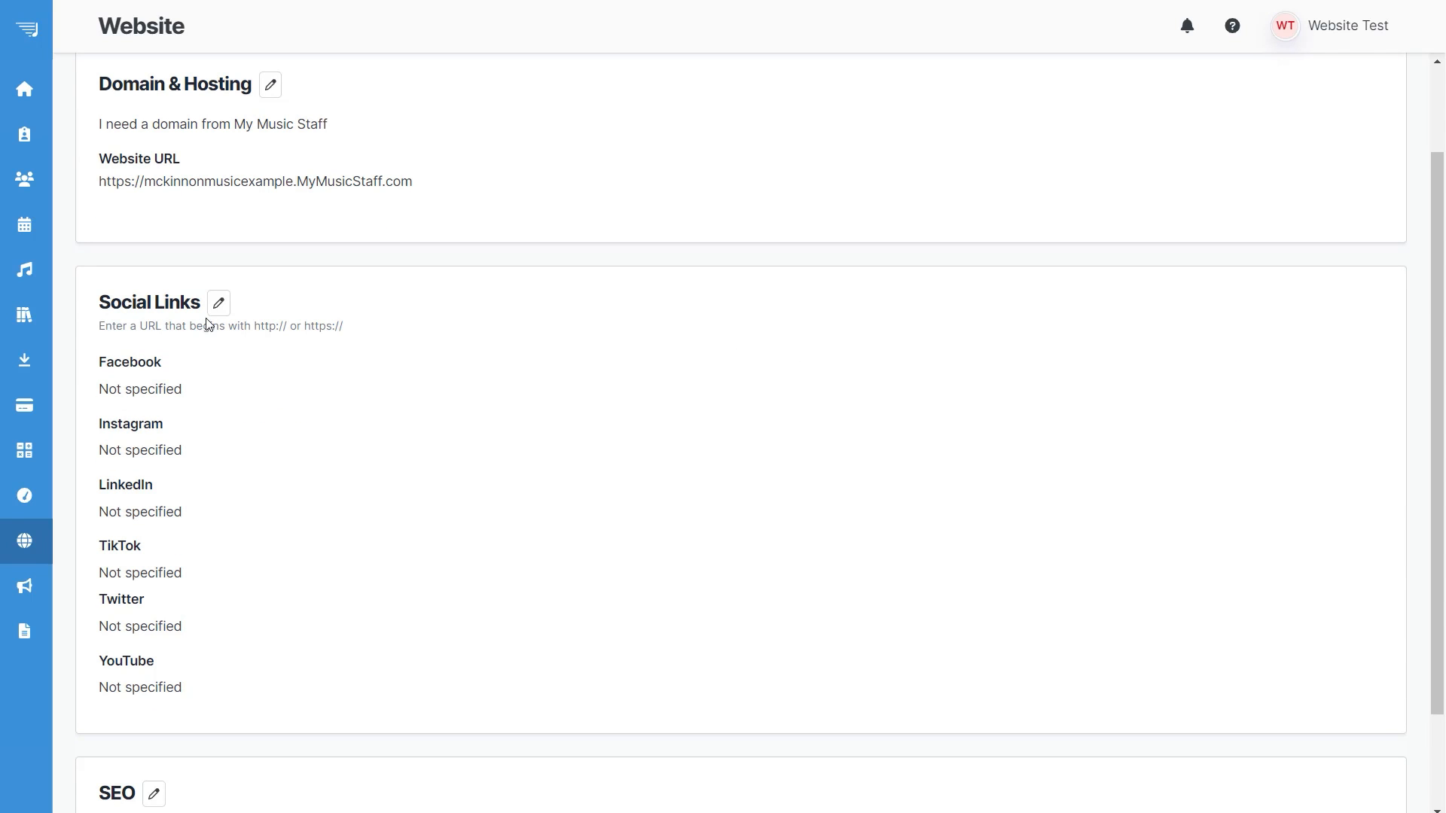
click(218, 303)
scroll(315, 349, down, 2)
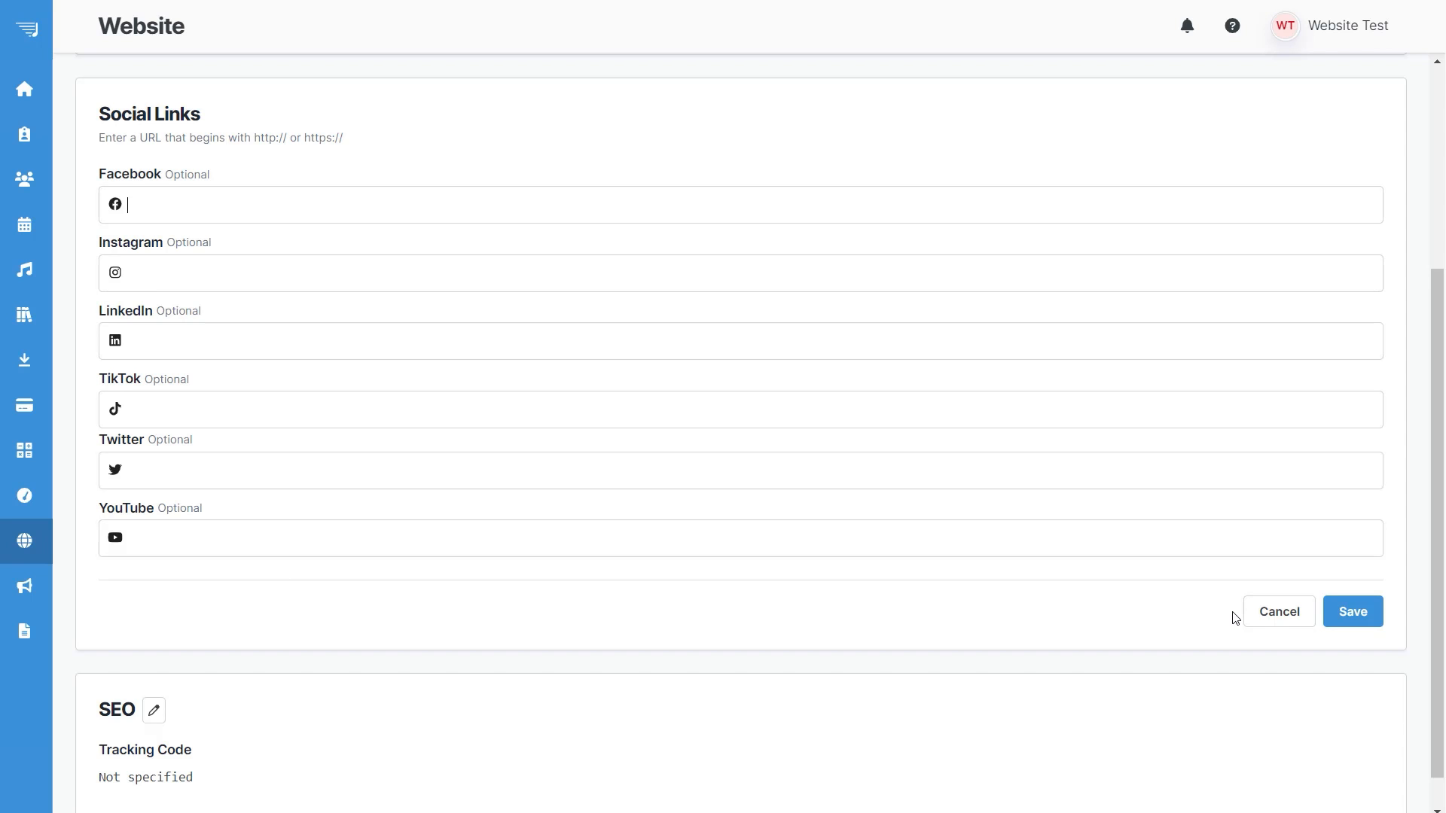
click(1276, 621)
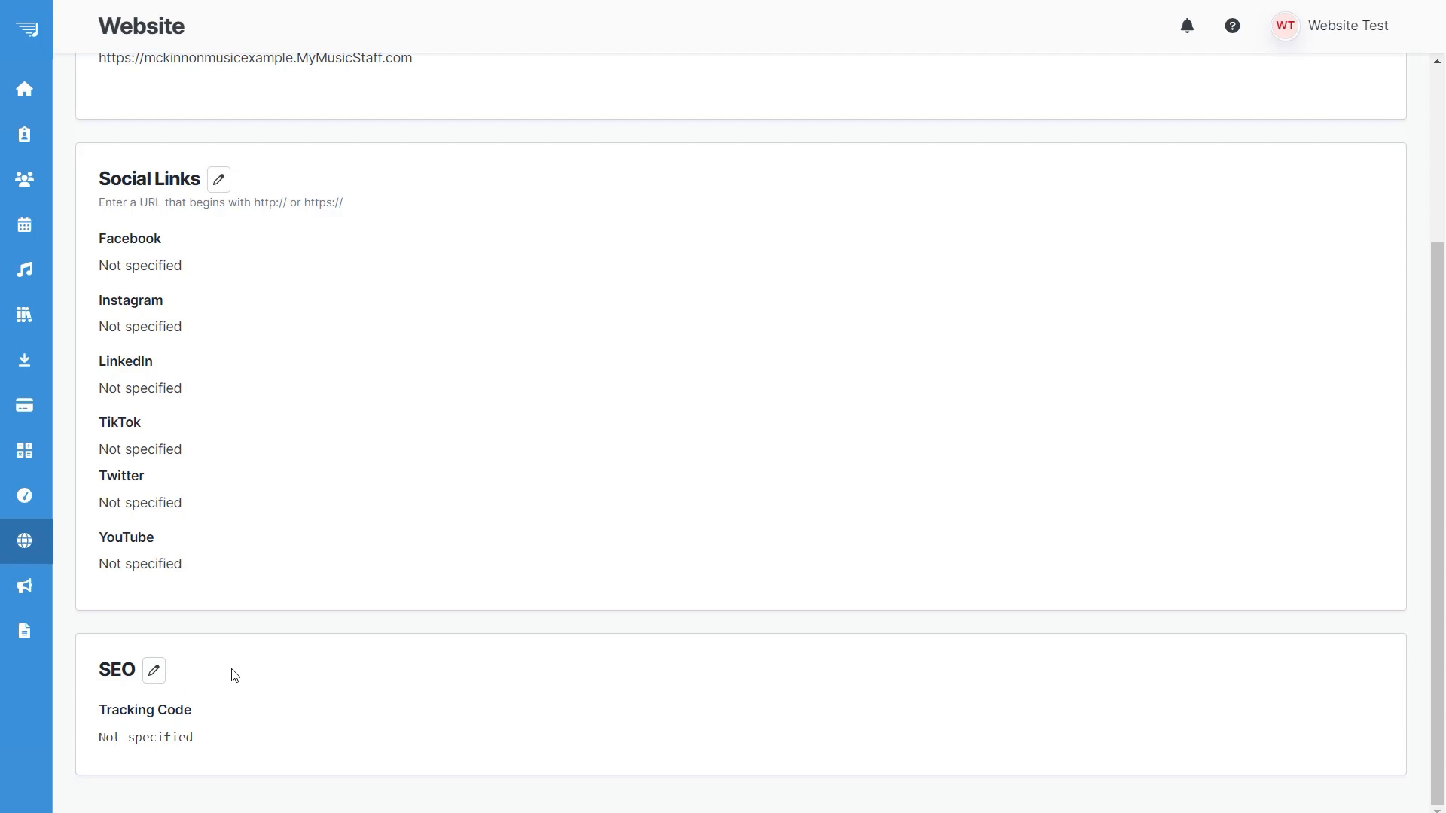
scroll(239, 674, up, 3)
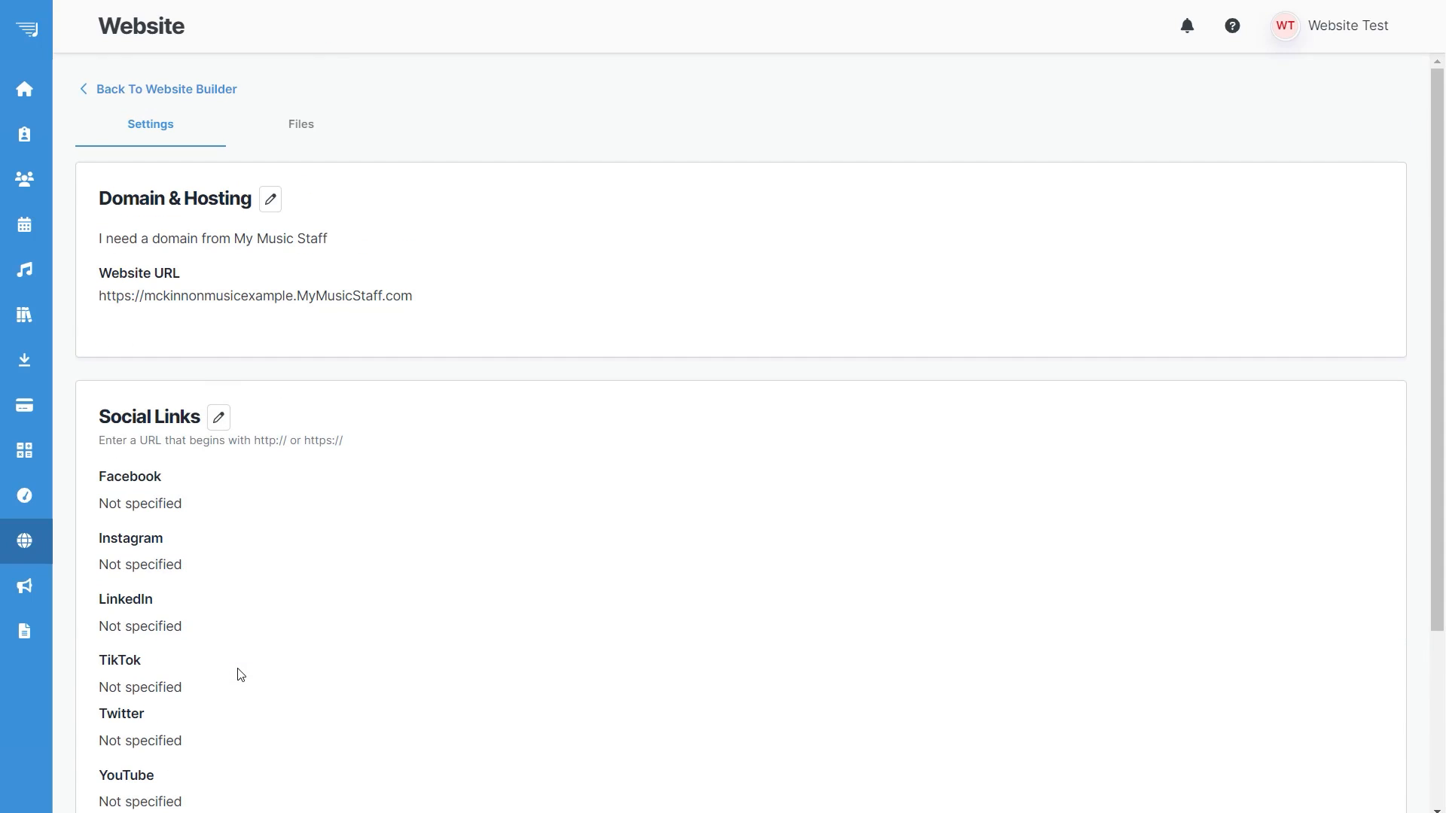
View the website's Files section and return to the website builder
click(314, 134)
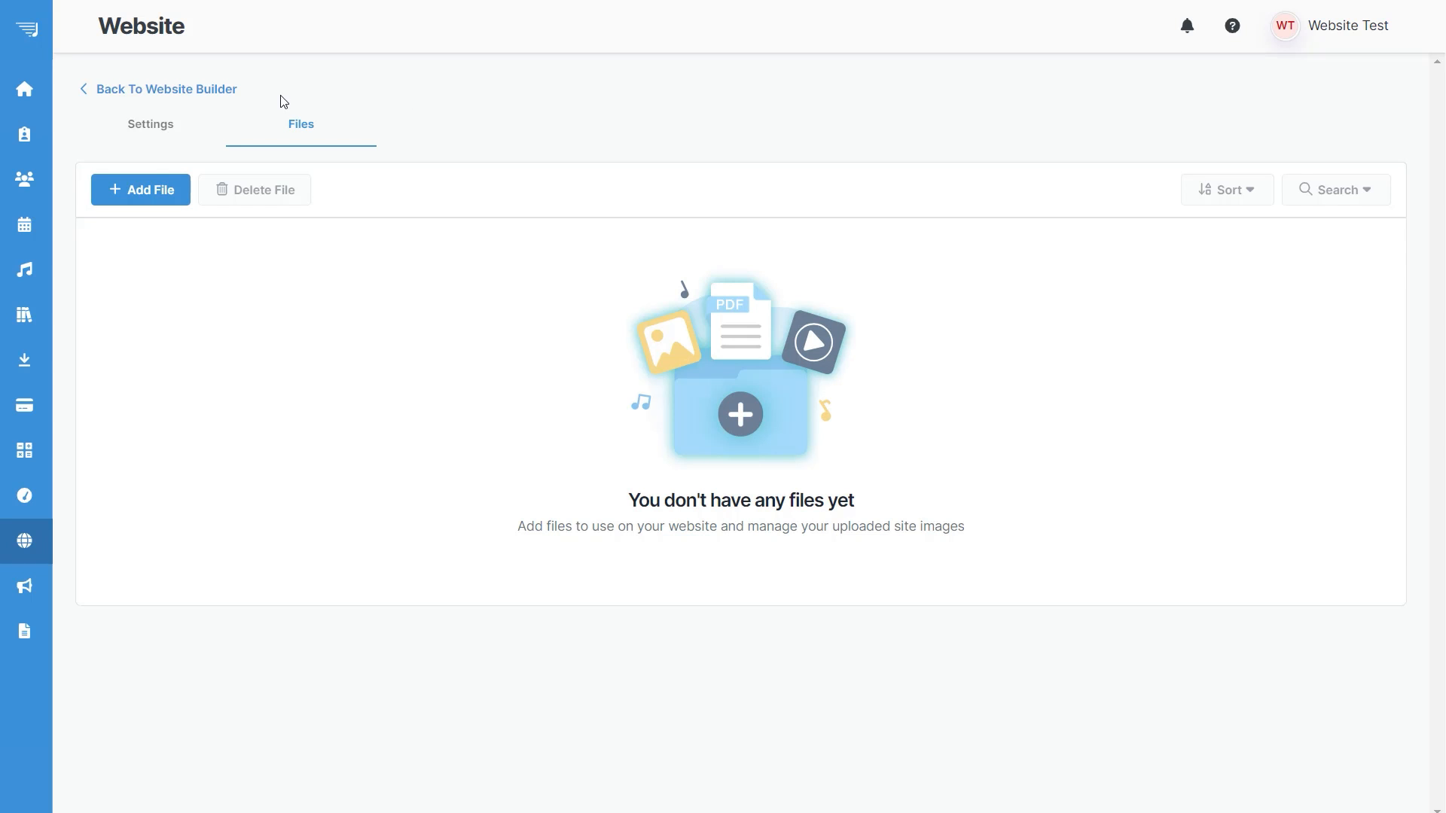
click(202, 90)
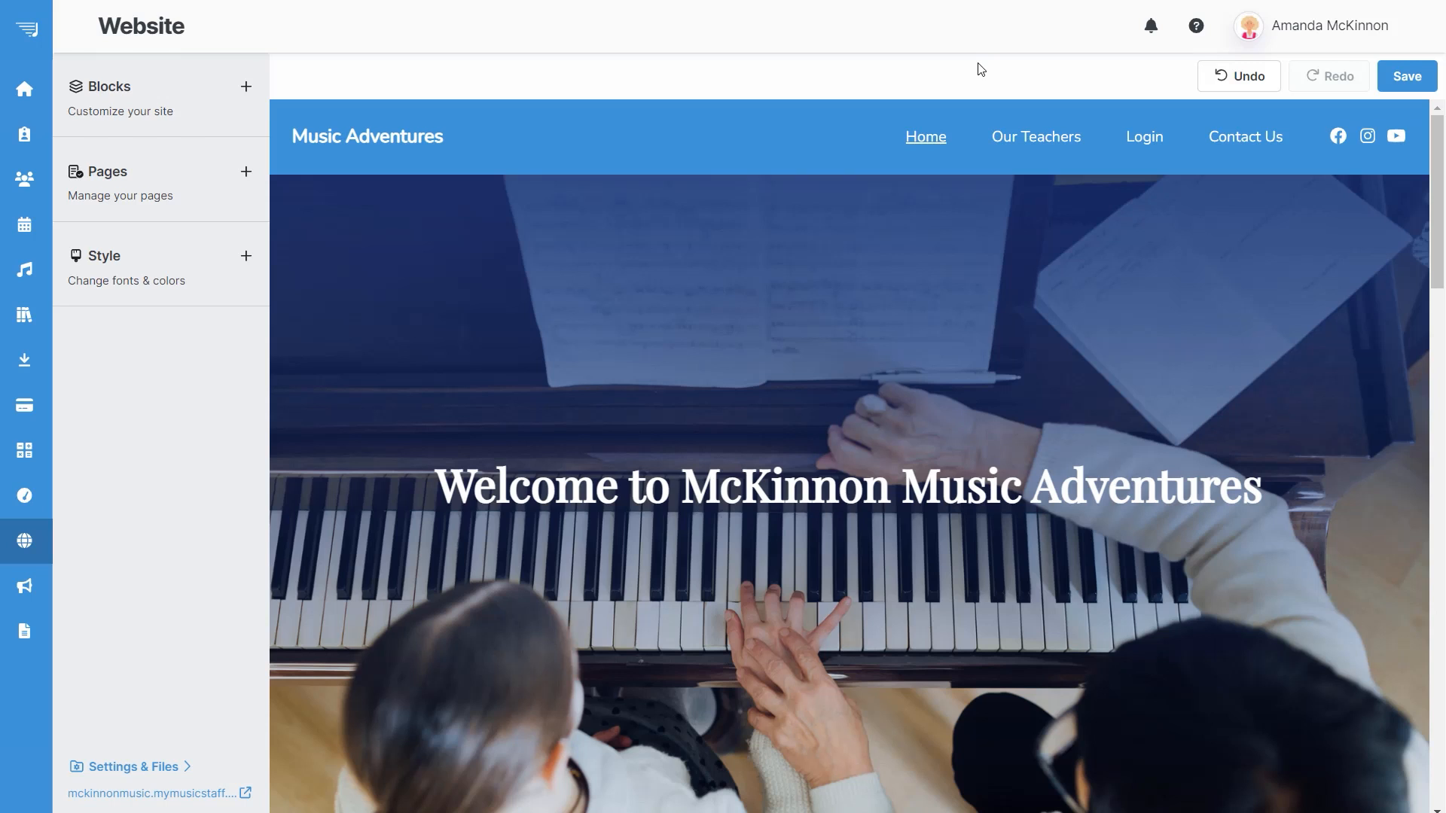
Review the Home, Our Teachers, Login and Contact Us pages of the Music Adventures site, and return to the Home page
scroll(972, 301, down, 10)
scroll(984, 536, down, 15)
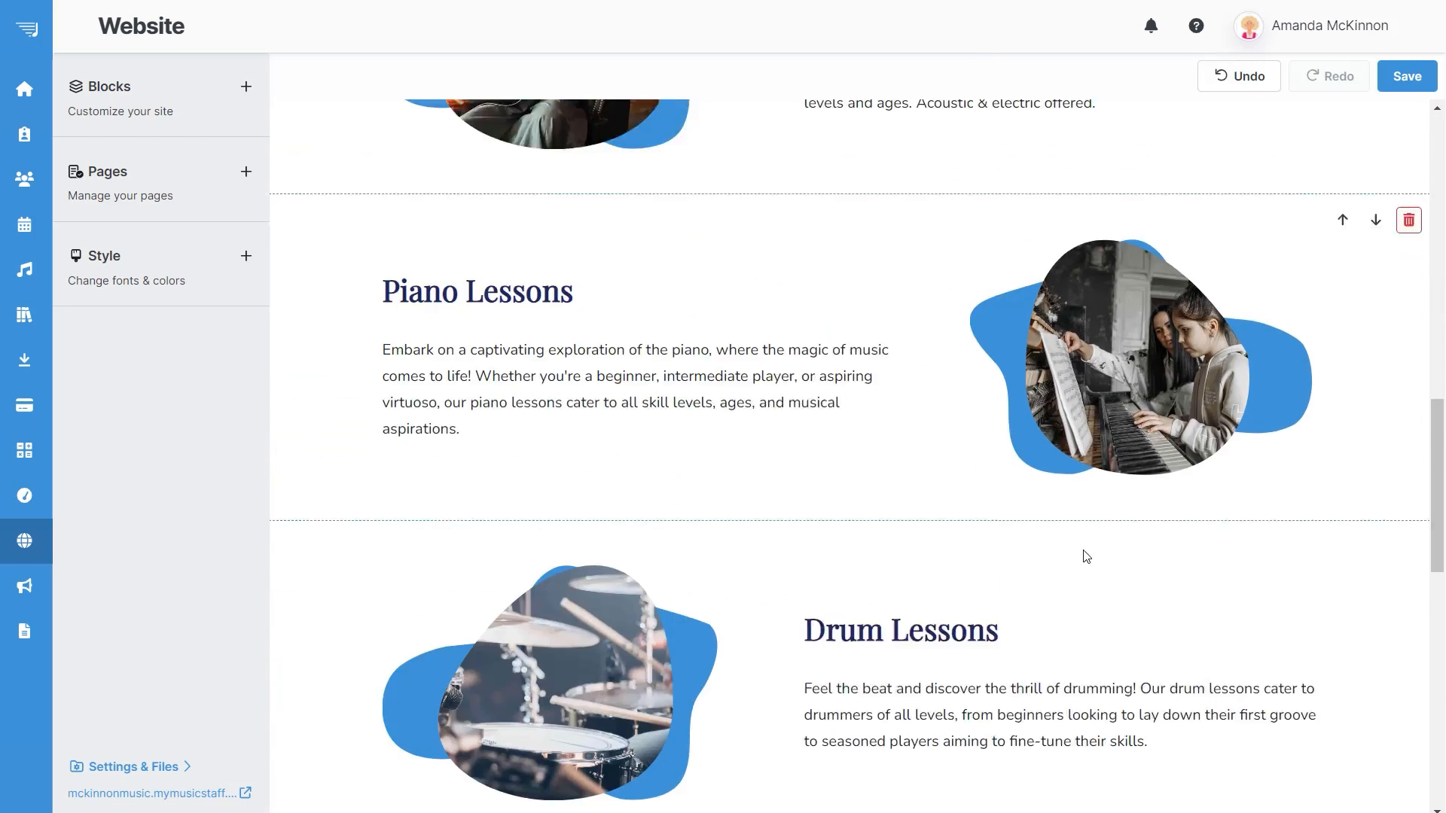
scroll(1087, 553, up, 6)
scroll(1087, 553, up, 10)
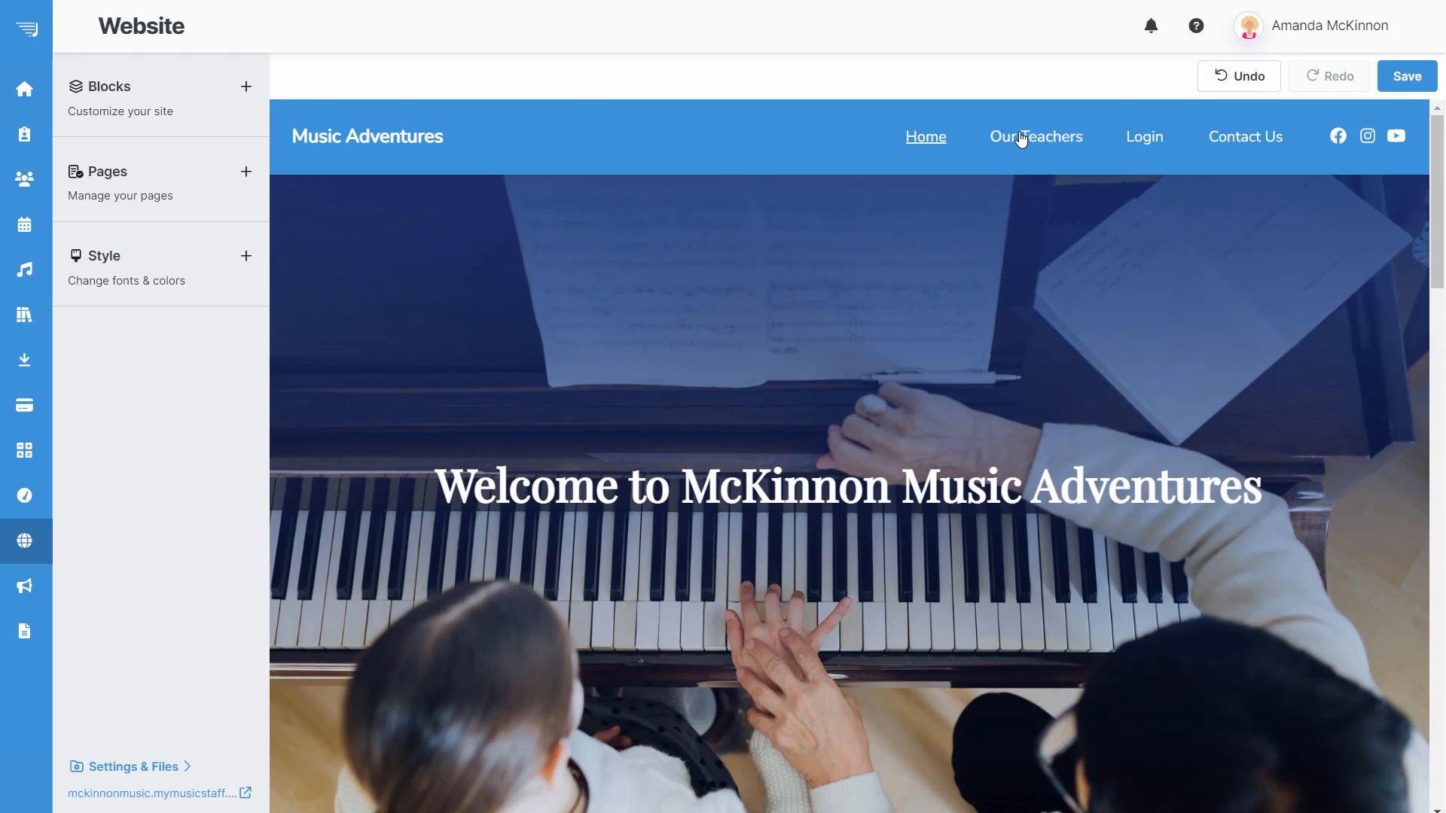
click(1024, 136)
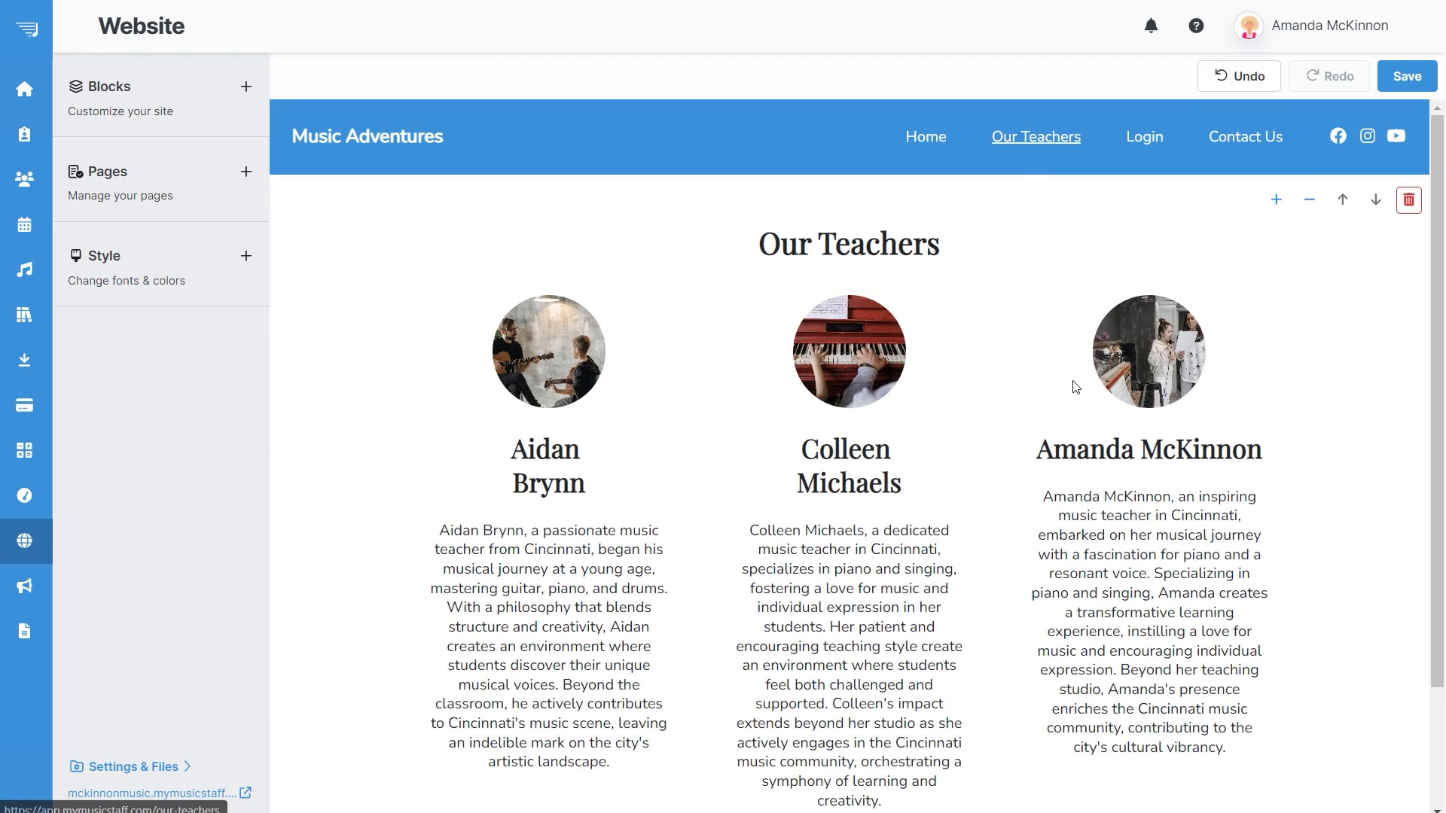
scroll(872, 247, down, 1)
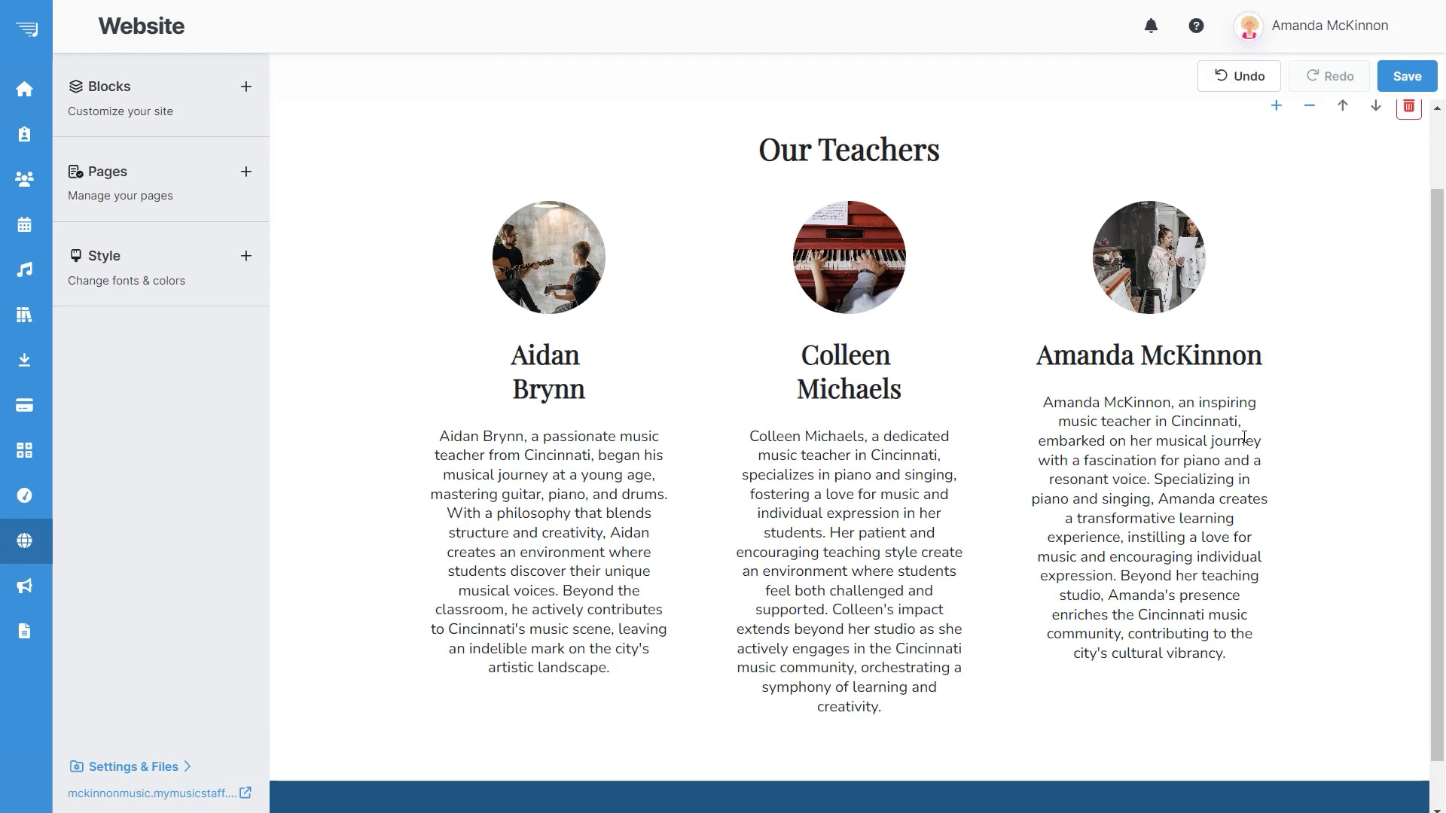
scroll(872, 247, up, 1)
click(1137, 139)
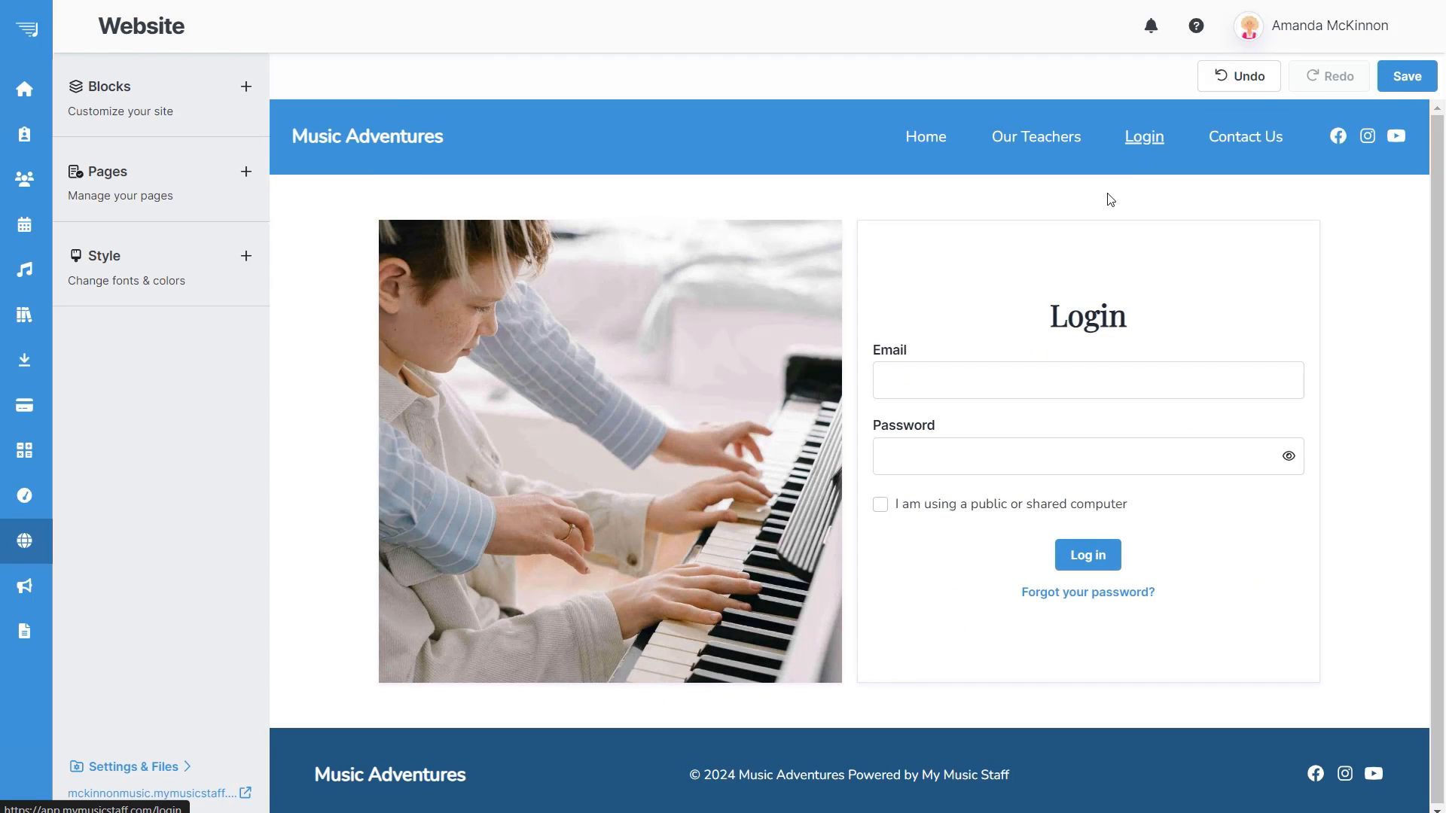
click(1236, 138)
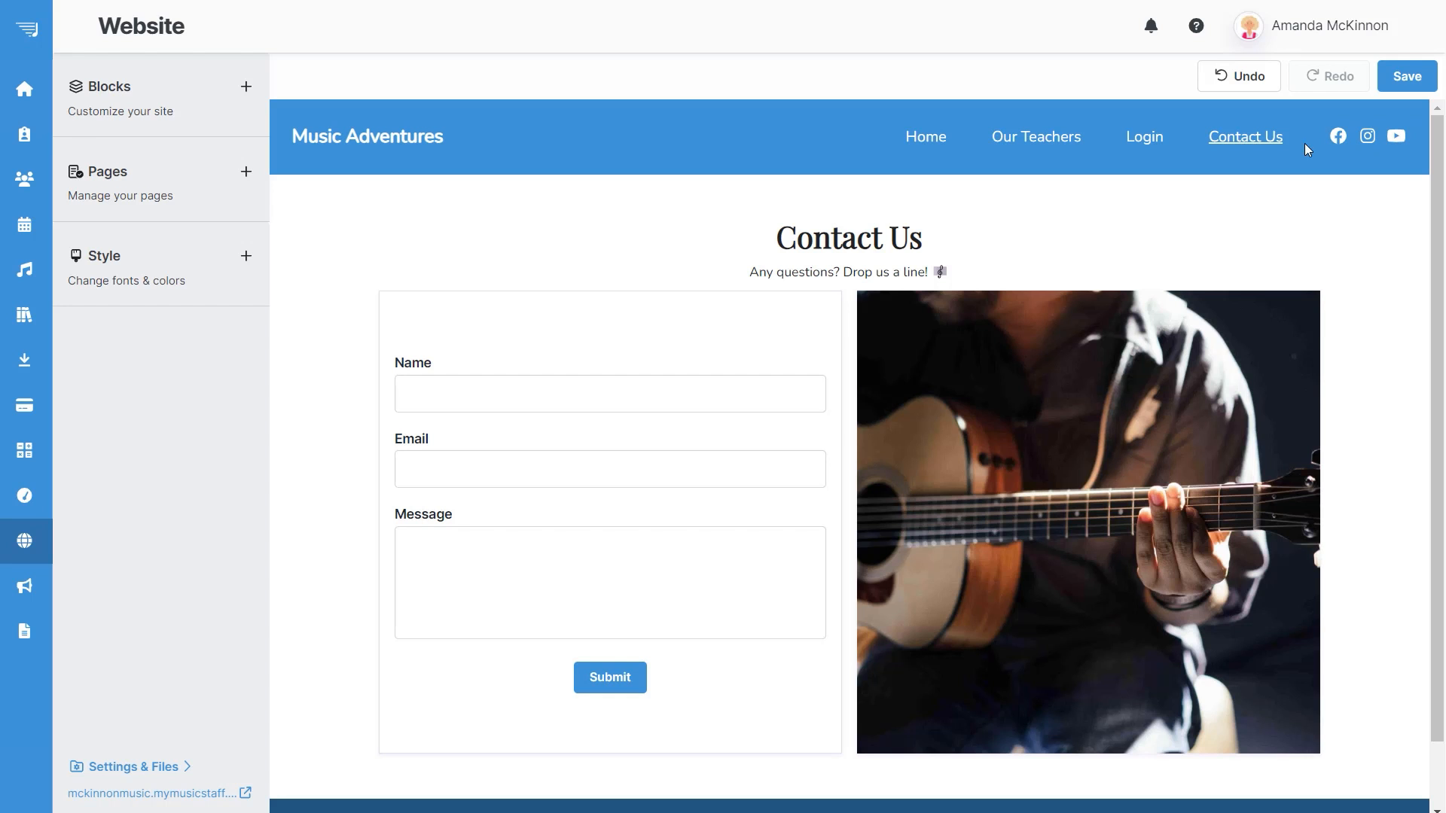
click(925, 142)
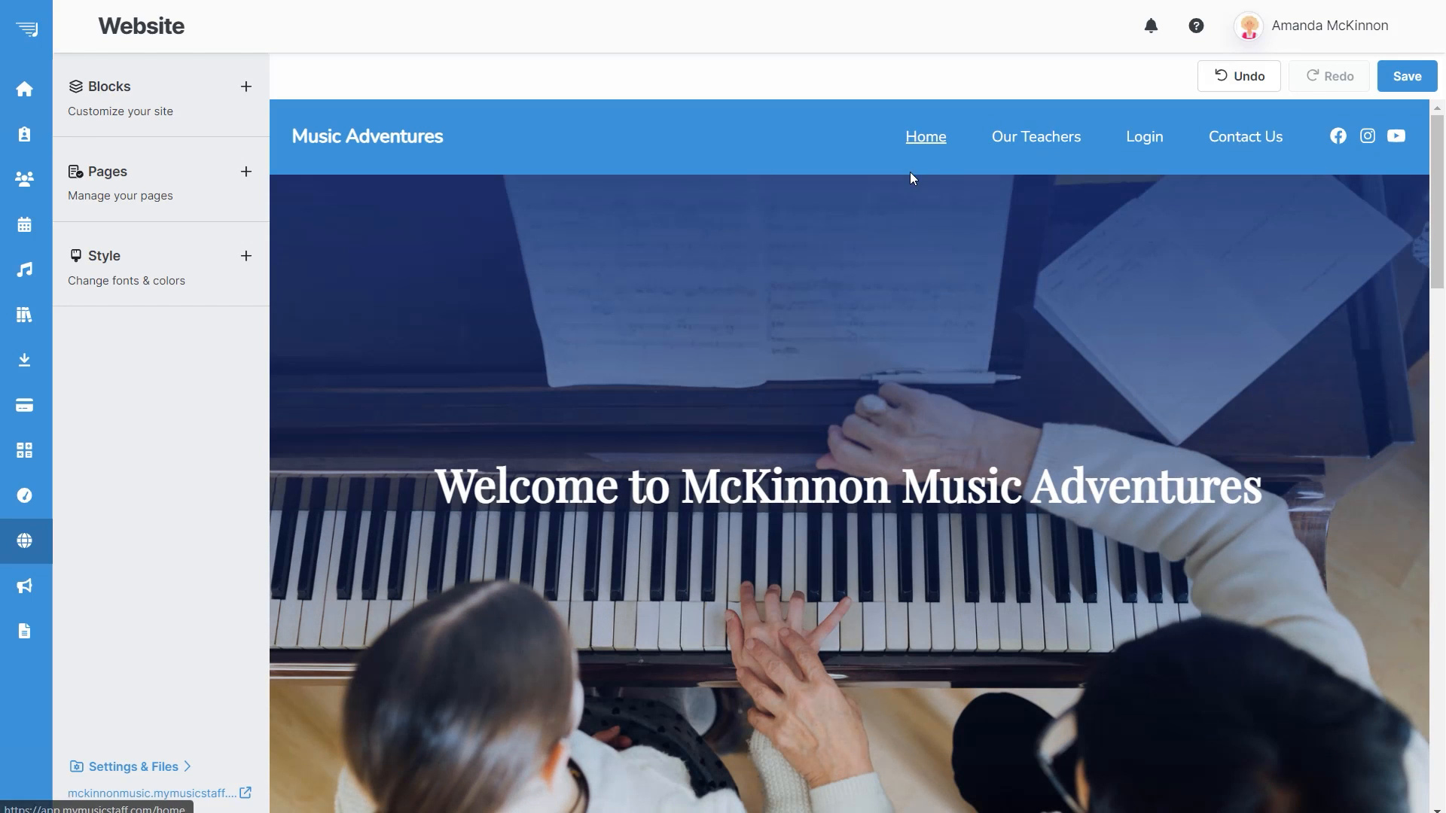
Examine the Home page's blocks from the welcome banner through the lessons and testimonial to the Signup form, ending back at the banner
mouse_move(954, 298)
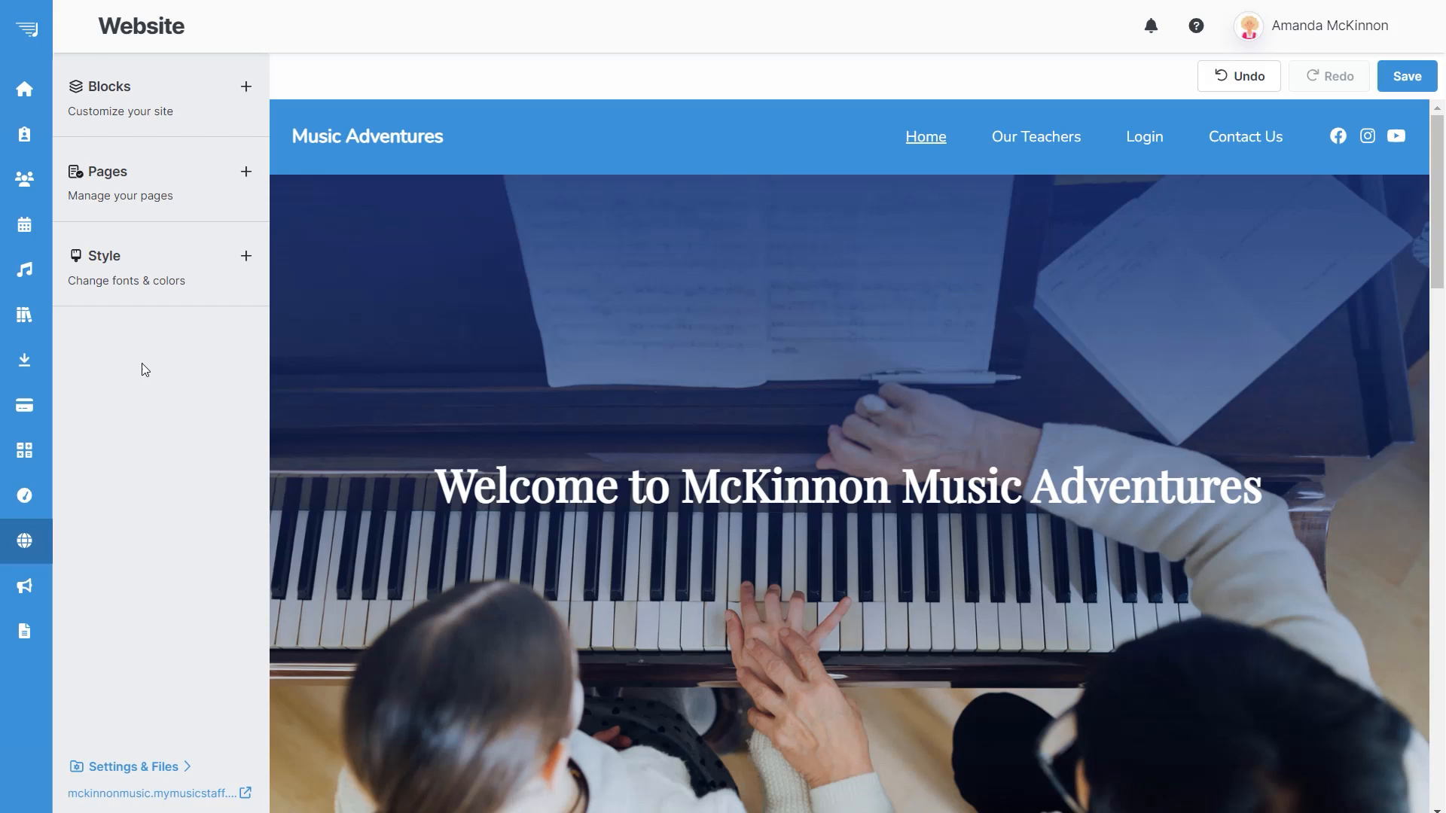
mouse_move(464, 410)
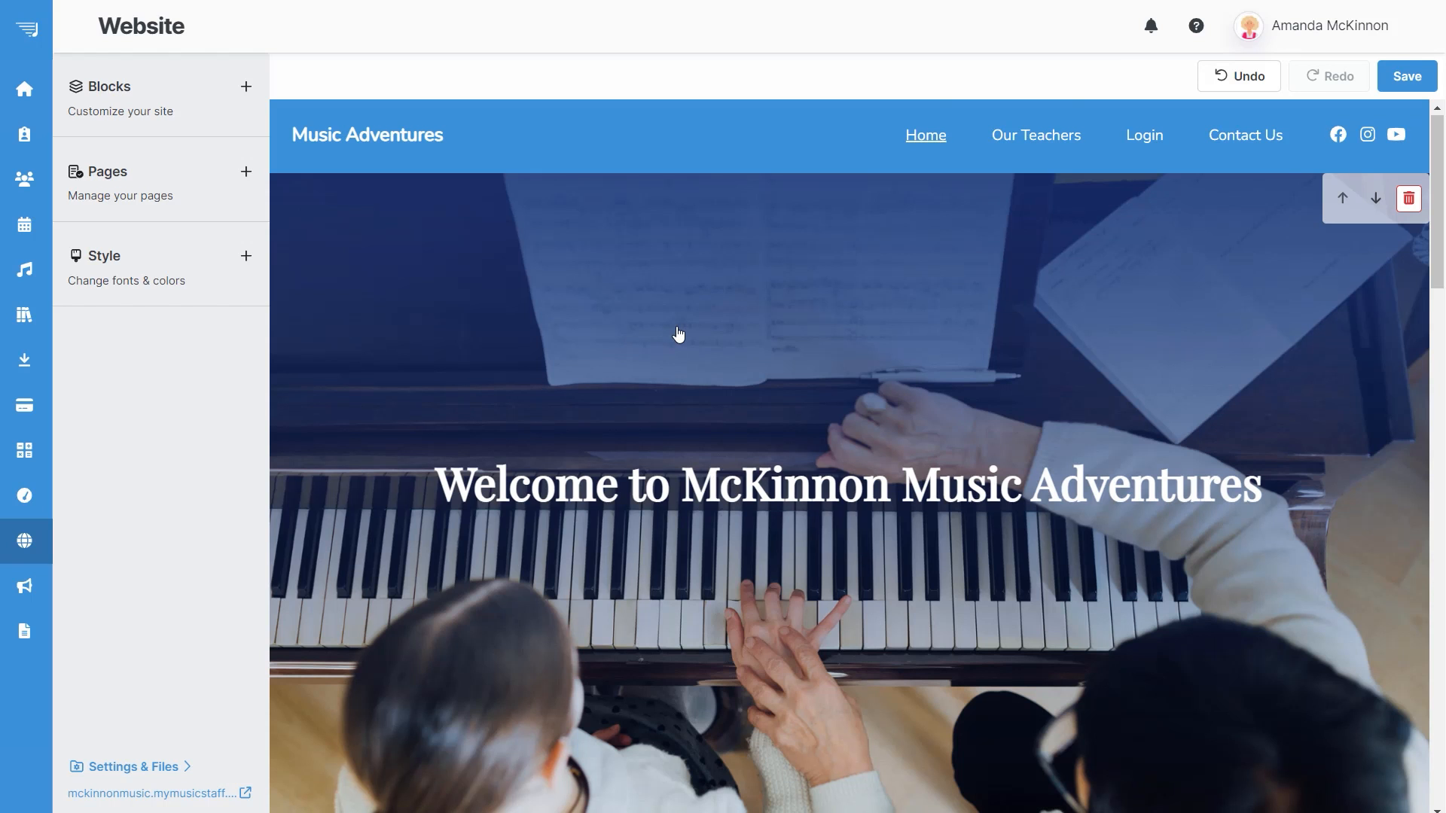
scroll(686, 327, down, 4)
scroll(699, 317, down, 5)
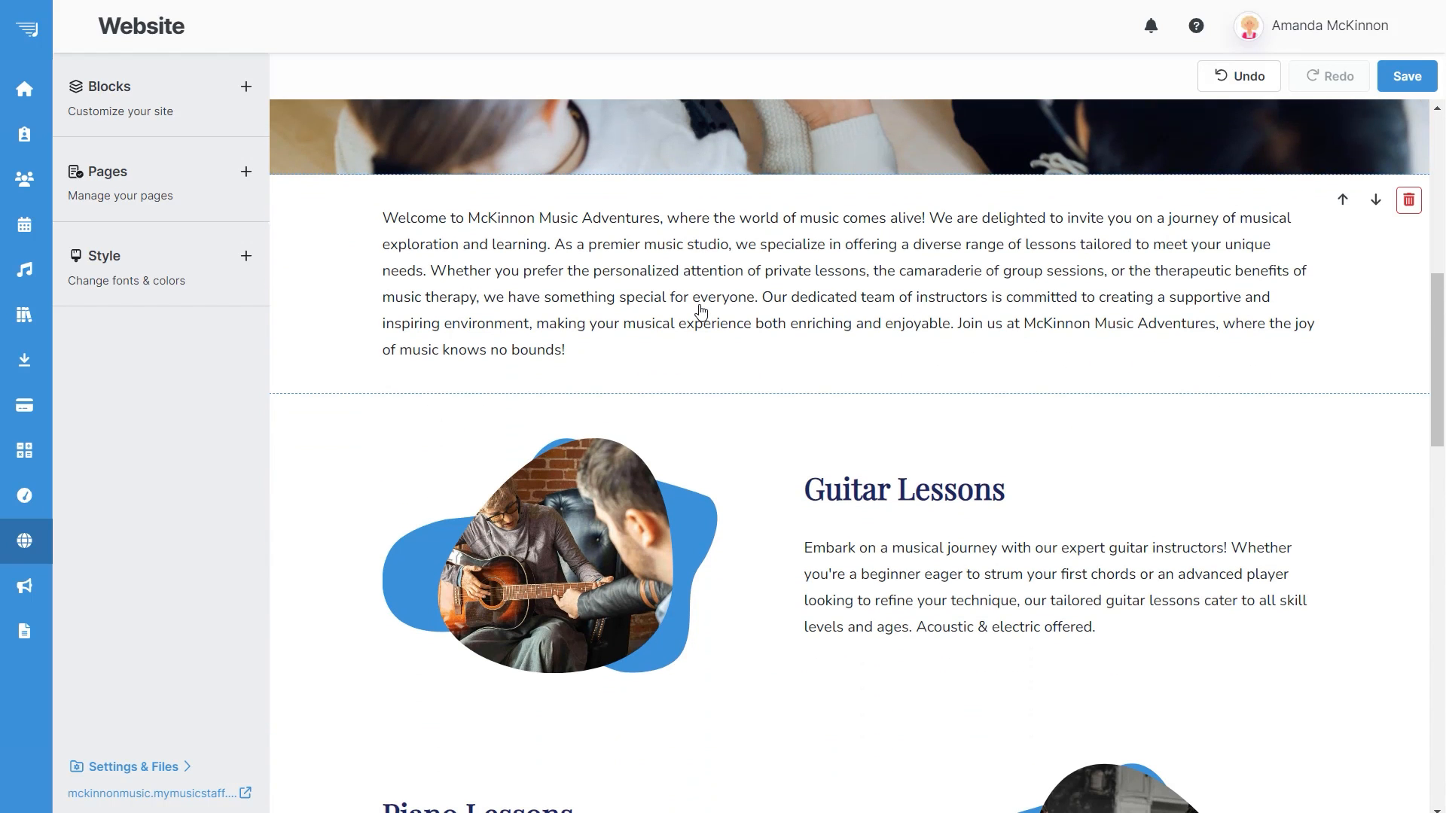
scroll(700, 305, down, 9)
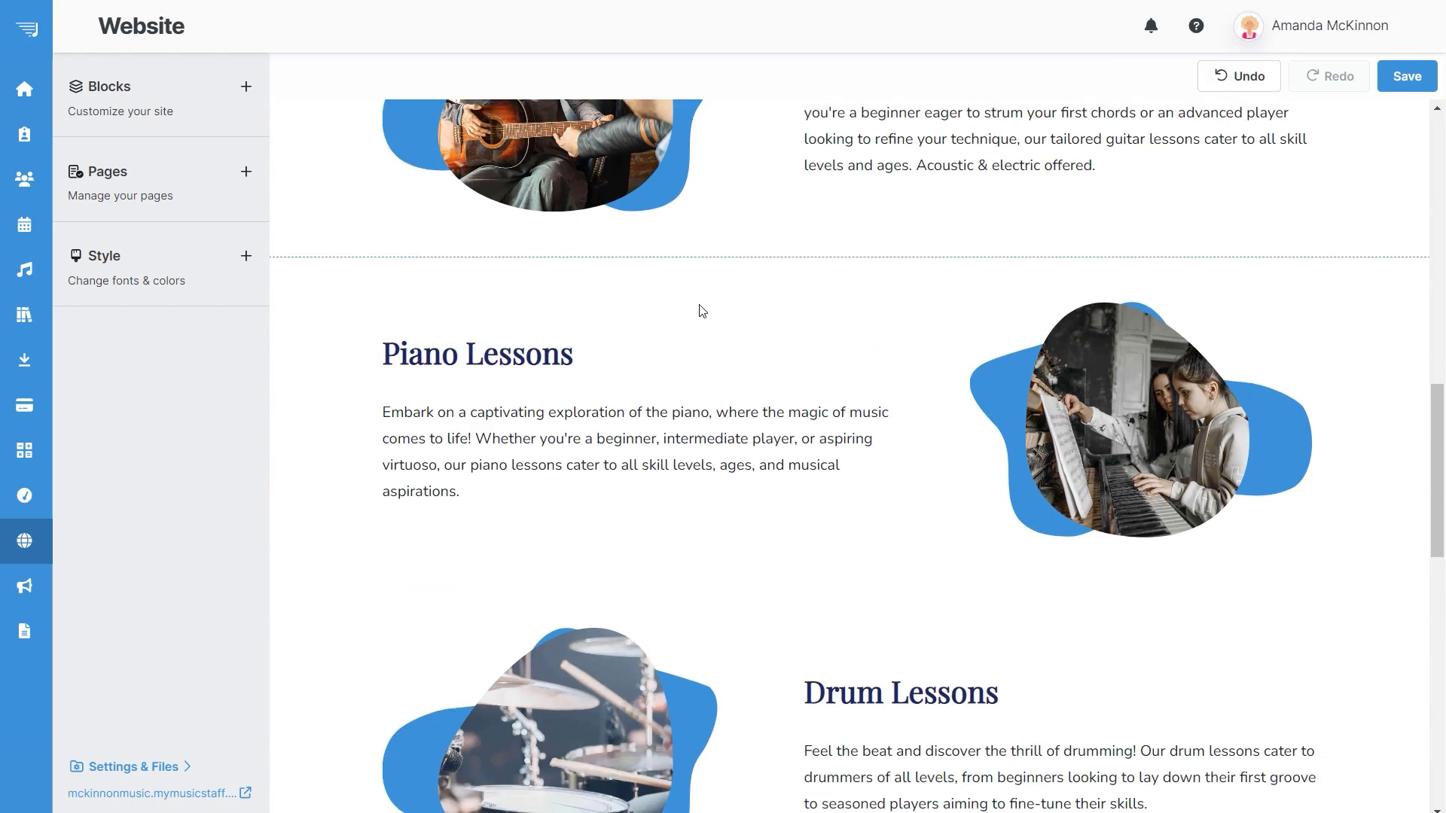
scroll(700, 310, down, 5)
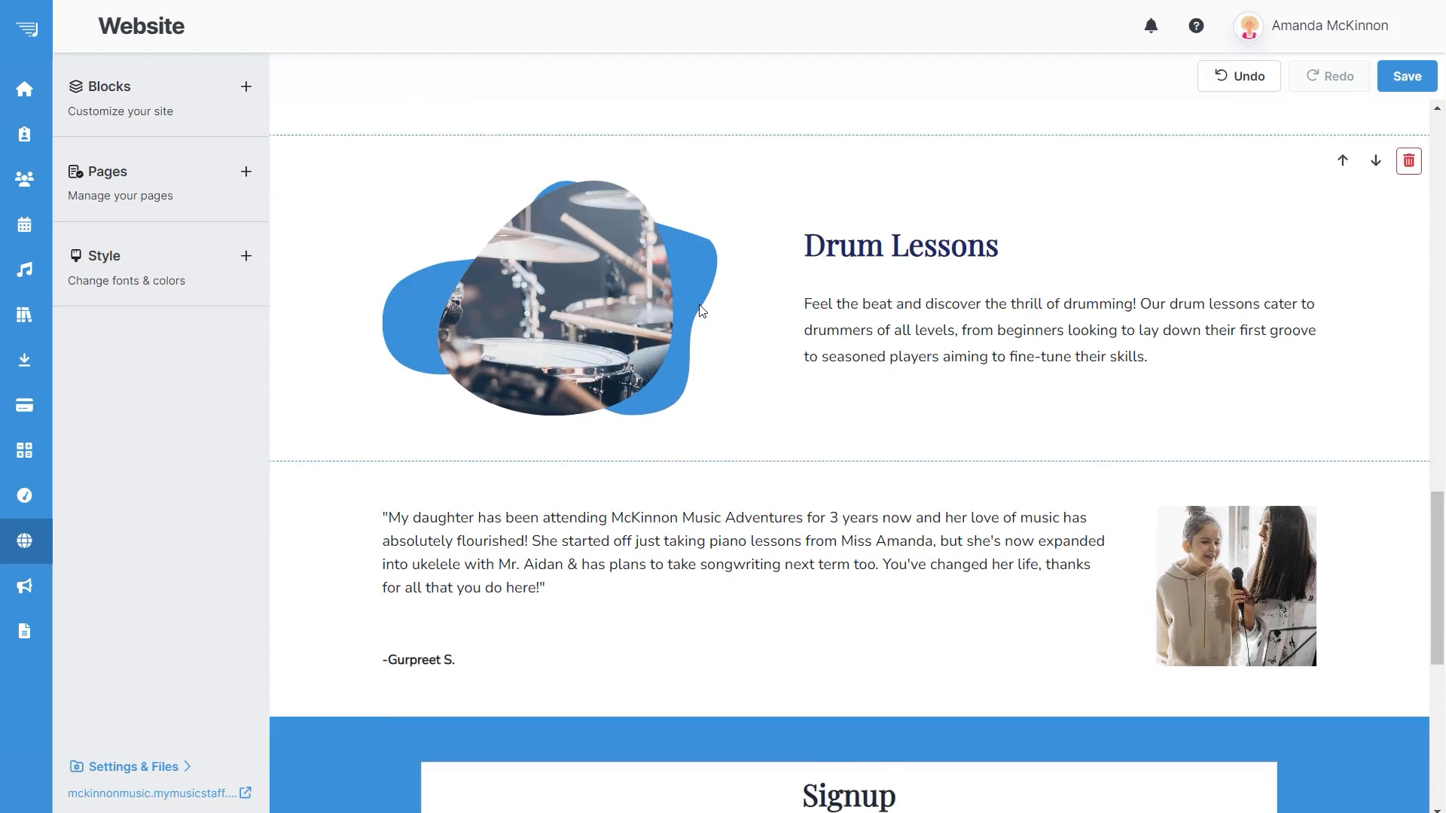
scroll(702, 311, down, 4)
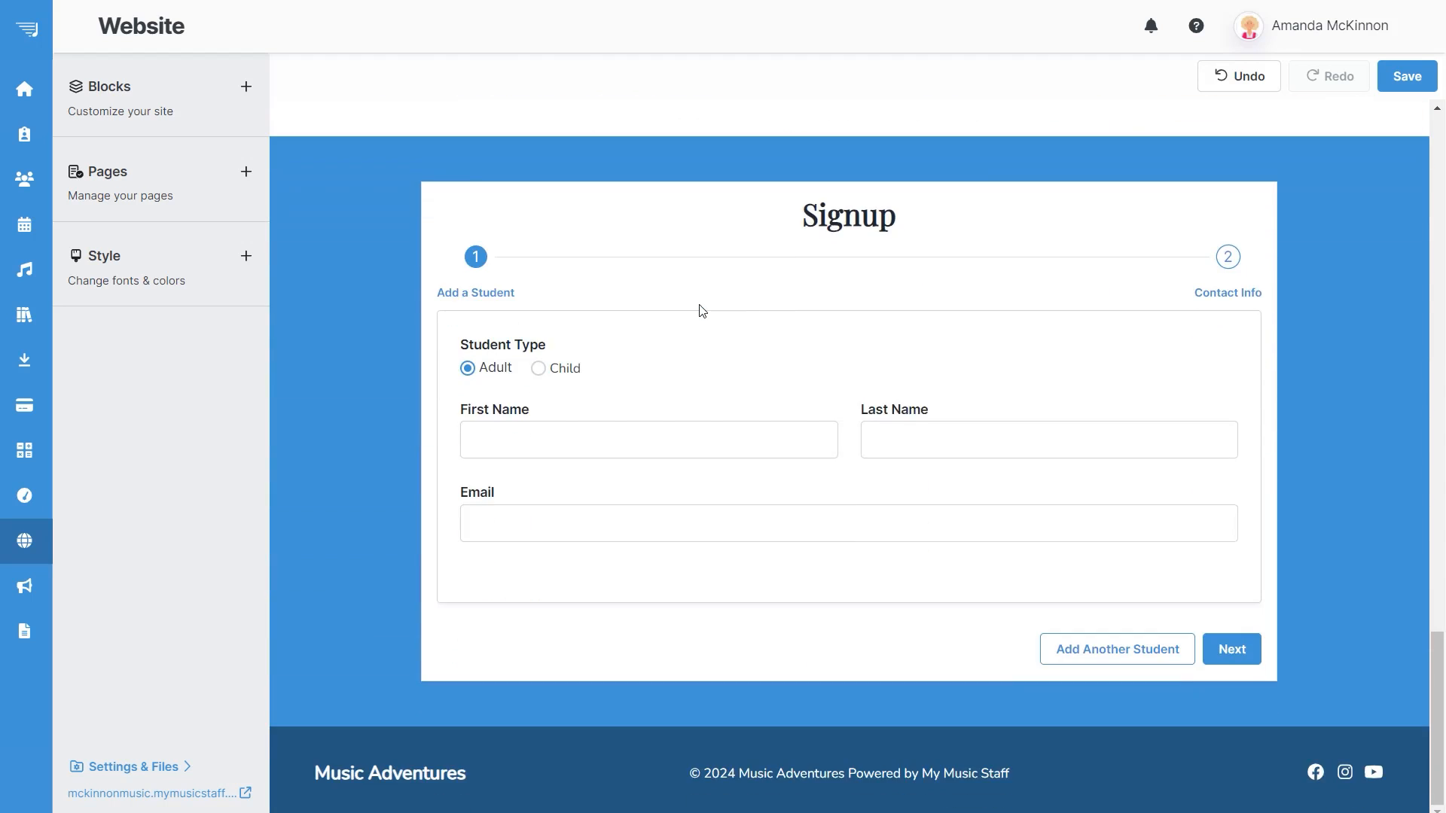
scroll(698, 310, up, 20)
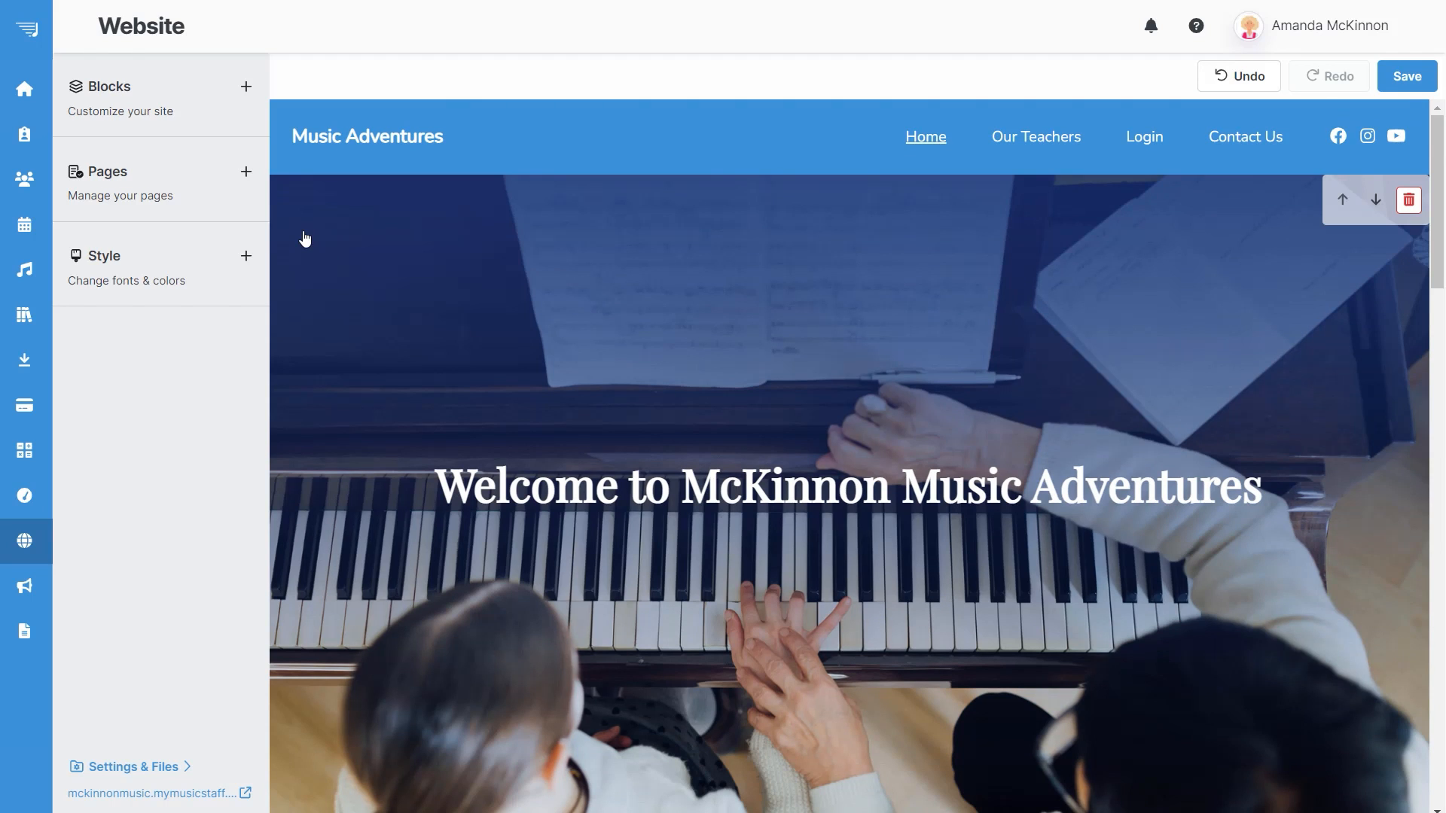
Show the Style templates and apply the dark-header template to the site
click(228, 258)
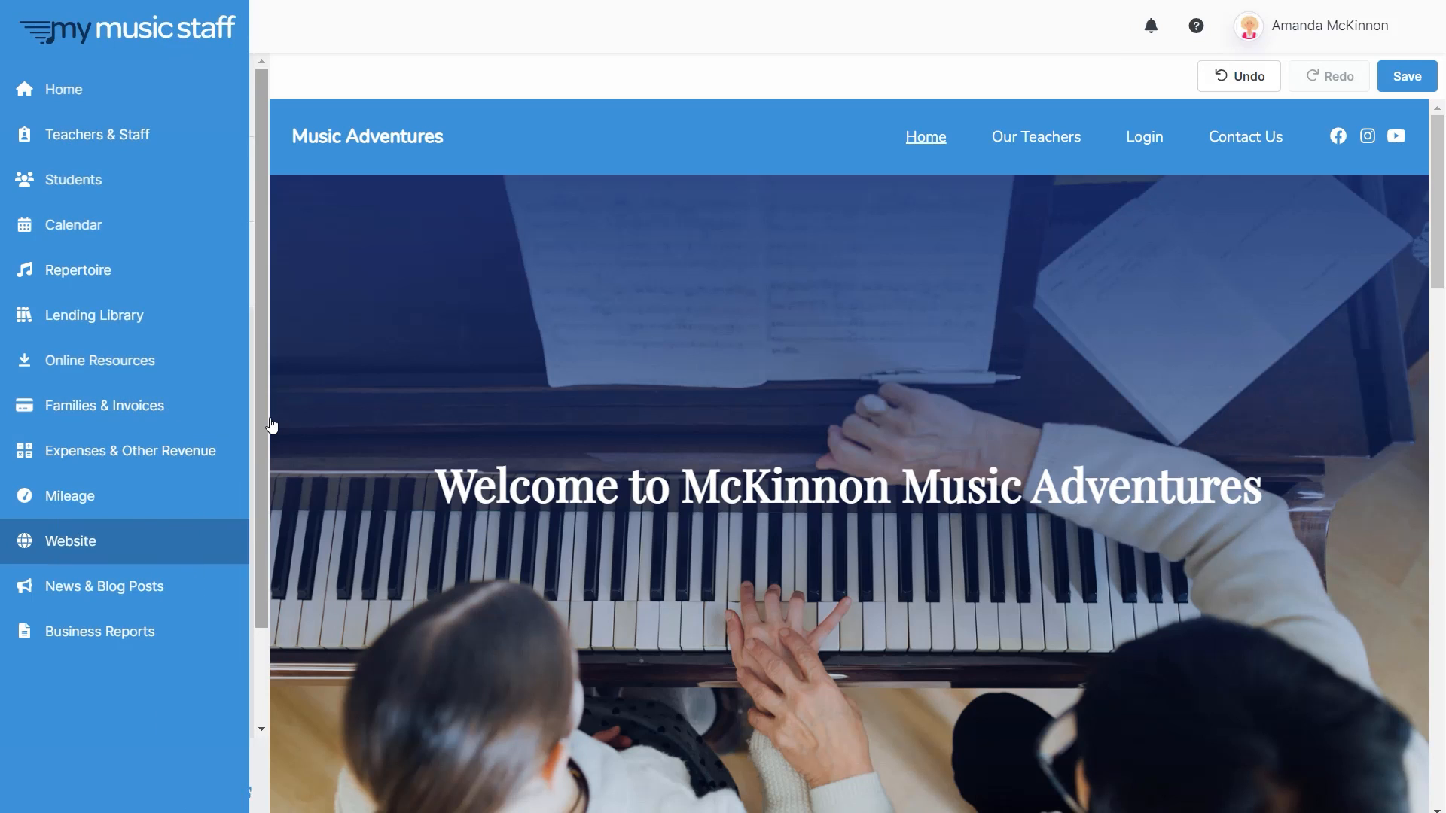
scroll(246, 436, down, 2)
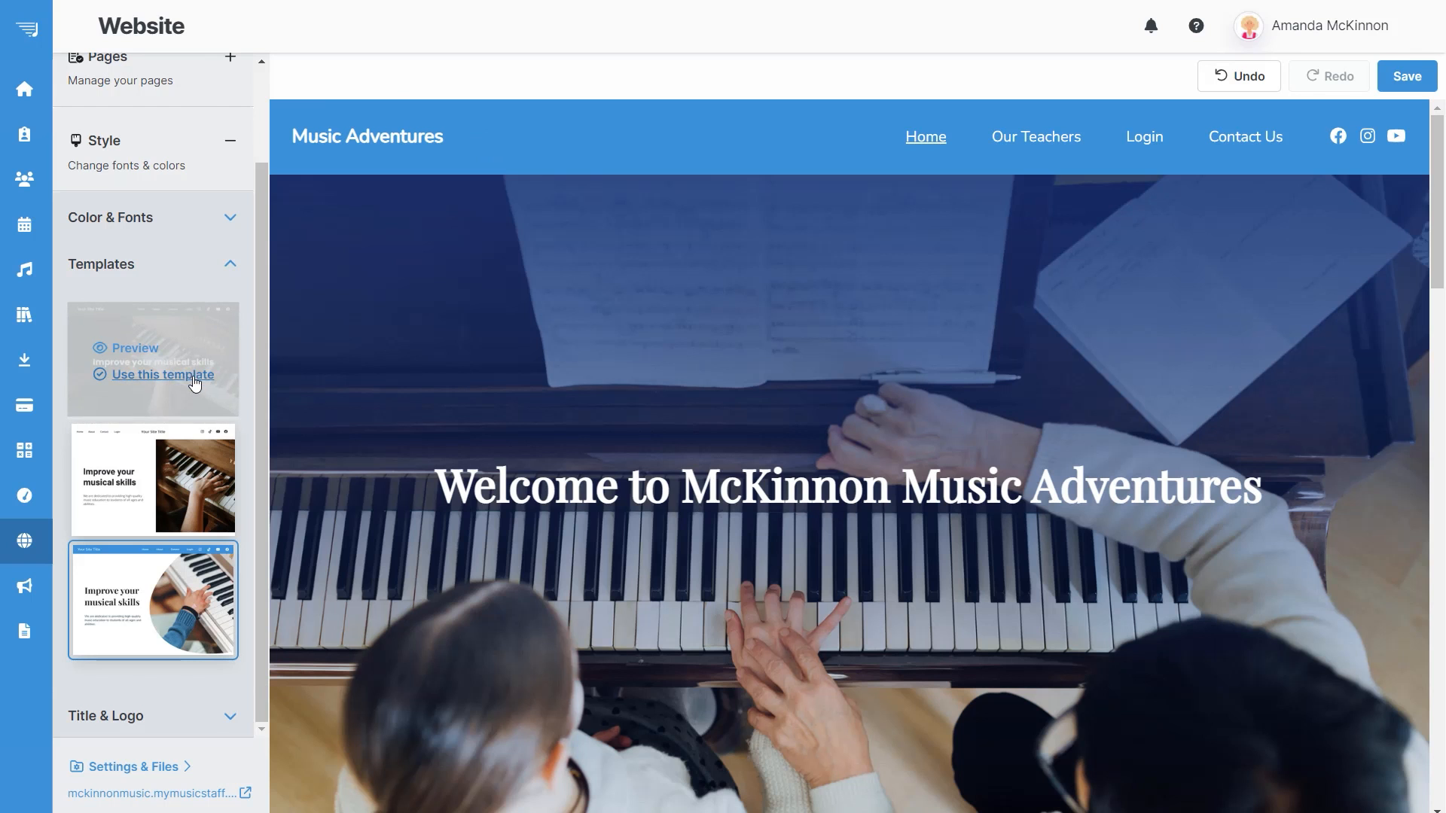
scroll(737, 188, down, 2)
scroll(738, 188, down, 10)
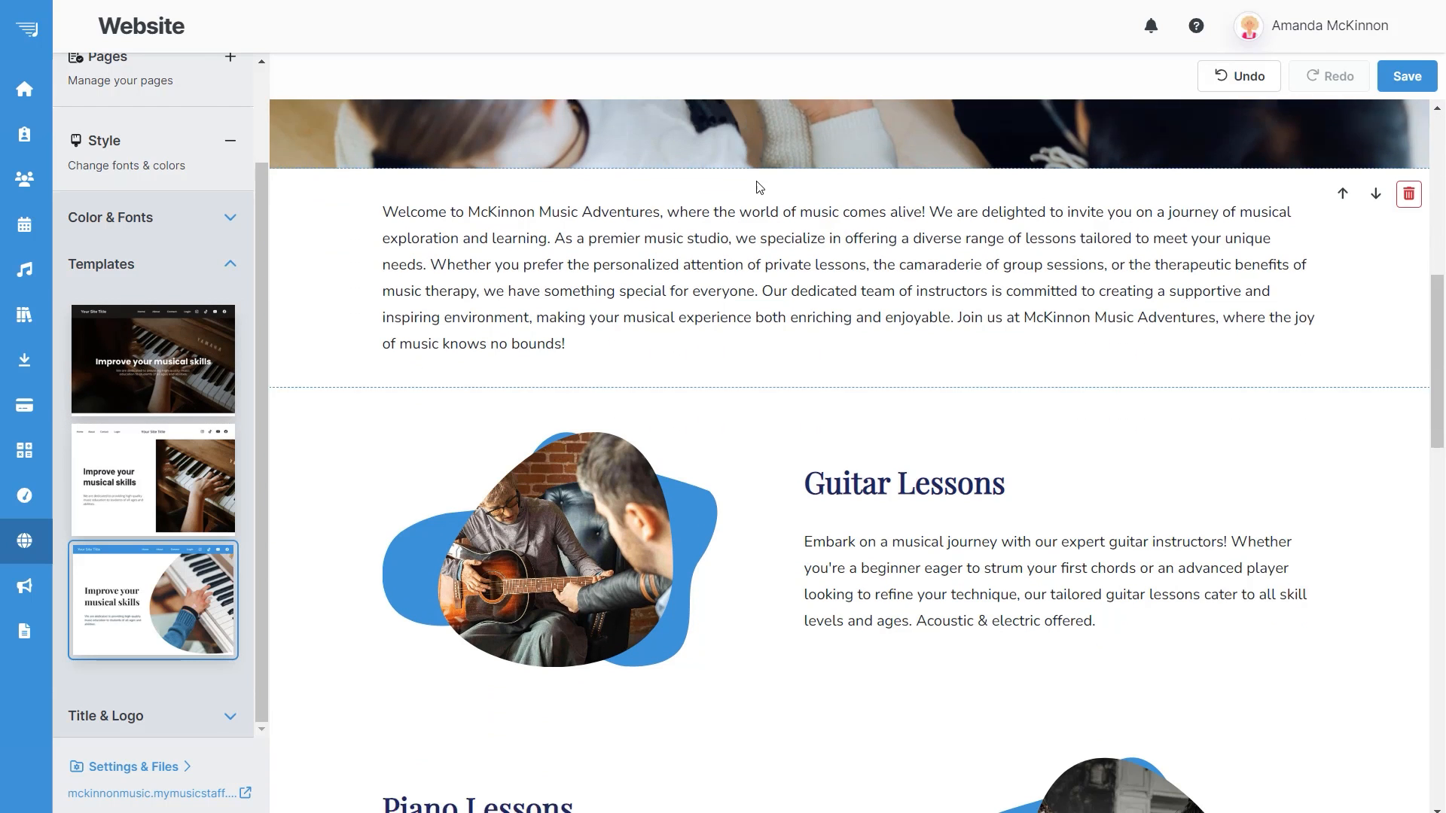
scroll(842, 241, down, 10)
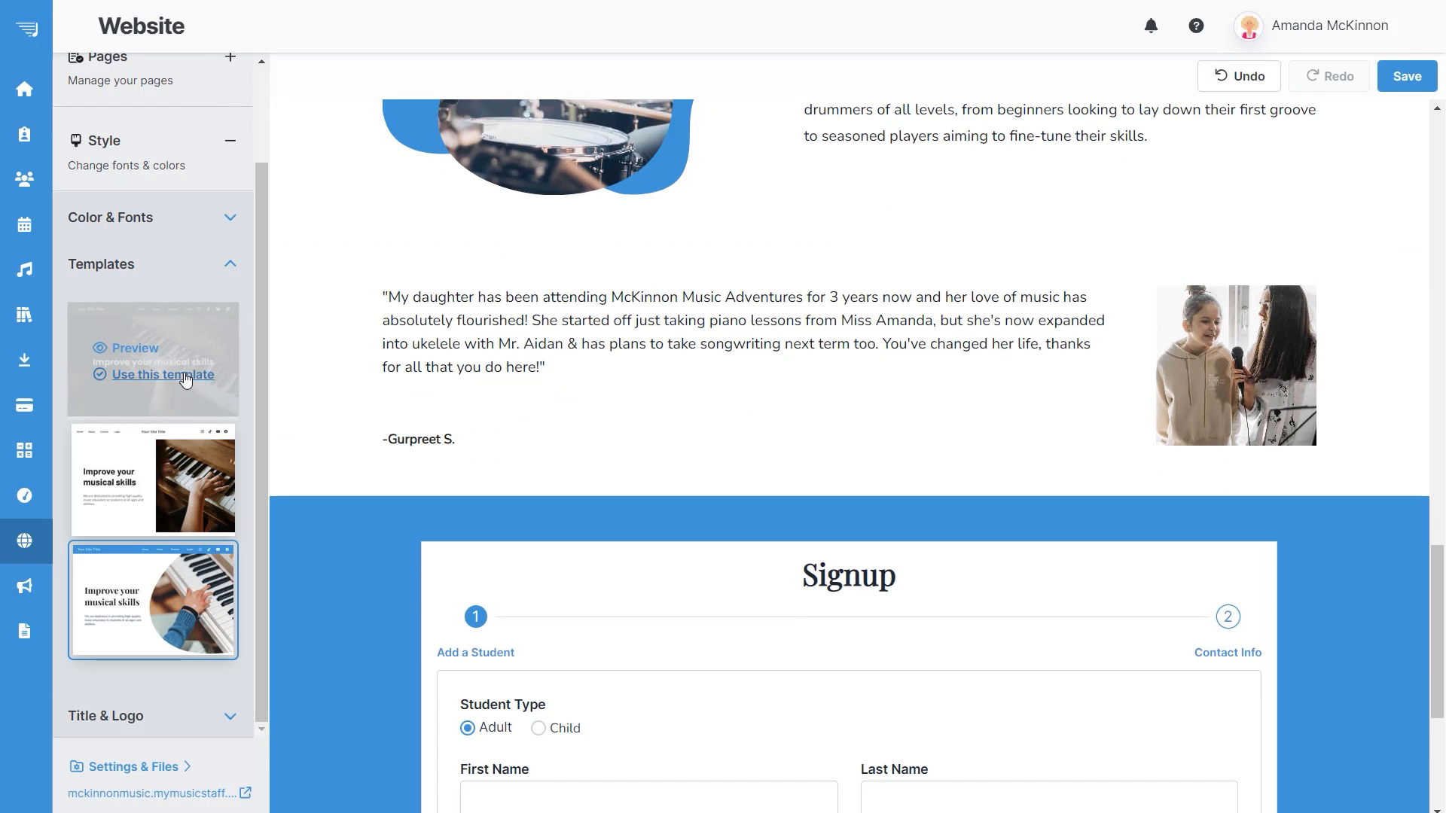
click(163, 375)
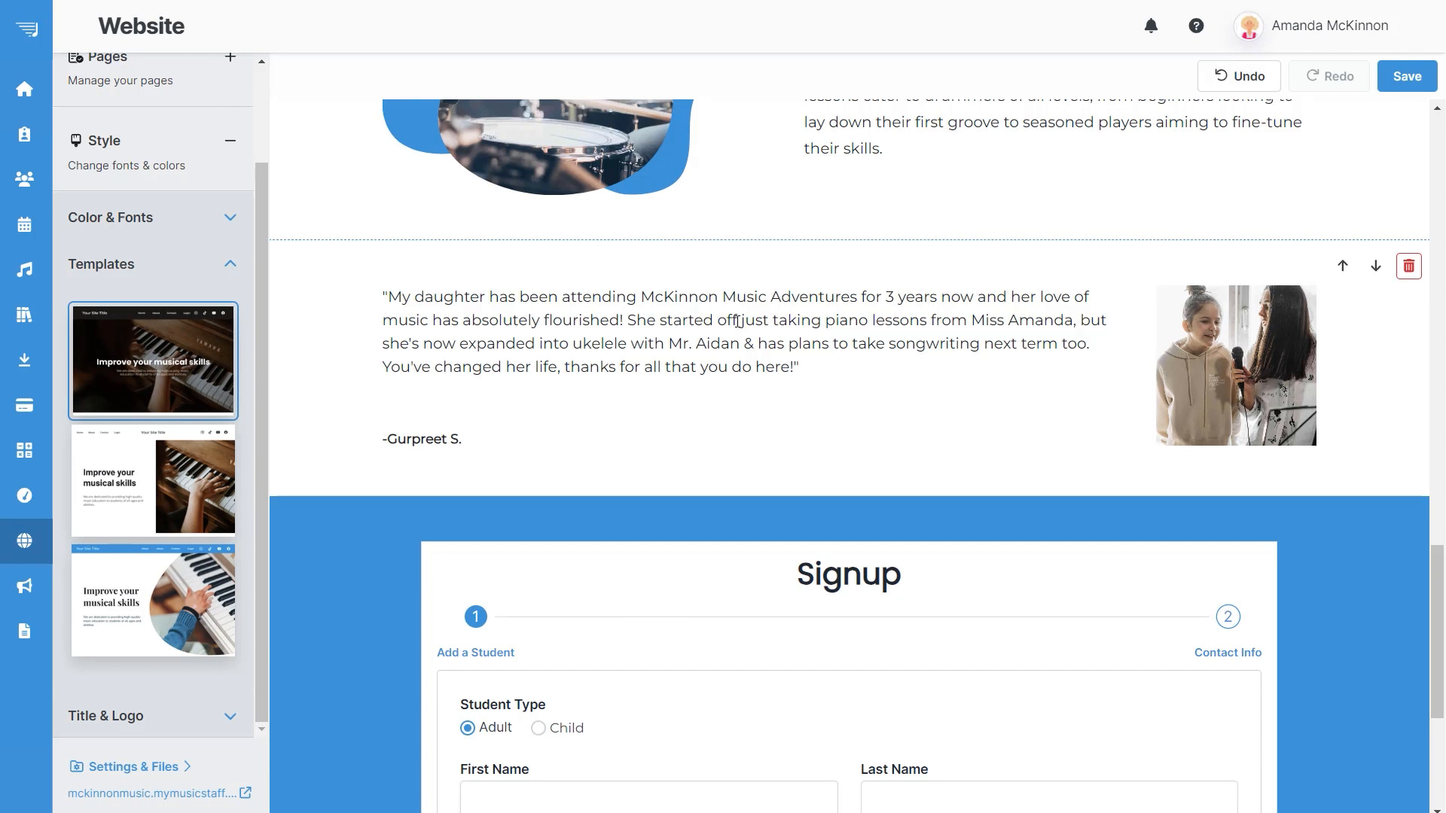
scroll(779, 413, up, 15)
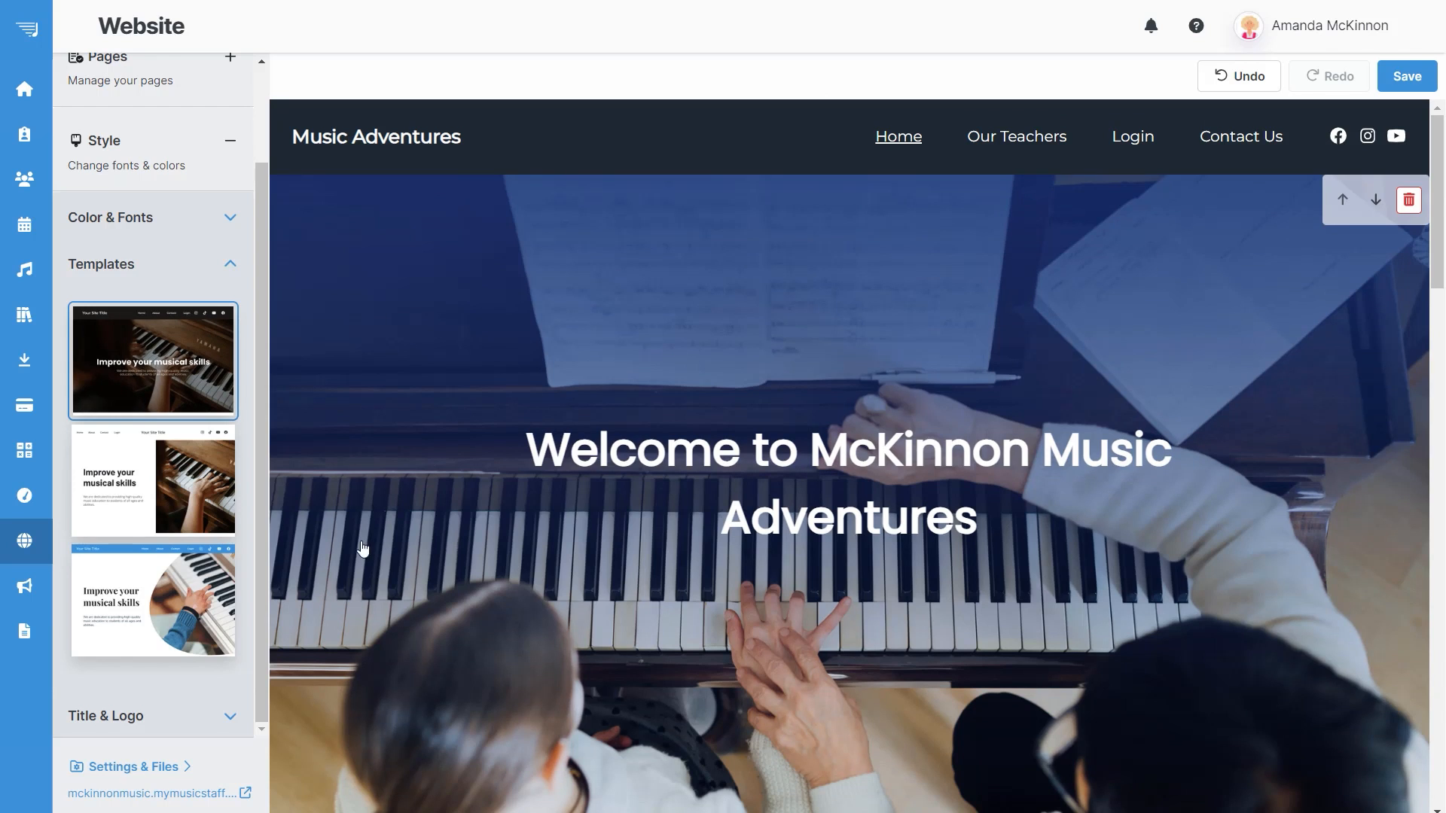
Try the blue-header and white-header templates for comparison, and reapply the dark-header template
click(170, 616)
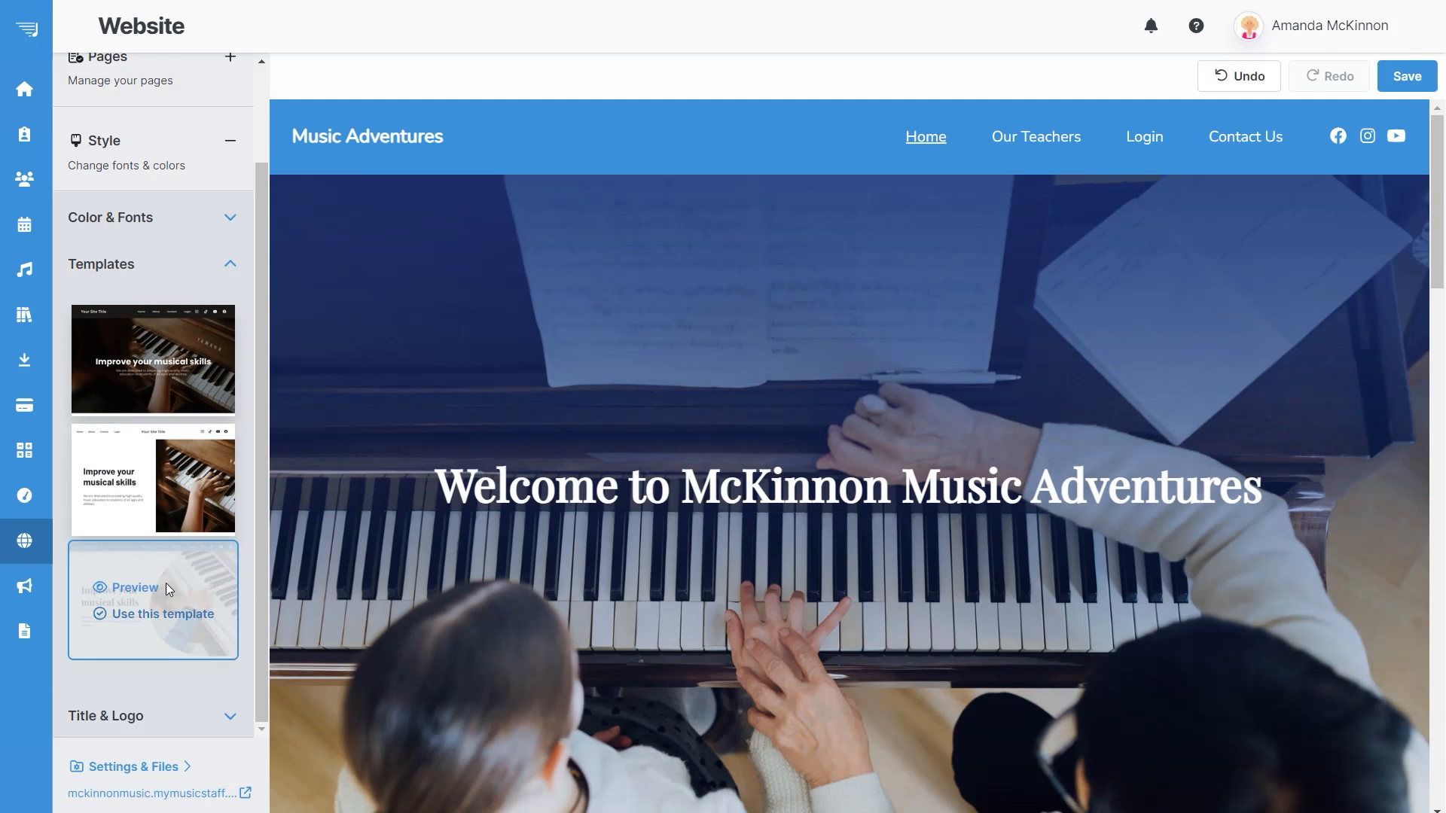
click(164, 375)
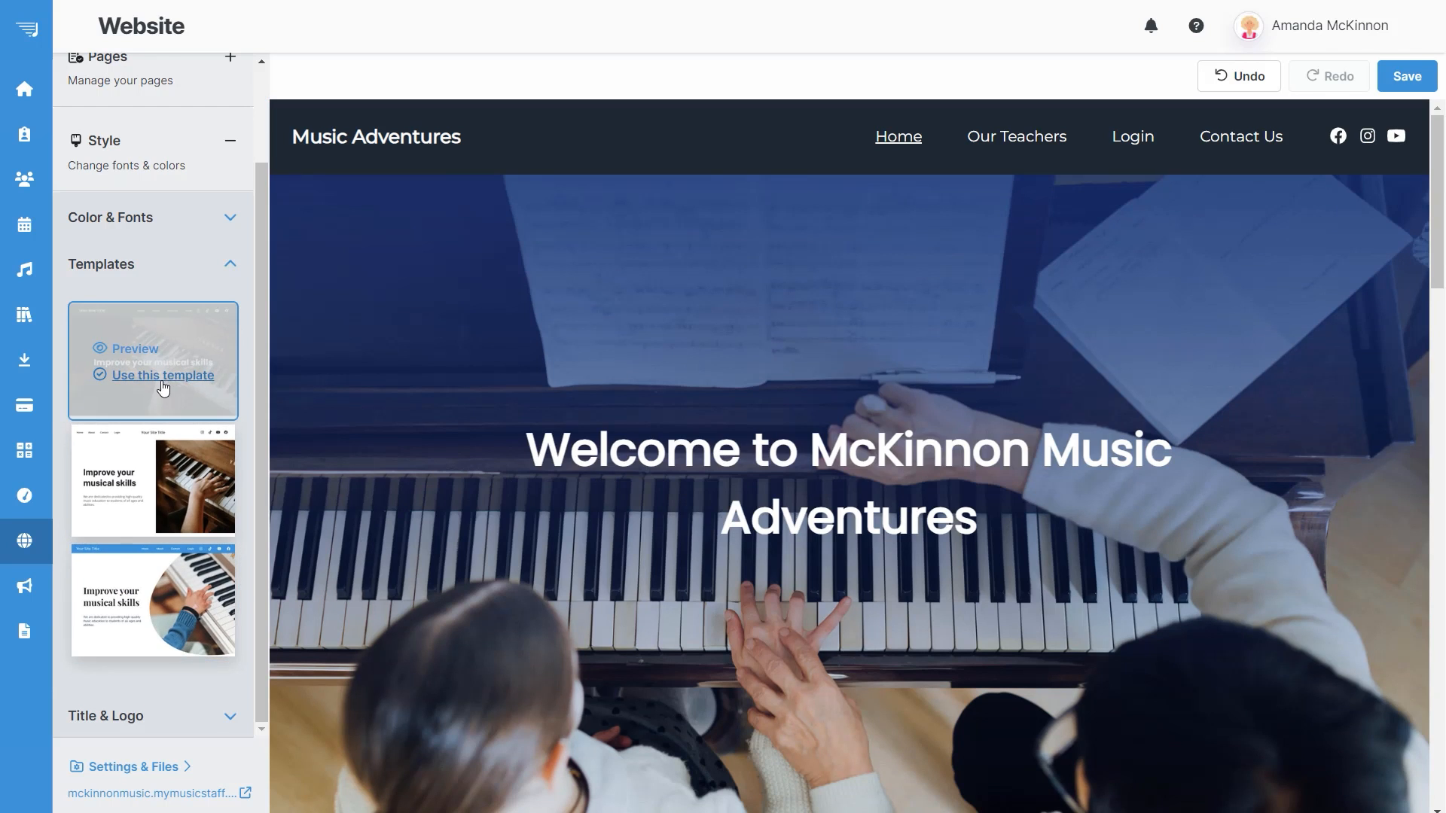
click(155, 495)
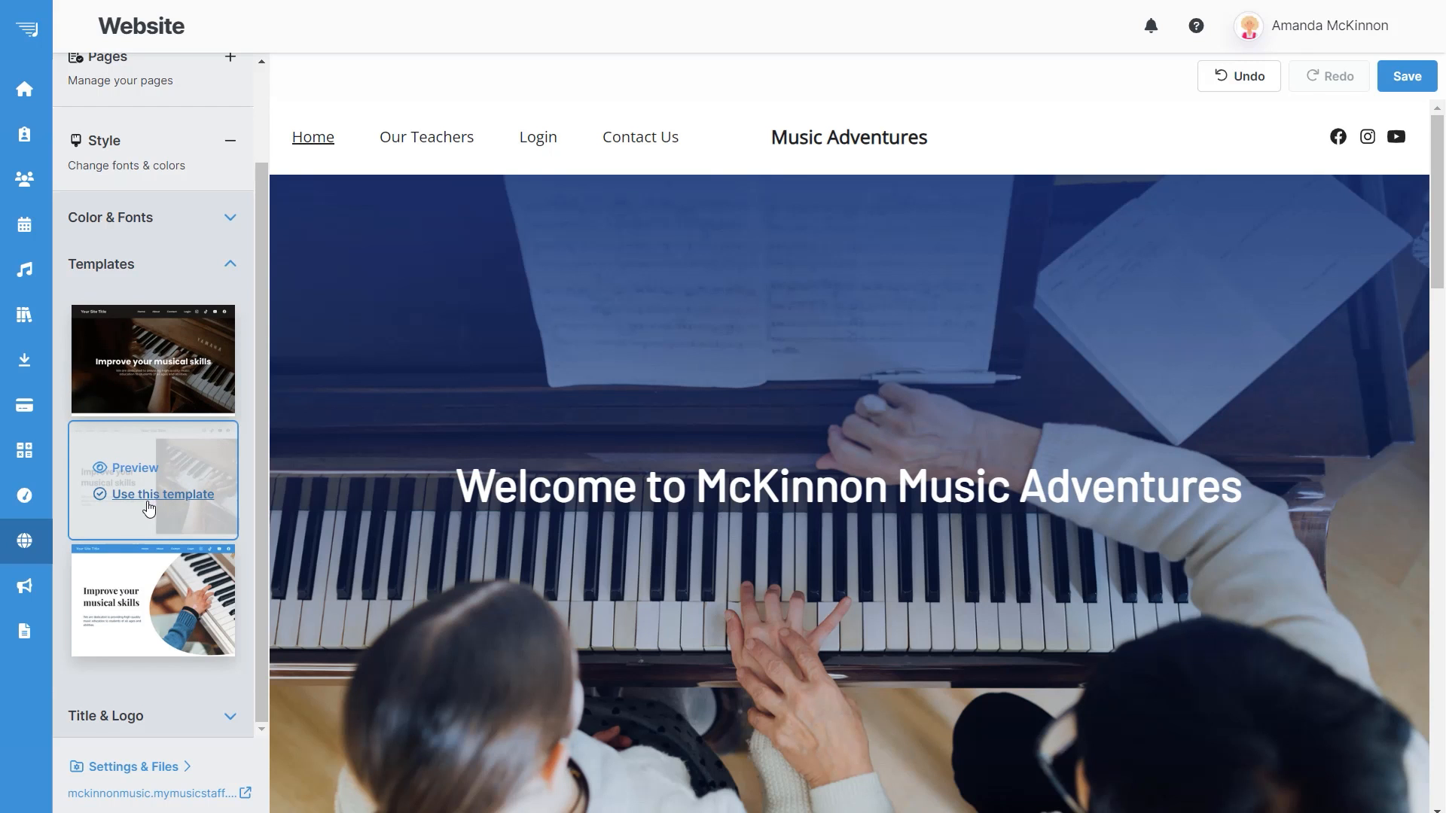
click(177, 375)
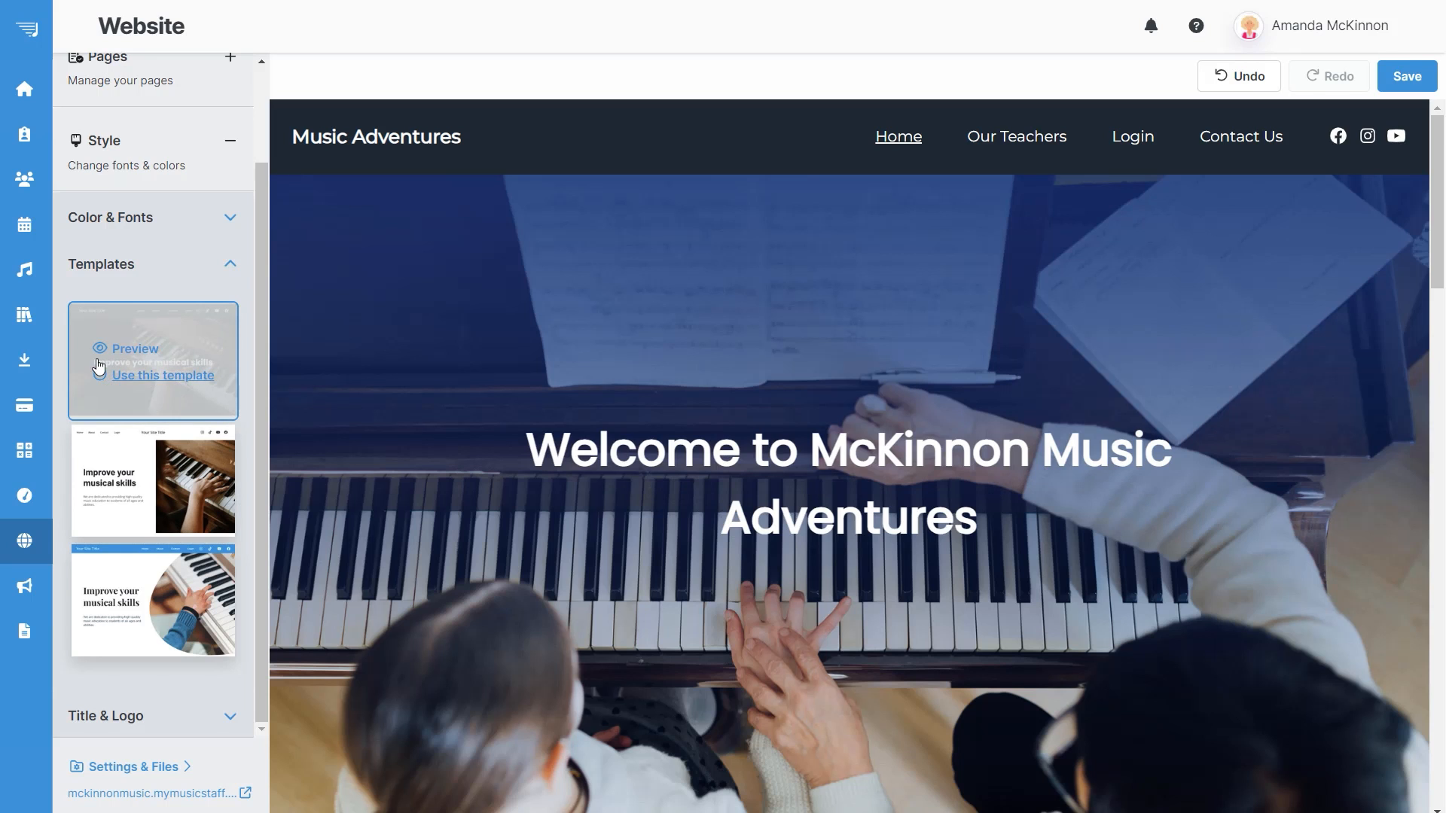
Collapse the templates and set the Header Color to dark blue #000B3F in the Color & Fonts settings
click(175, 261)
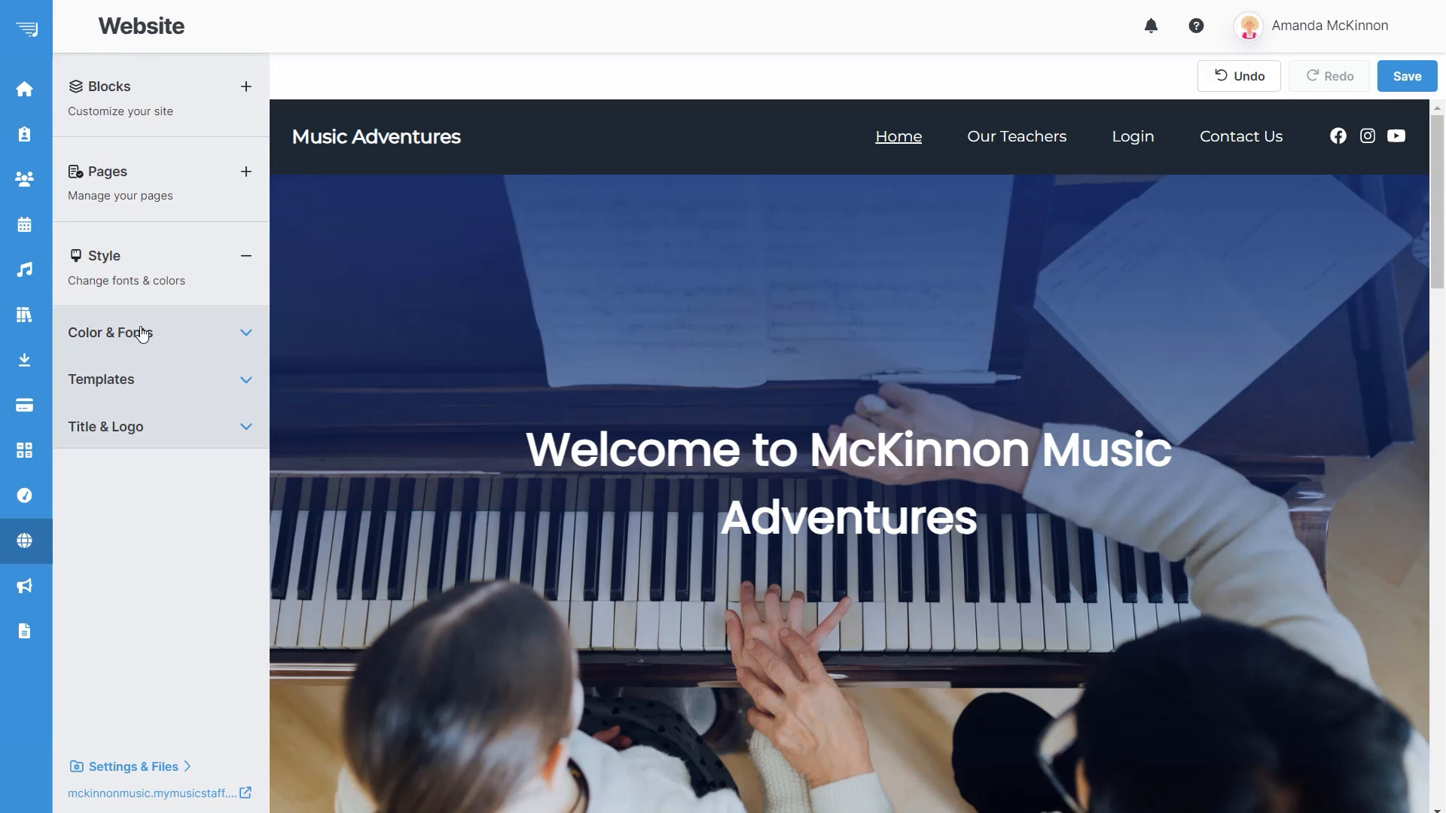
click(141, 331)
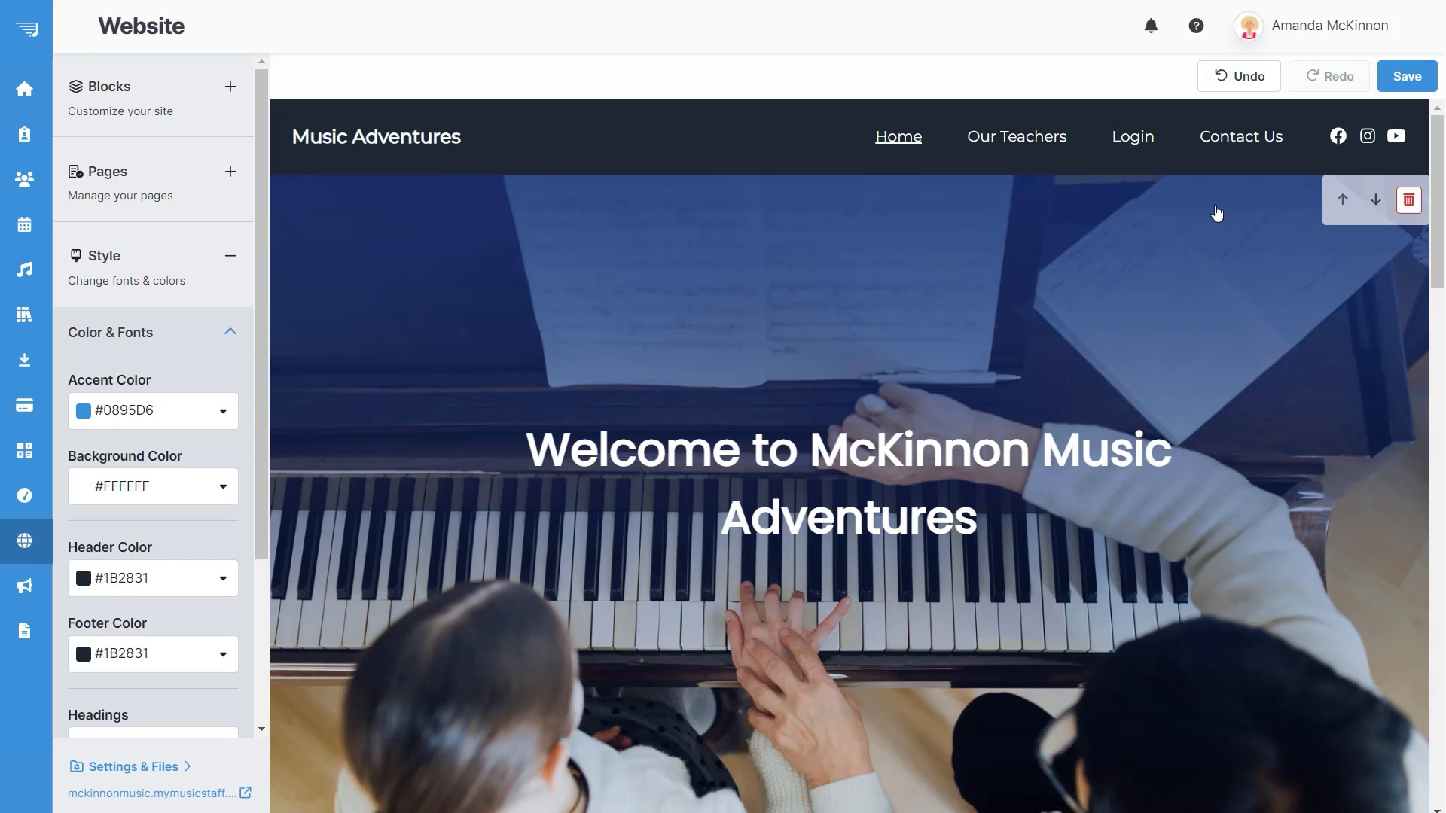
click(138, 585)
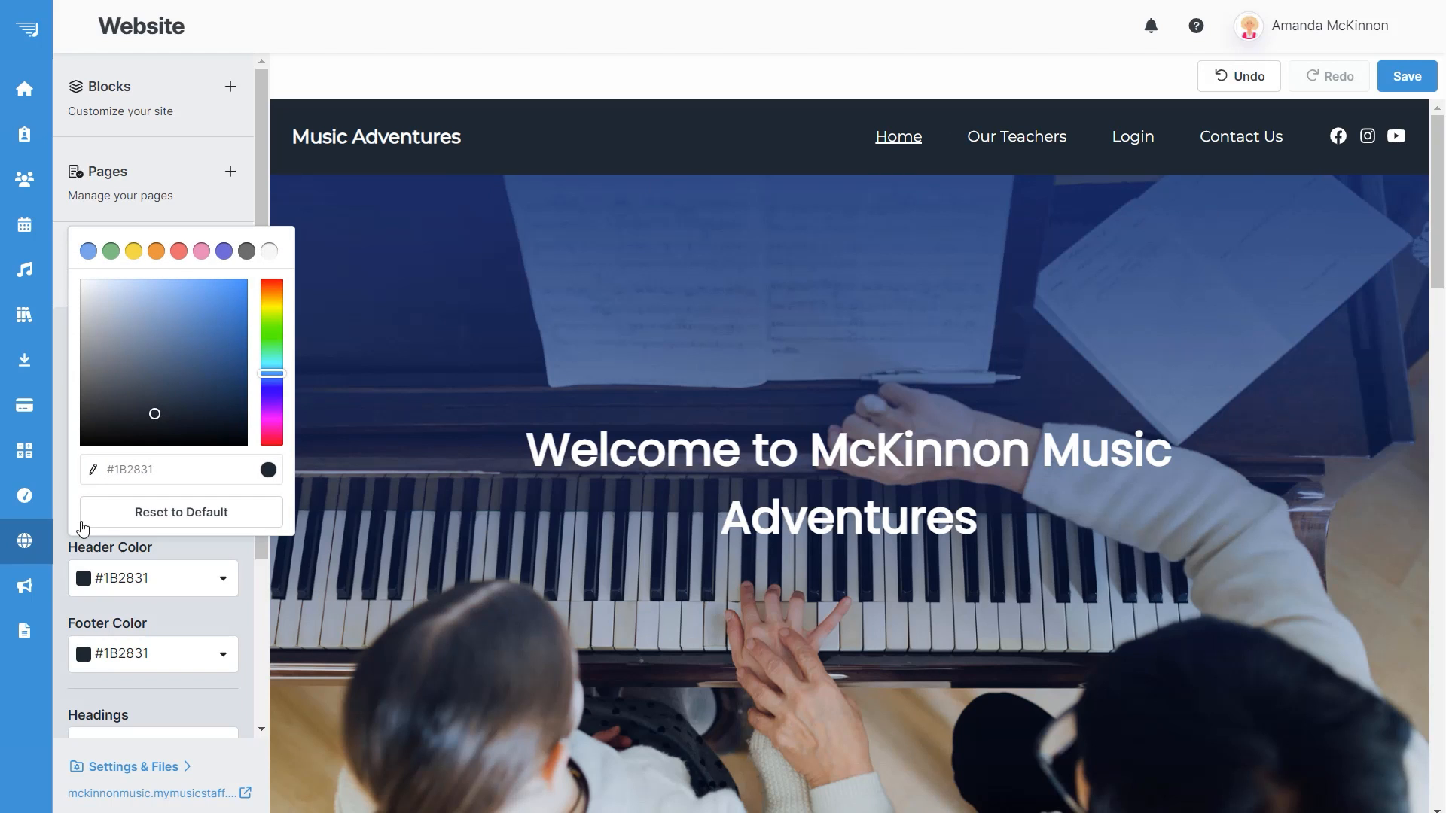
mouse_move(154, 414)
mouse_down()
mouse_move(201, 390)
mouse_move(251, 410)
mouse_up()
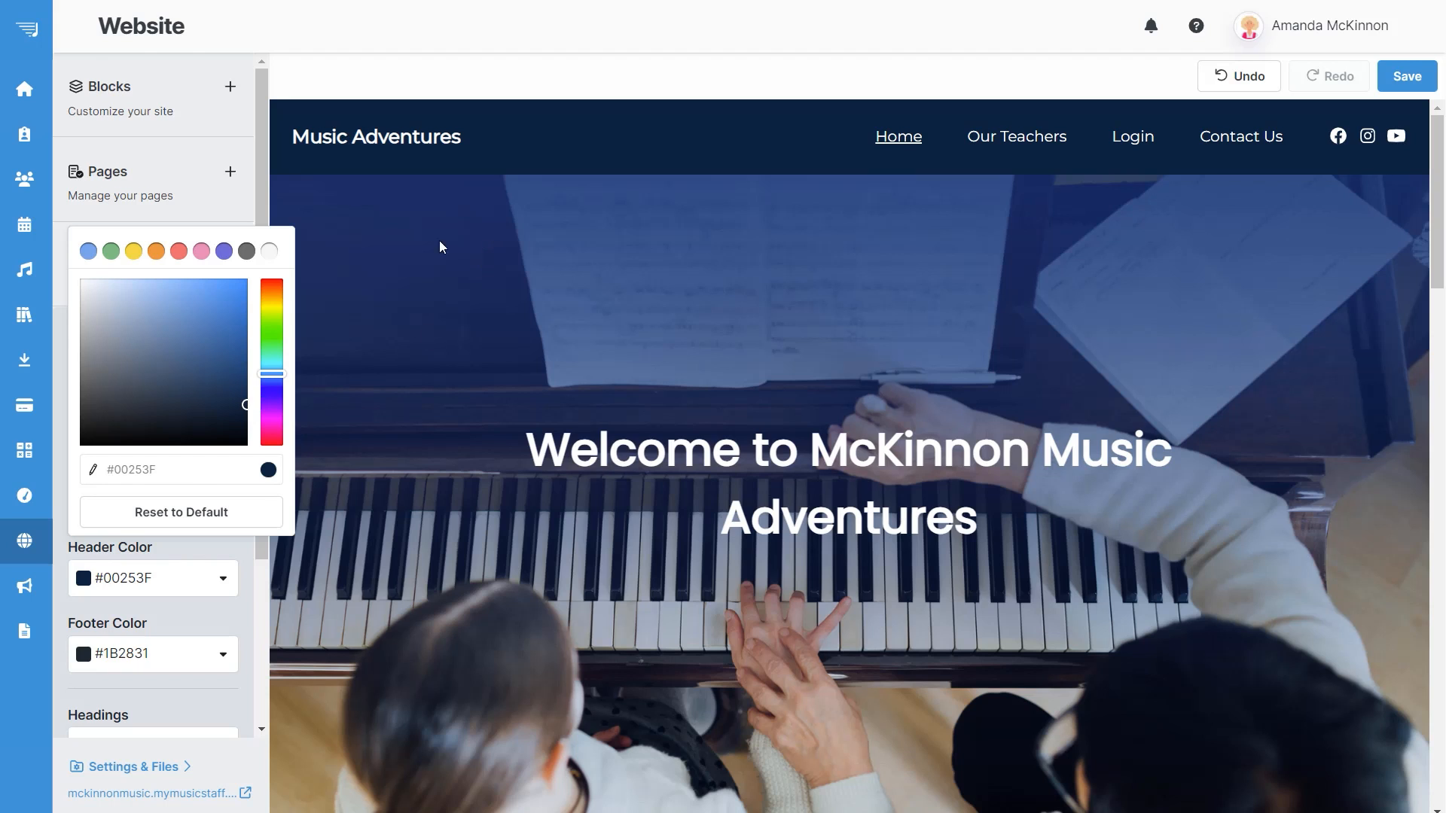
drag(260, 375, 281, 393)
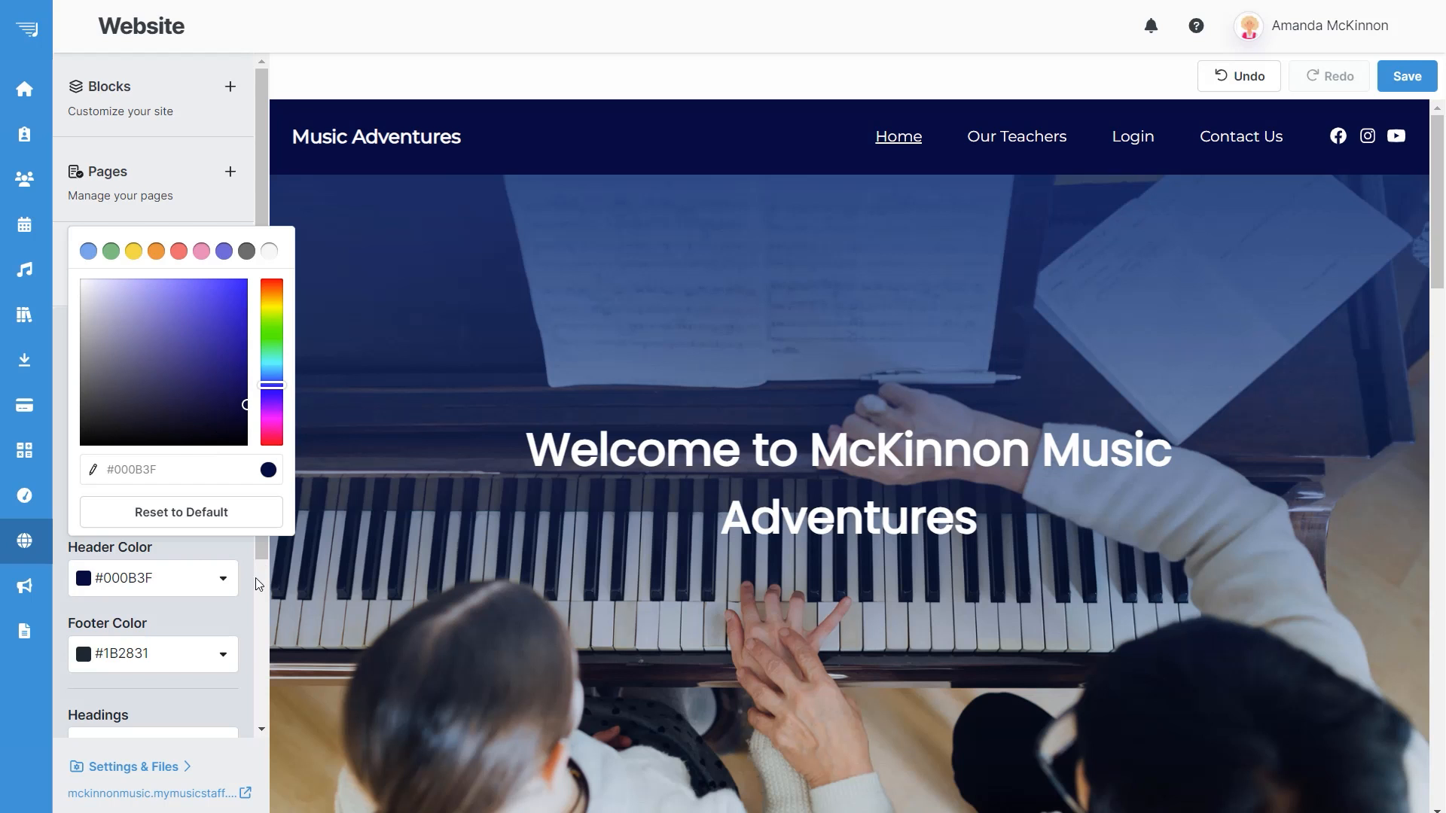
click(223, 616)
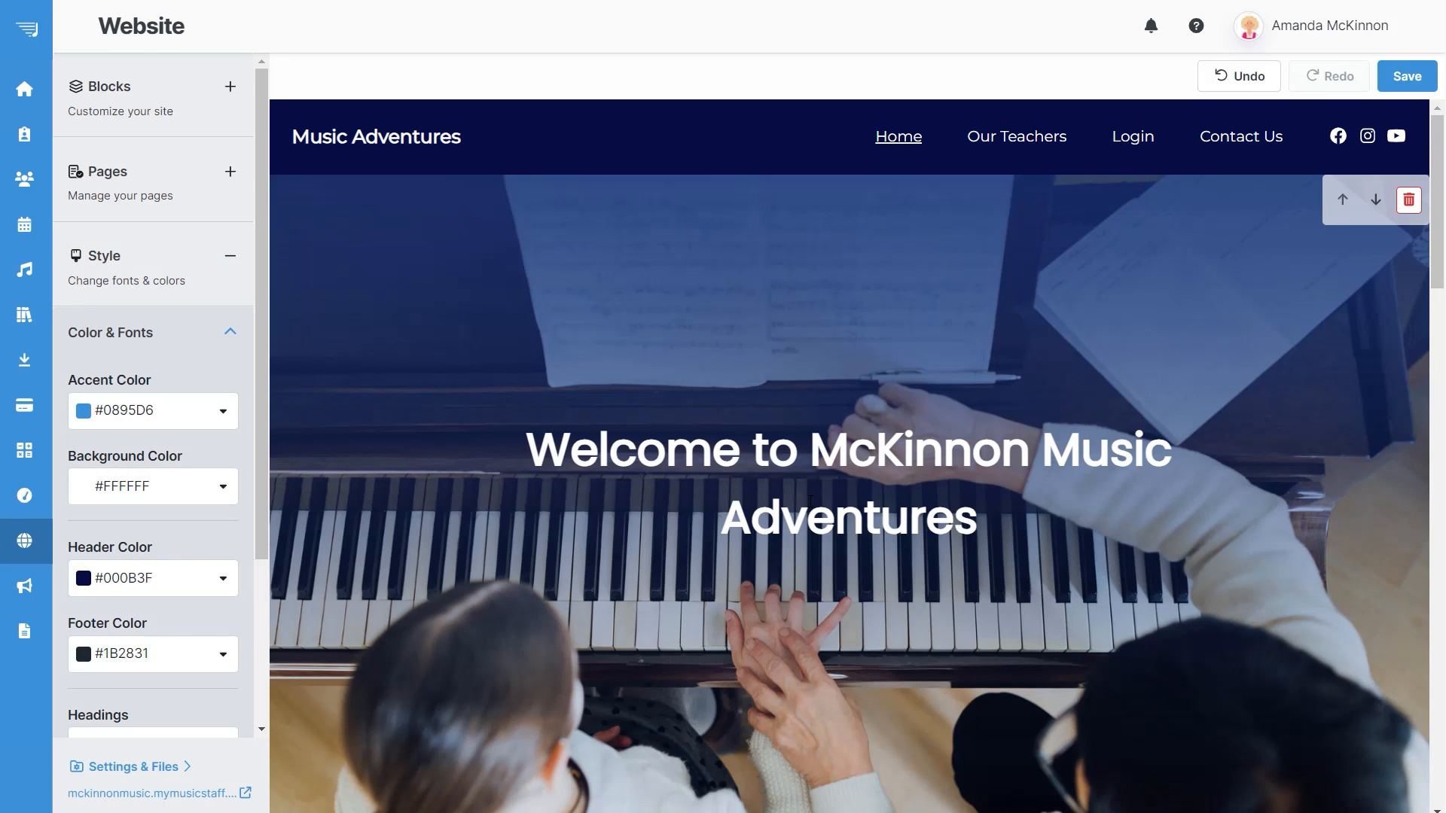
Review how the dark header styling looks across the Home page's lesson blocks, testimonial, Signup form and footer
scroll(811, 498, down, 9)
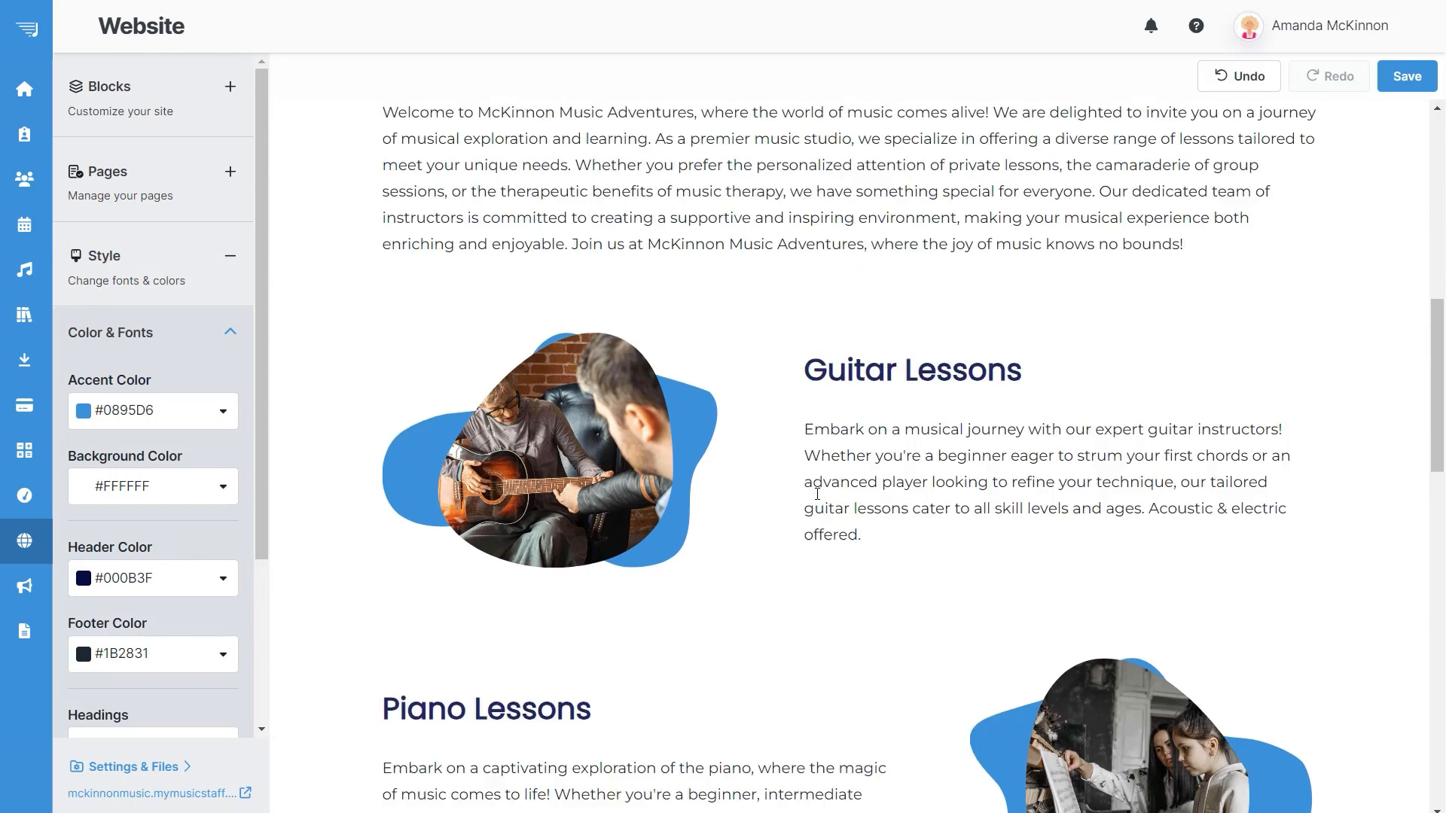
scroll(817, 494, down, 1)
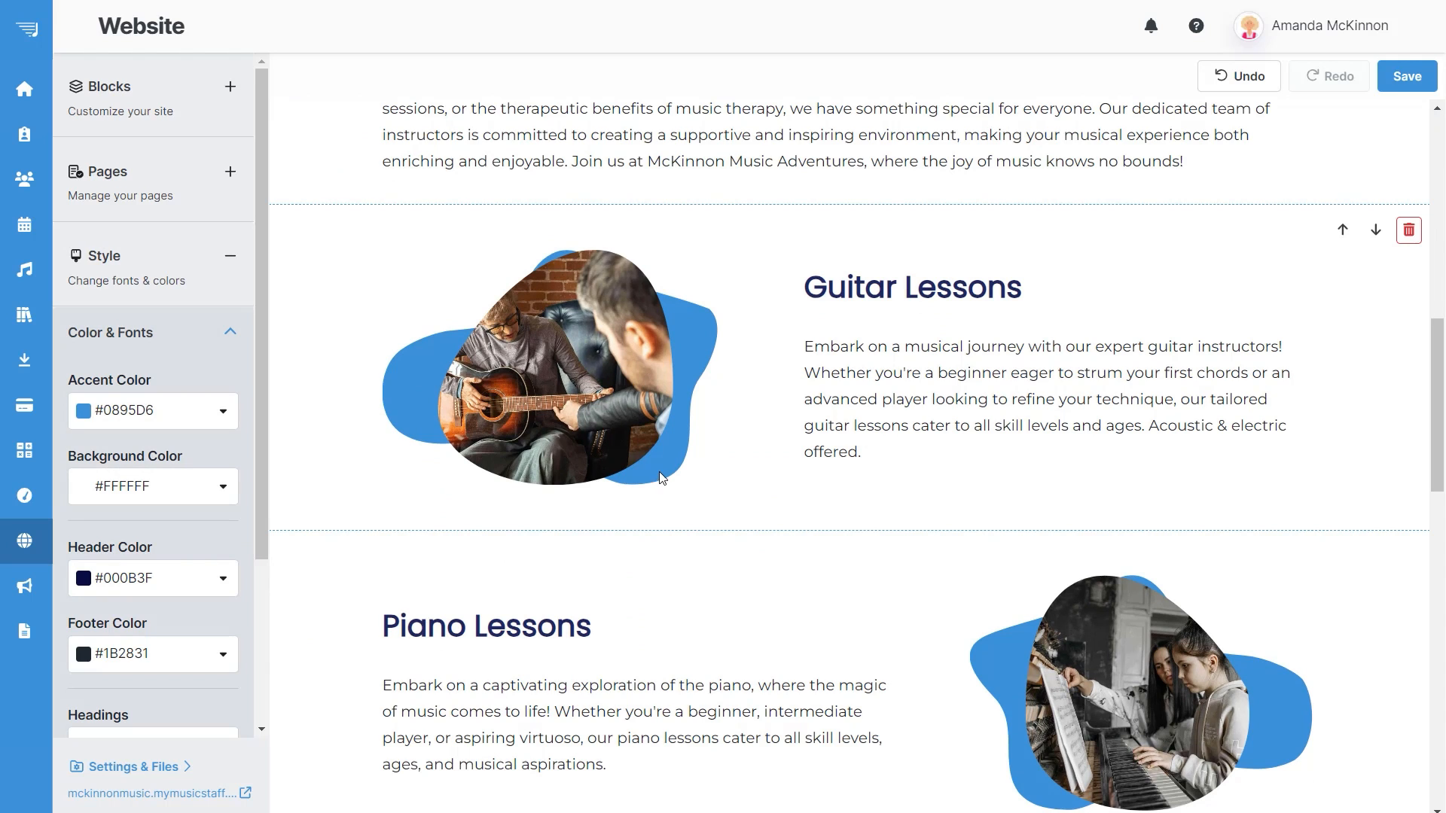
scroll(658, 471, down, 2)
scroll(1000, 455, down, 2)
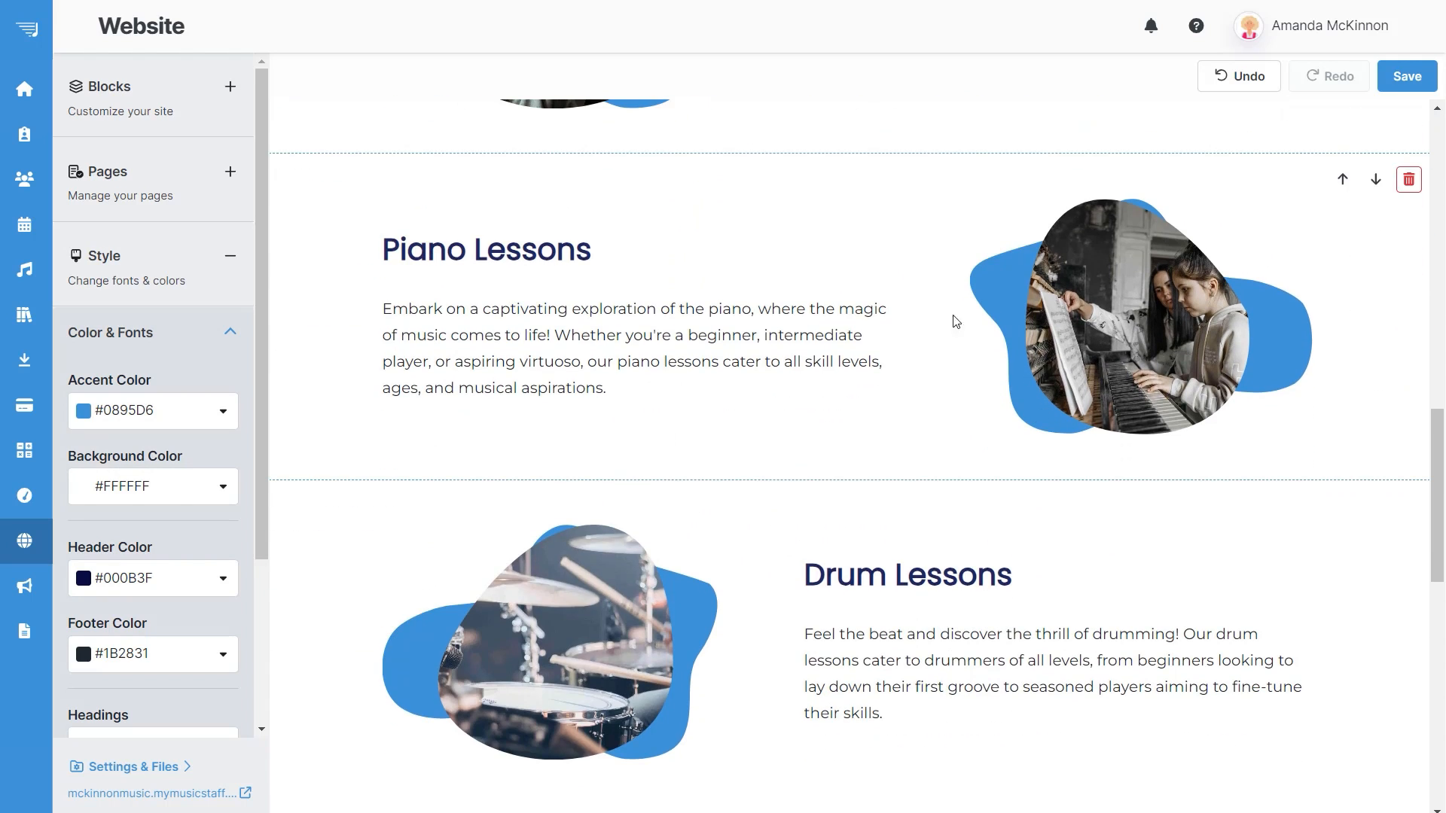
scroll(1009, 375, down, 6)
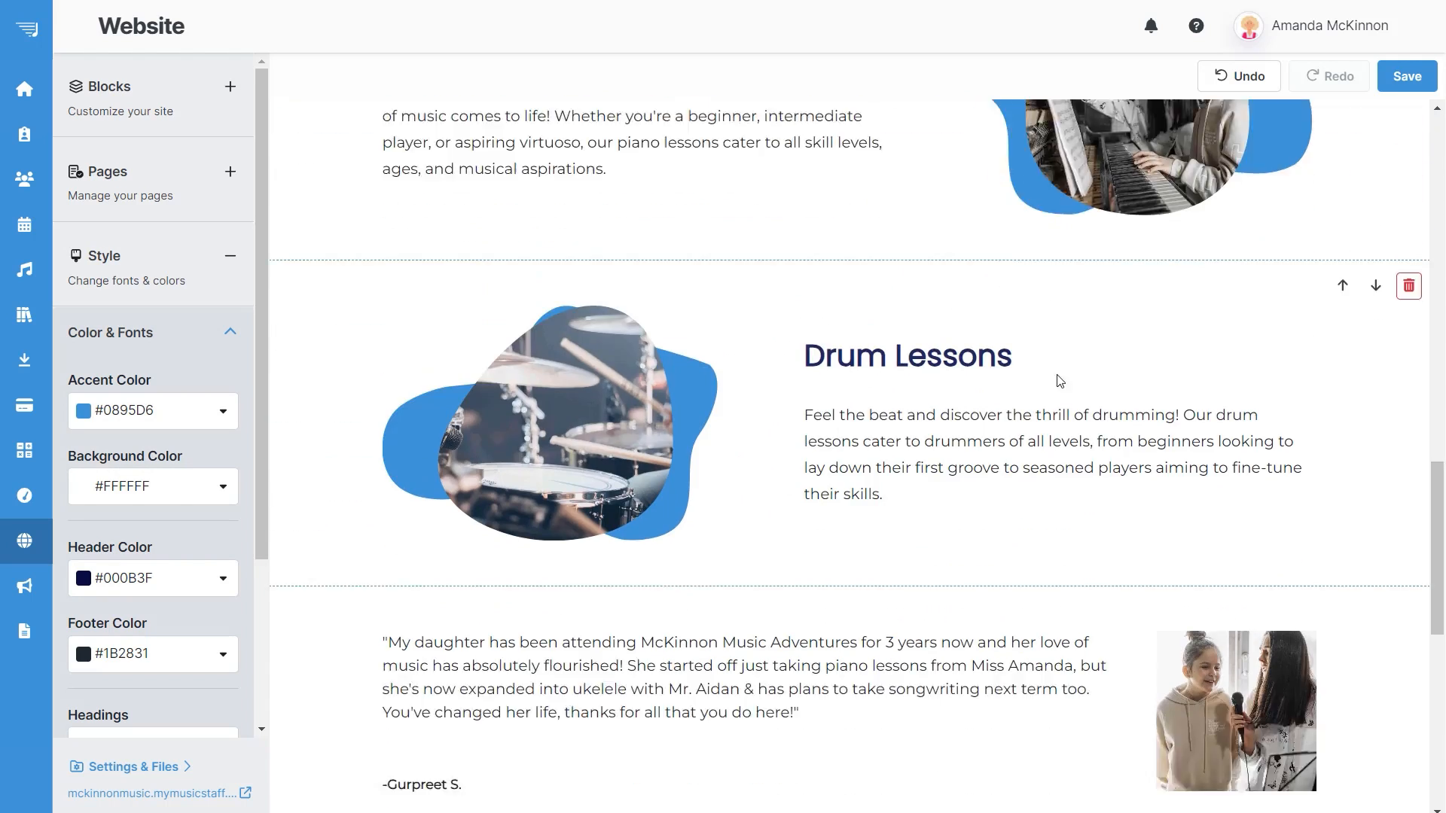
scroll(324, 618, down, 4)
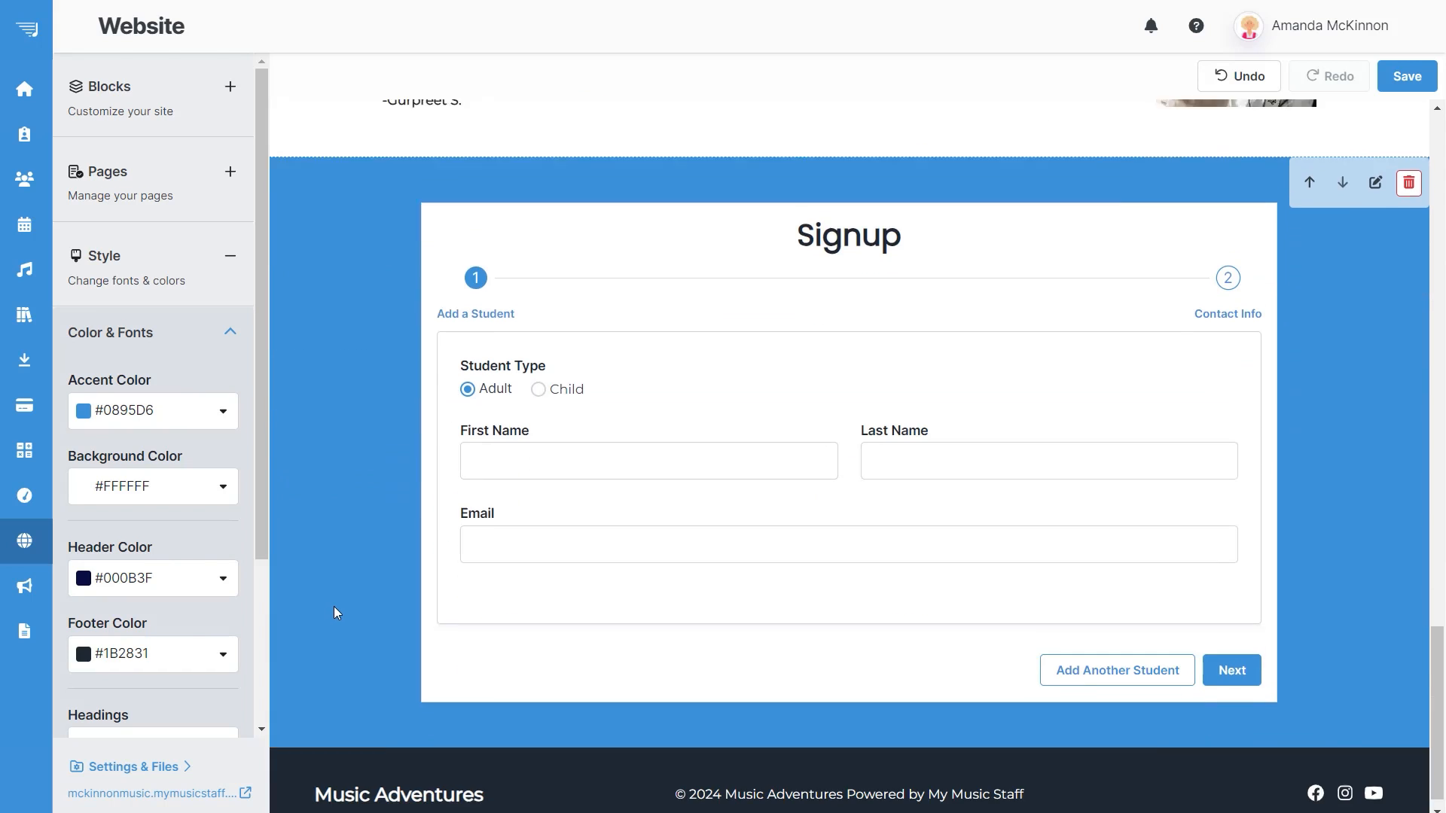
scroll(332, 605, up, 5)
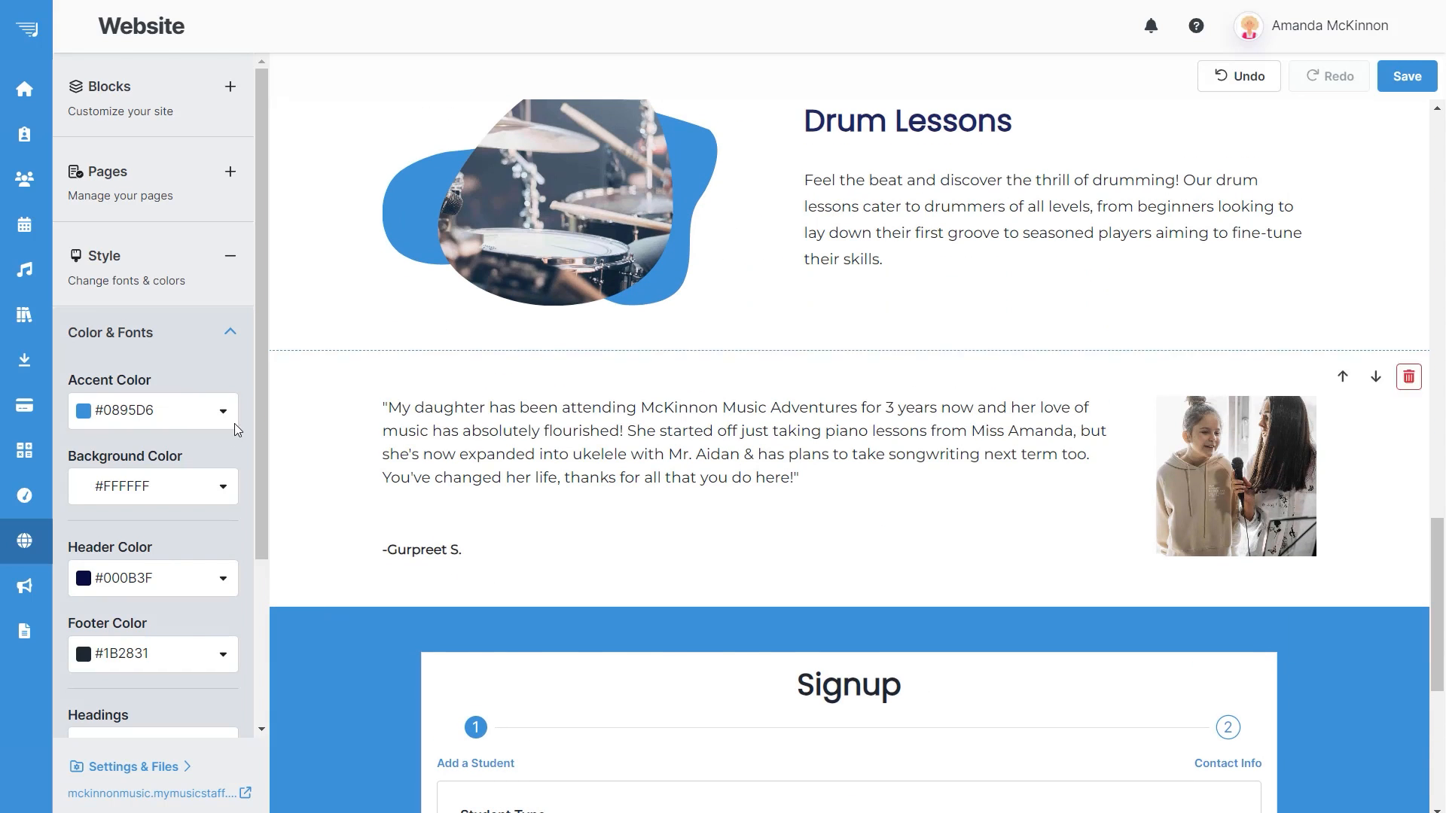
Set the Accent Color to slate blue #44647A and check it across the Home page's lesson blocks and Signup section
click(216, 420)
drag(184, 513, 155, 569)
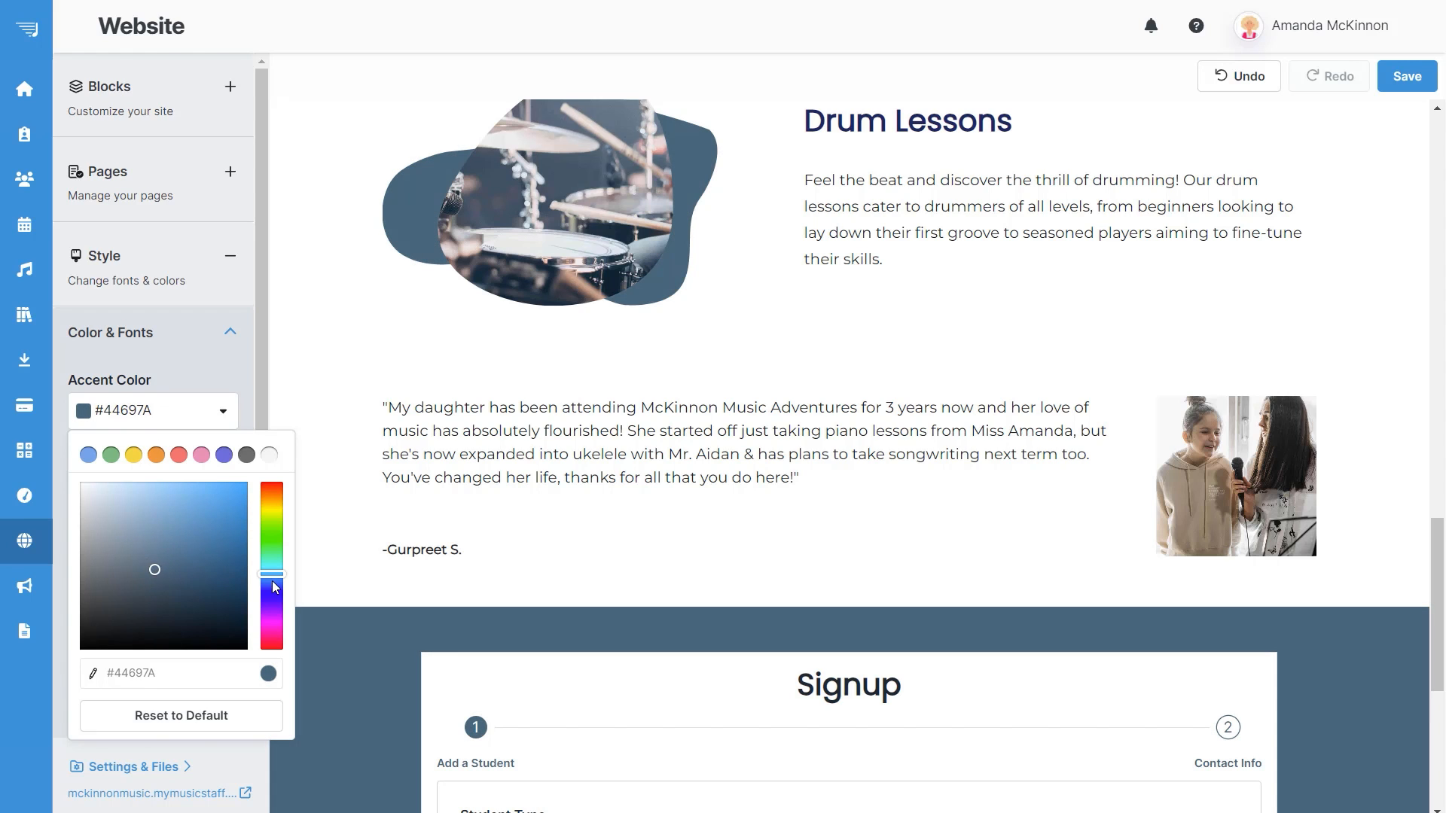
drag(273, 582, 275, 586)
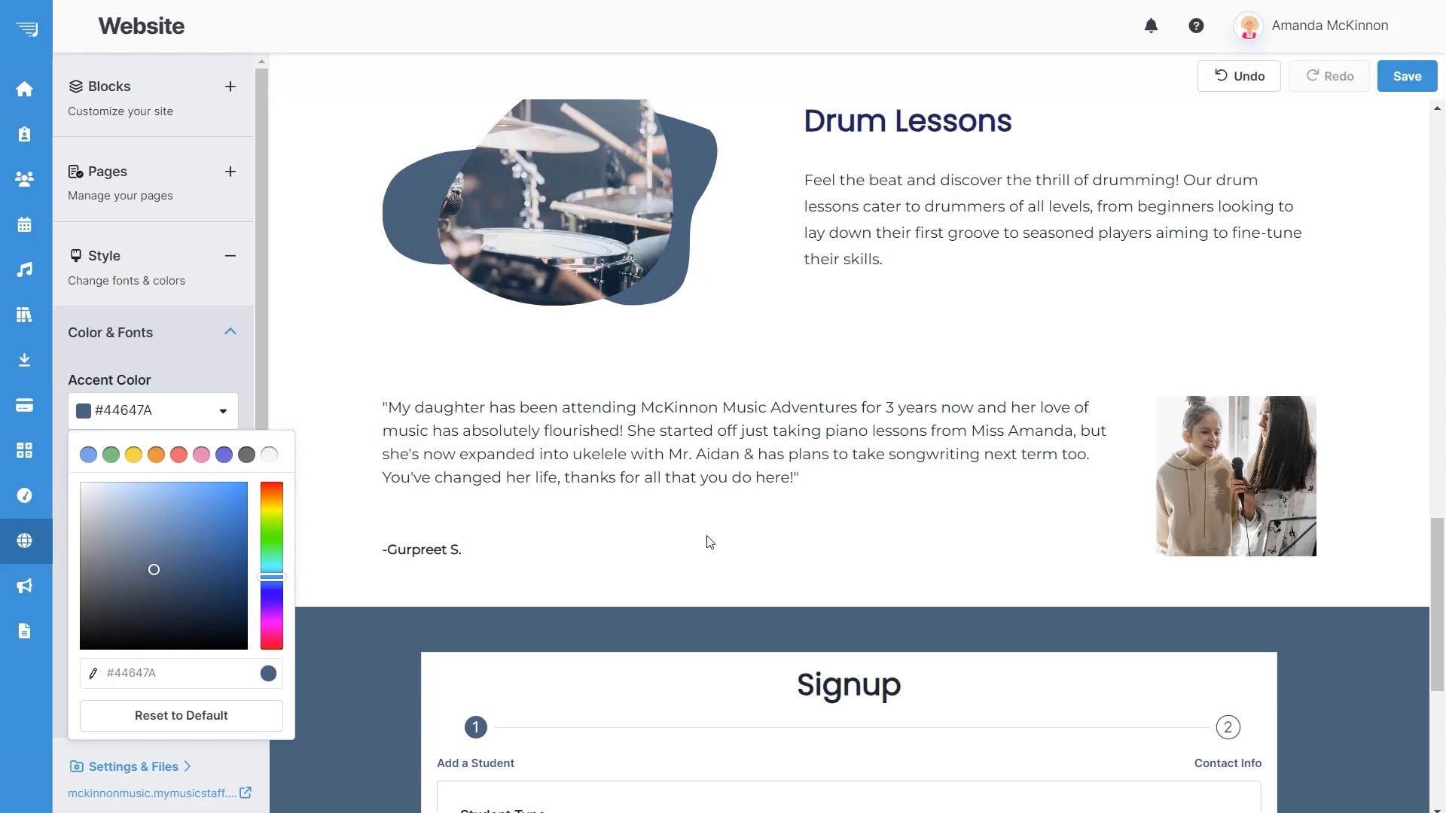
click(898, 292)
scroll(828, 437, up, 15)
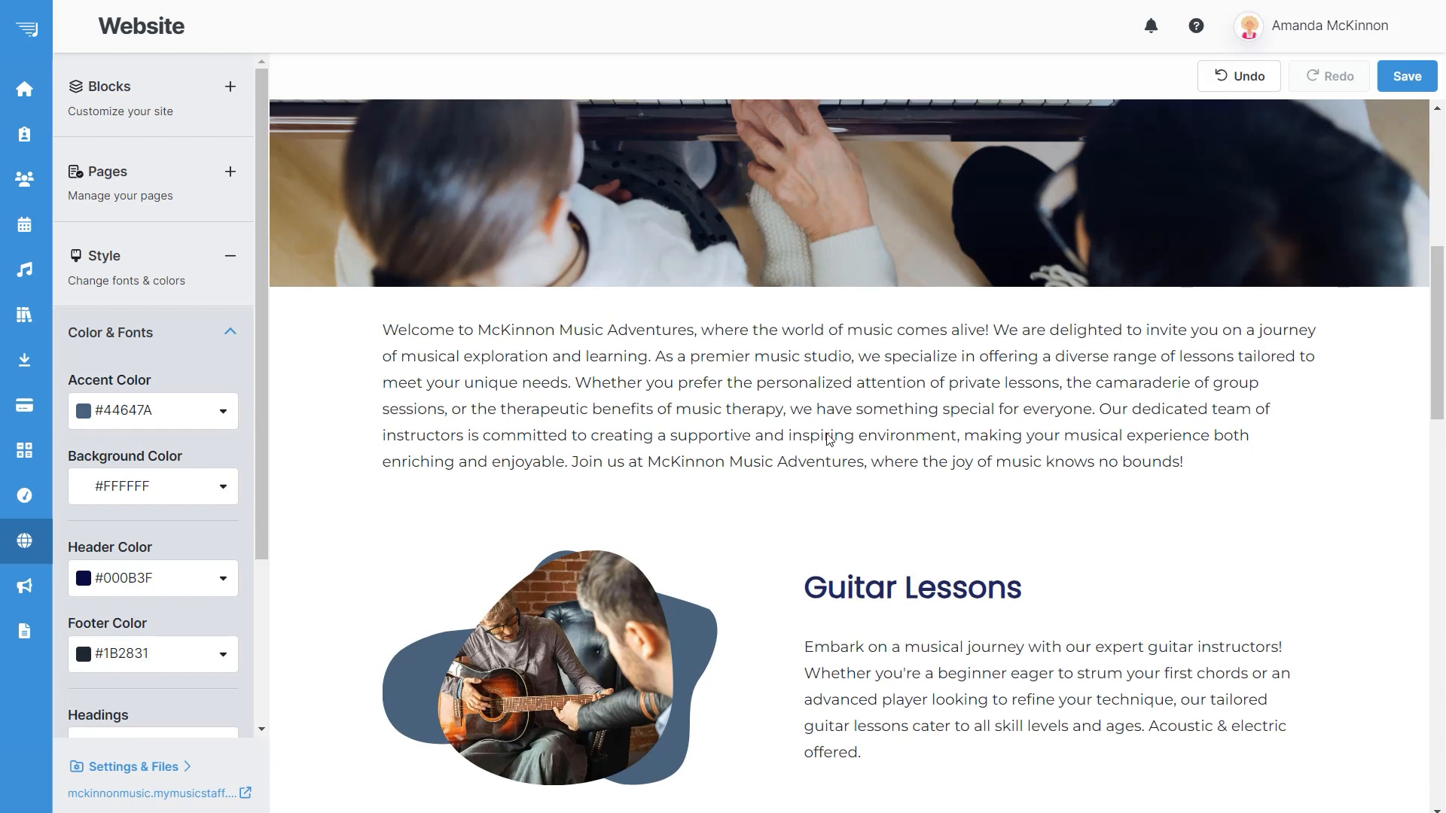
scroll(806, 459, down, 10)
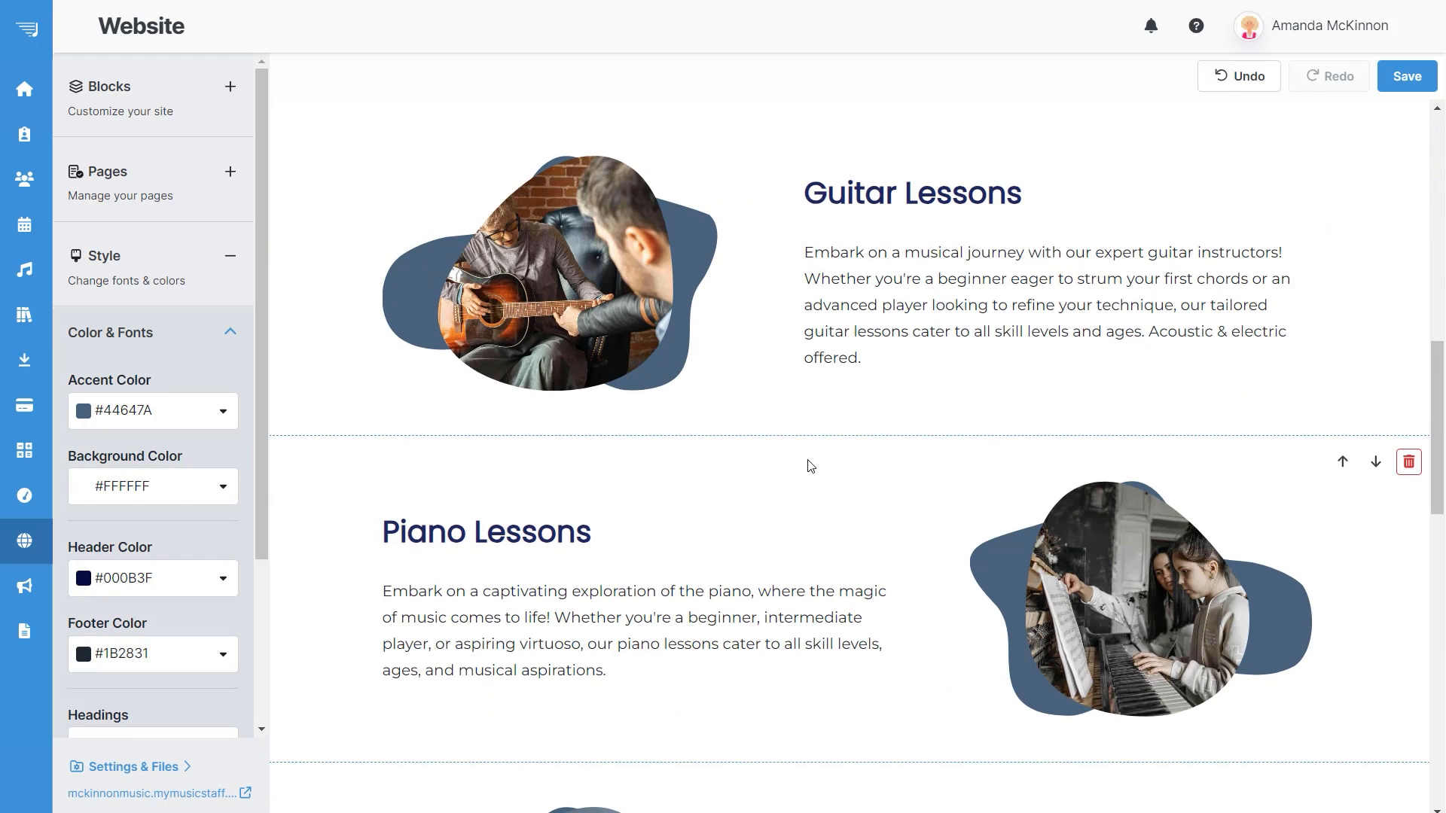
scroll(834, 455, down, 9)
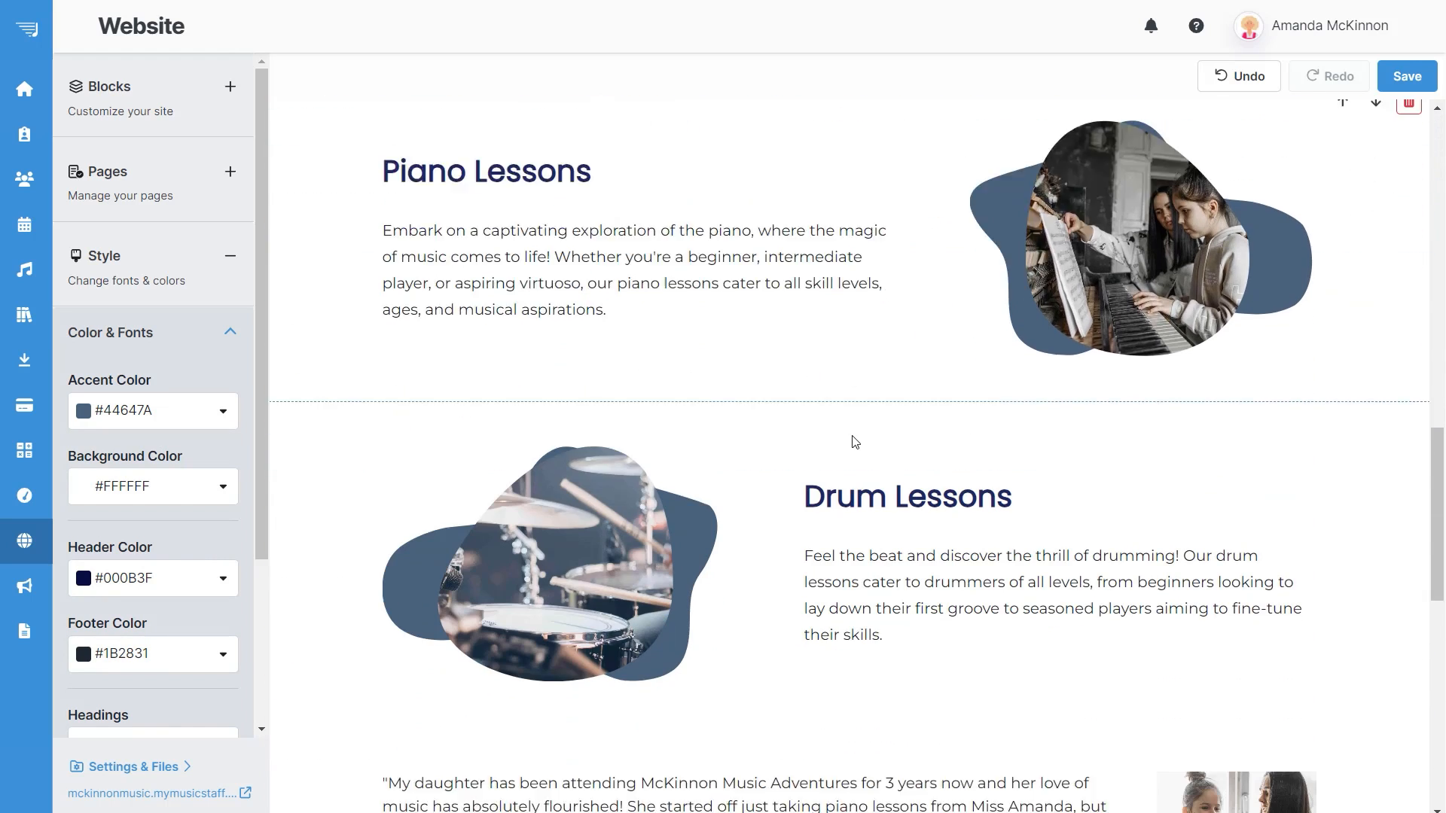
scroll(880, 395, down, 2)
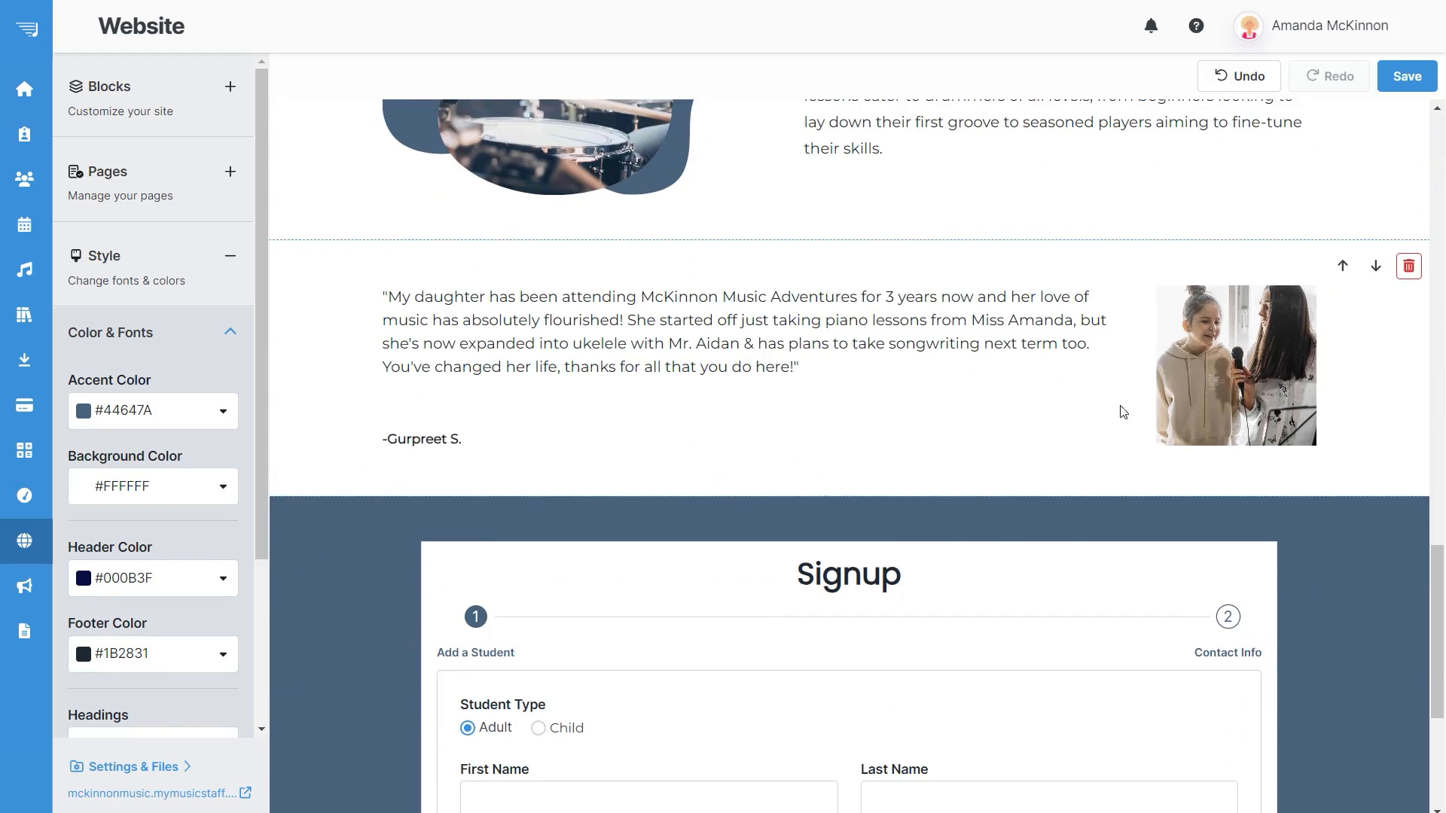
Add the Gallery carousel block with faded side images between the Drum Lessons block and the testimonial, and check its placement
click(232, 262)
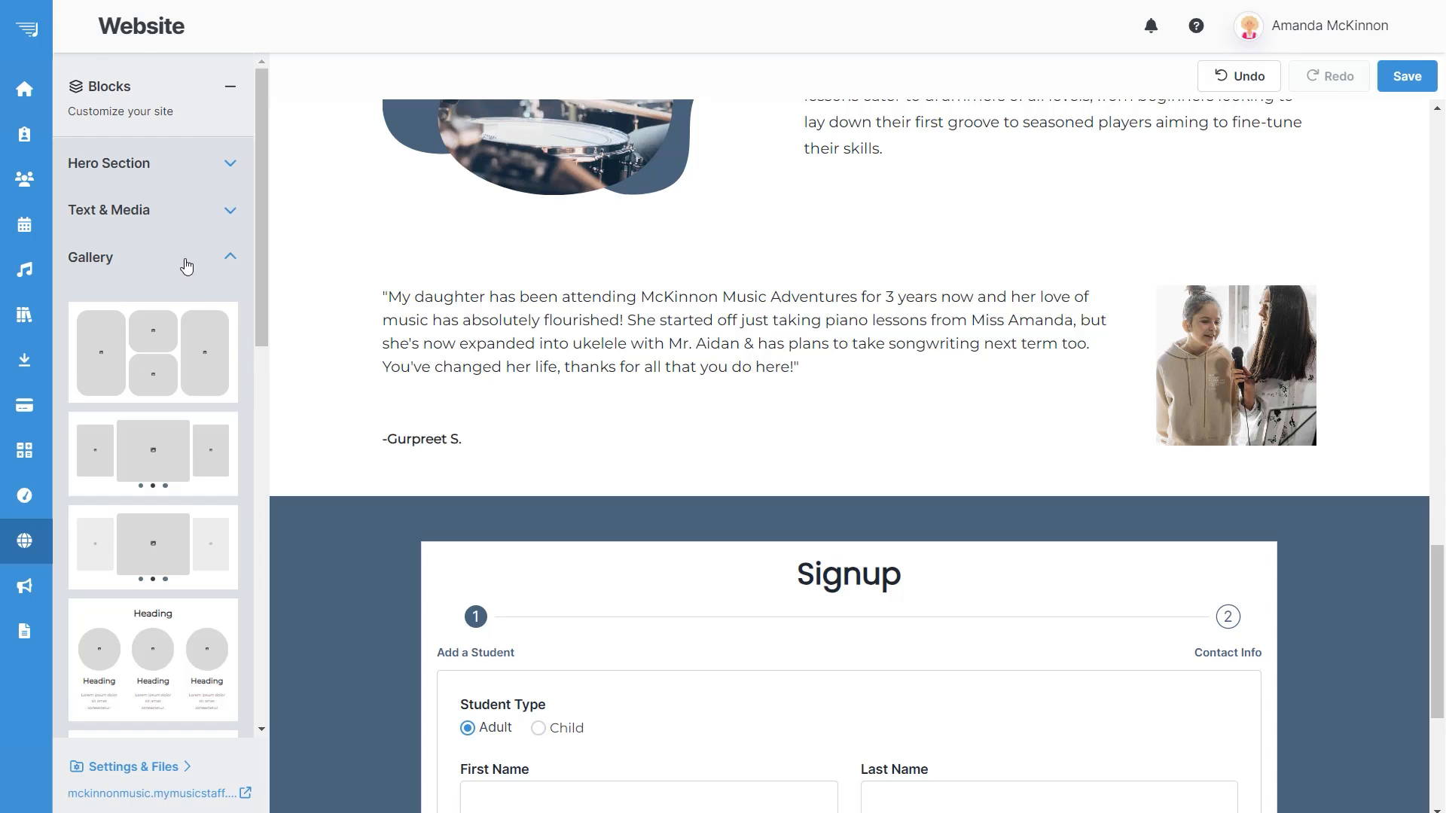
scroll(168, 212, down, 1)
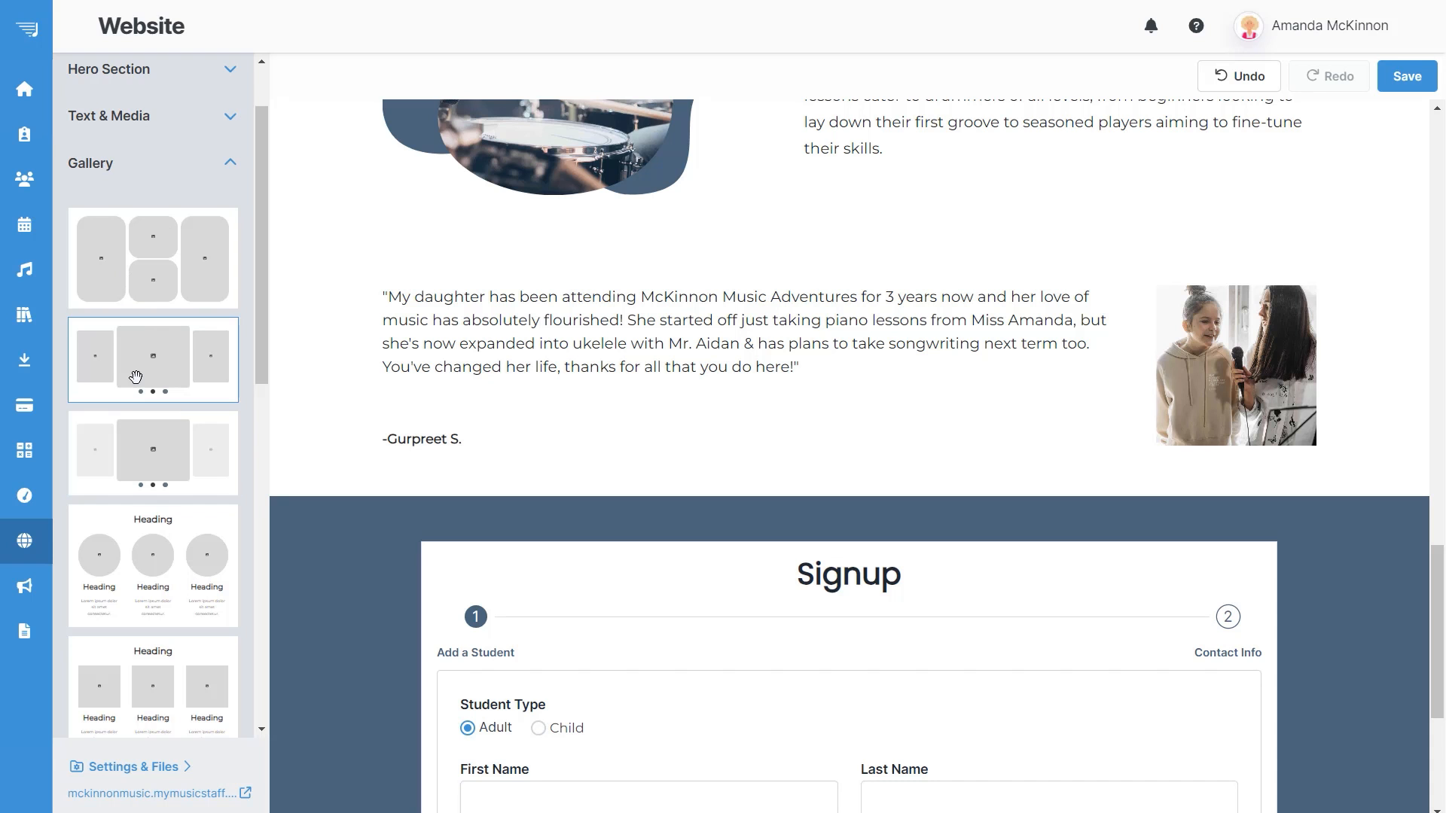
drag(163, 461, 373, 321)
scroll(781, 438, up, 5)
scroll(781, 438, up, 6)
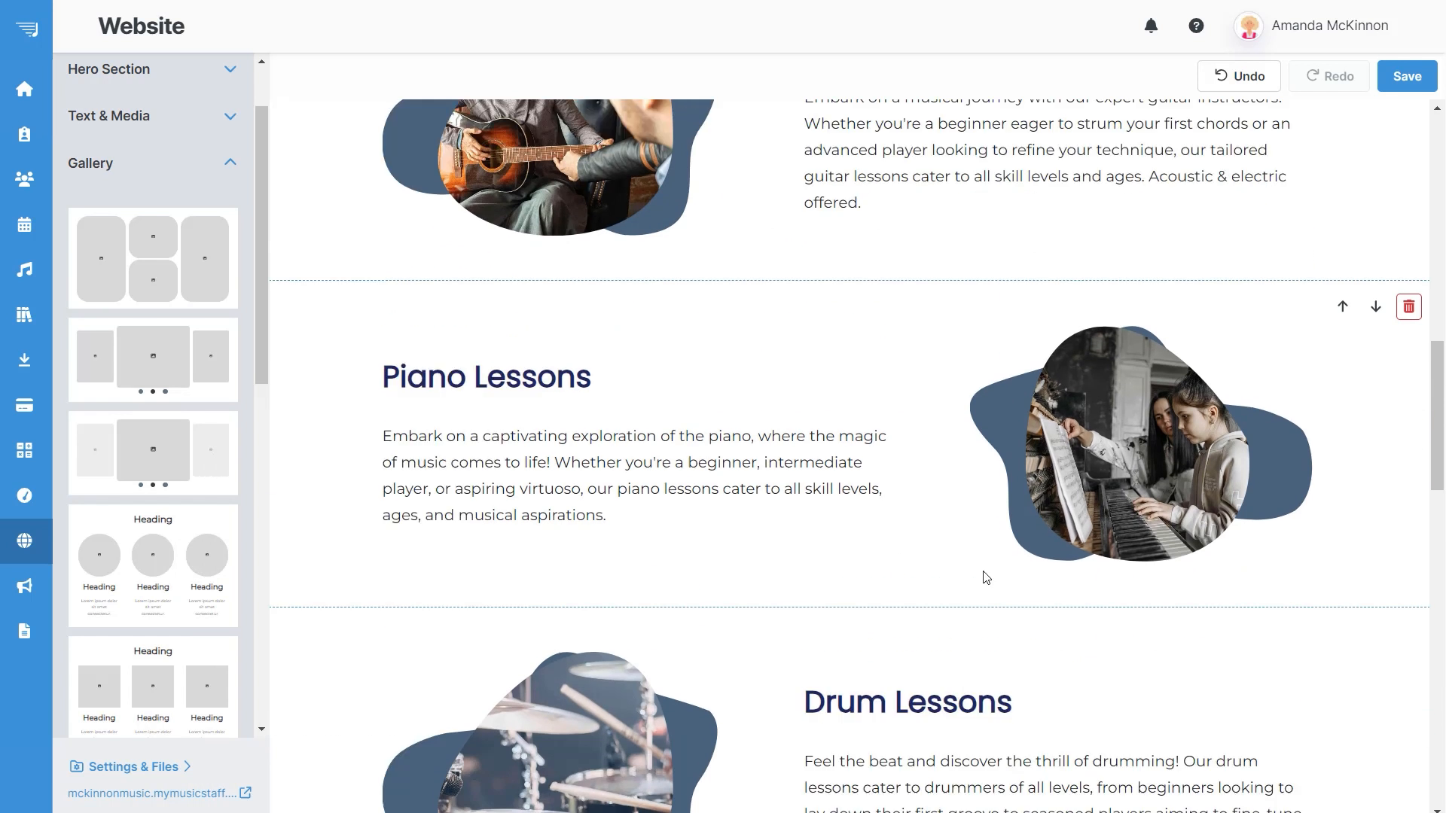
scroll(753, 361, down, 6)
scroll(762, 337, down, 4)
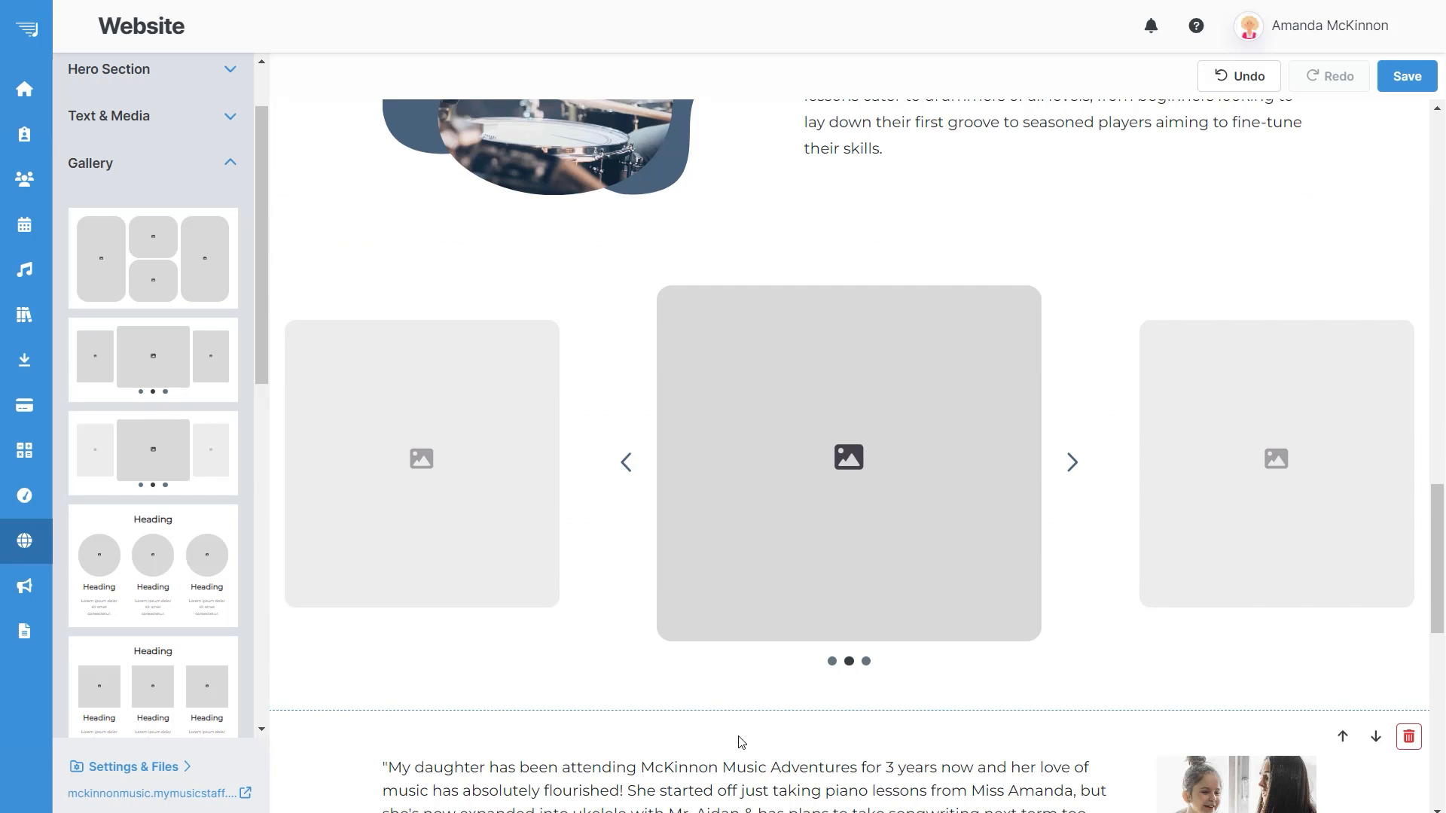
scroll(743, 733, up, 10)
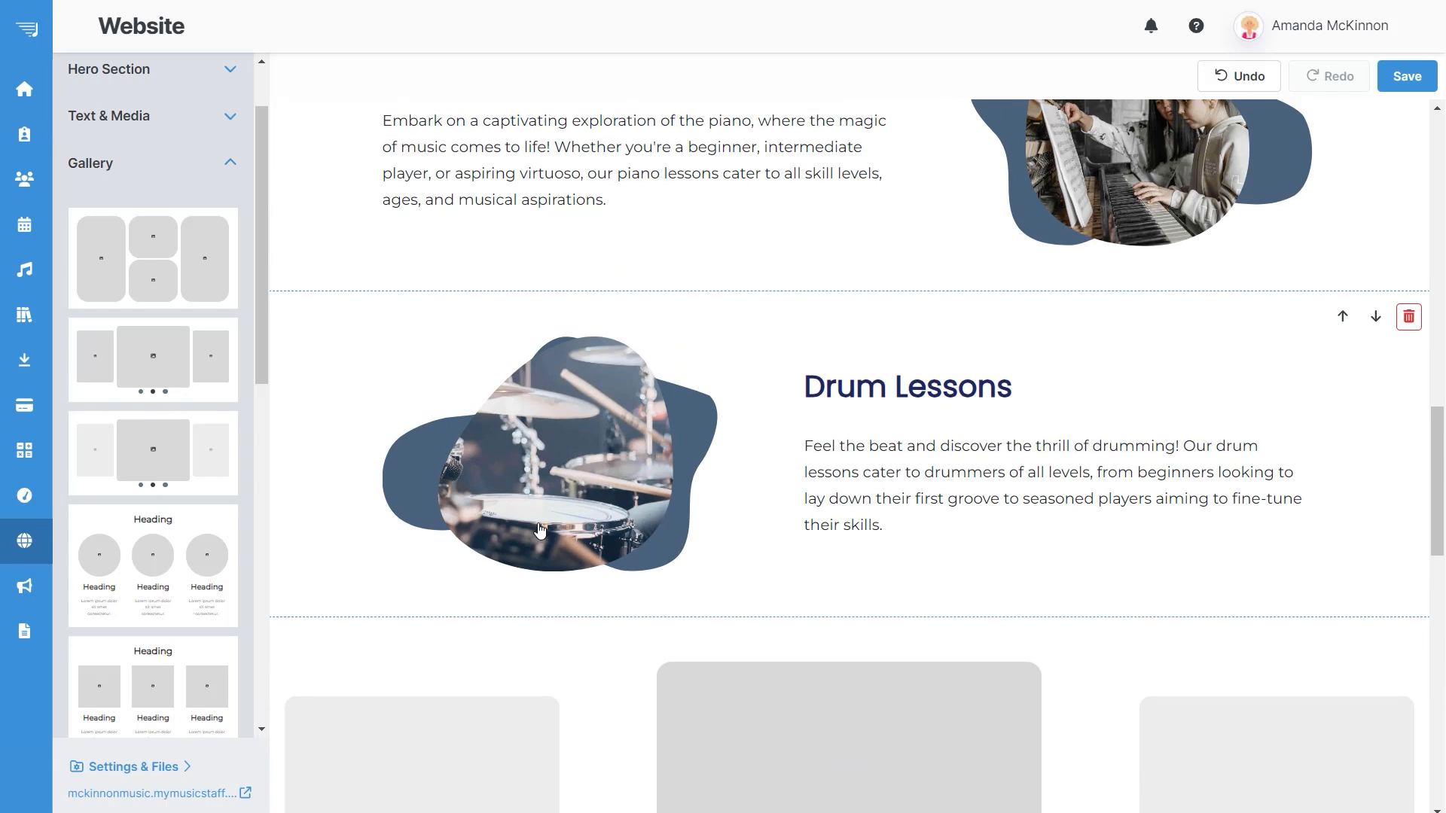
scroll(544, 525, up, 15)
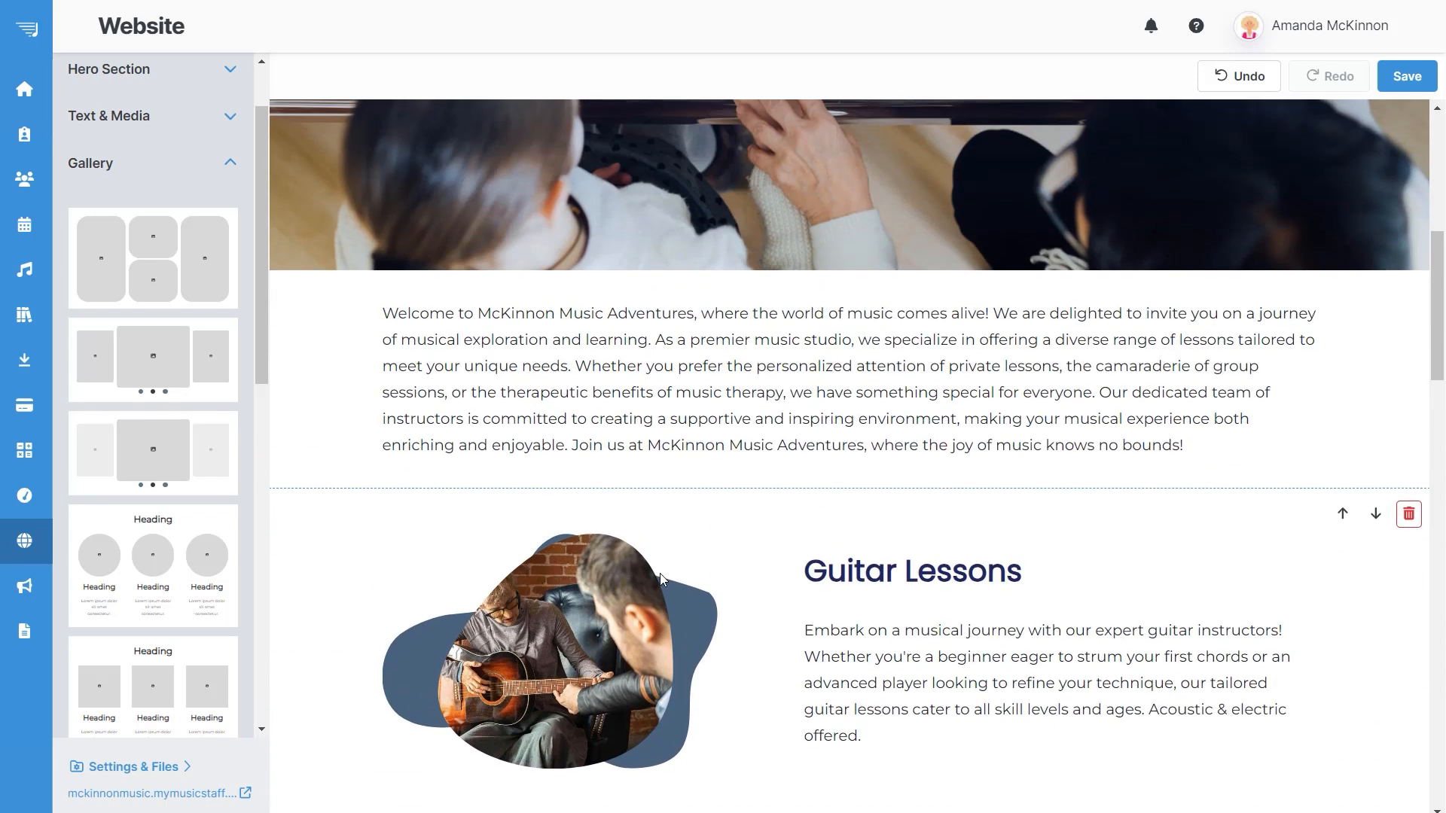
scroll(658, 602, down, 20)
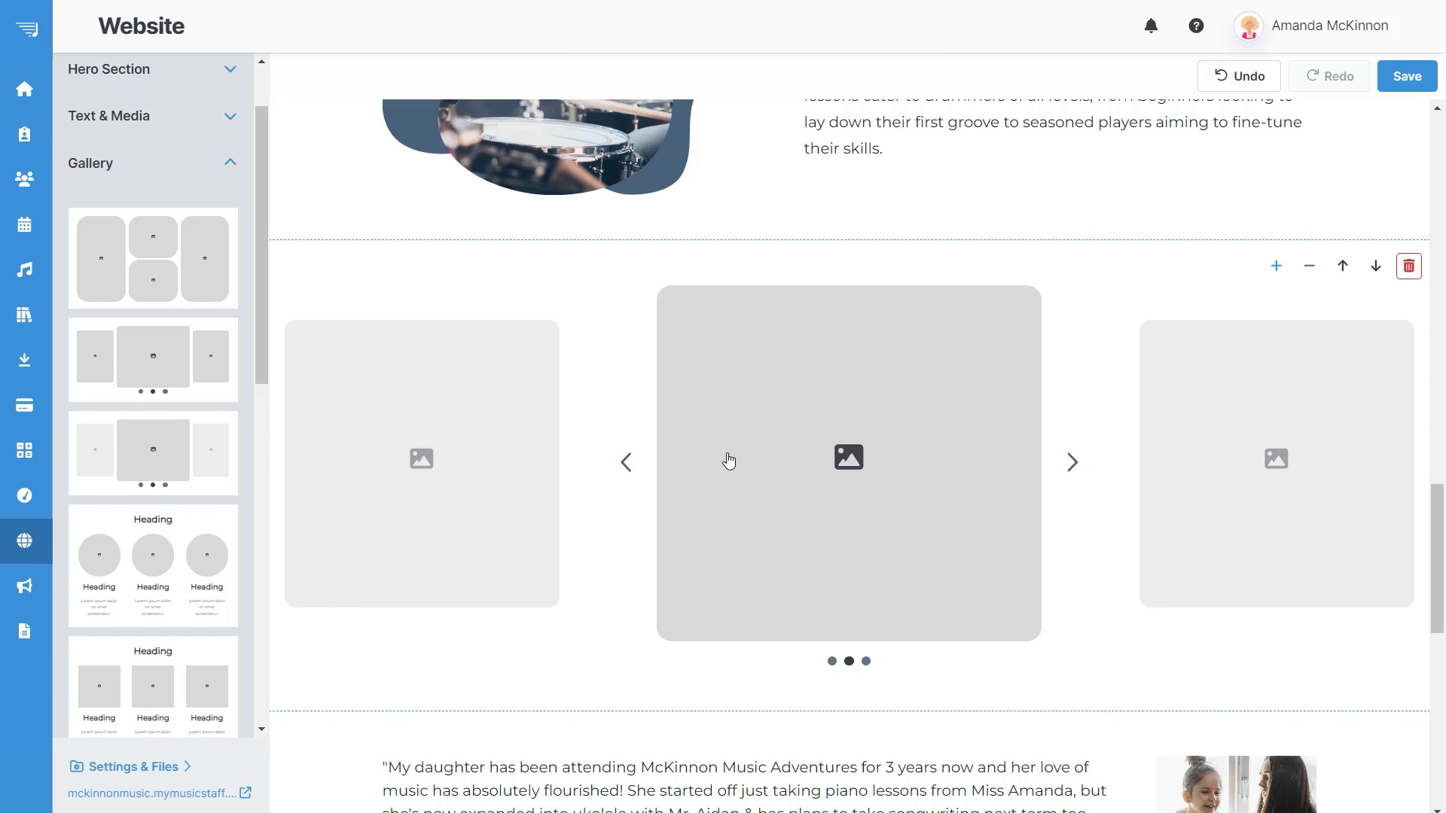
Open the Media Library for the carousel's middle image and browse the Gallery images, trying the hands-on-piano photo
mouse_move(727, 461)
click(850, 382)
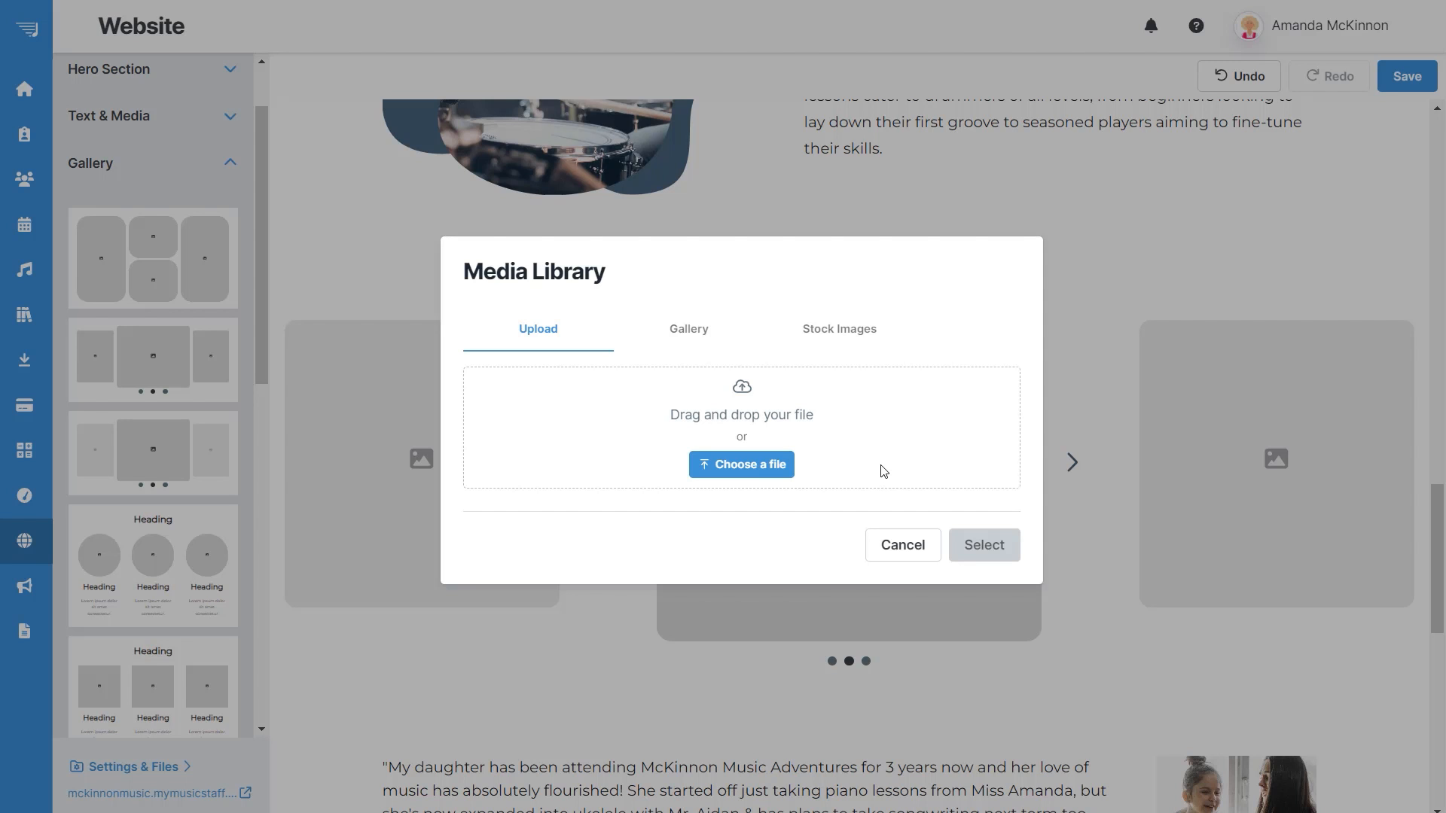
click(722, 328)
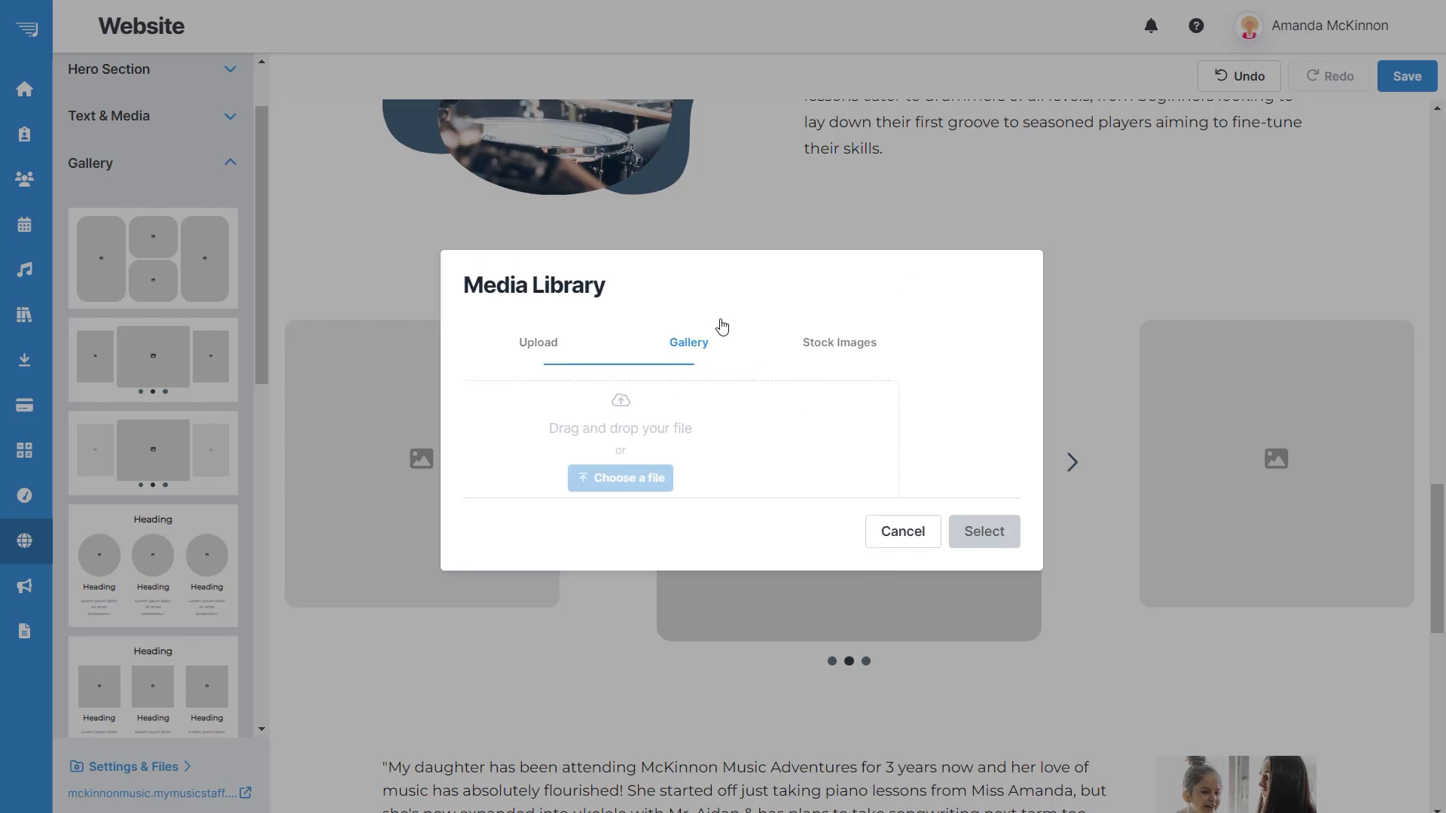
scroll(958, 327, down, 5)
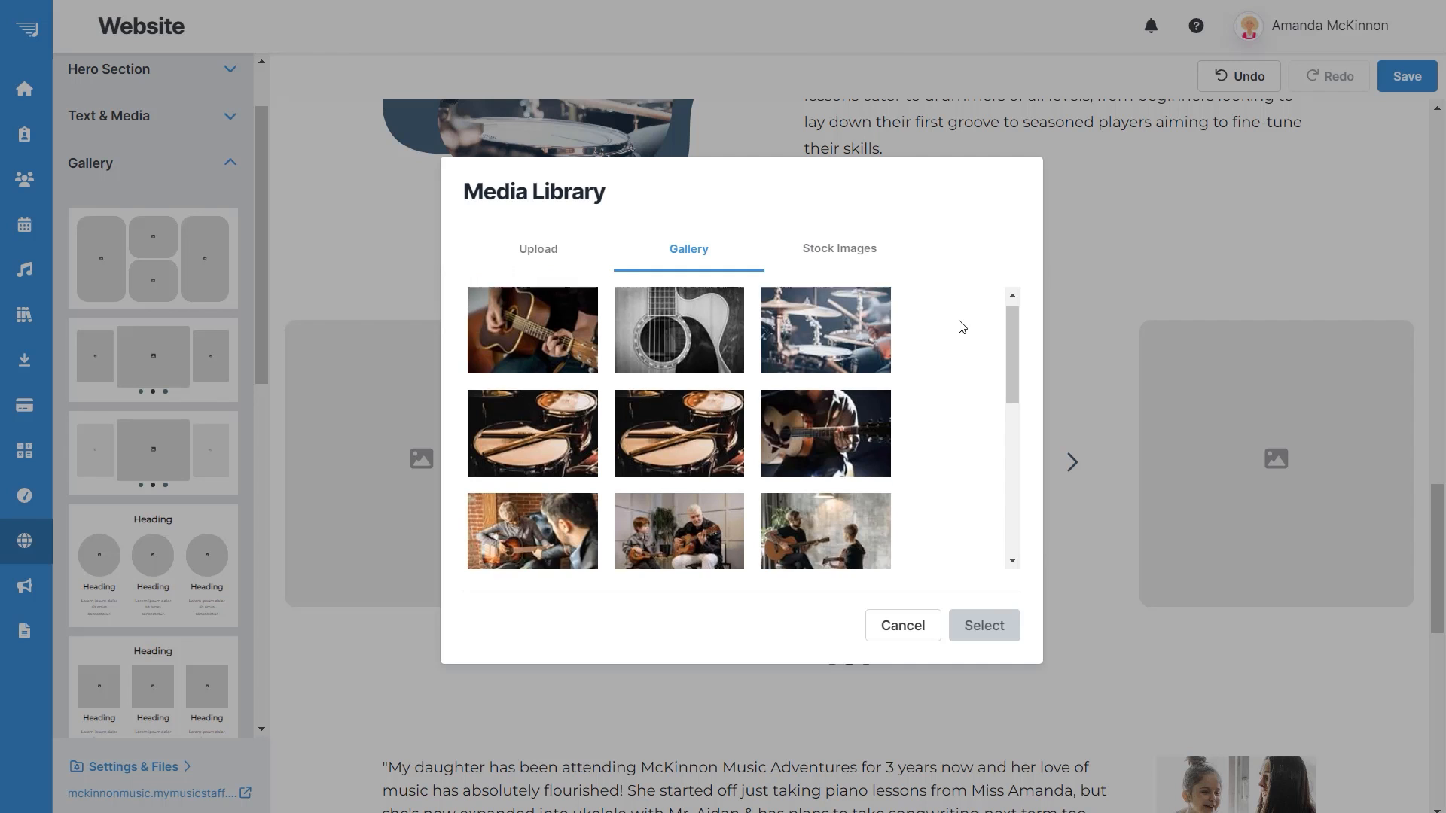
scroll(959, 338, down, 5)
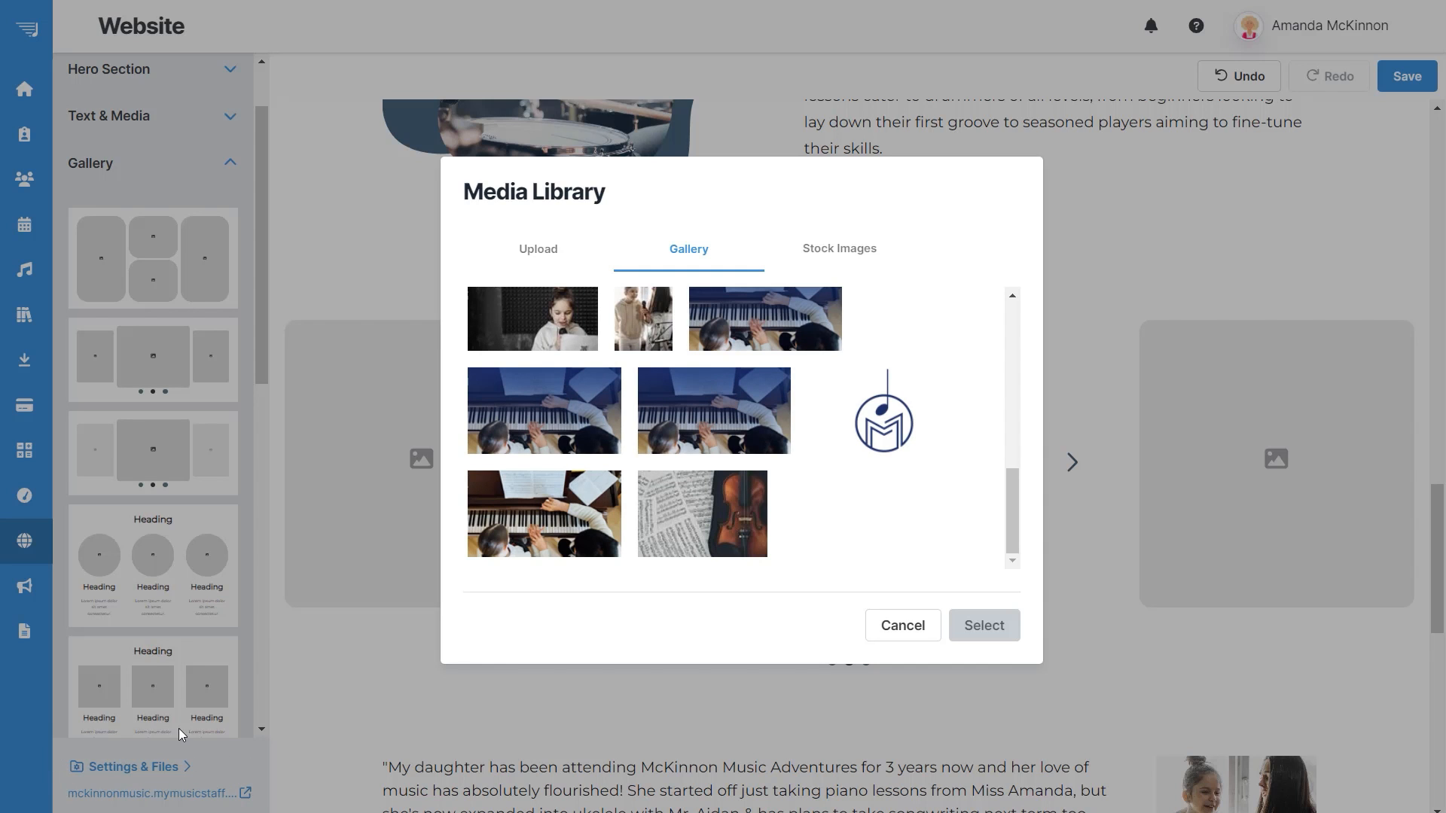
scroll(835, 527, up, 3)
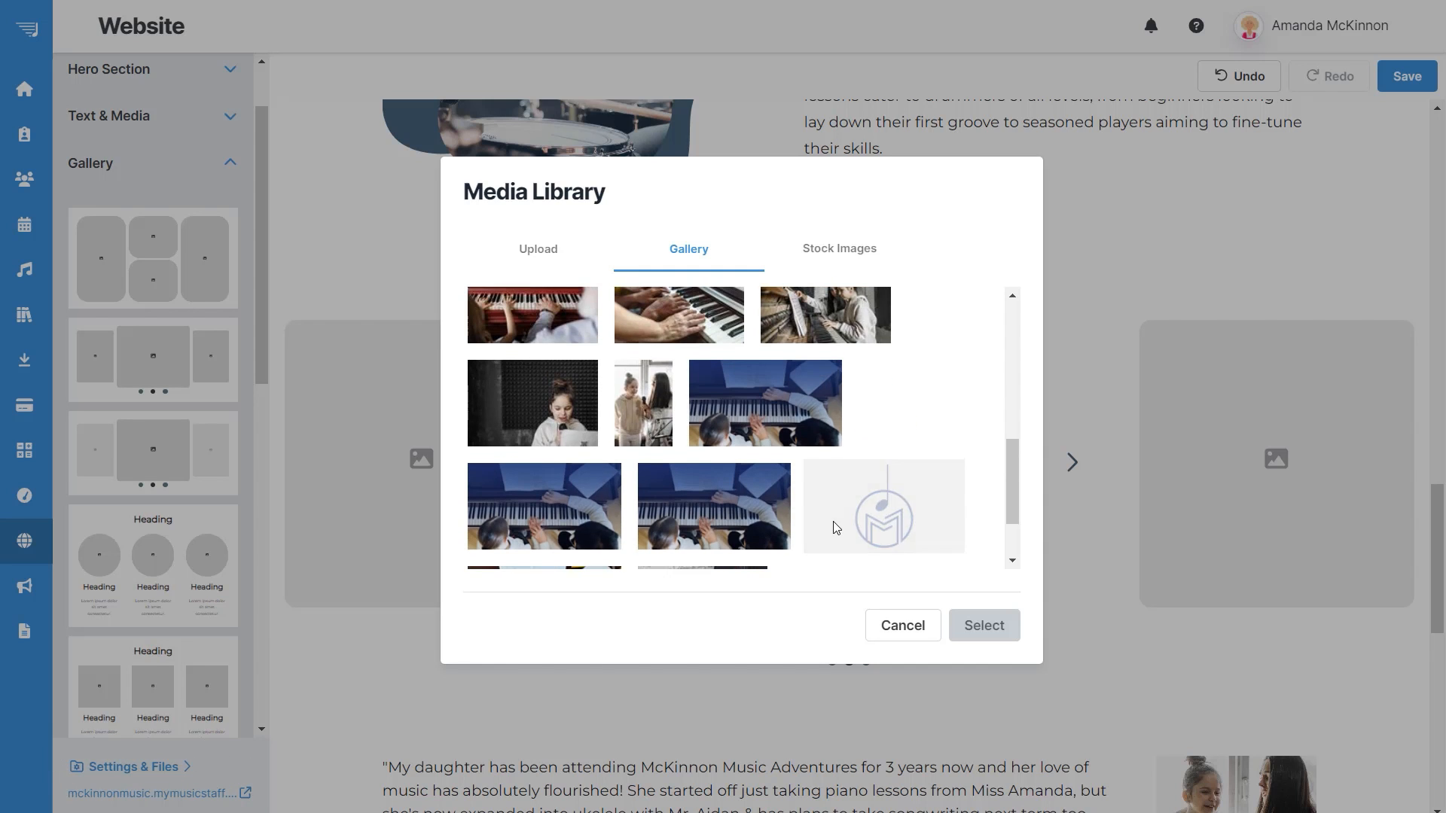
click(699, 419)
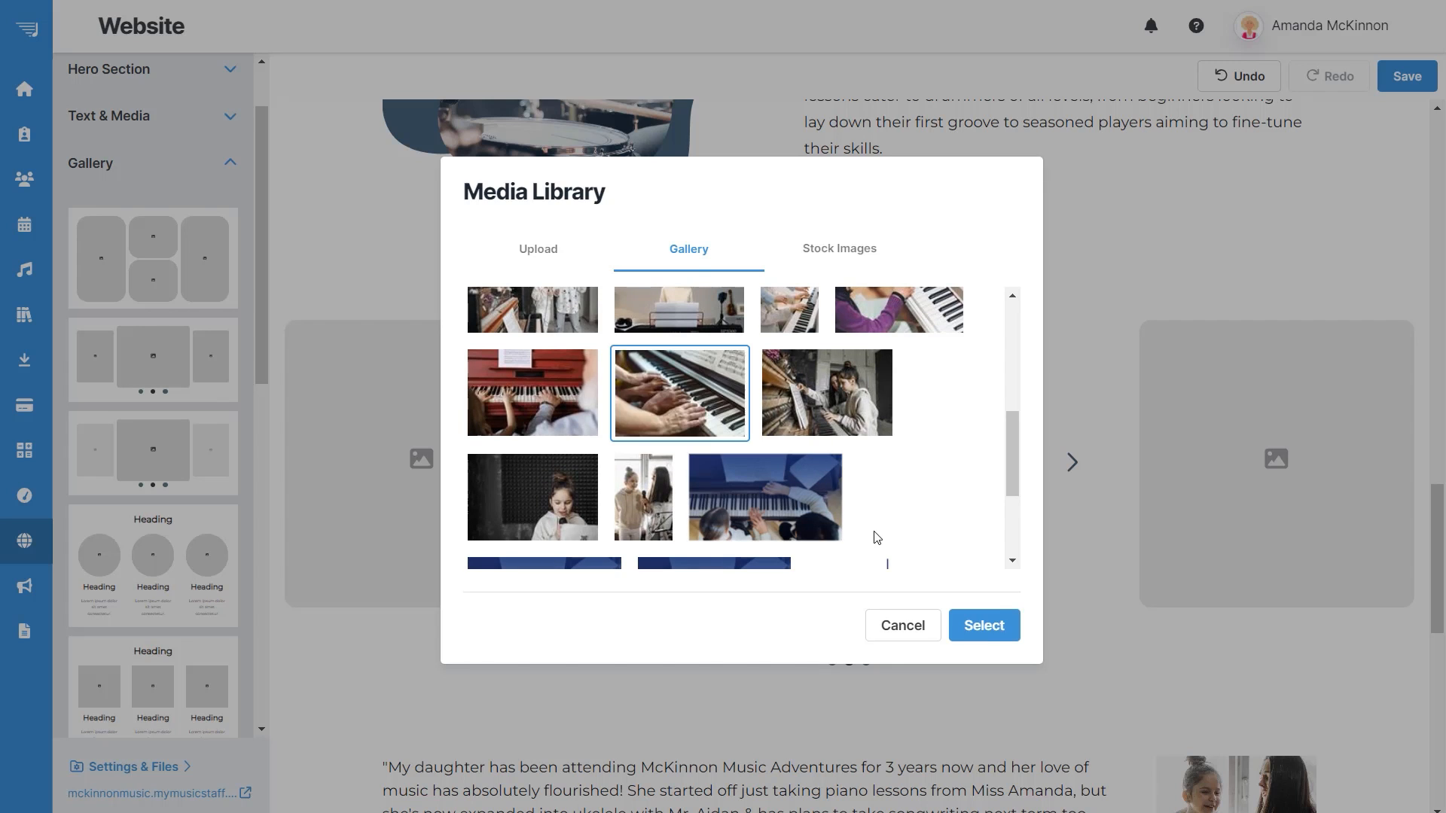
scroll(939, 522, up, 5)
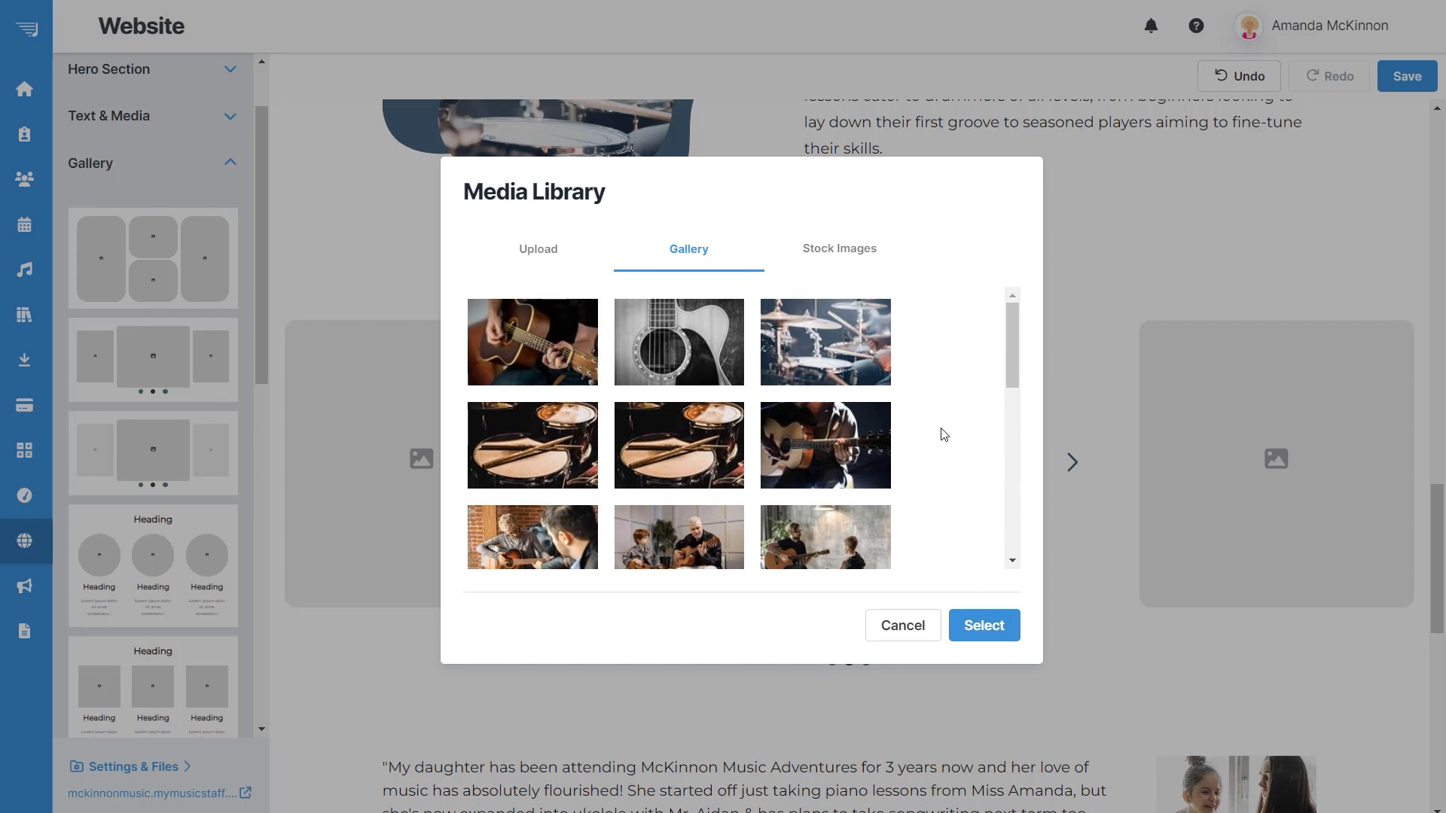
Fill the carousel's middle slot with the stock image of a boy playing a keyboard beside a teacher
click(843, 265)
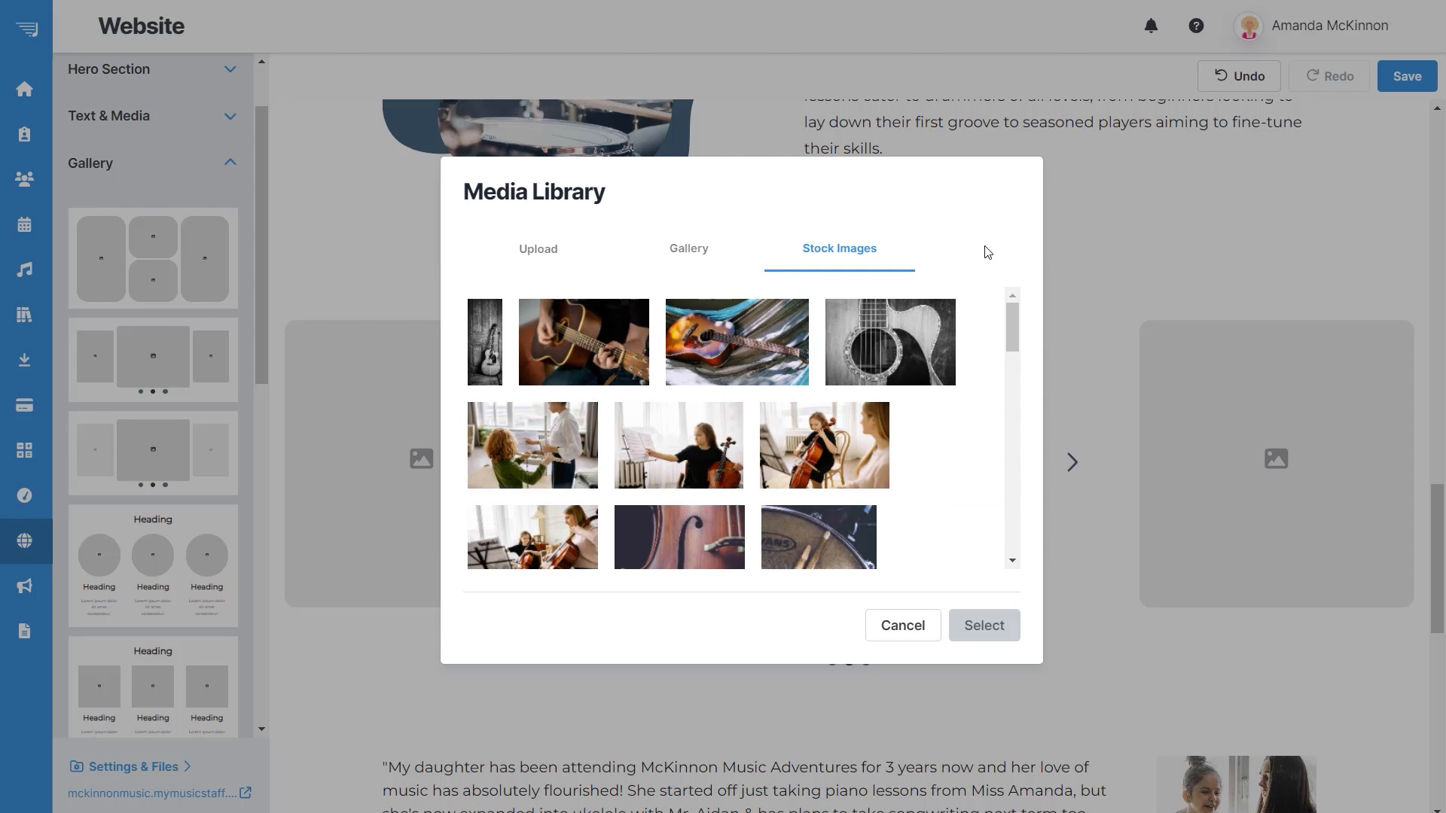
scroll(955, 500, down, 4)
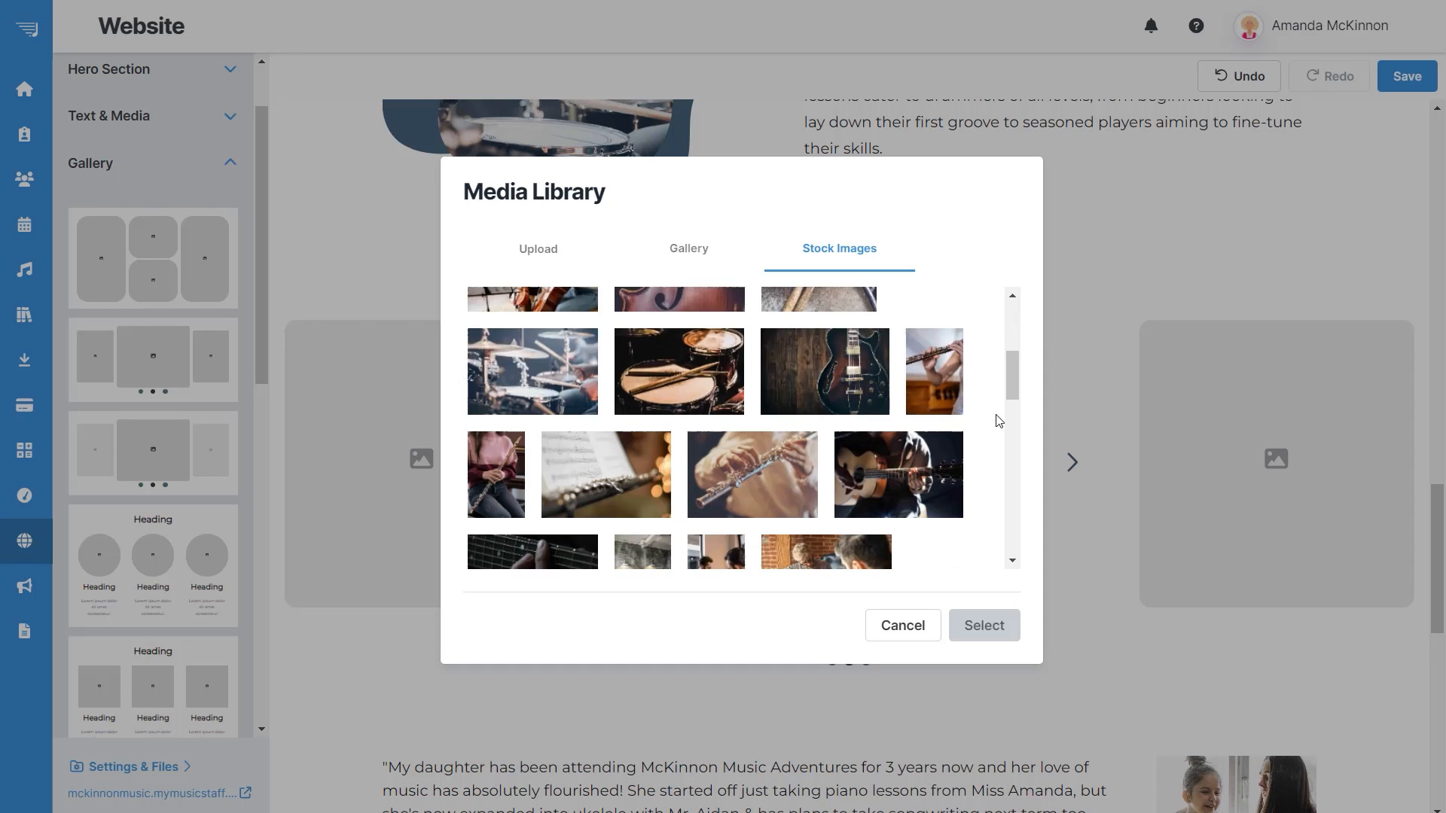
scroll(998, 420, down, 5)
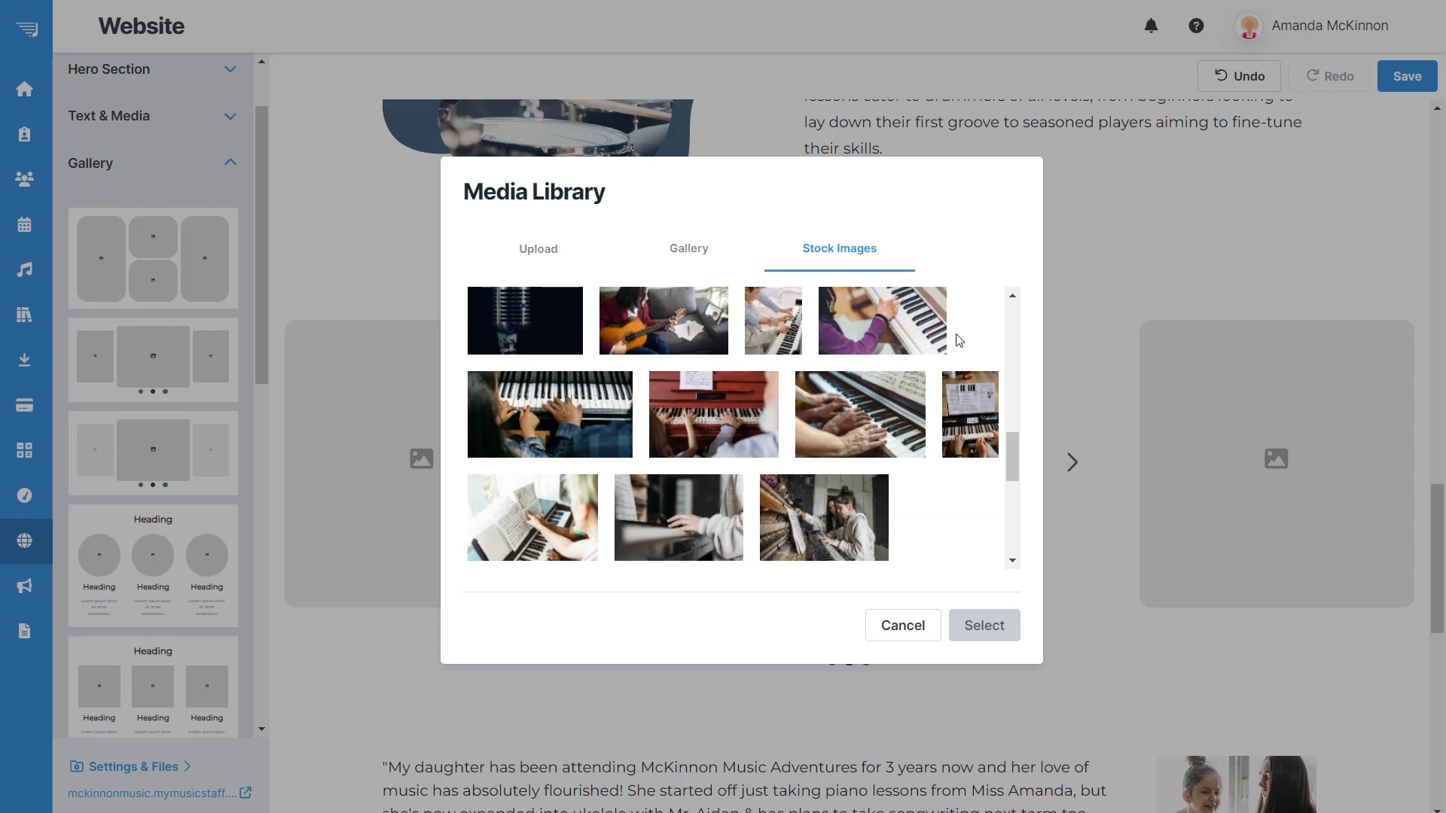
scroll(959, 341, down, 3)
click(677, 438)
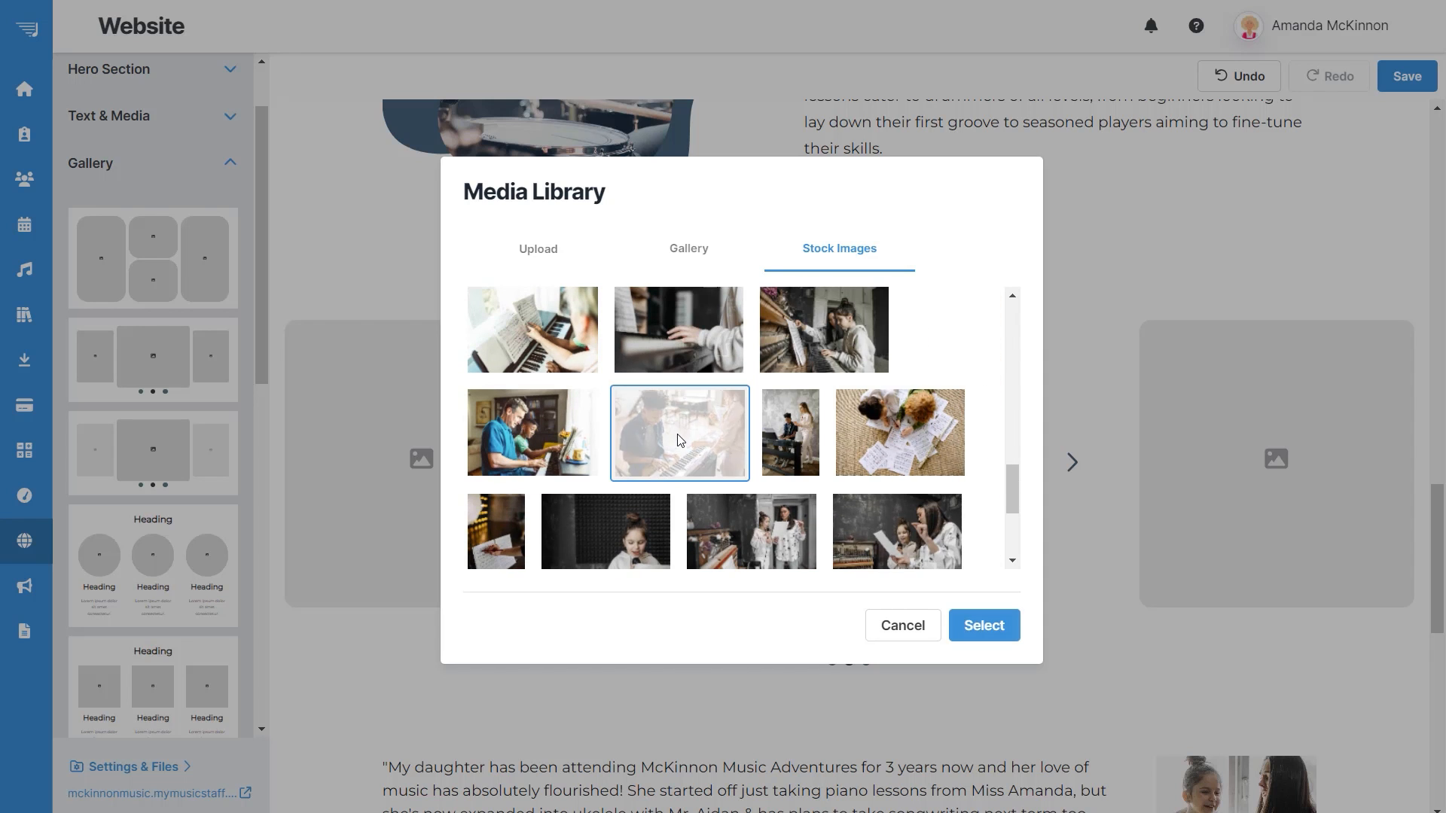
click(977, 624)
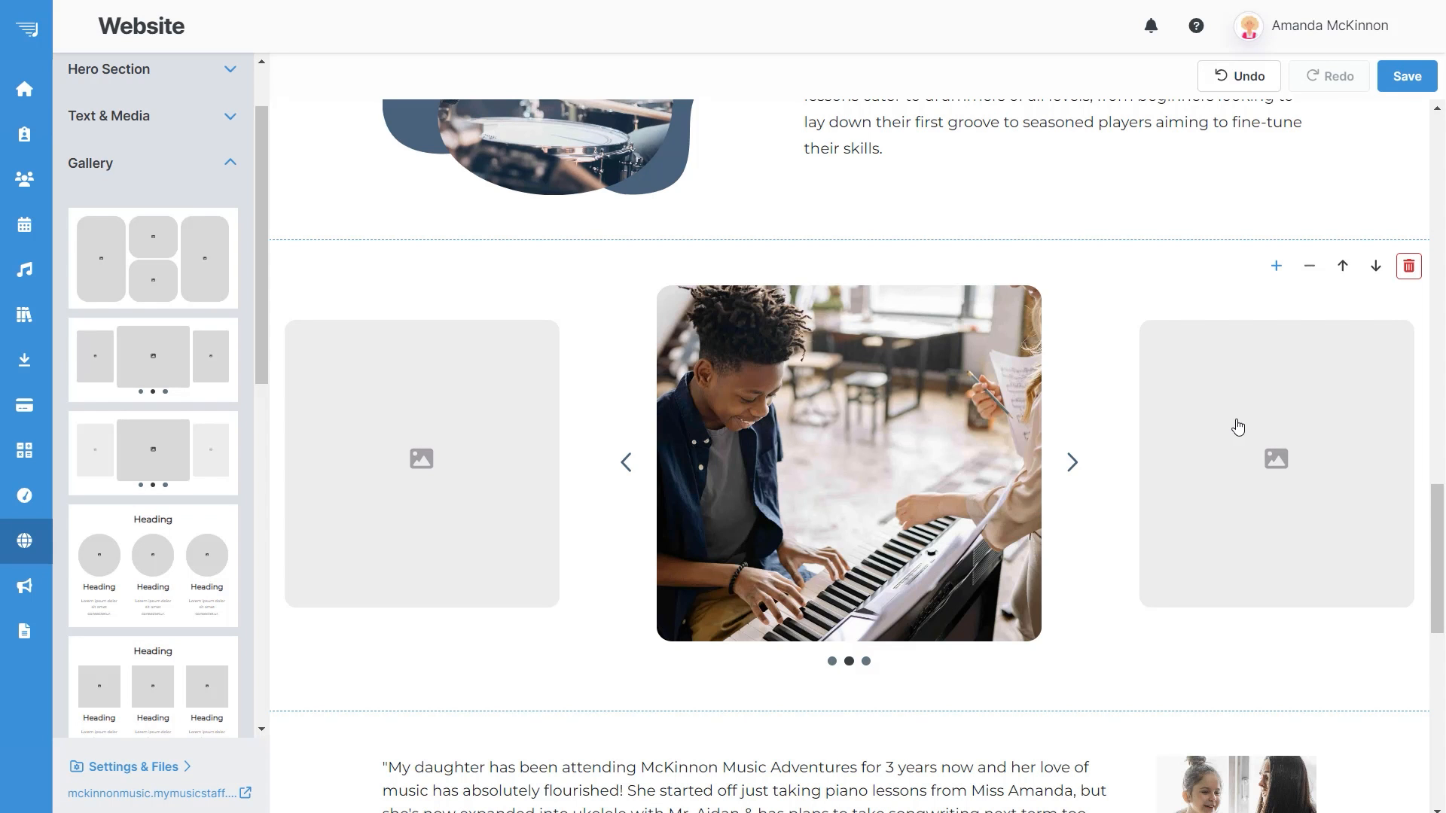
Fill the carousel's right slot with the stock image of a child in green playing the flute with a teacher
click(1275, 414)
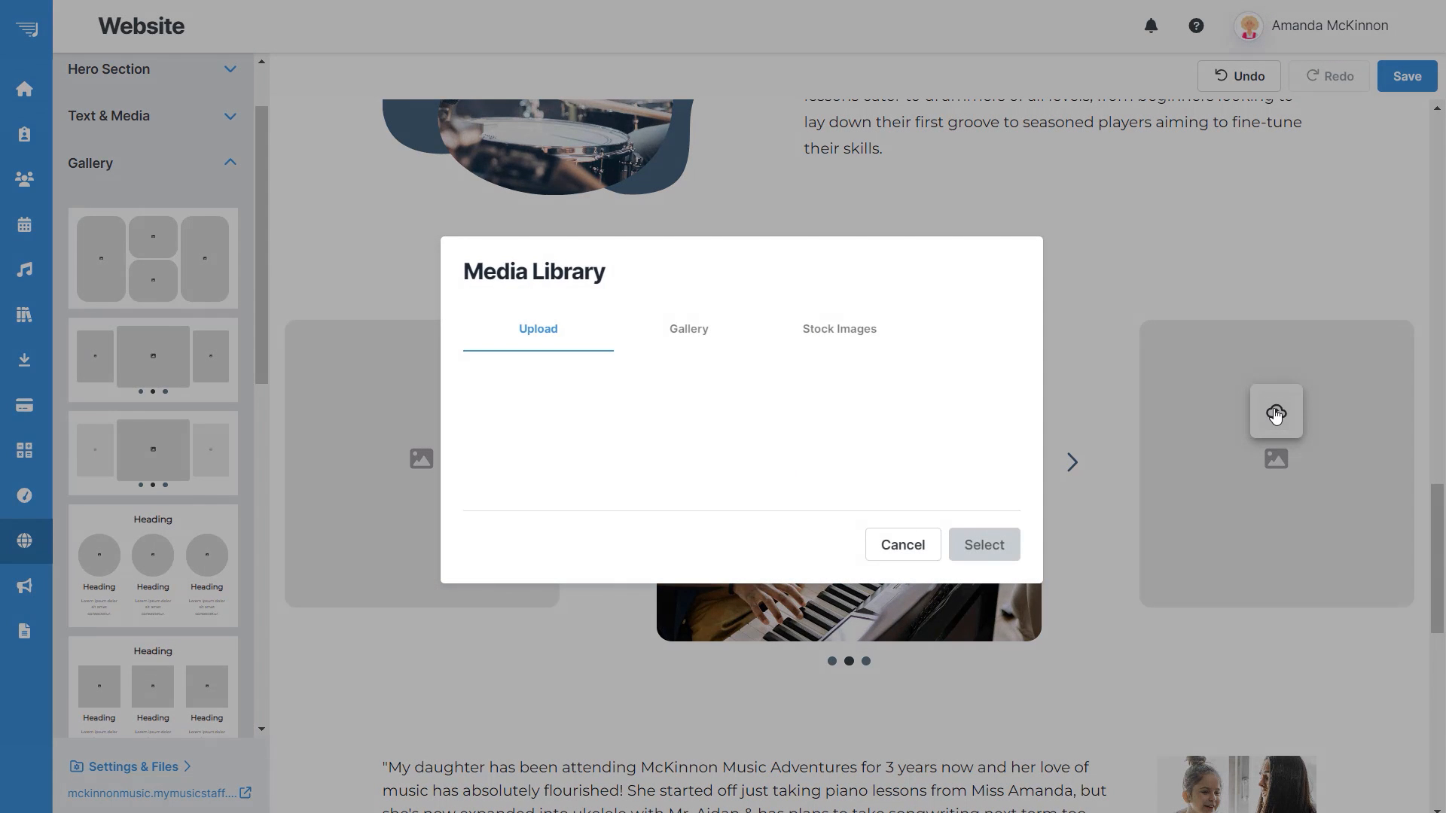
click(838, 343)
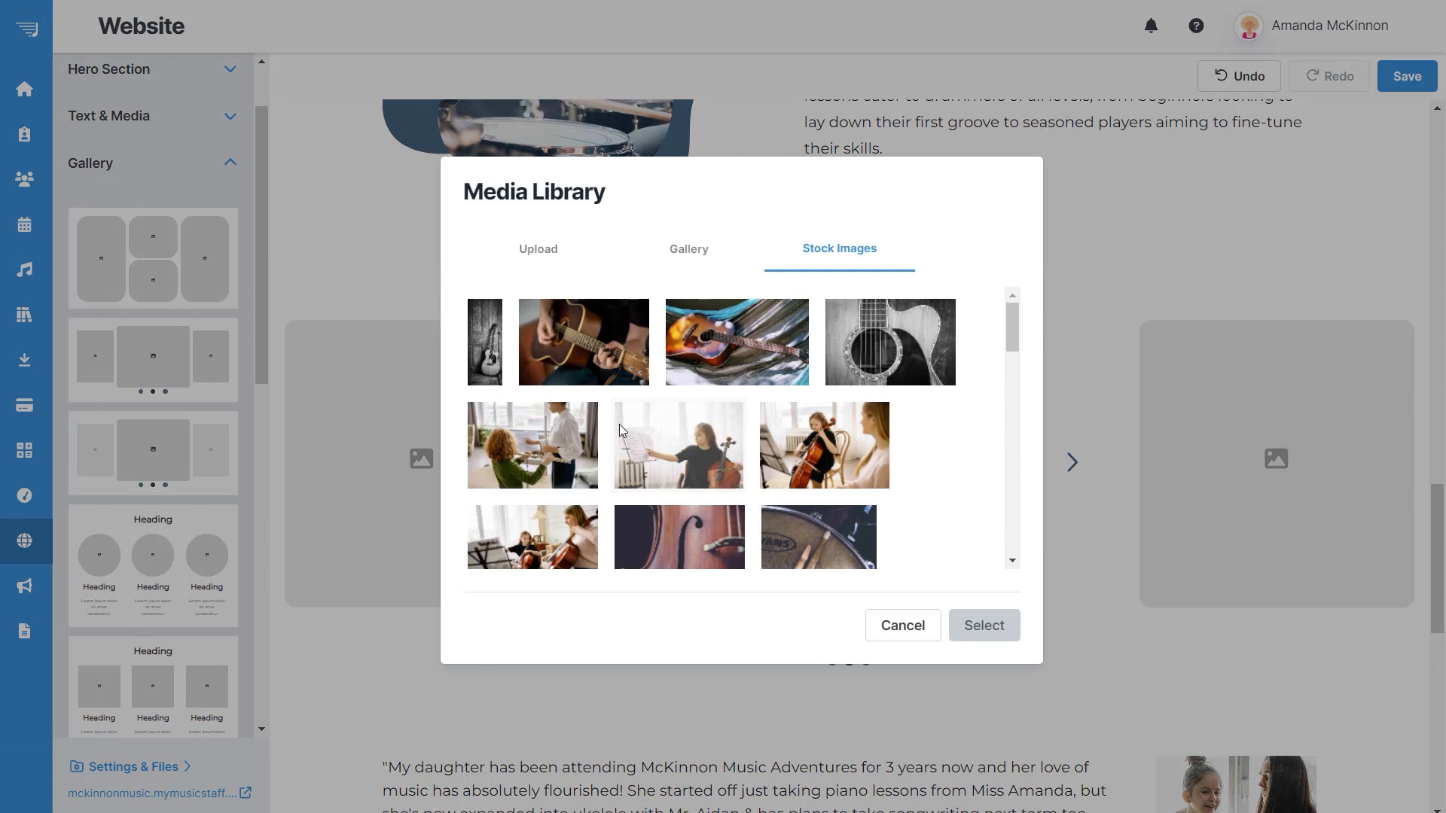
scroll(699, 360, down, 2)
click(506, 365)
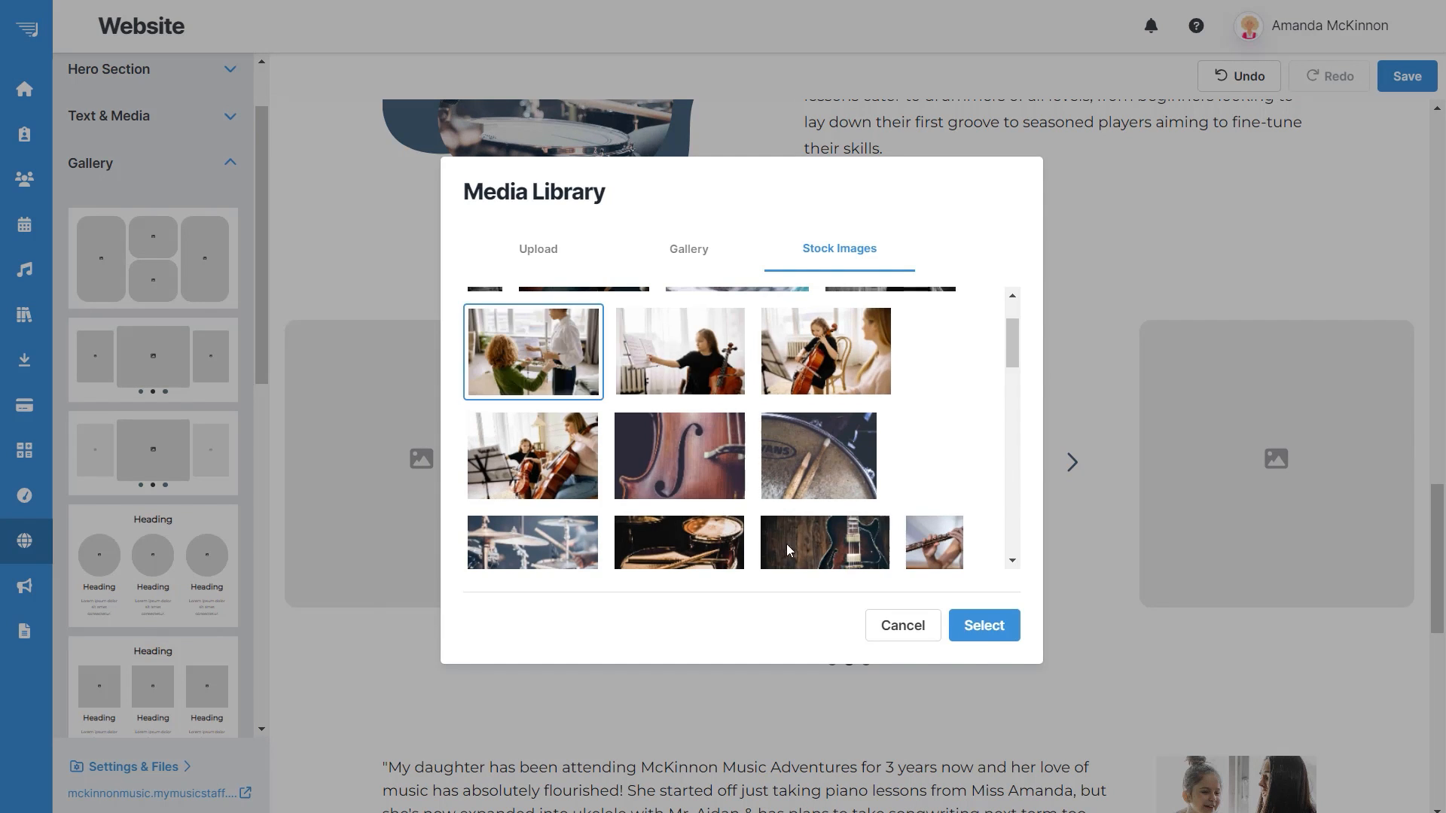
click(971, 624)
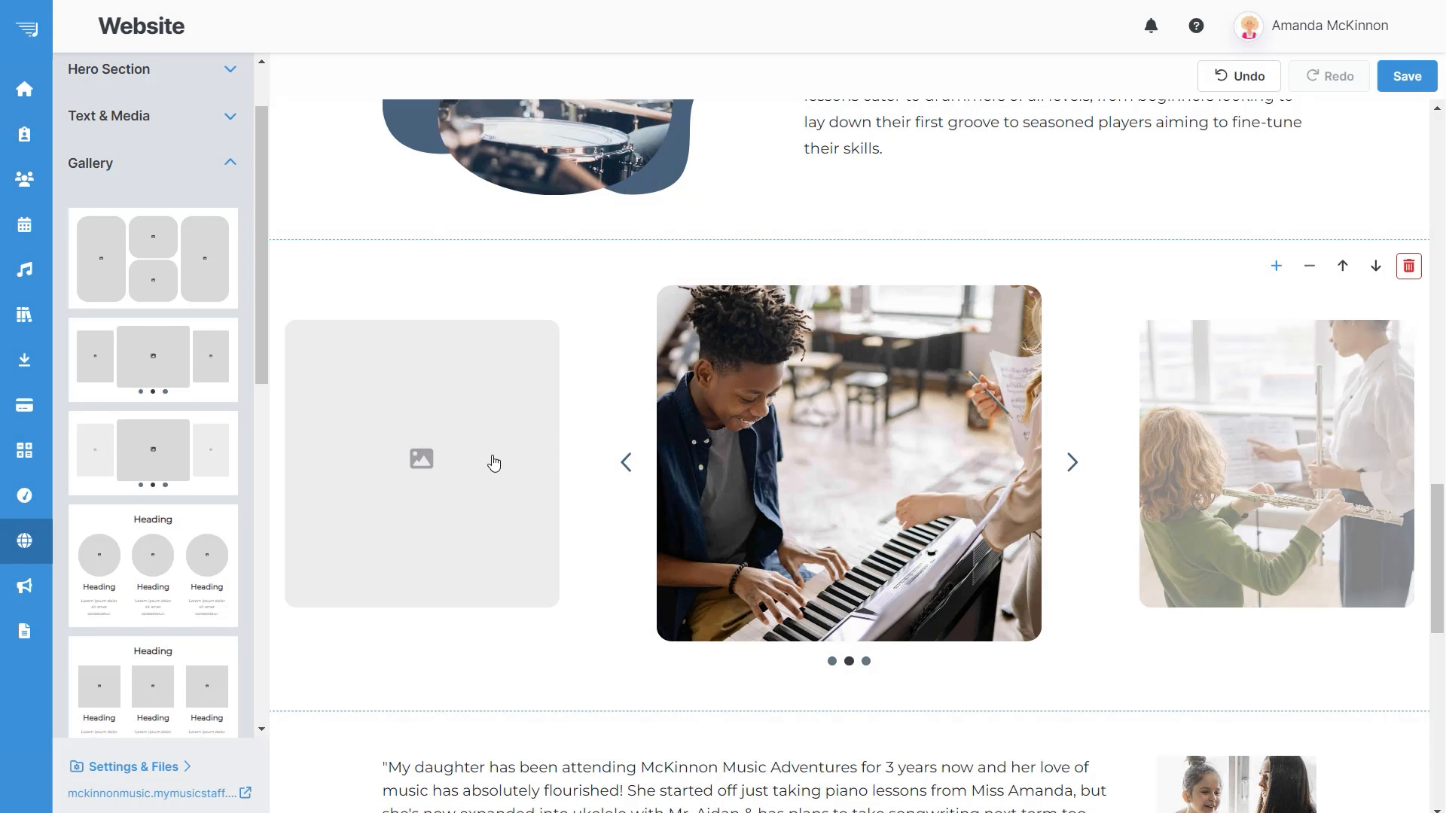
Fill the carousel's left slot with the stock image of a woman and a girl writing at a round wooden table
mouse_move(490, 467)
click(428, 420)
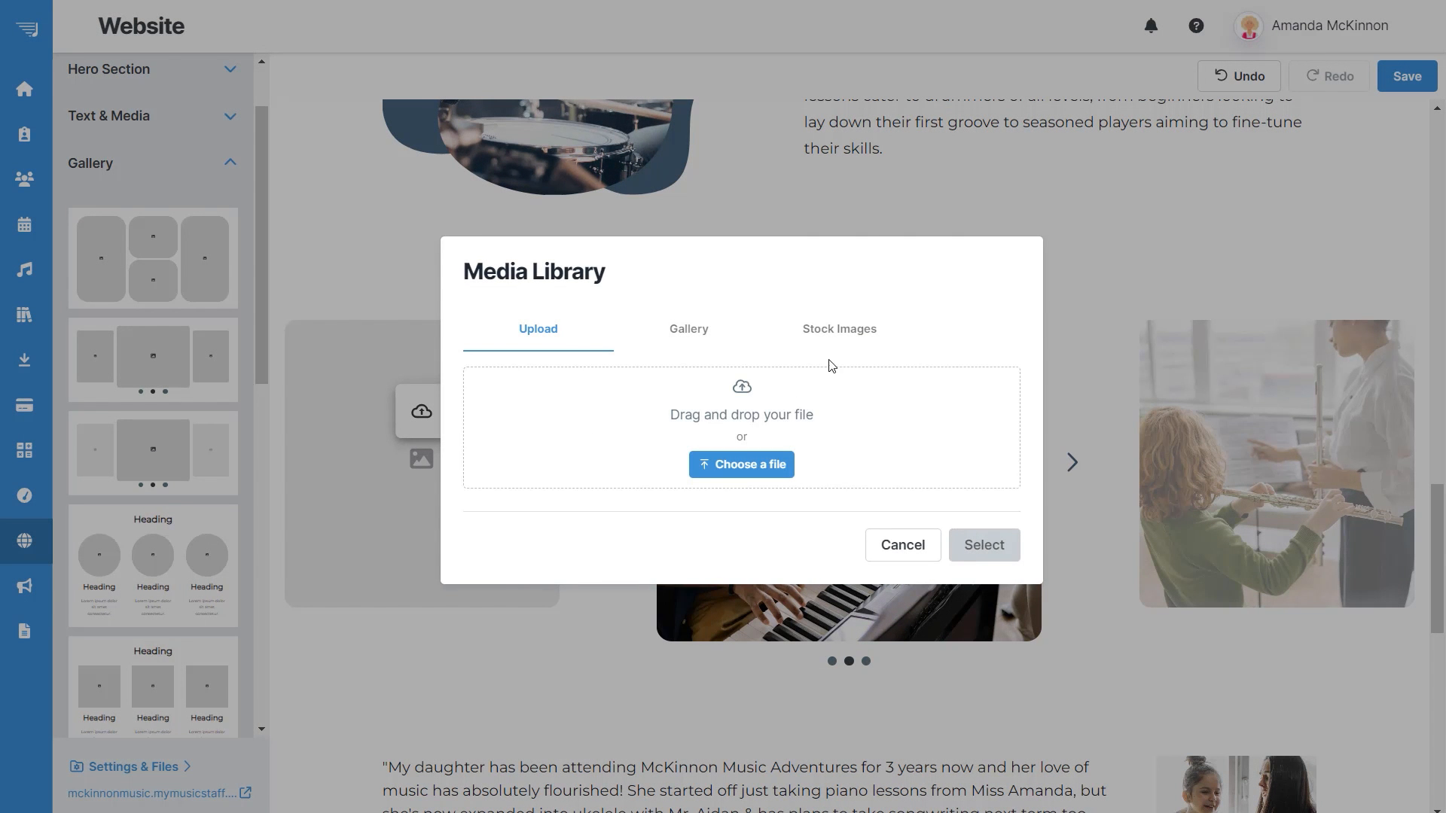
click(835, 332)
scroll(913, 420, down, 5)
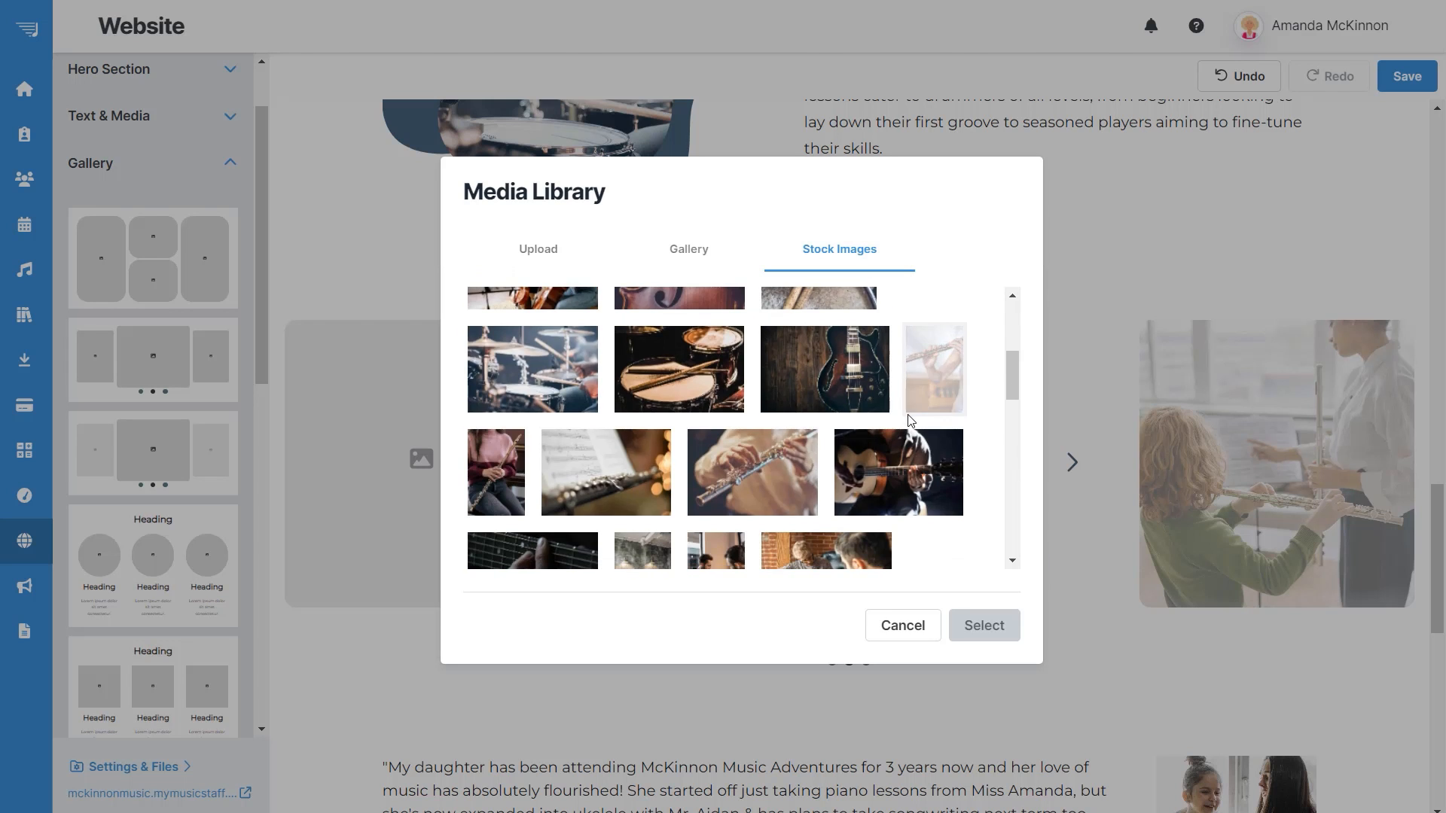
scroll(921, 415, down, 5)
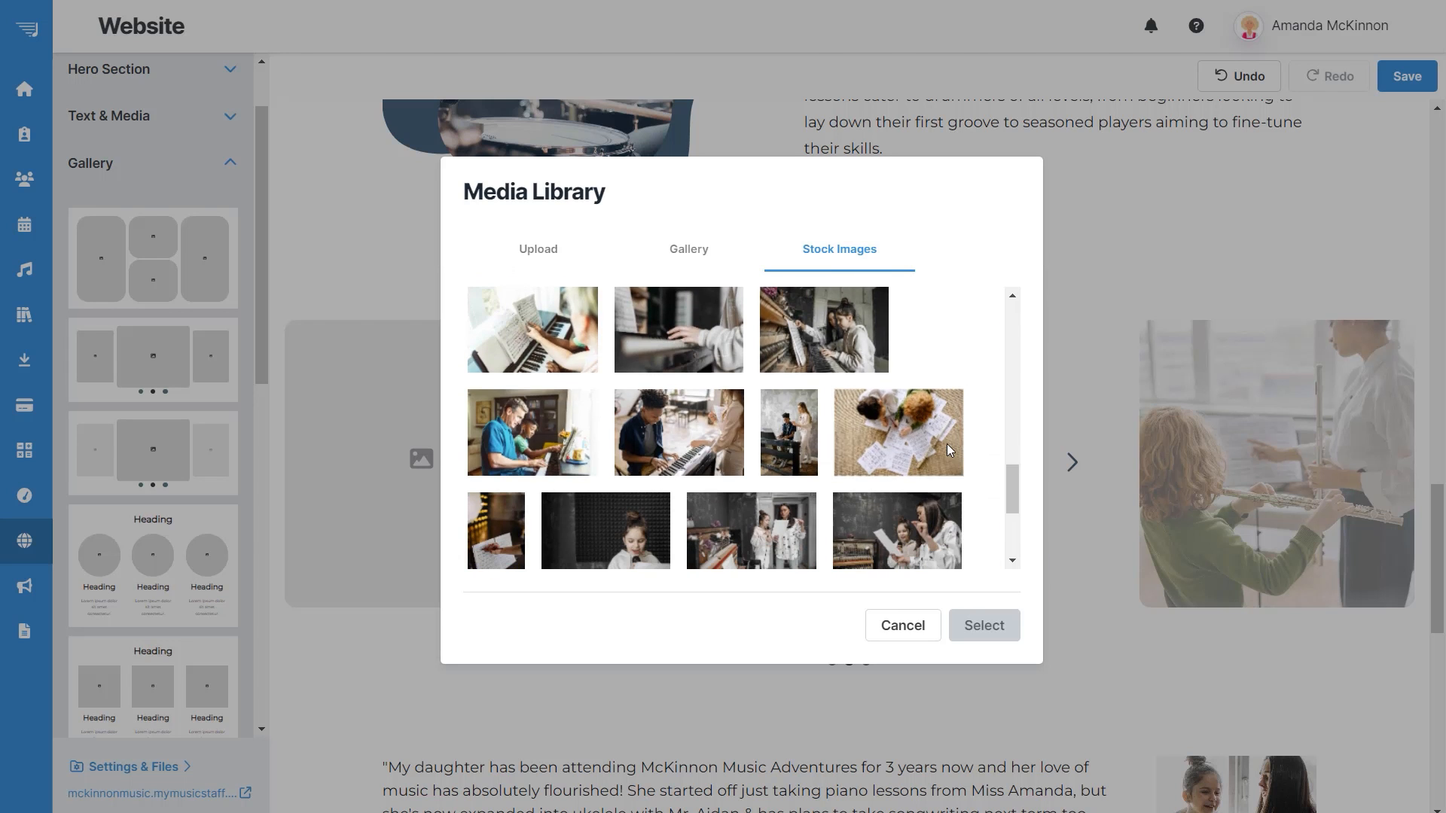
scroll(803, 417, down, 2)
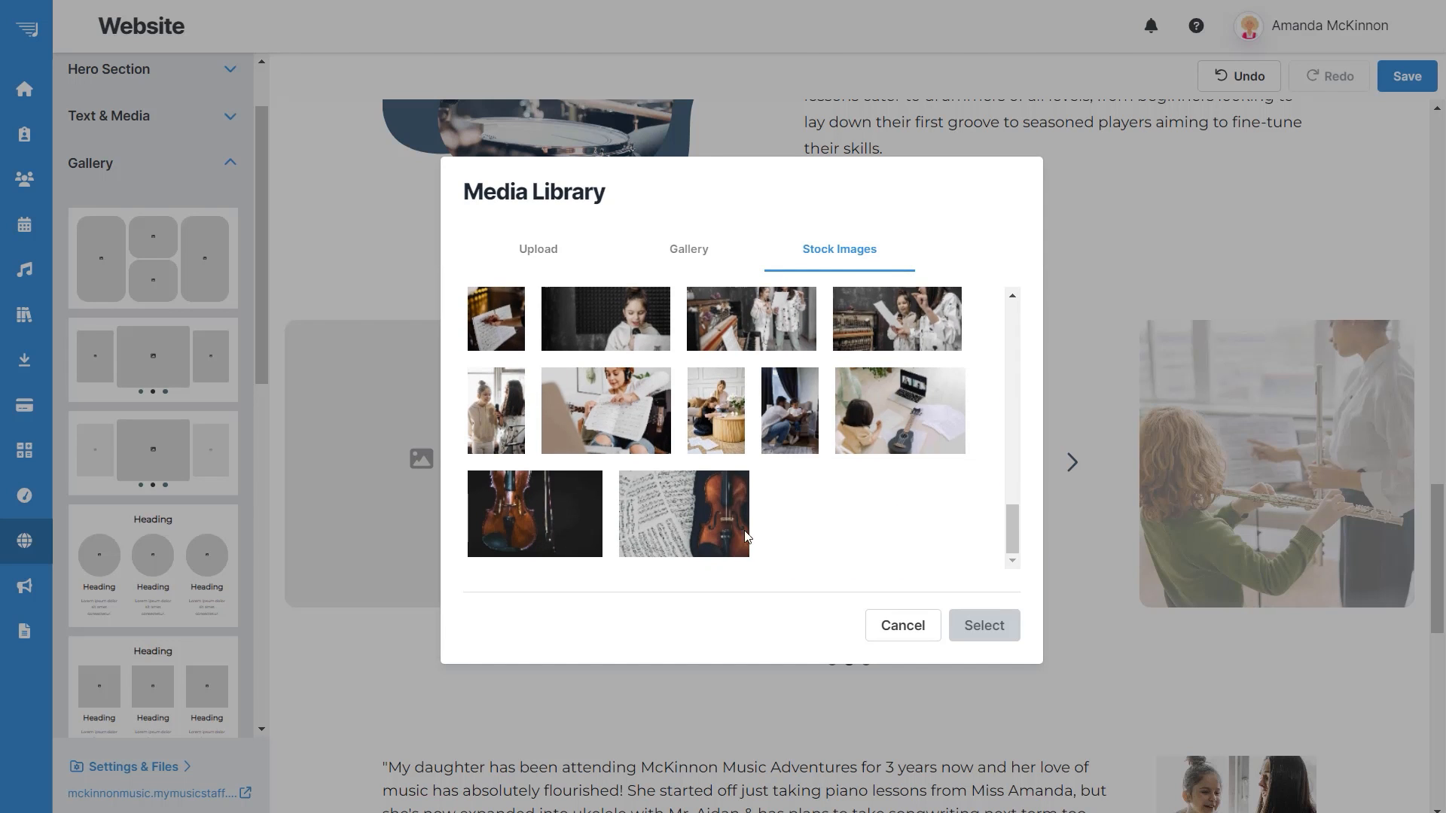
click(723, 428)
click(986, 625)
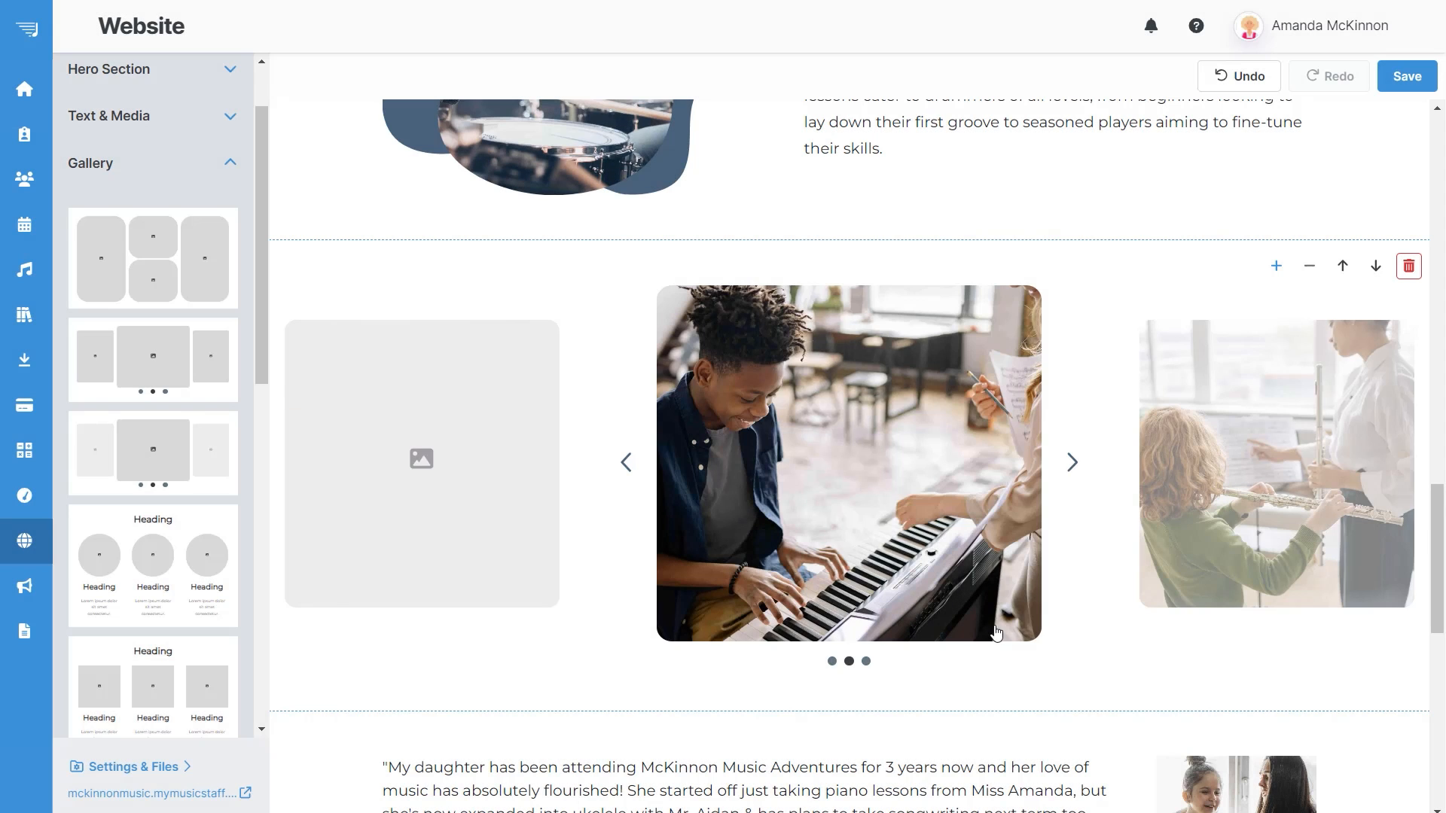
Advance through the carousel's images to check how each one looks in the center
click(1073, 463)
click(1073, 463)
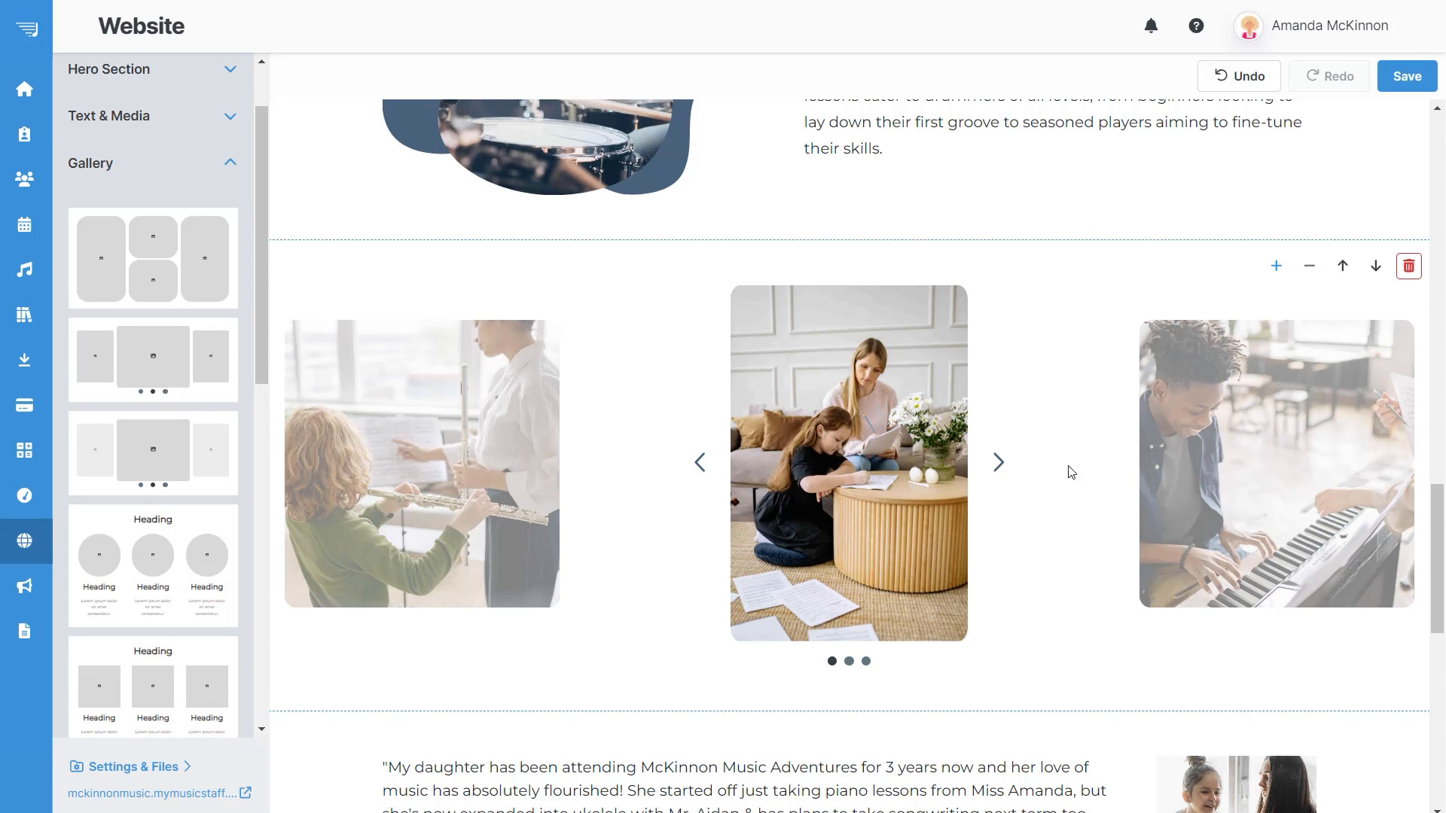
click(1000, 462)
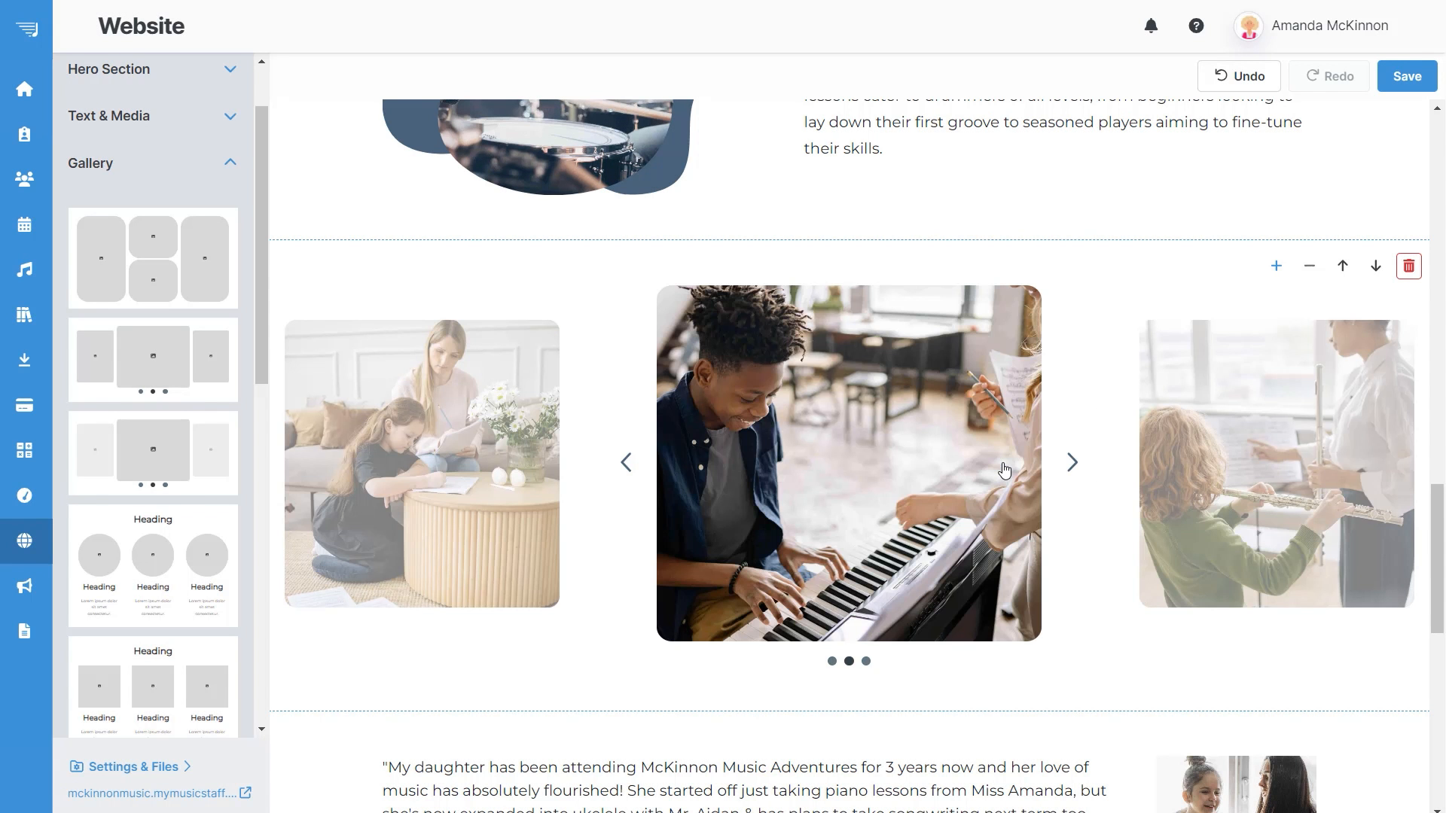
click(1069, 463)
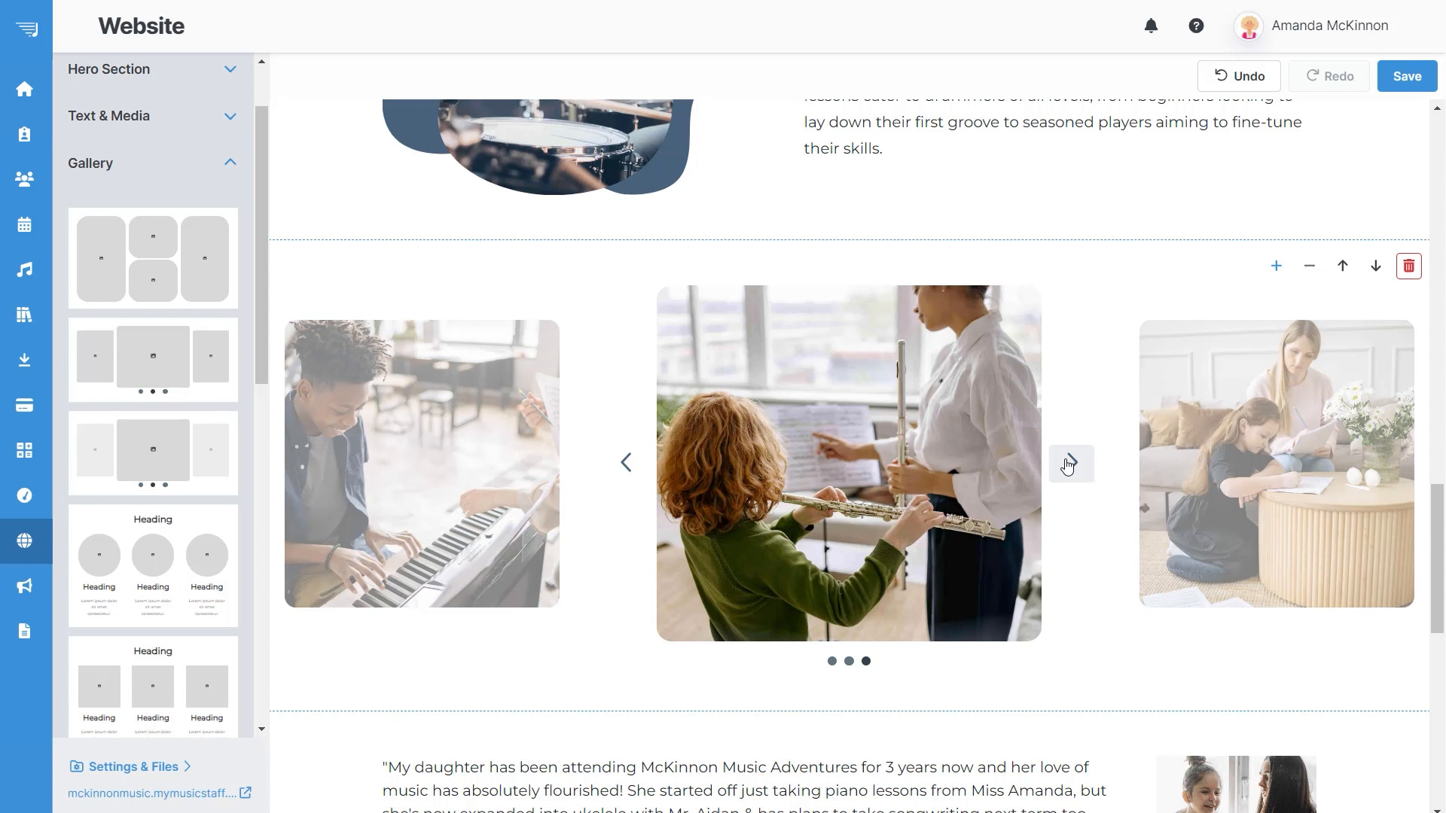
Try adding four empty image slots to the carousel
click(1277, 267)
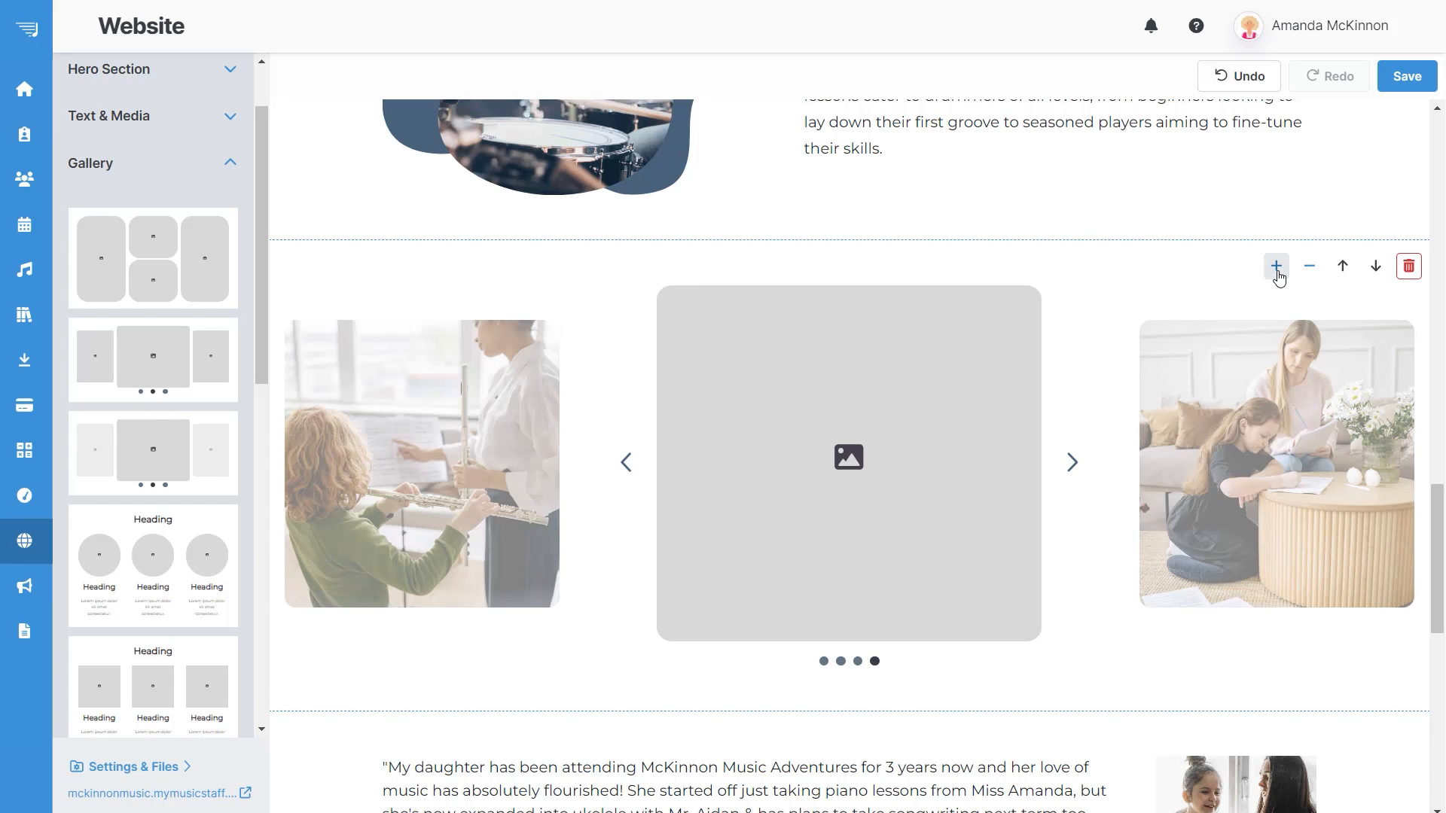
click(1277, 272)
click(1277, 271)
click(1277, 271)
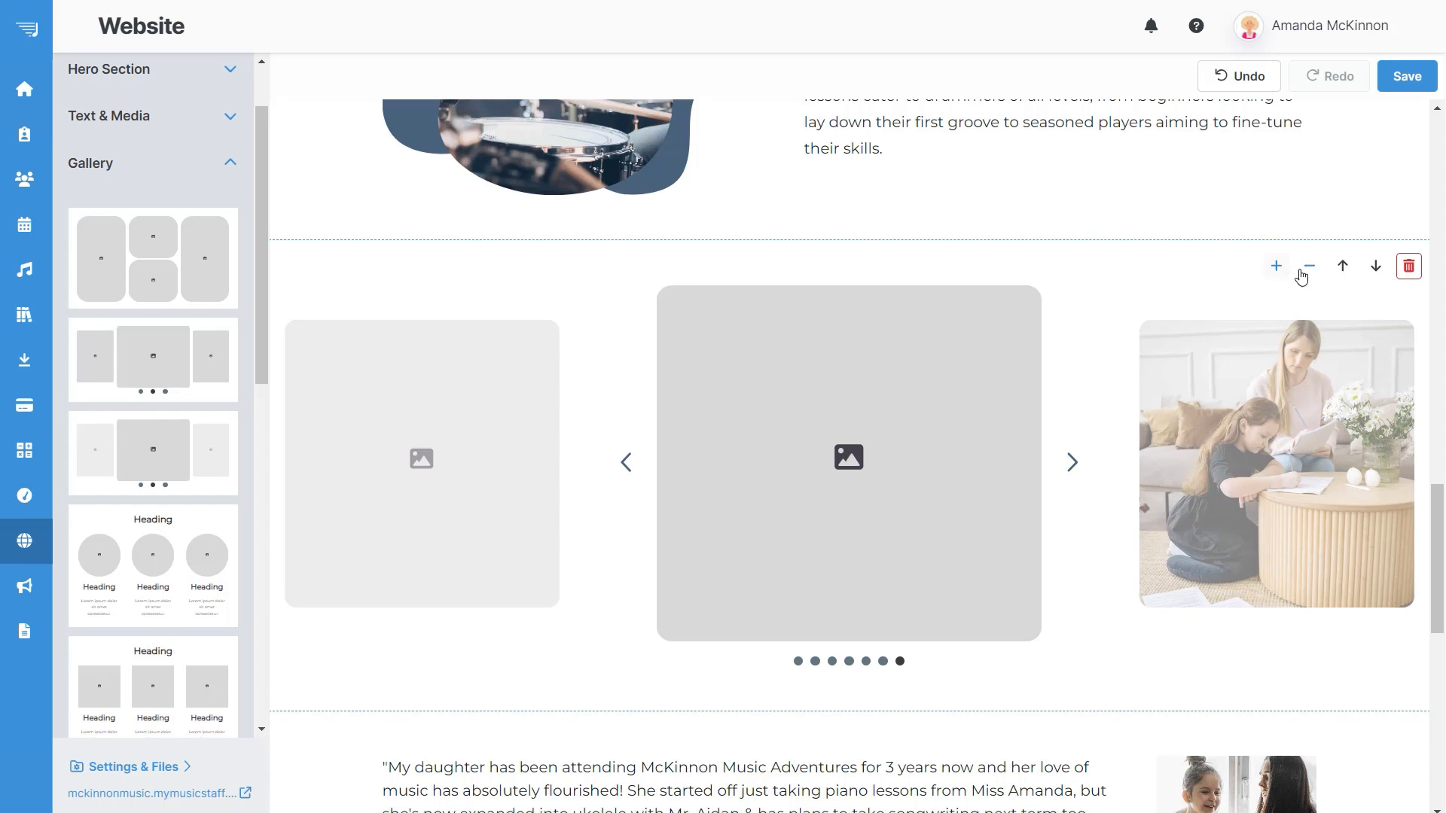
Remove the four empty image slots from the carousel
click(1302, 275)
click(1302, 275)
click(1302, 275)
click(1302, 275)
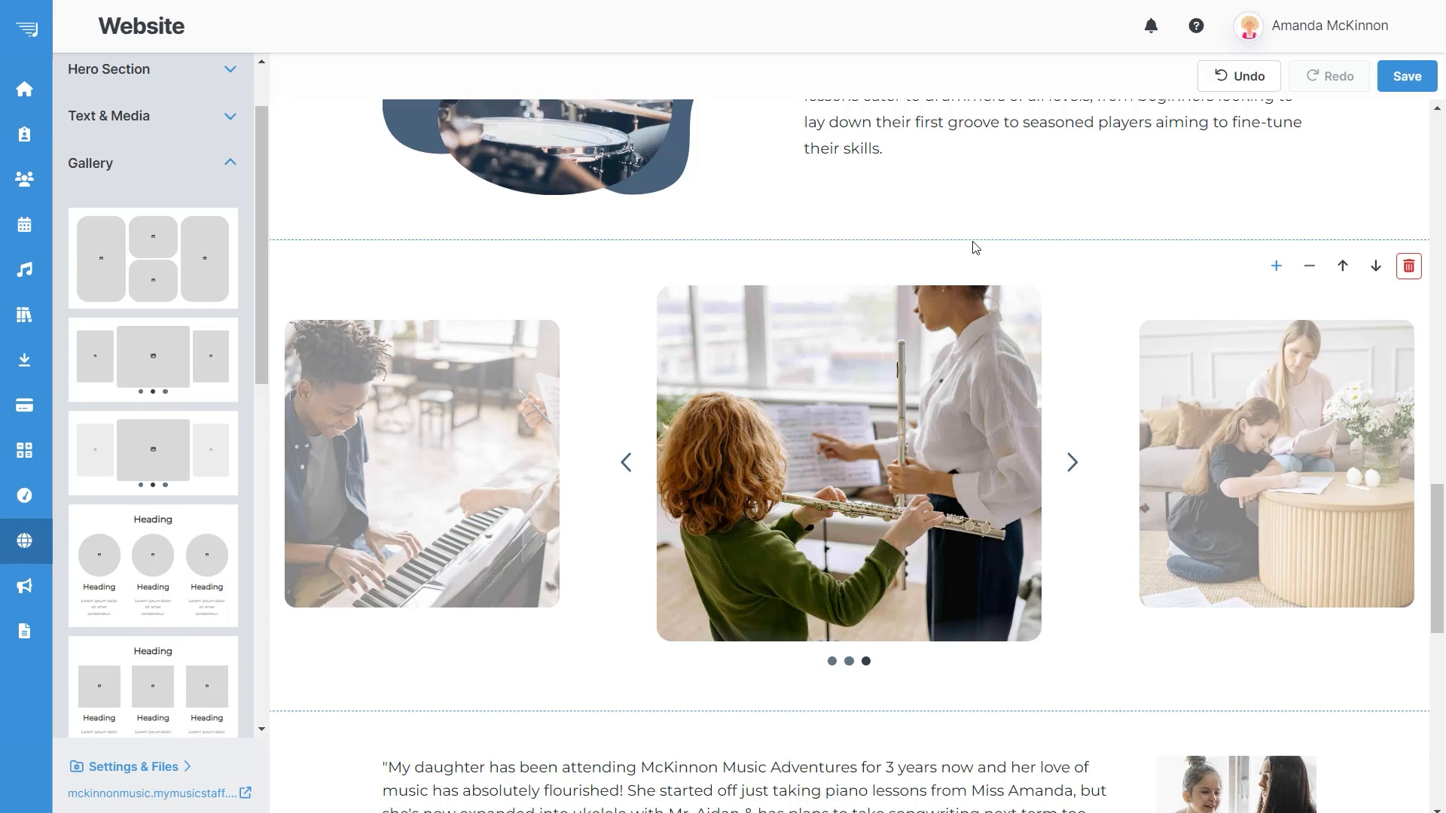
Open the settings of the Signup form block below the testimonial
scroll(975, 248, down, 5)
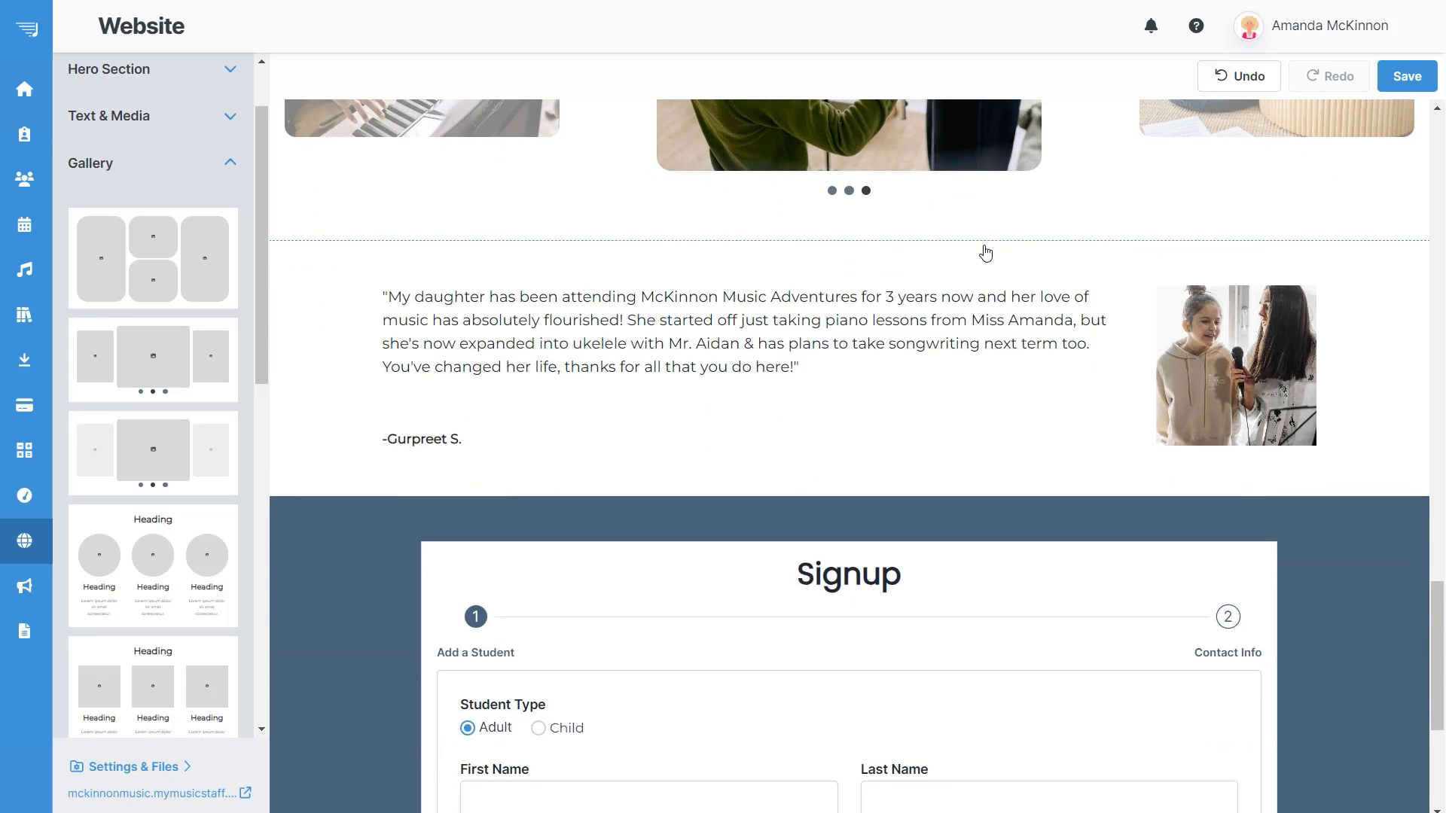
scroll(985, 253, down, 2)
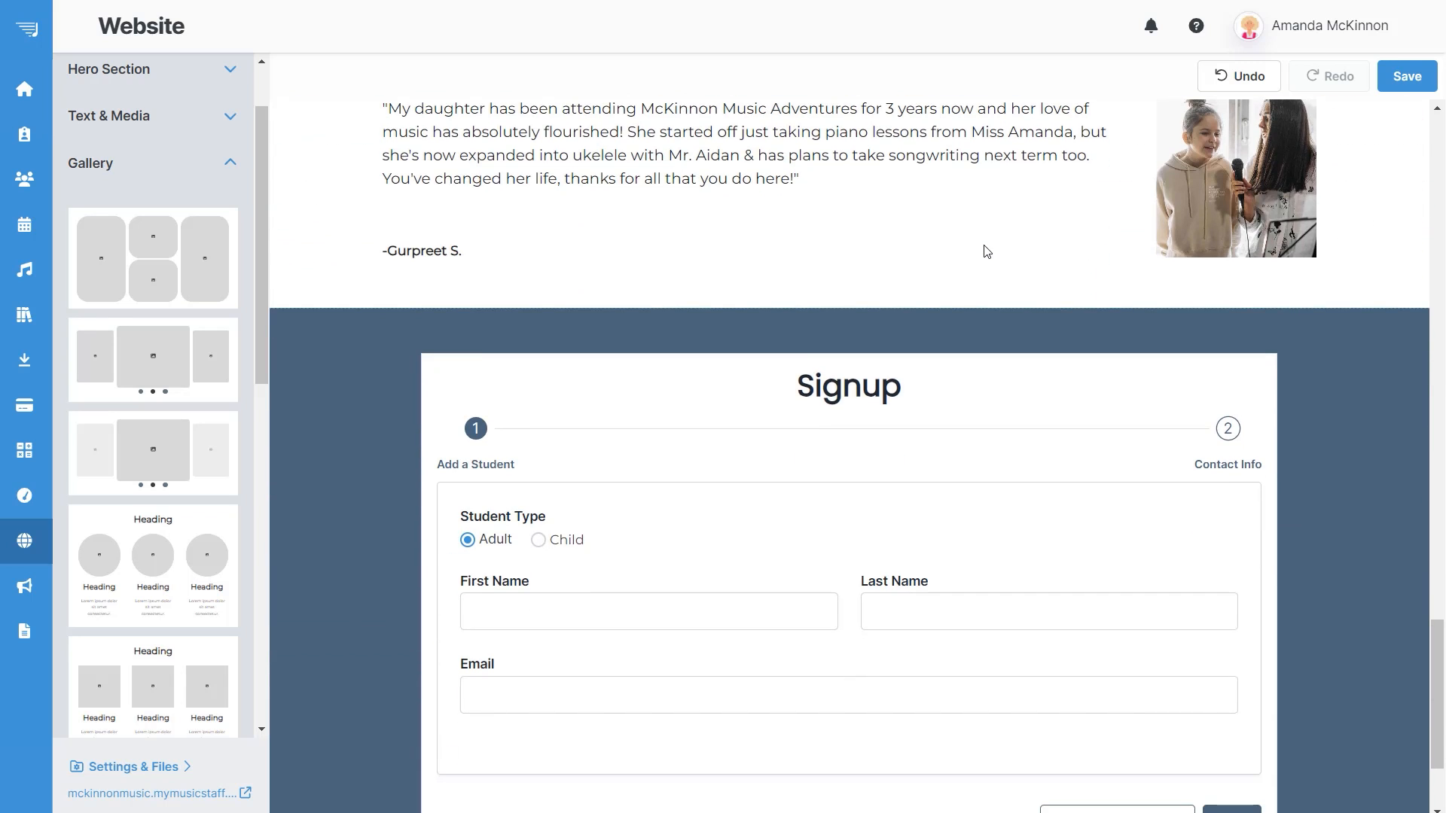
scroll(987, 251, down, 2)
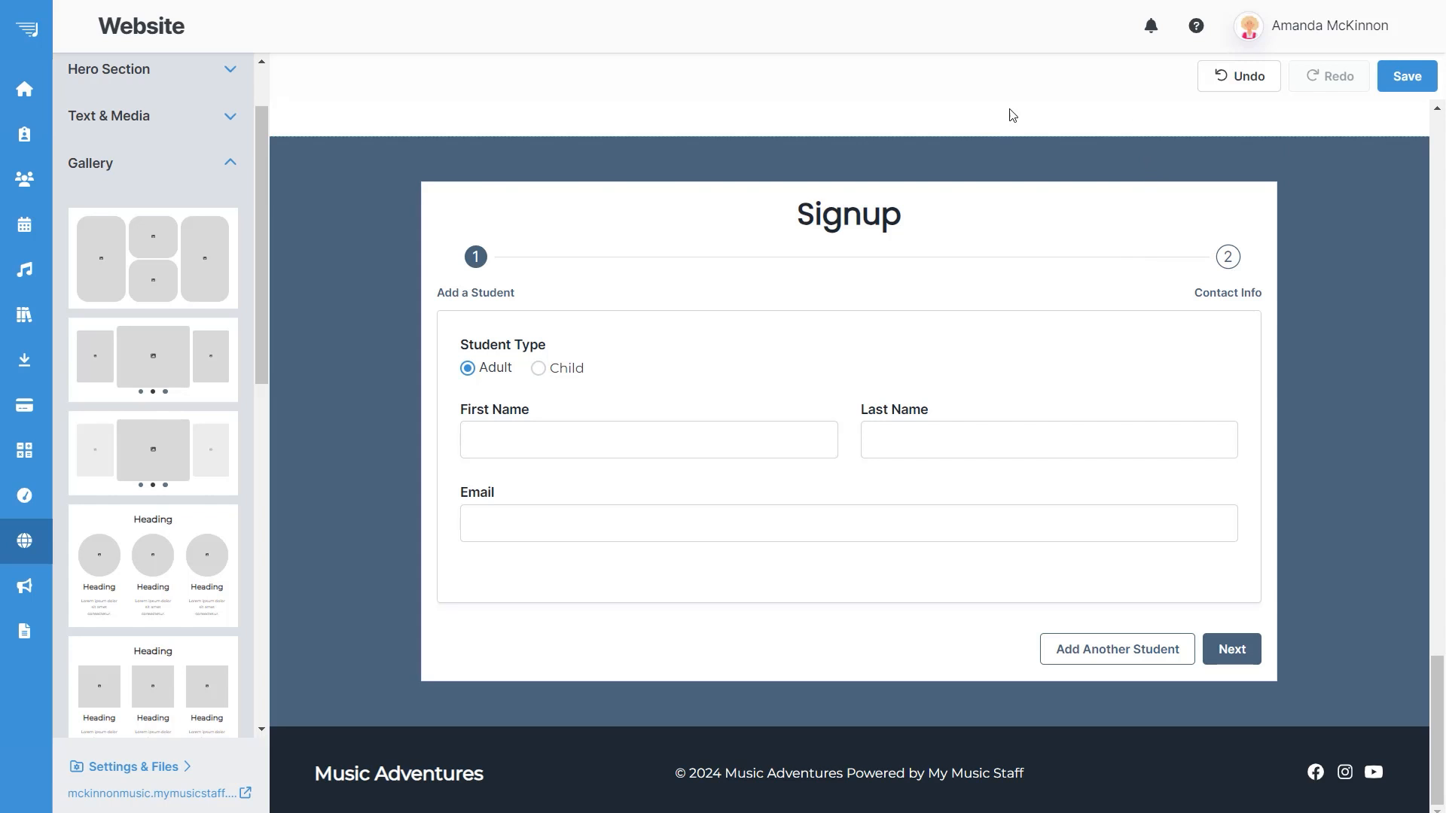
mouse_move(1355, 231)
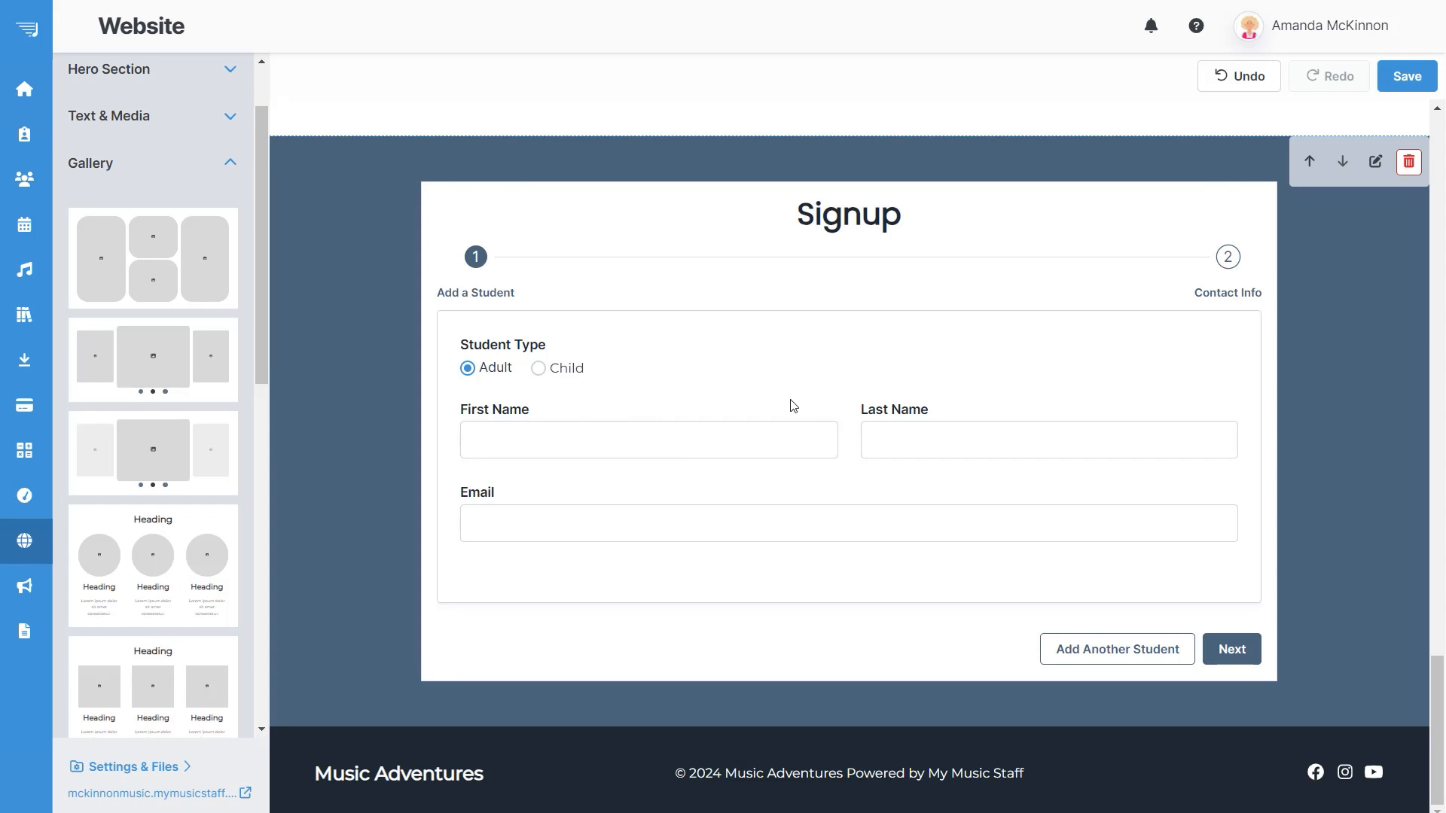
click(1375, 165)
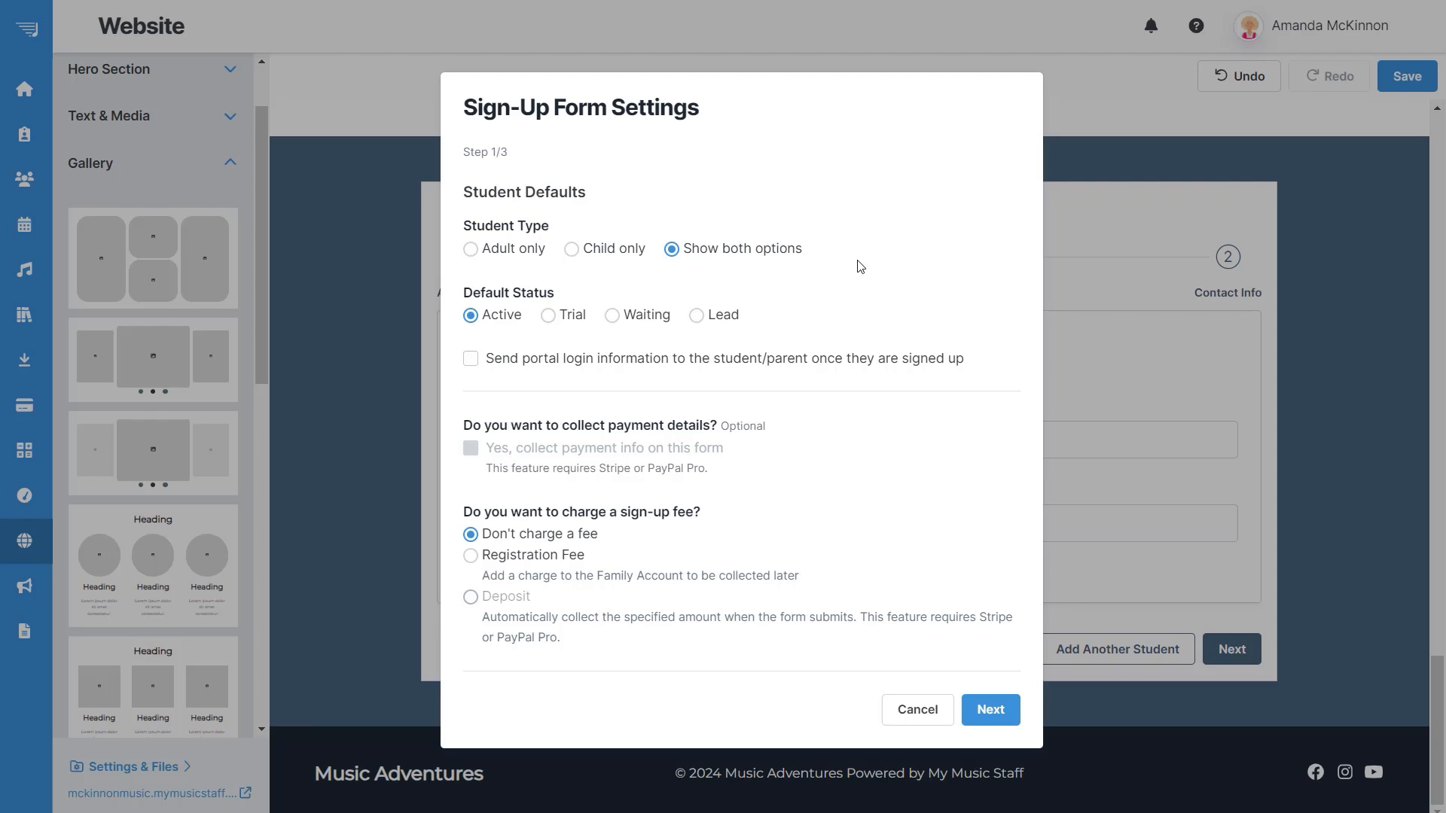
Try the Child only and Adult only student types, and return the Student Type to Show both options
click(611, 250)
click(493, 251)
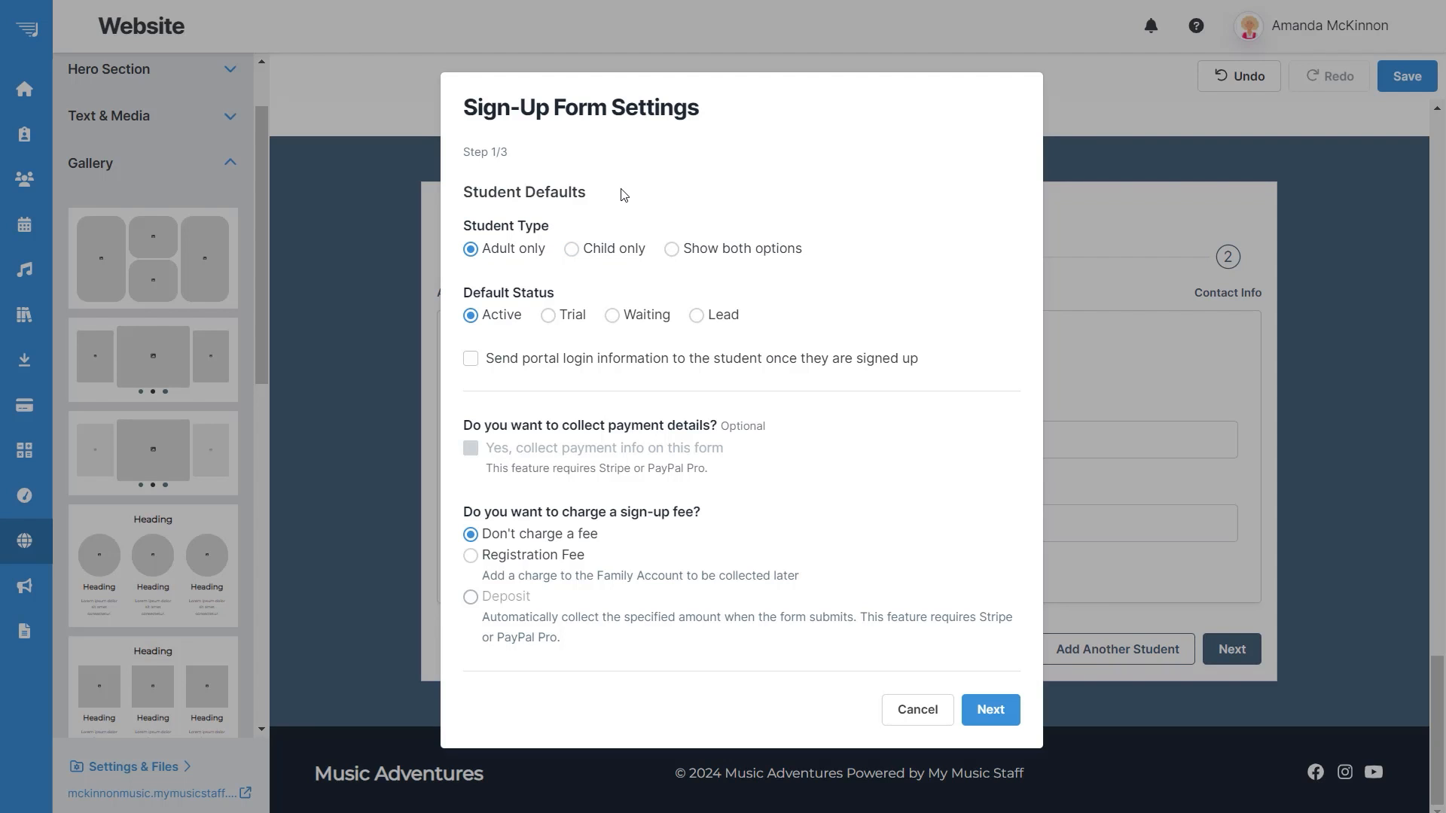
click(759, 251)
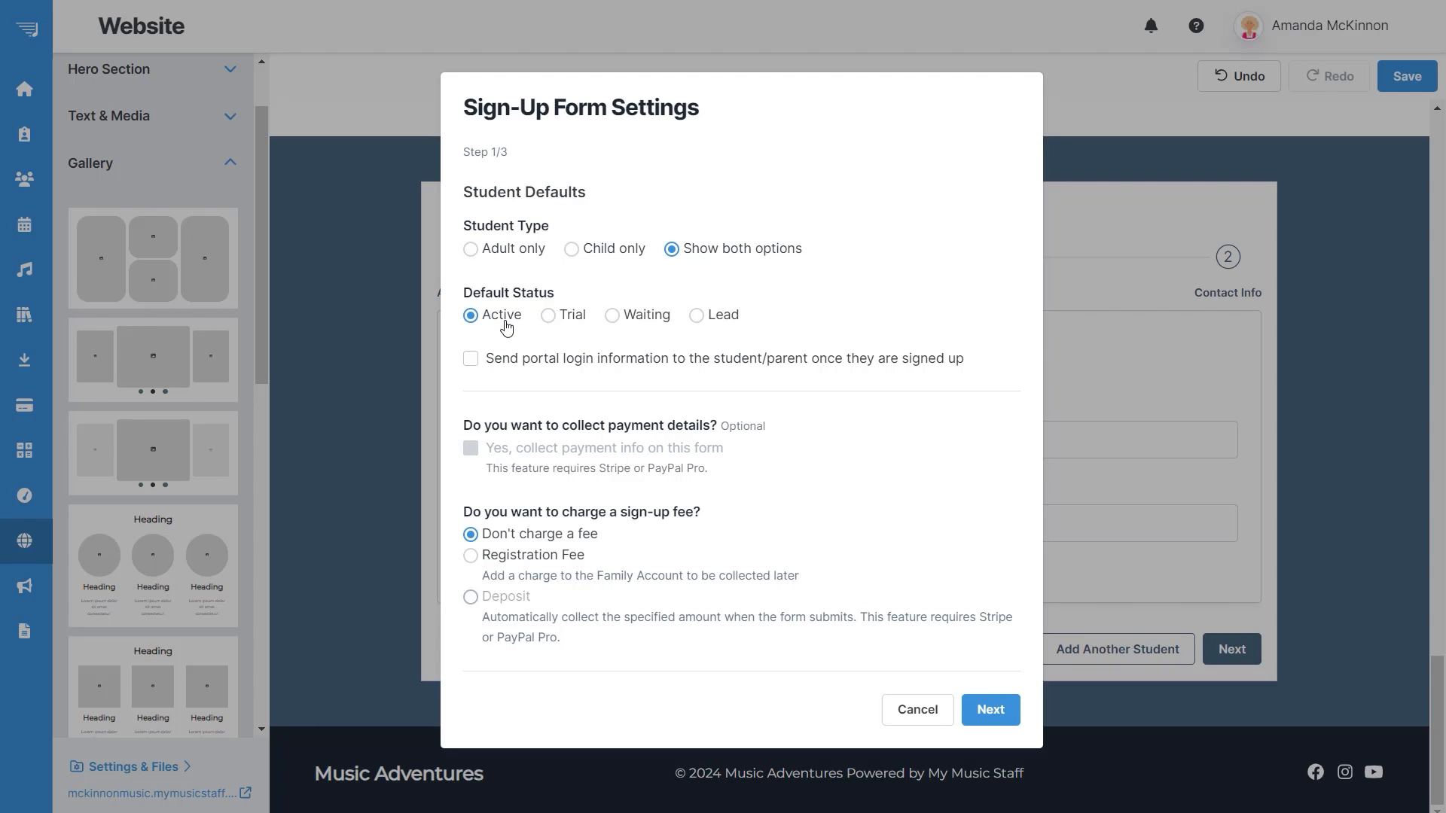
Try the Trial, Waiting and Lead default statuses for new students, and return the Default Status to Active
click(570, 321)
click(647, 332)
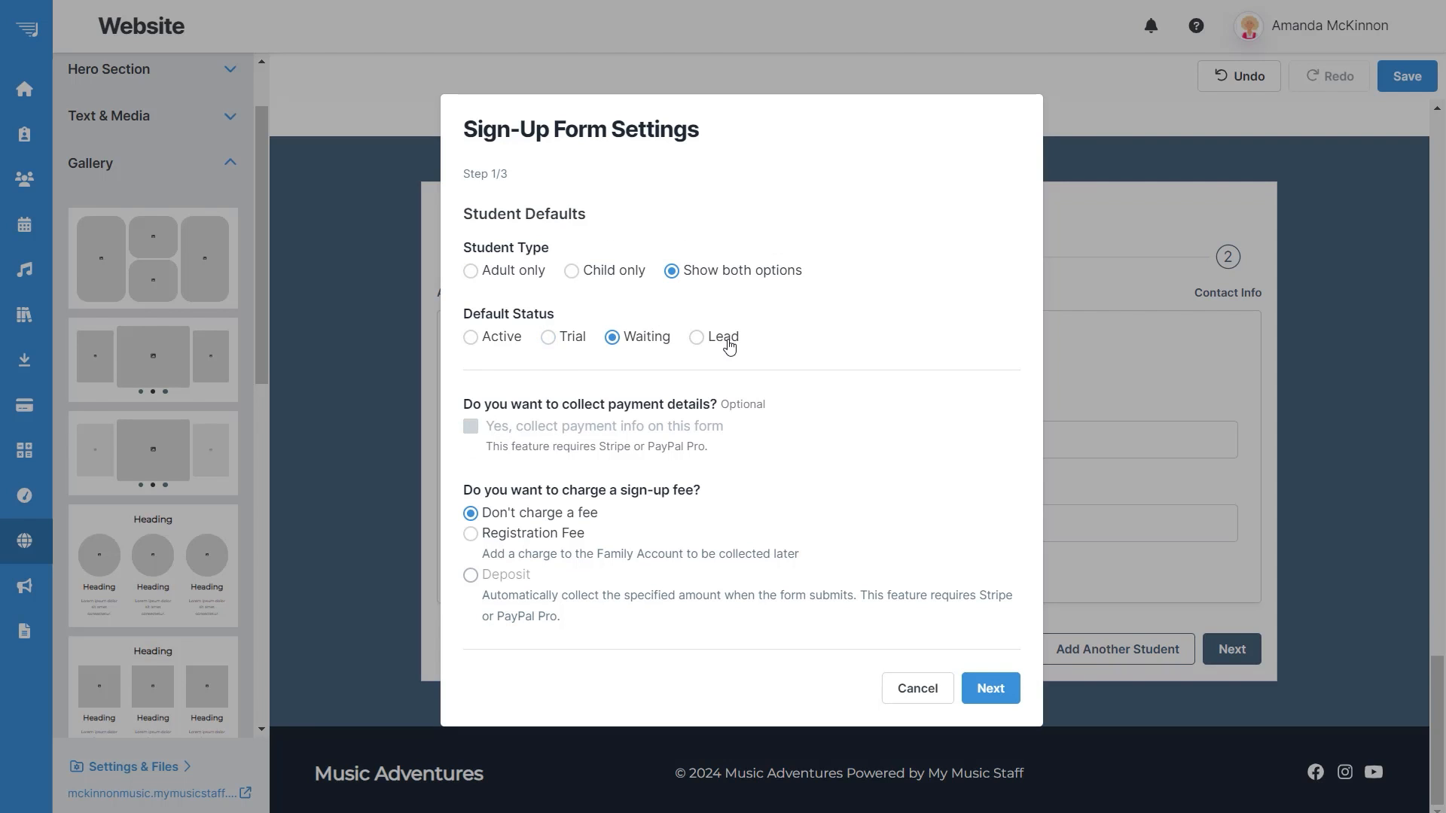
click(726, 343)
click(497, 341)
click(570, 328)
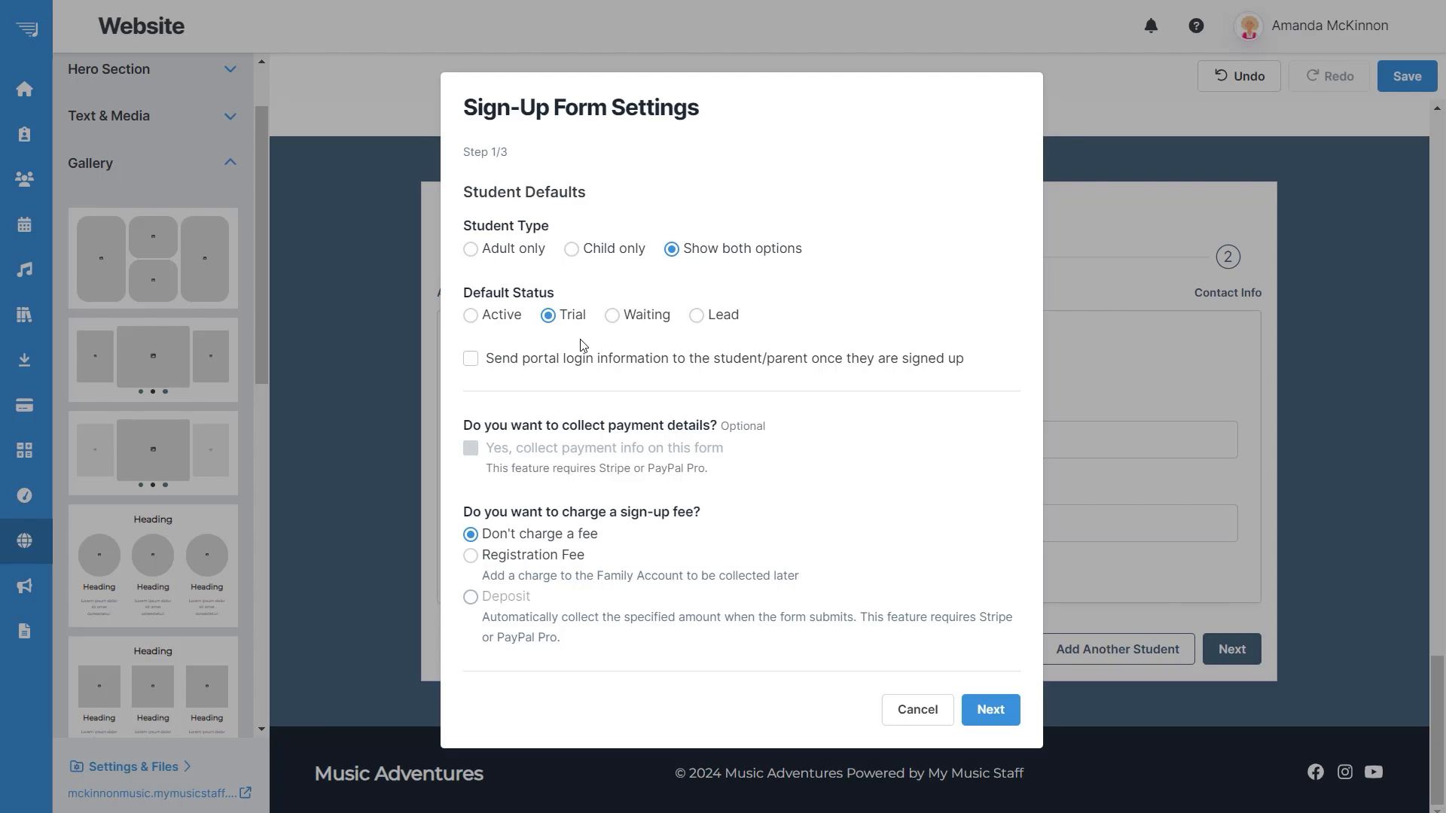
click(649, 315)
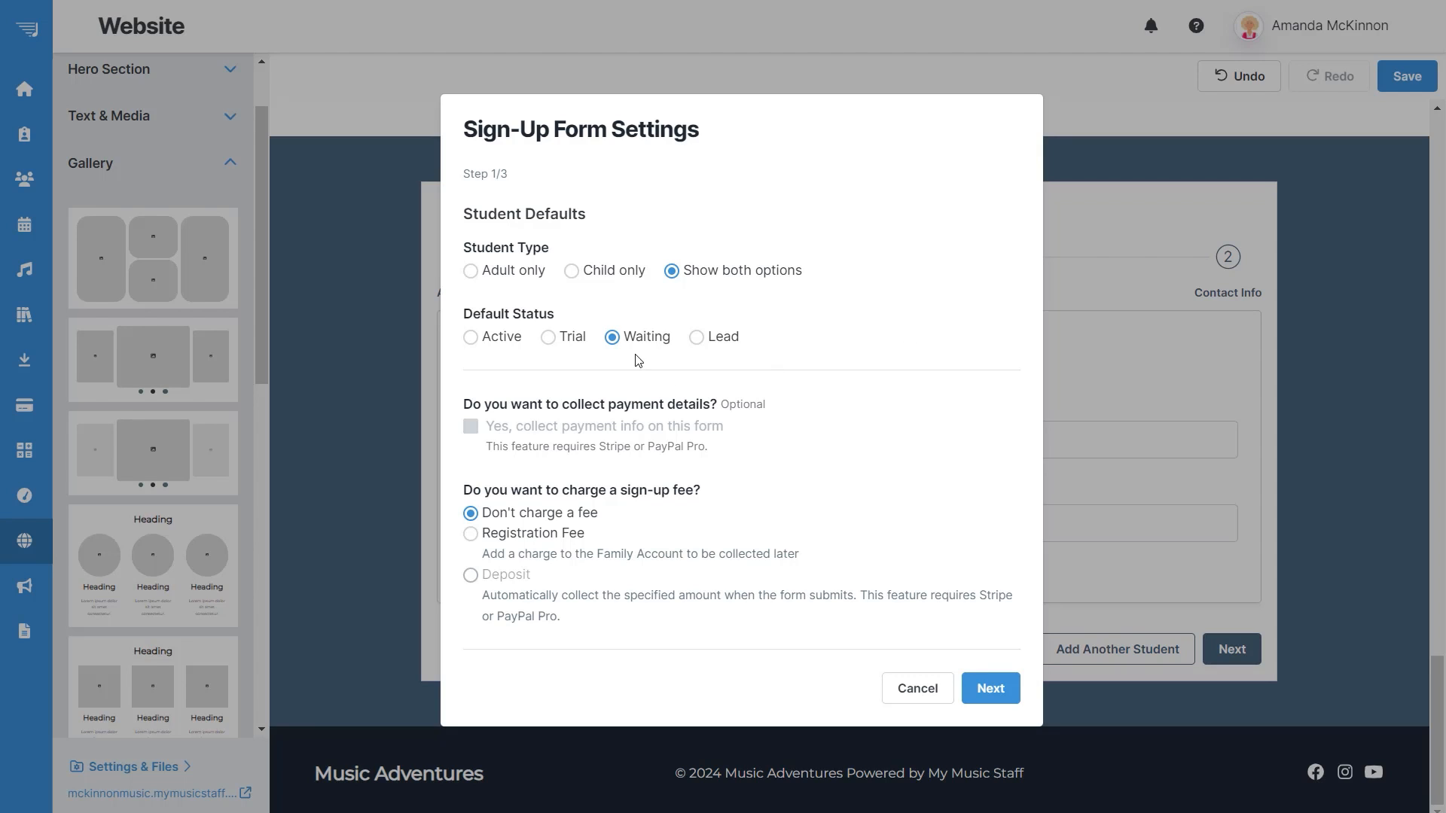
click(723, 337)
click(514, 340)
click(576, 320)
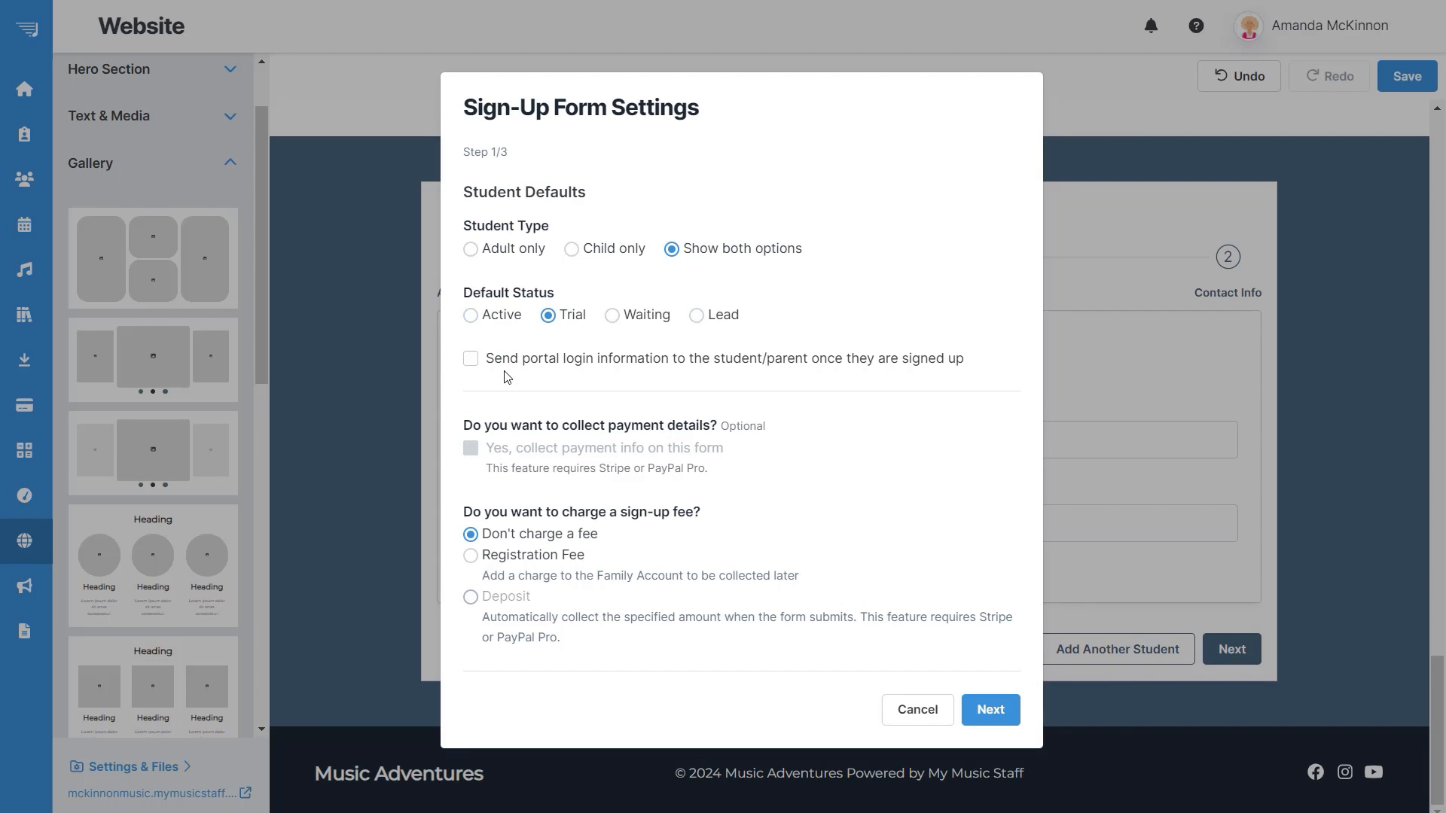
click(495, 321)
Enable sending portal login information, try the Registration Fee option but return to no sign-up fee, and continue to the form's second step
click(471, 360)
click(566, 559)
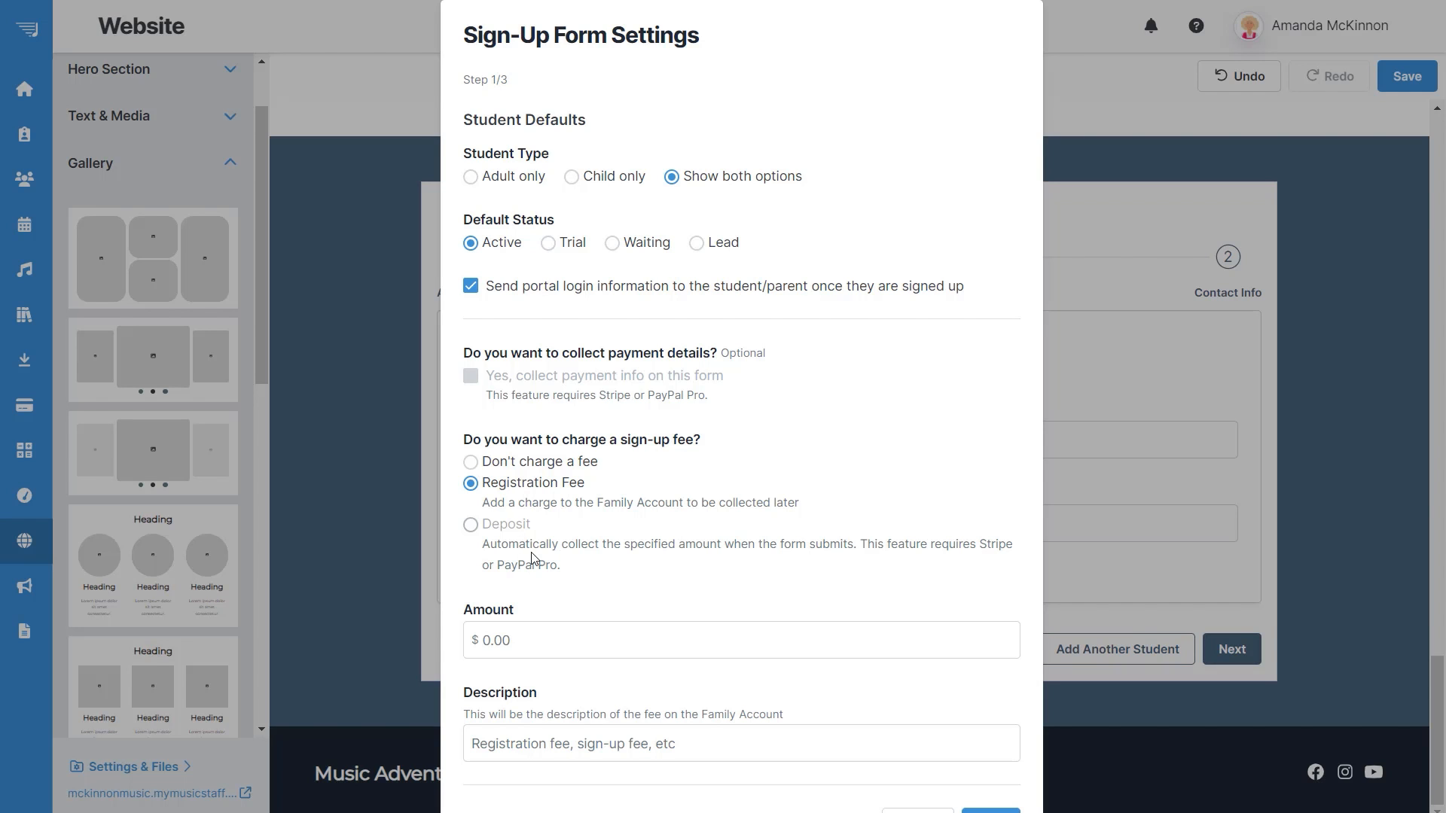
click(487, 467)
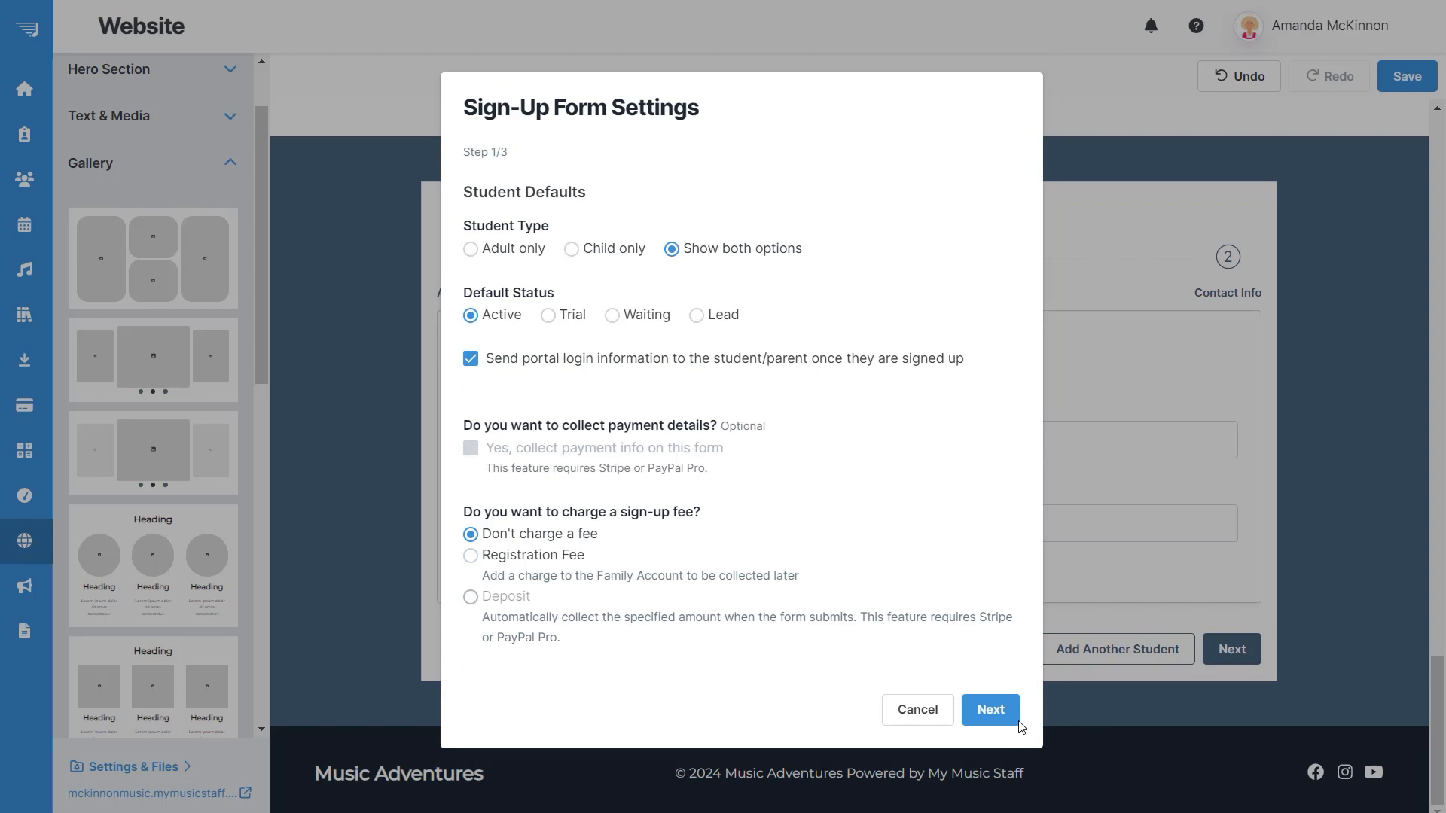
click(991, 710)
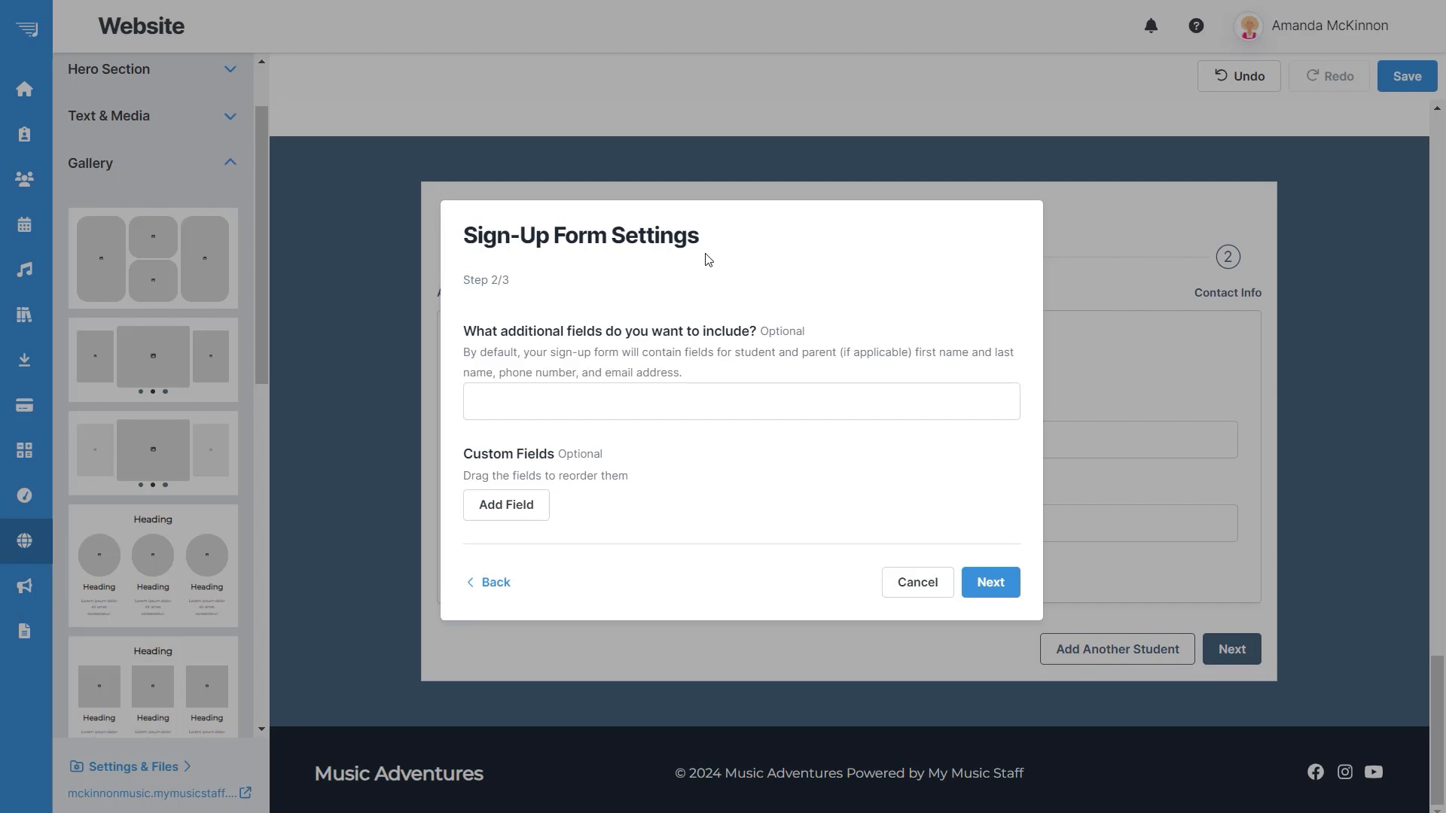
Include Address and Birthday as additional fields on the sign-up form
click(749, 396)
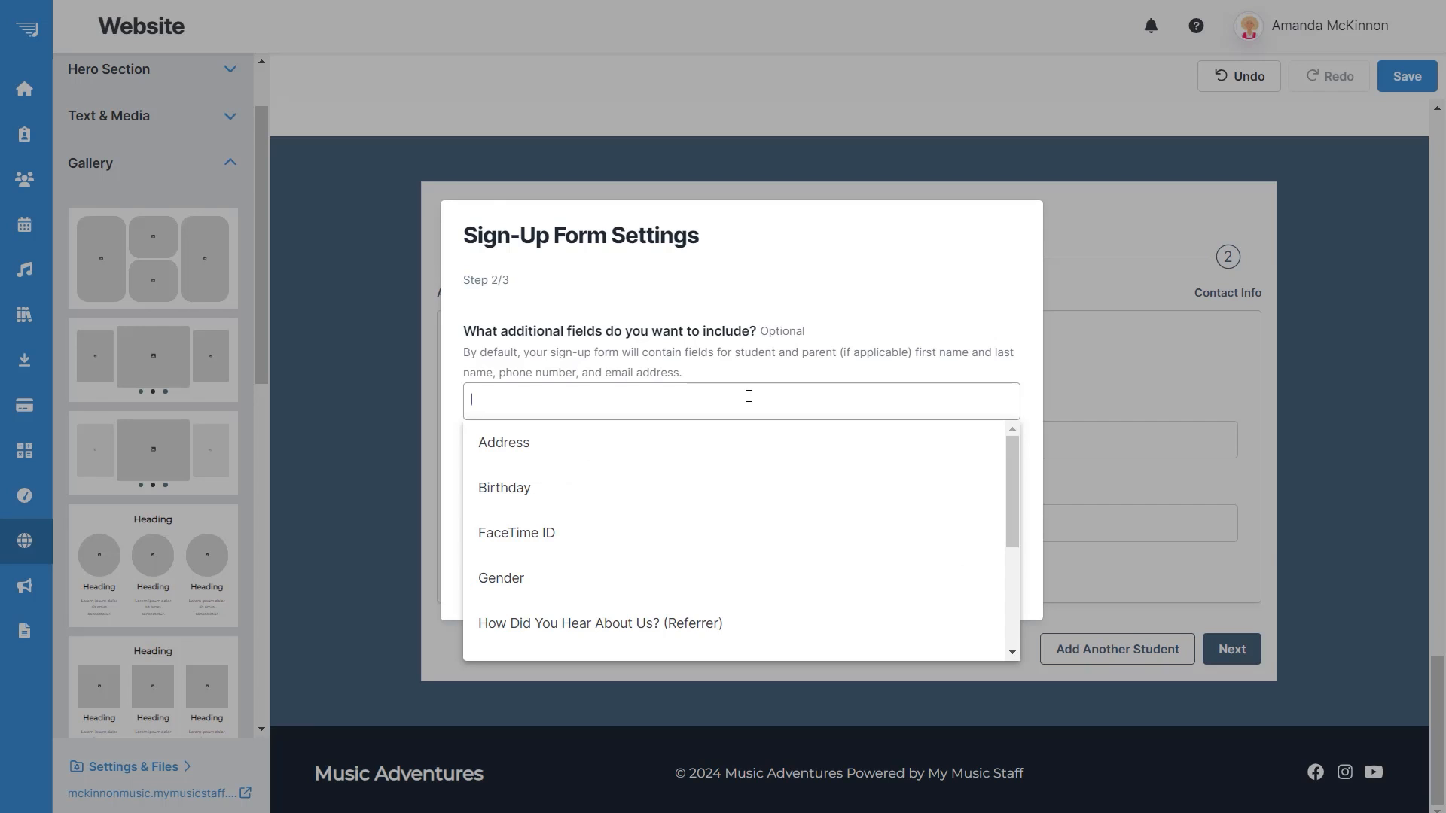
click(716, 435)
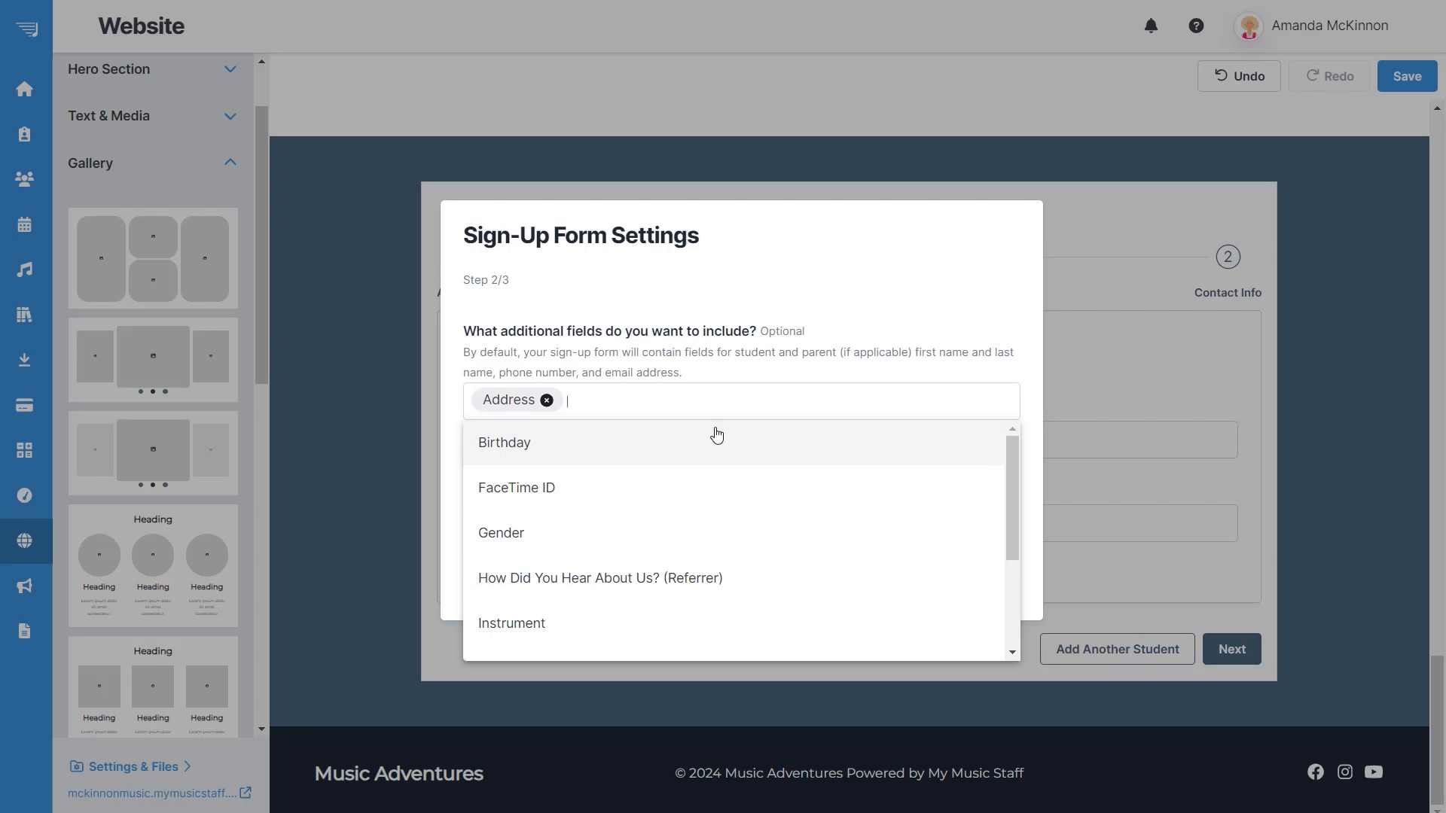
click(716, 436)
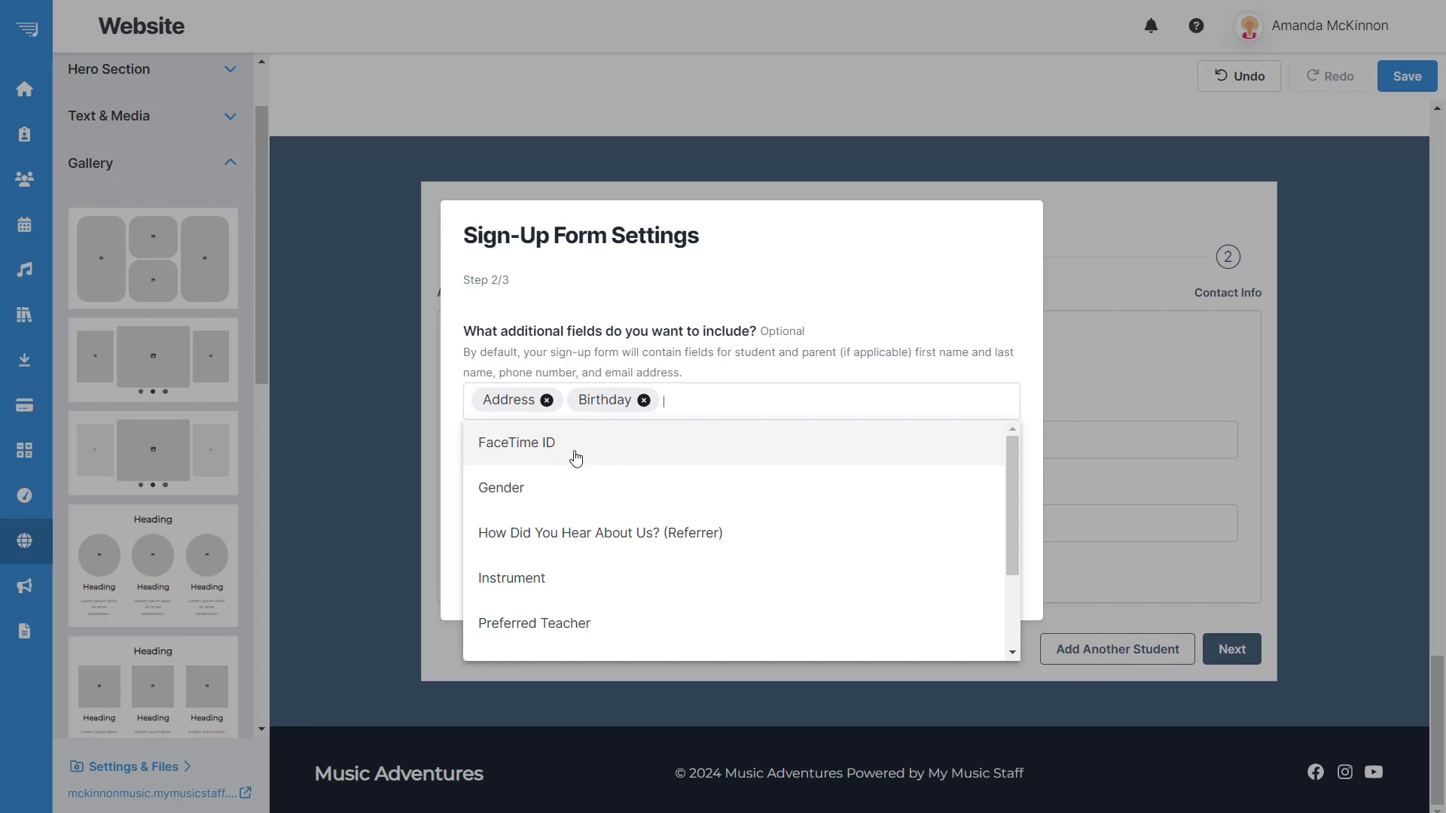
scroll(567, 450, down, 3)
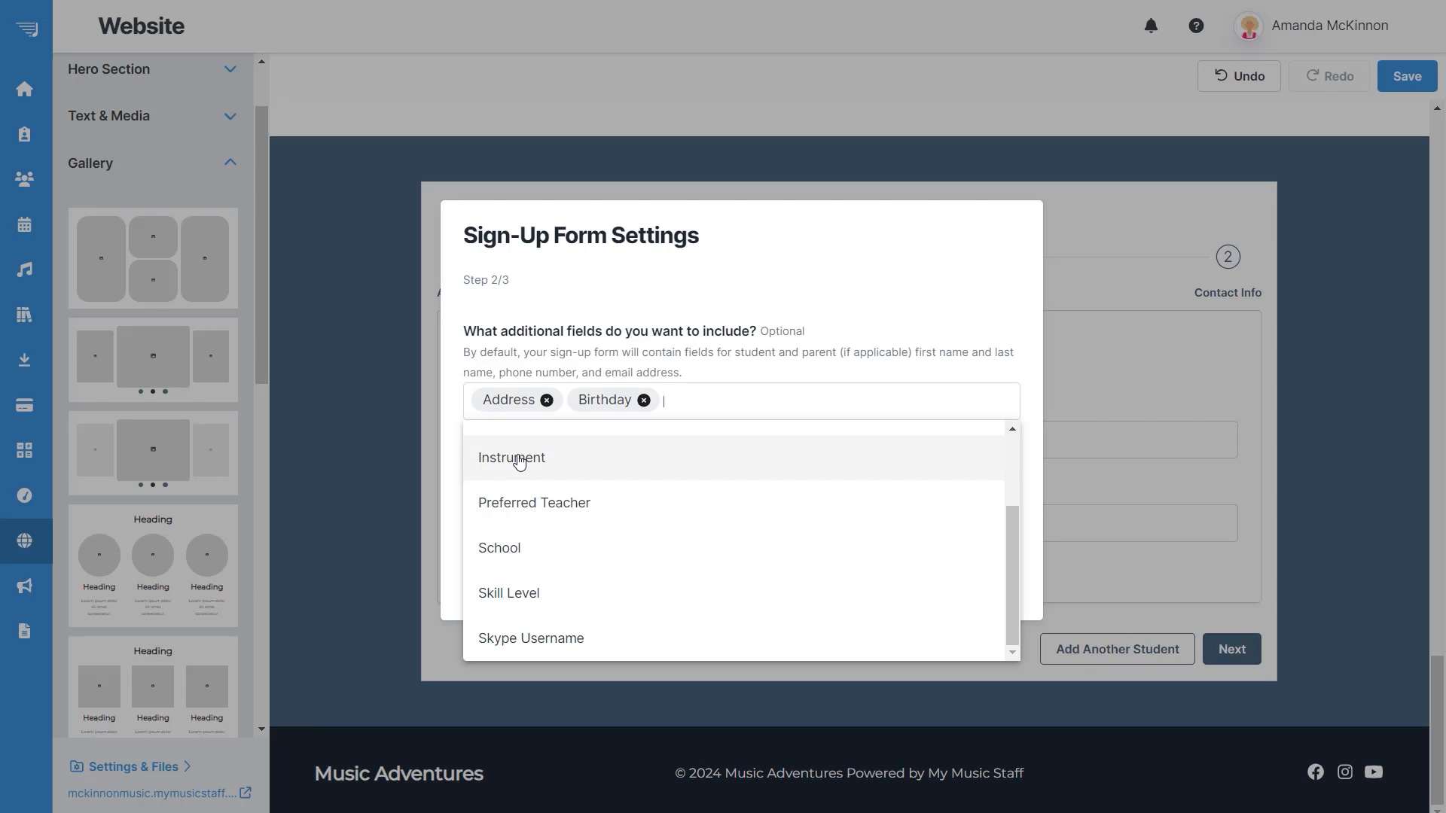
scroll(527, 482, up, 2)
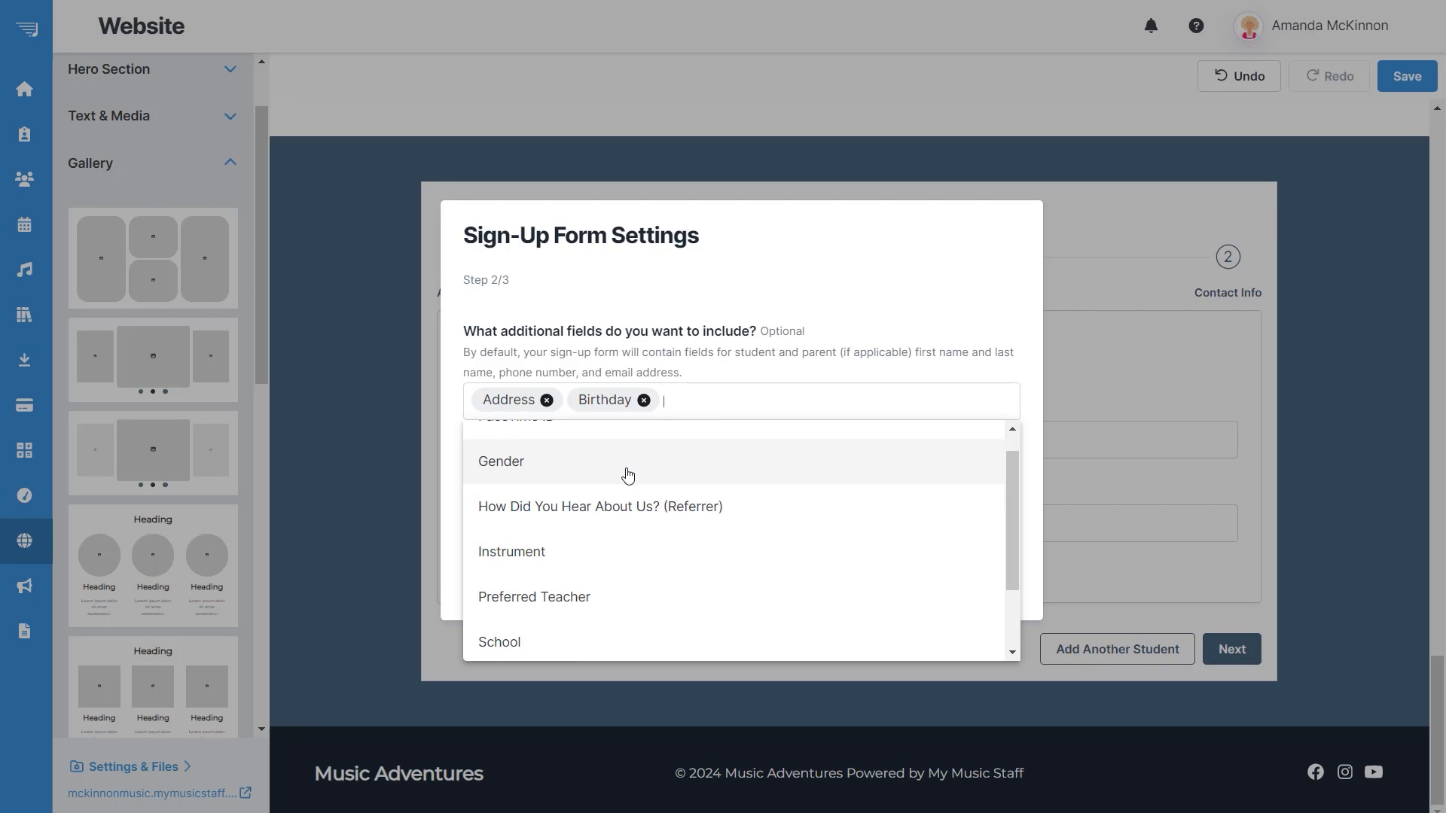
click(909, 288)
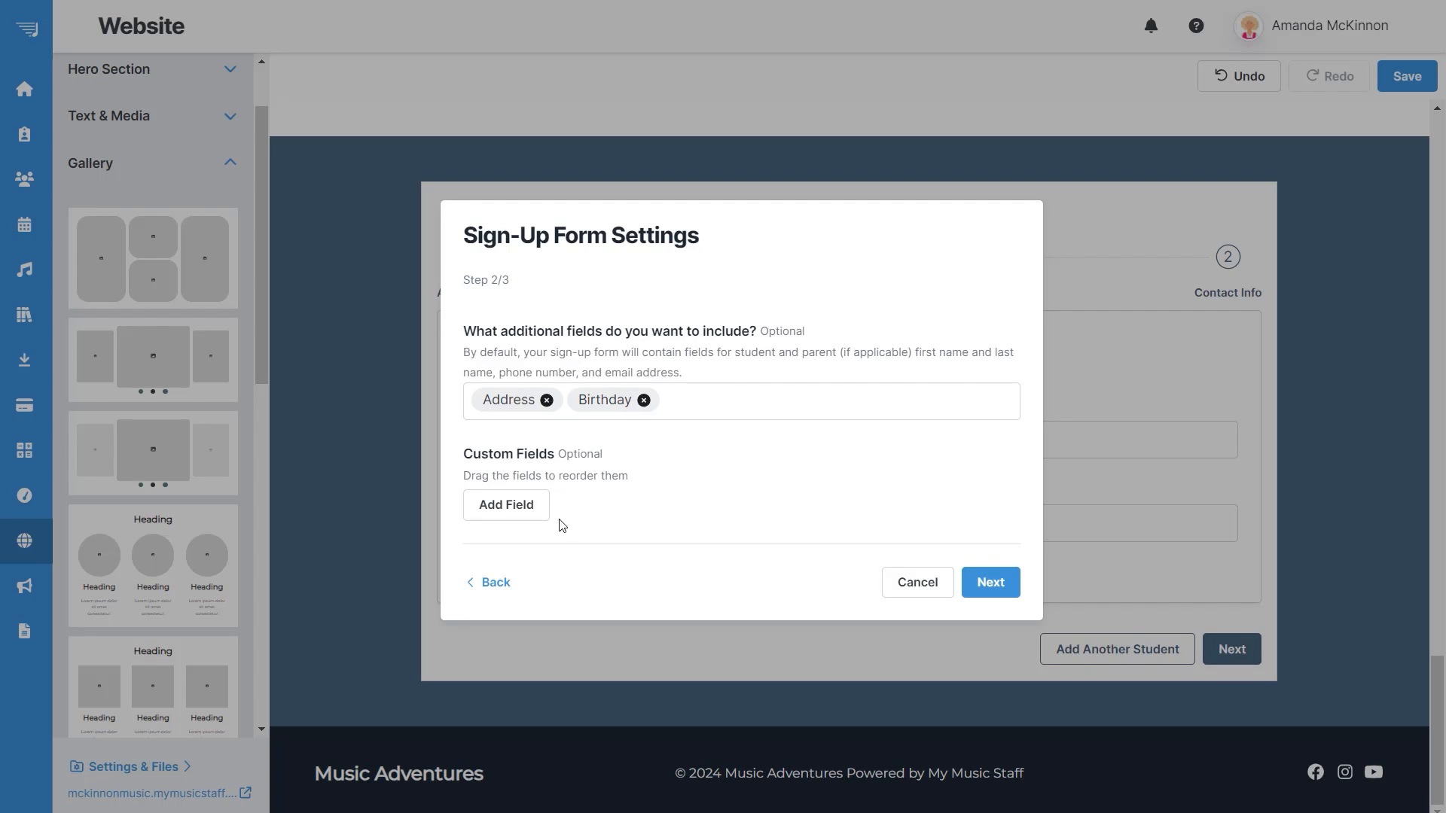
Start a custom field for the sign-up form and set its type to Policy Agreement
click(515, 517)
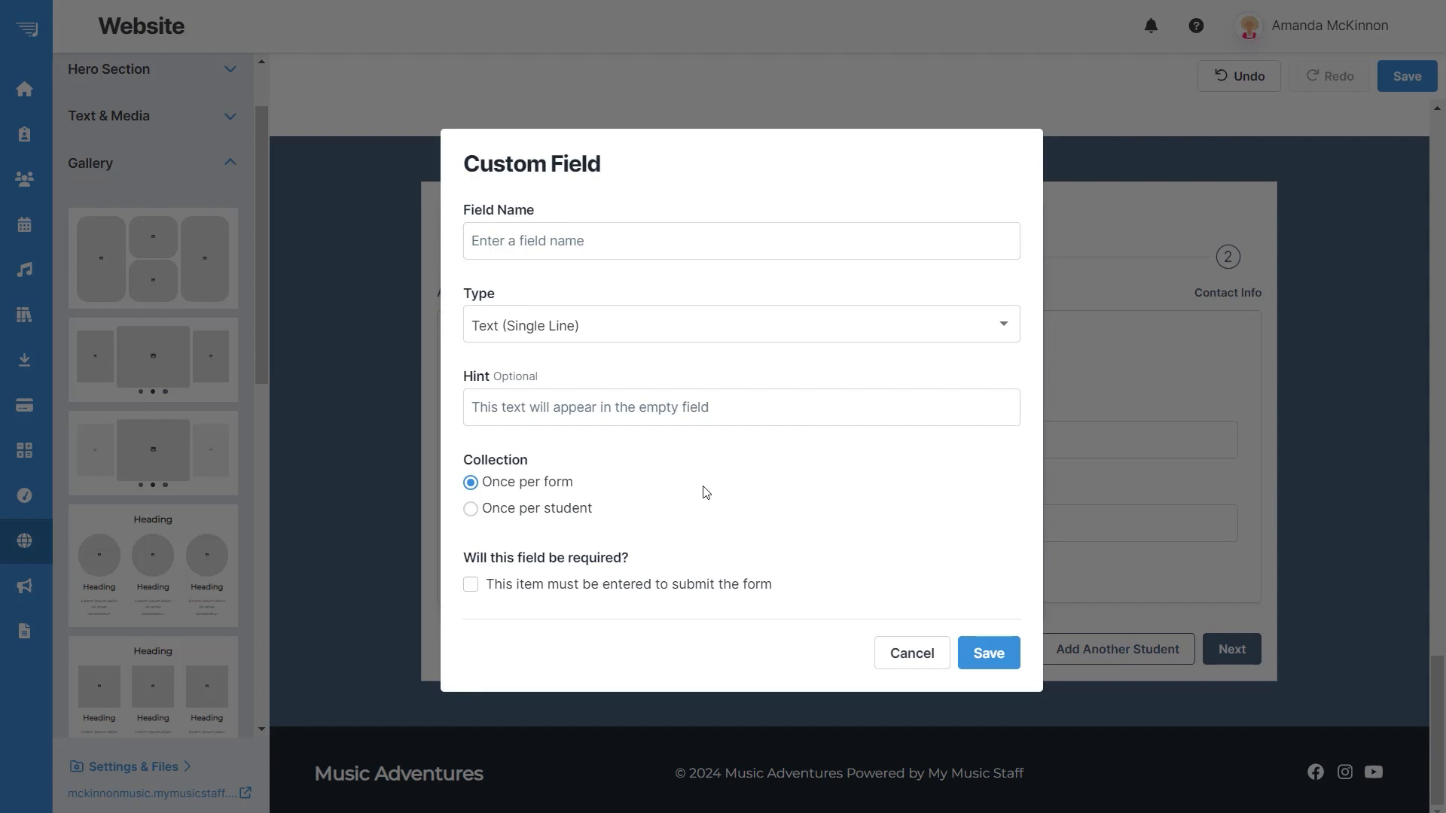
click(598, 332)
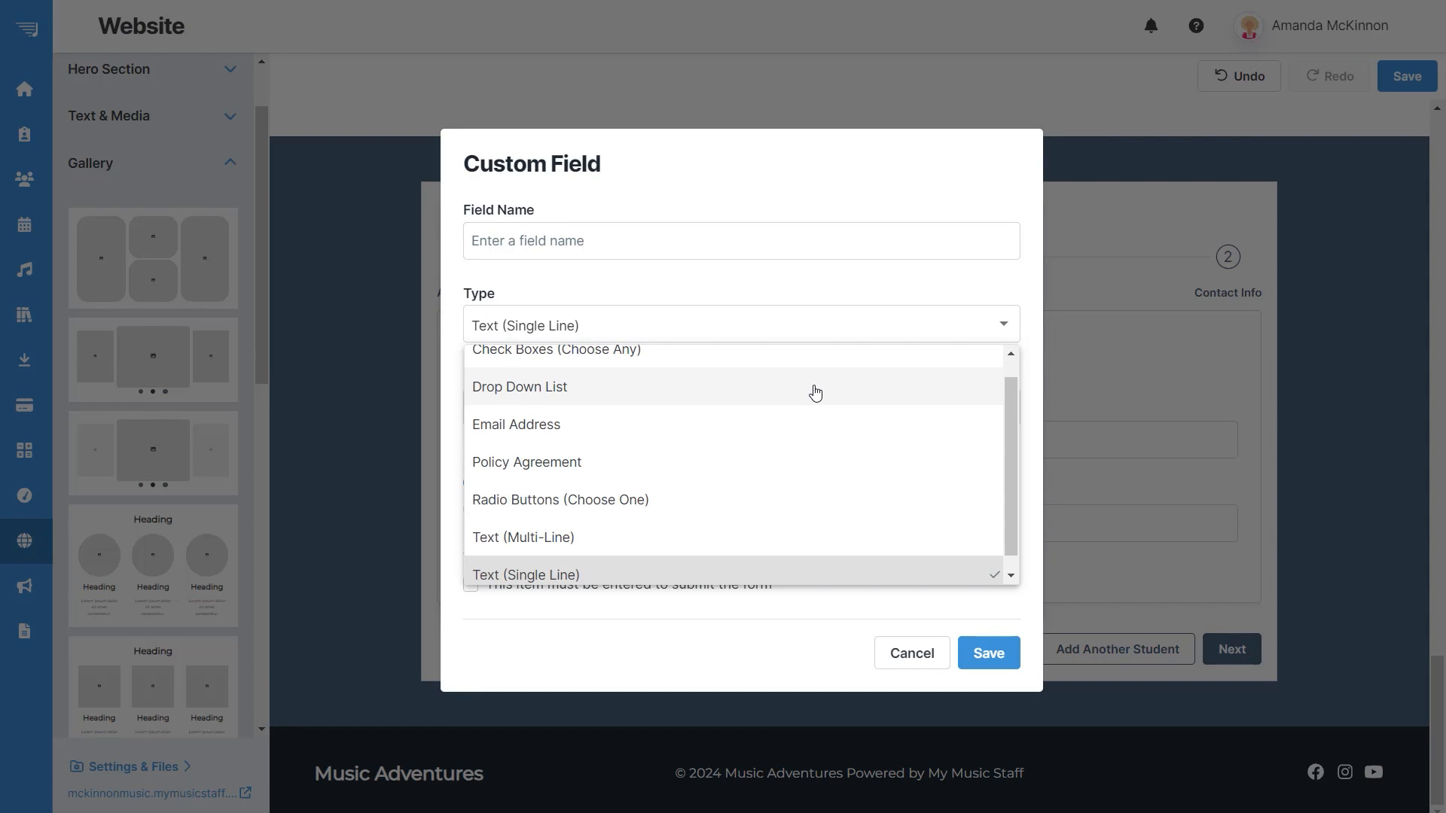
scroll(761, 382, up, 1)
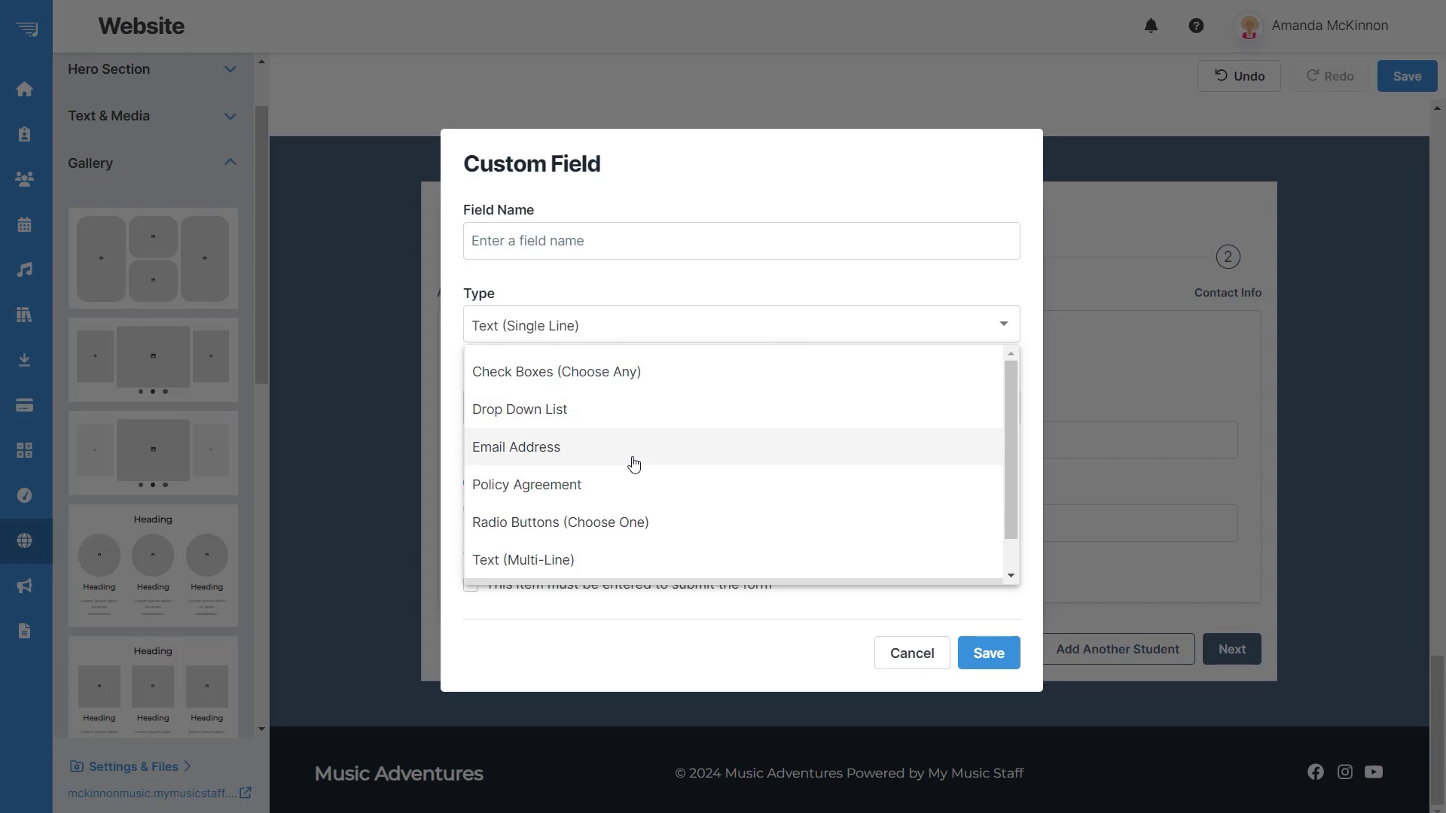
click(673, 481)
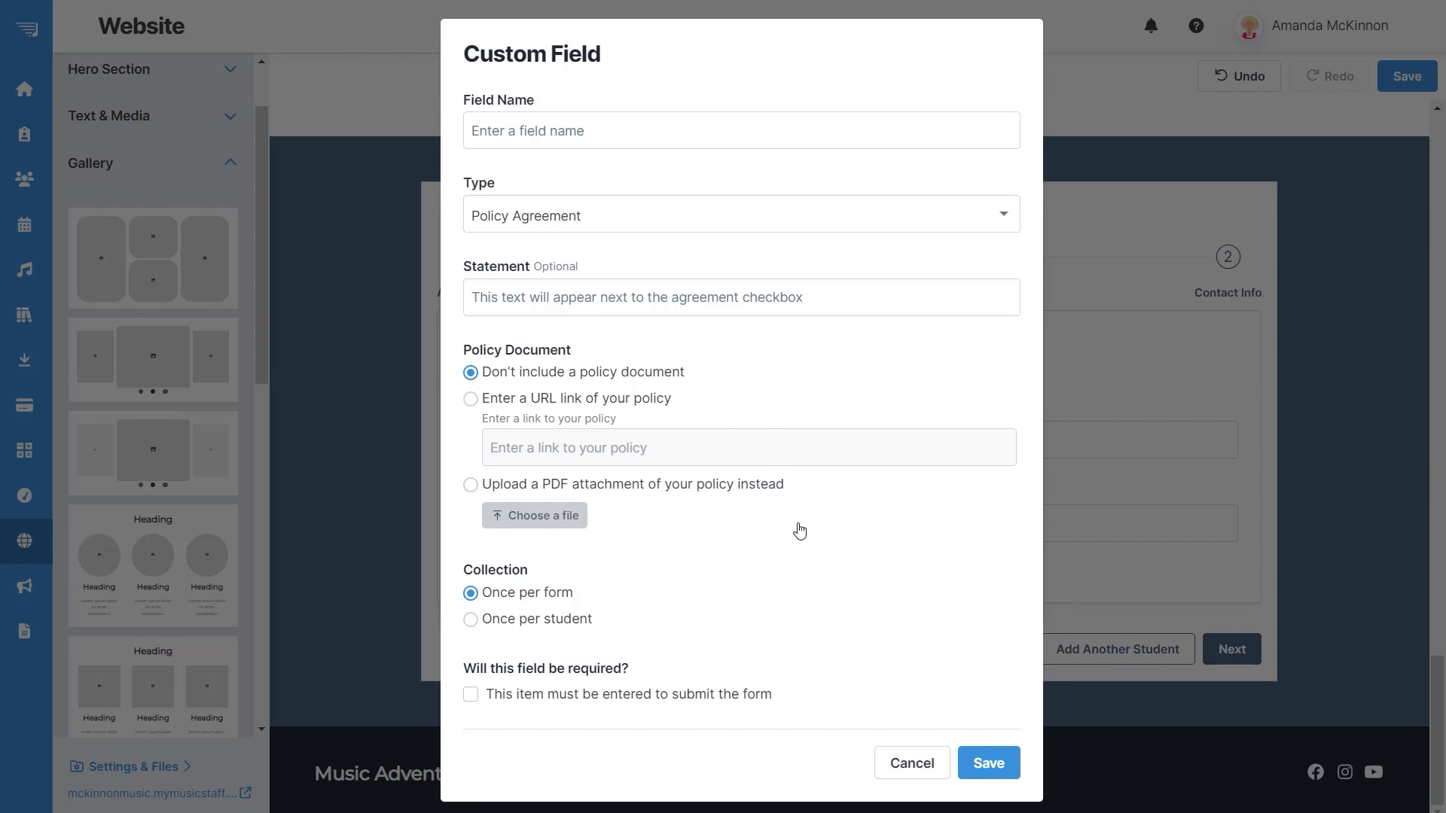
Change the custom field's type to Drop Down List and name it "How did you hear about us?"
click(555, 217)
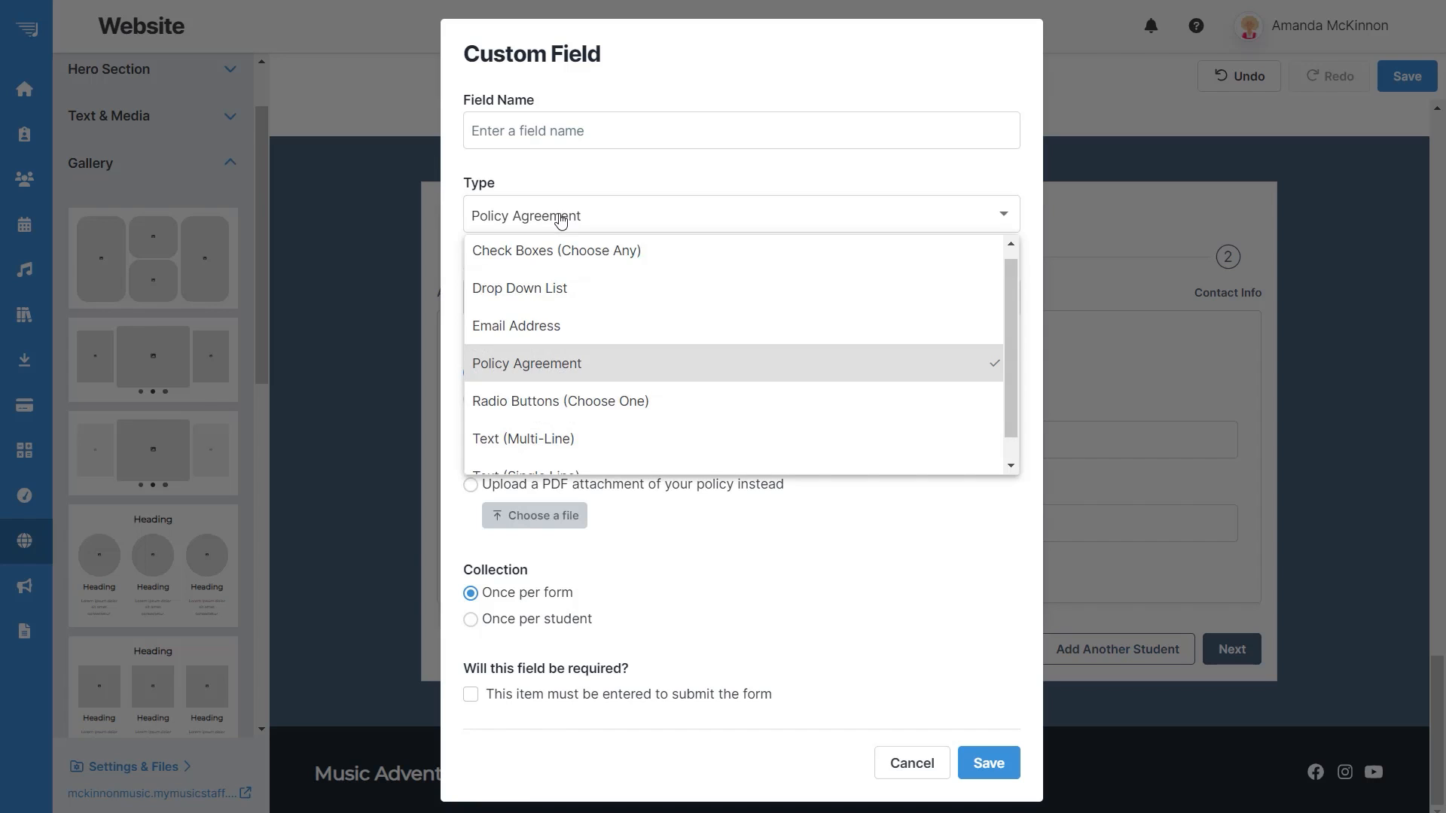
scroll(721, 405, down, 1)
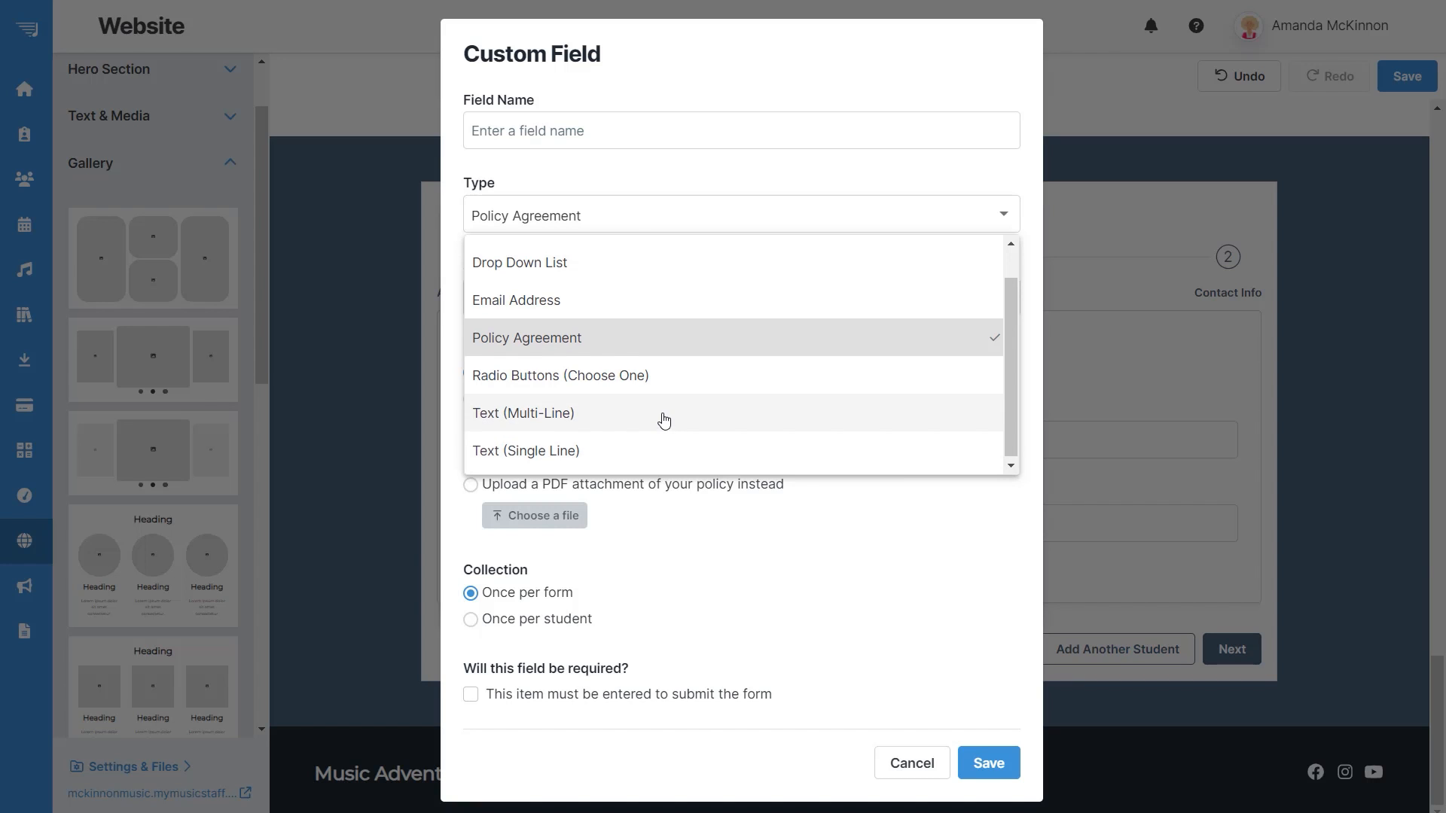
scroll(663, 418, up, 1)
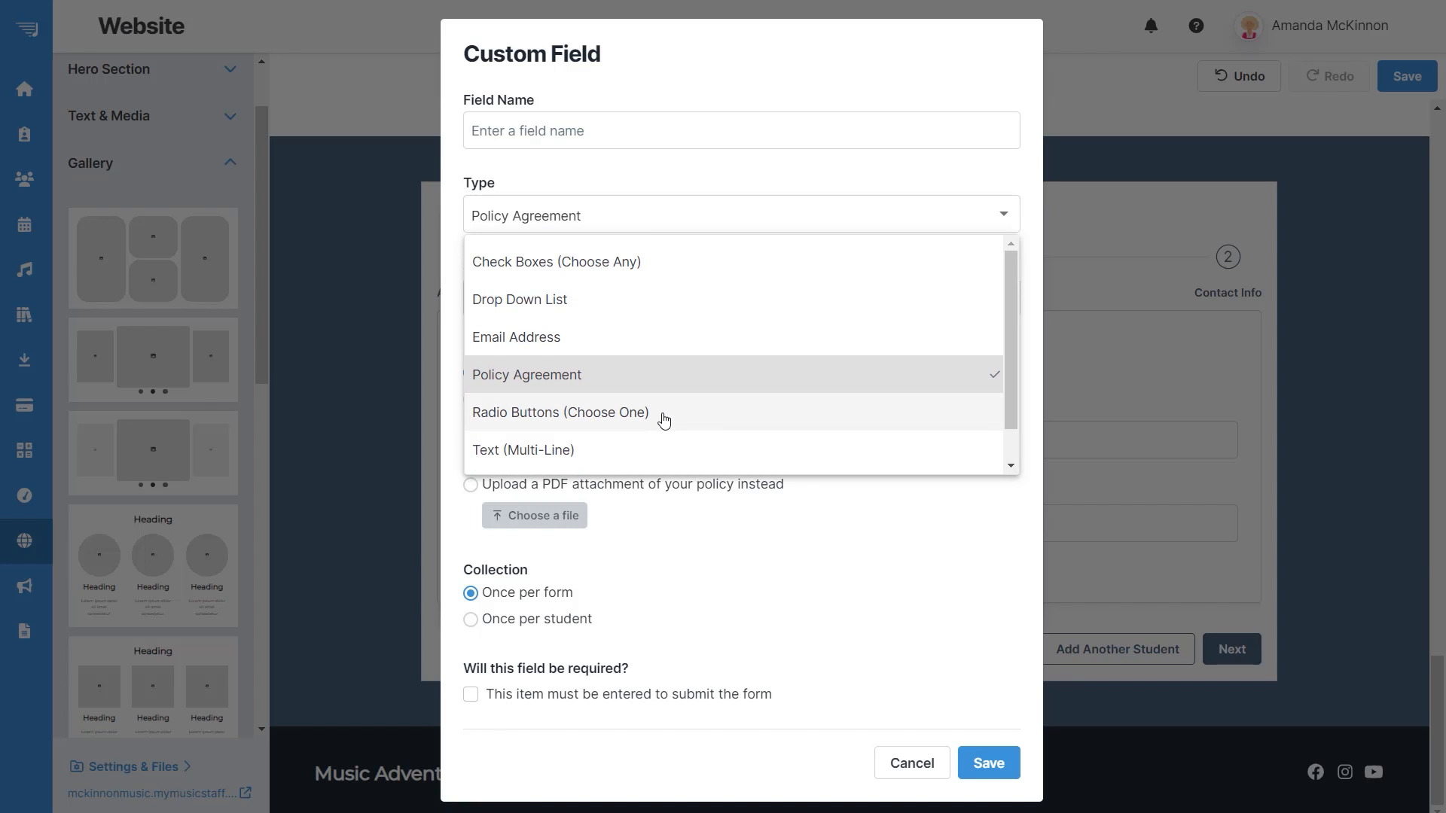
click(564, 312)
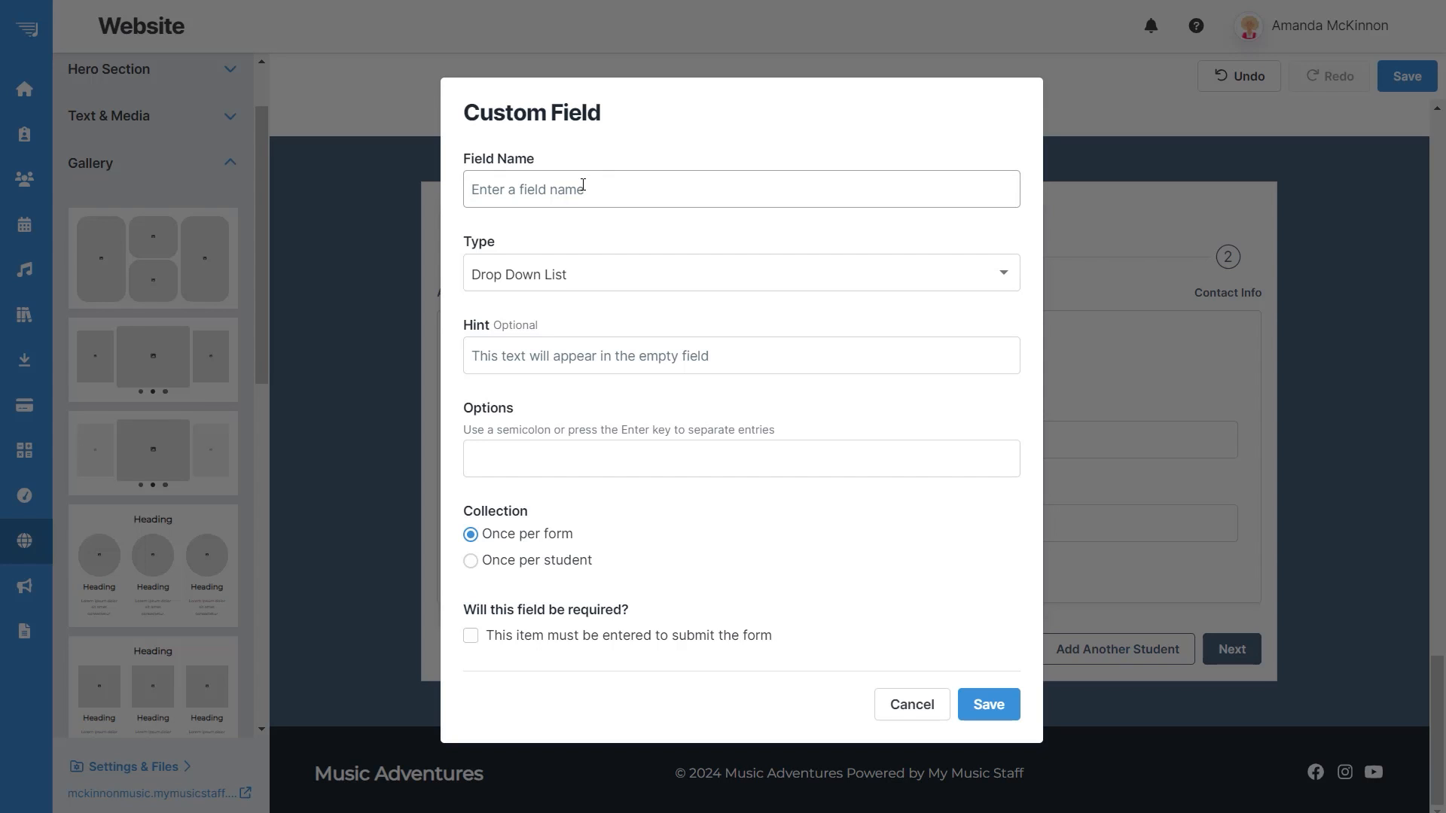
text(How did you hear about us?)
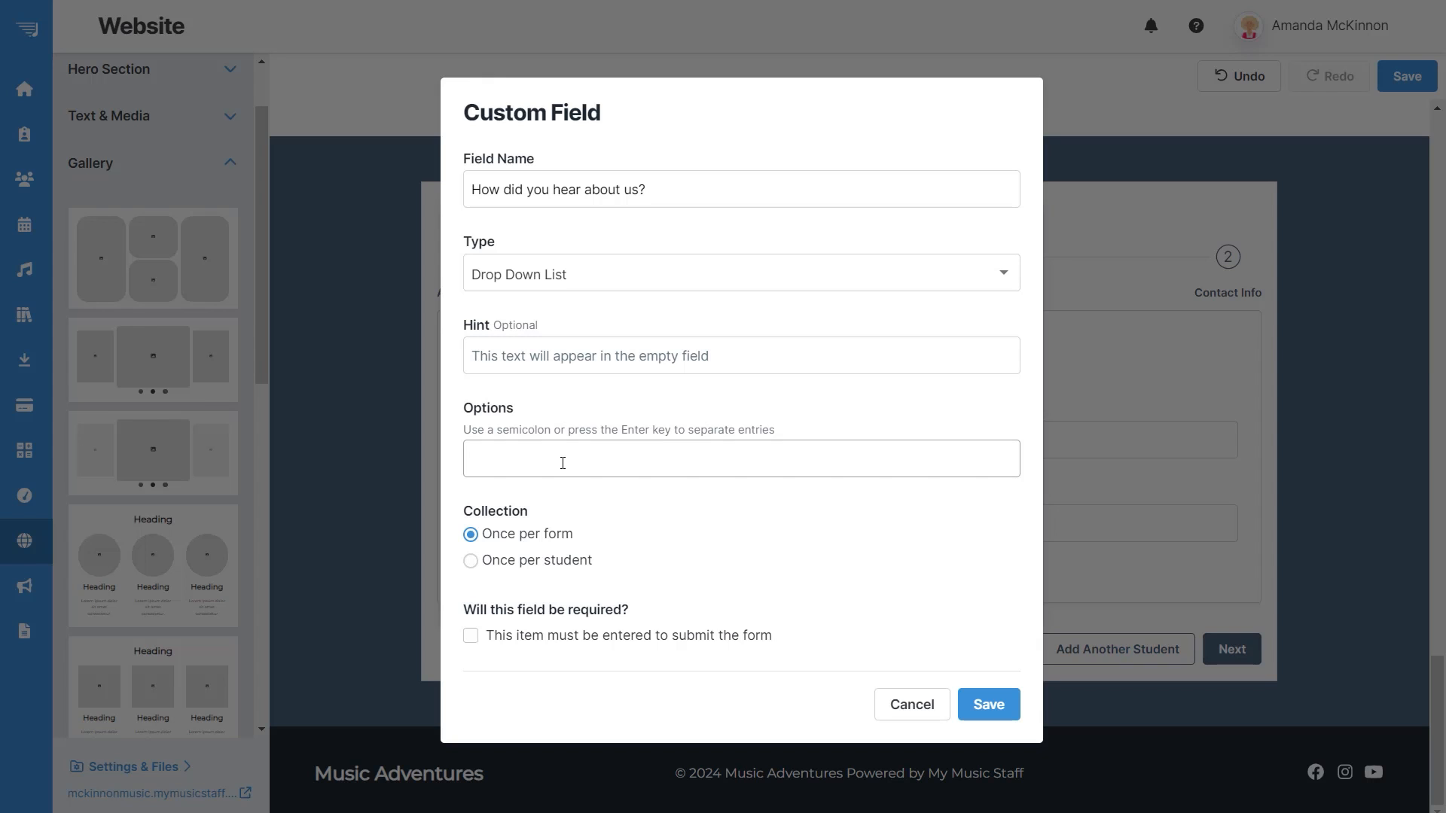
Add the drop-down options Google, Facebook, Word of mouth, Flyers, School and Other to the custom field
text(Google)
key(Return)
text(Facebook)
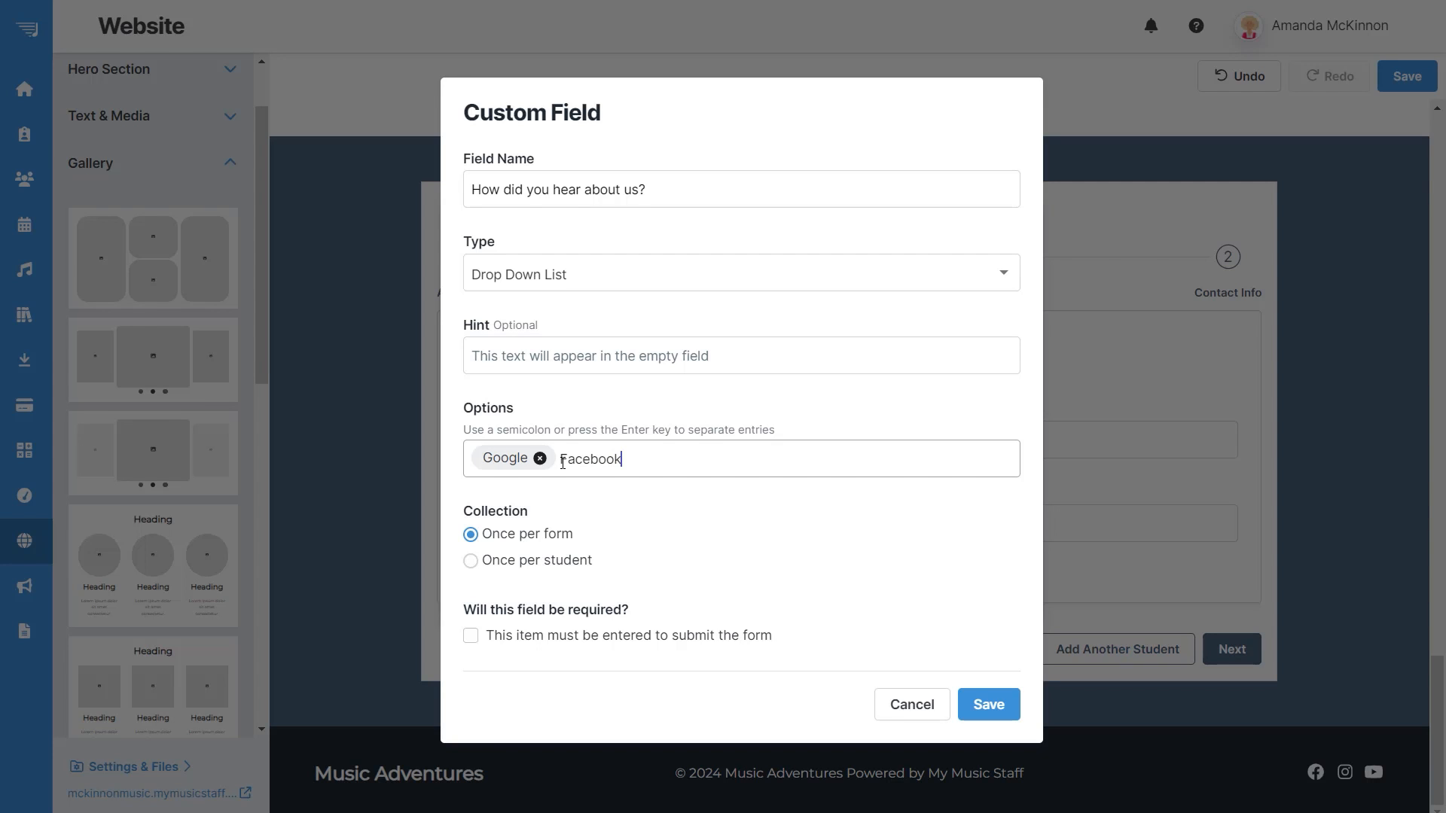
key(Return)
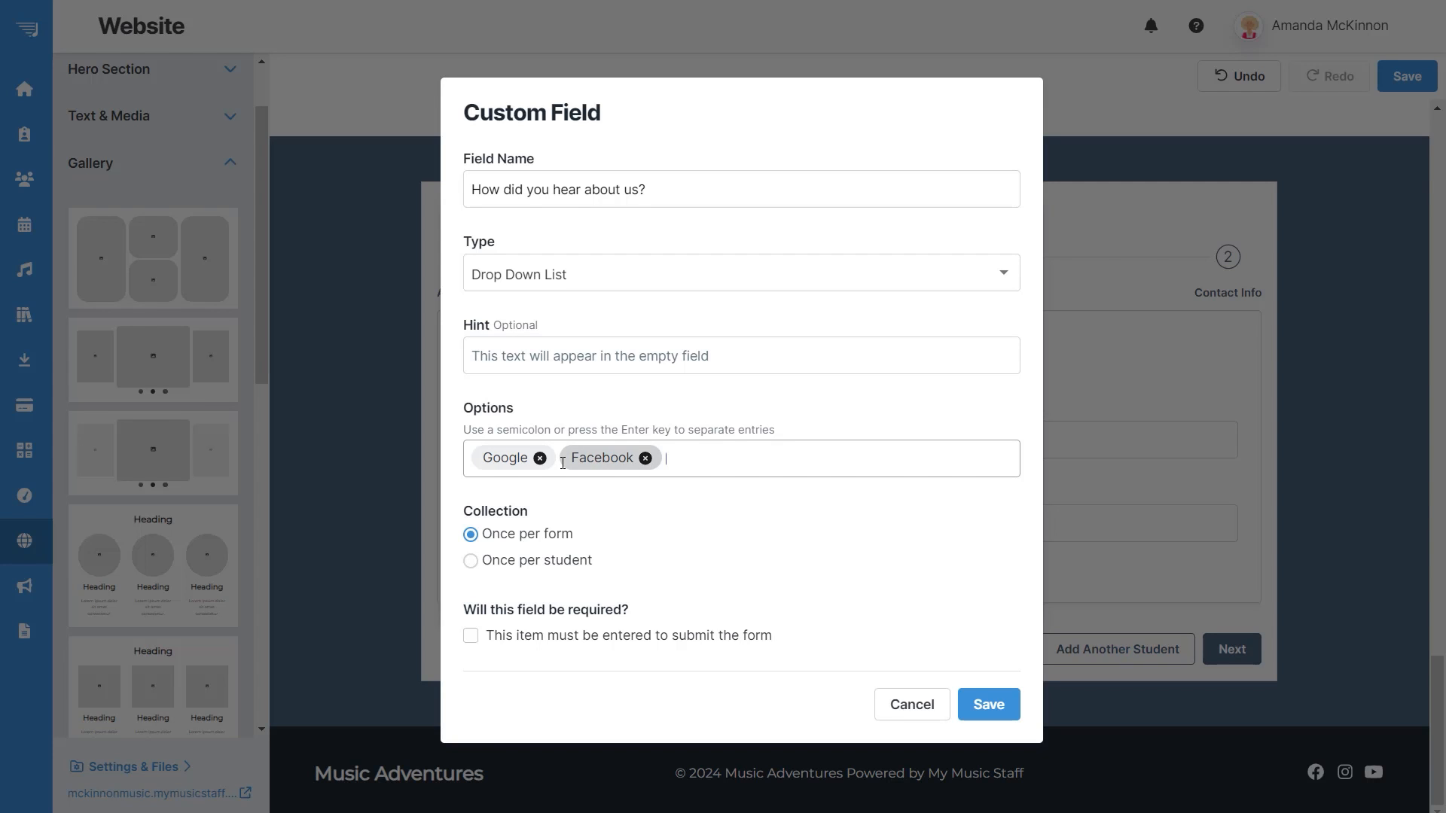
text(Word of mouth)
key(Return)
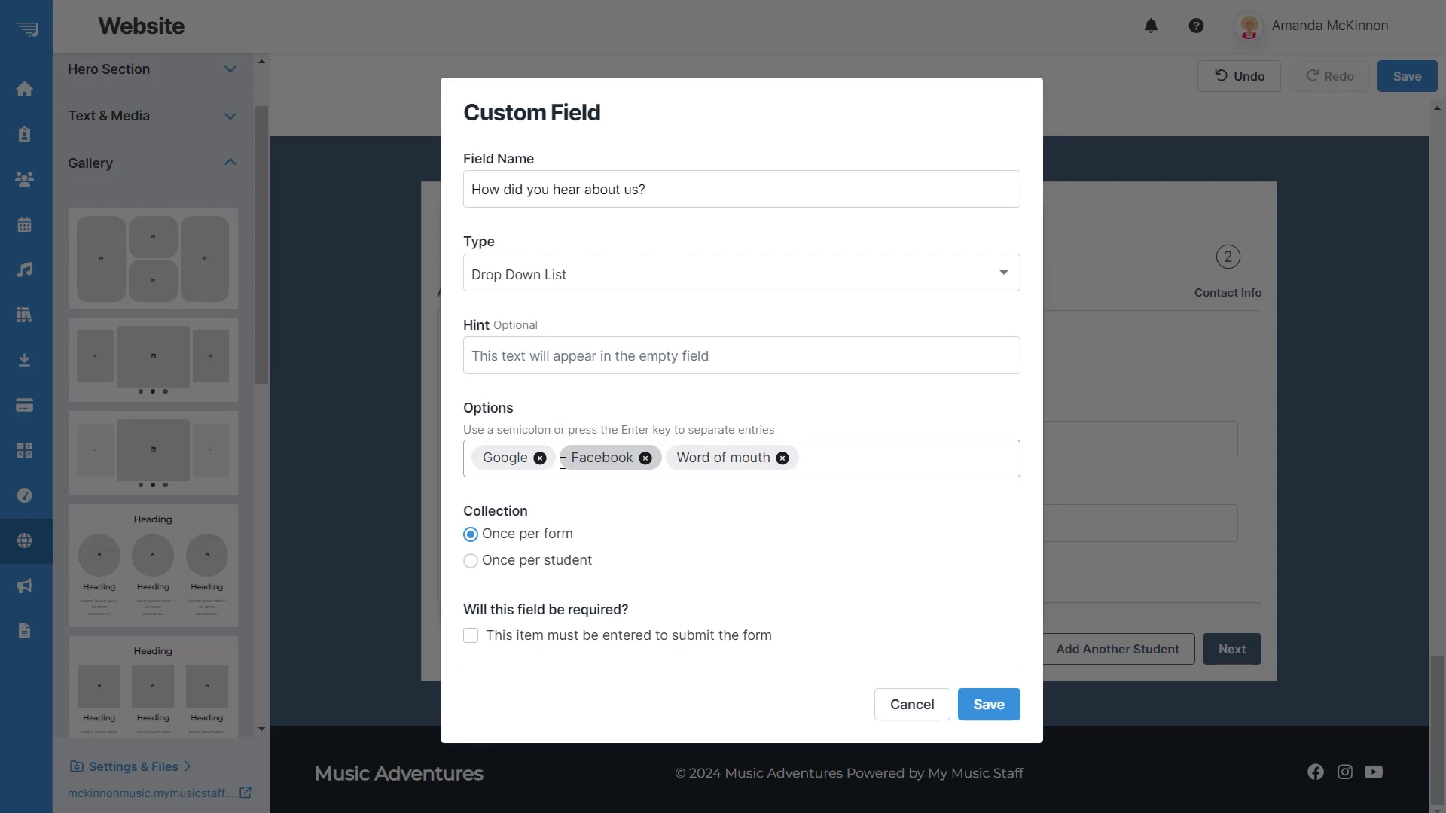
text(Flyers)
key(Return)
text(School)
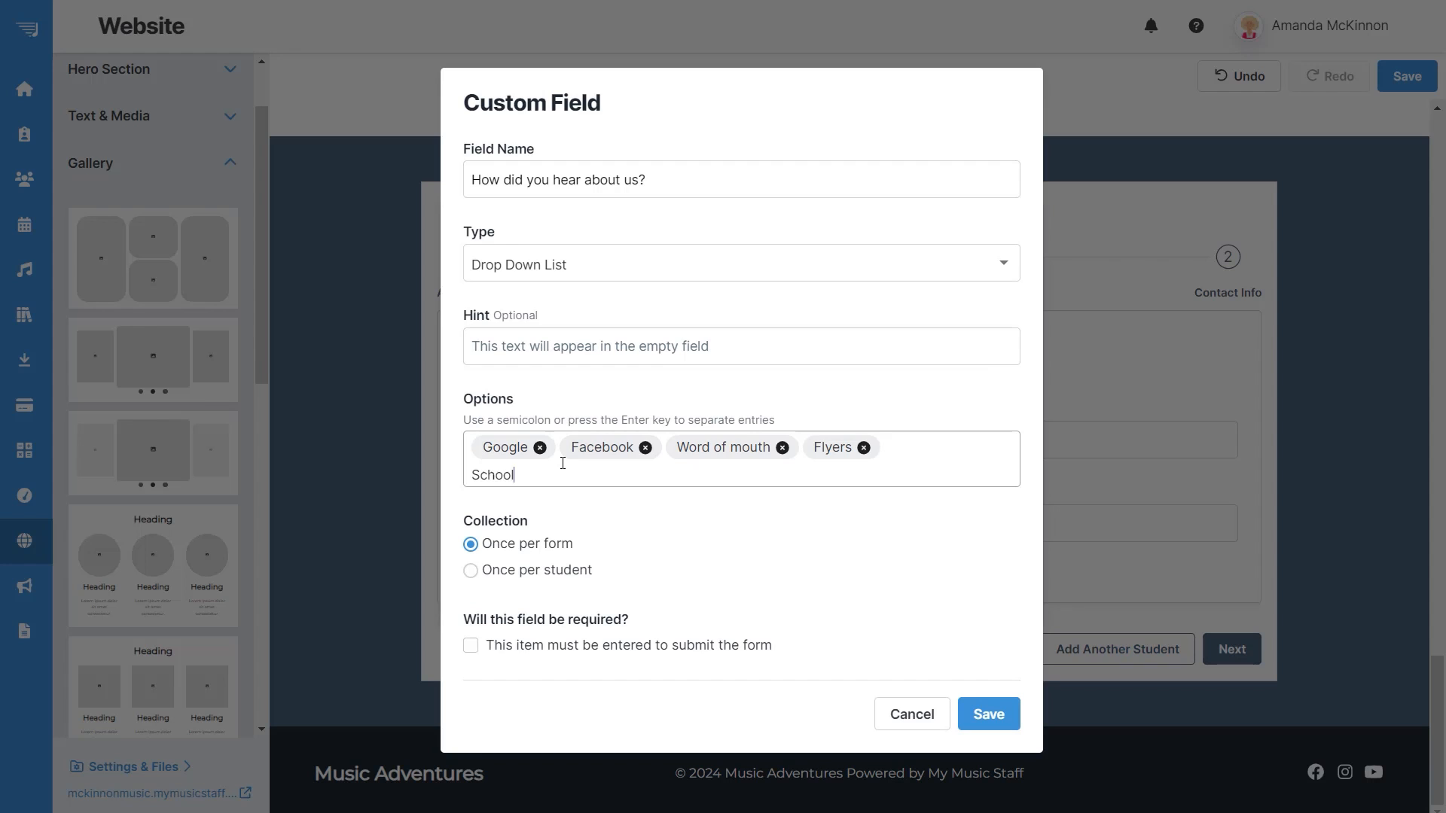
key(Return)
text(Other)
key(Return)
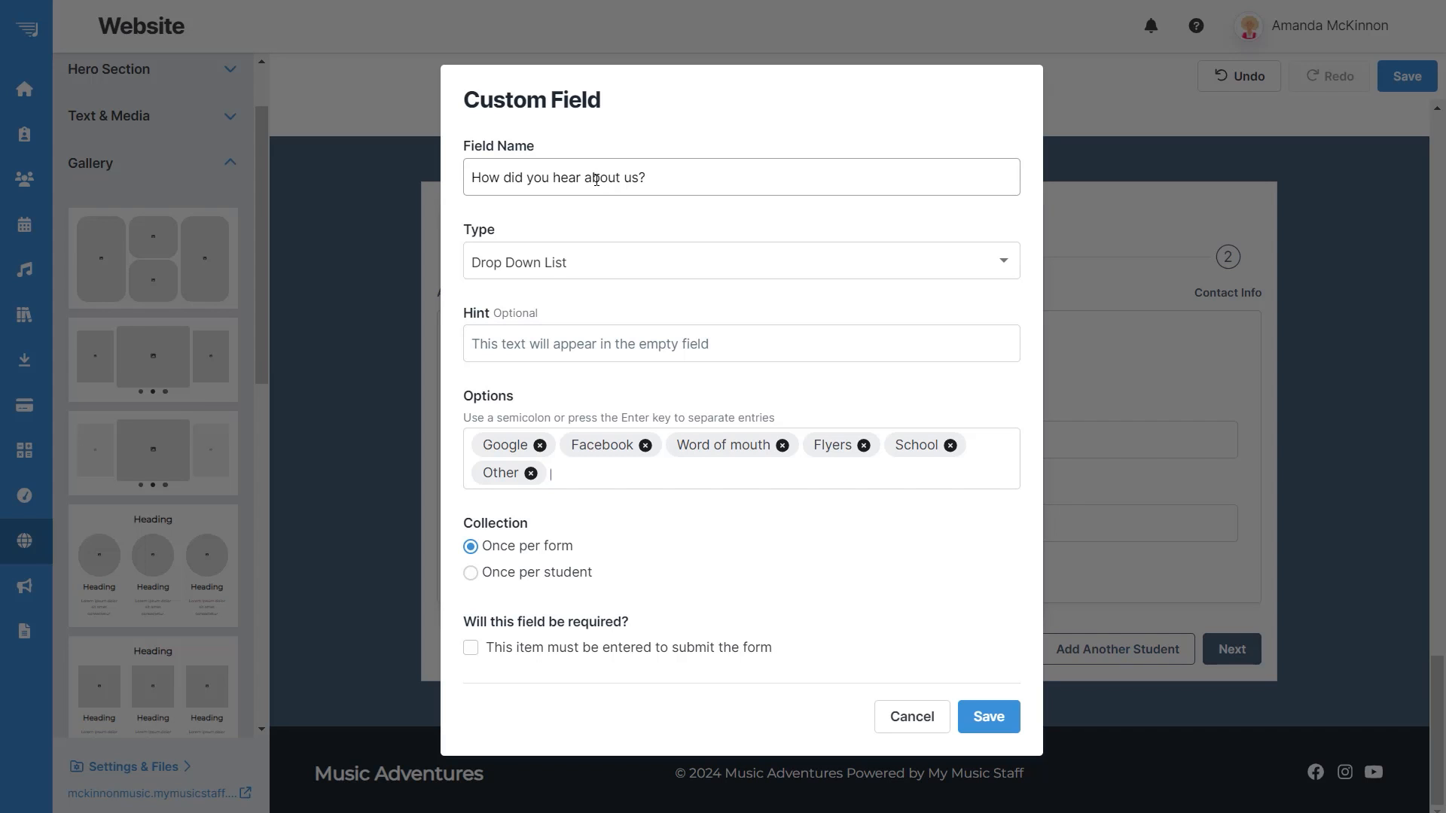
Make the "How did you hear about us?" field required, save it, and continue to the form's third settings step
click(584, 659)
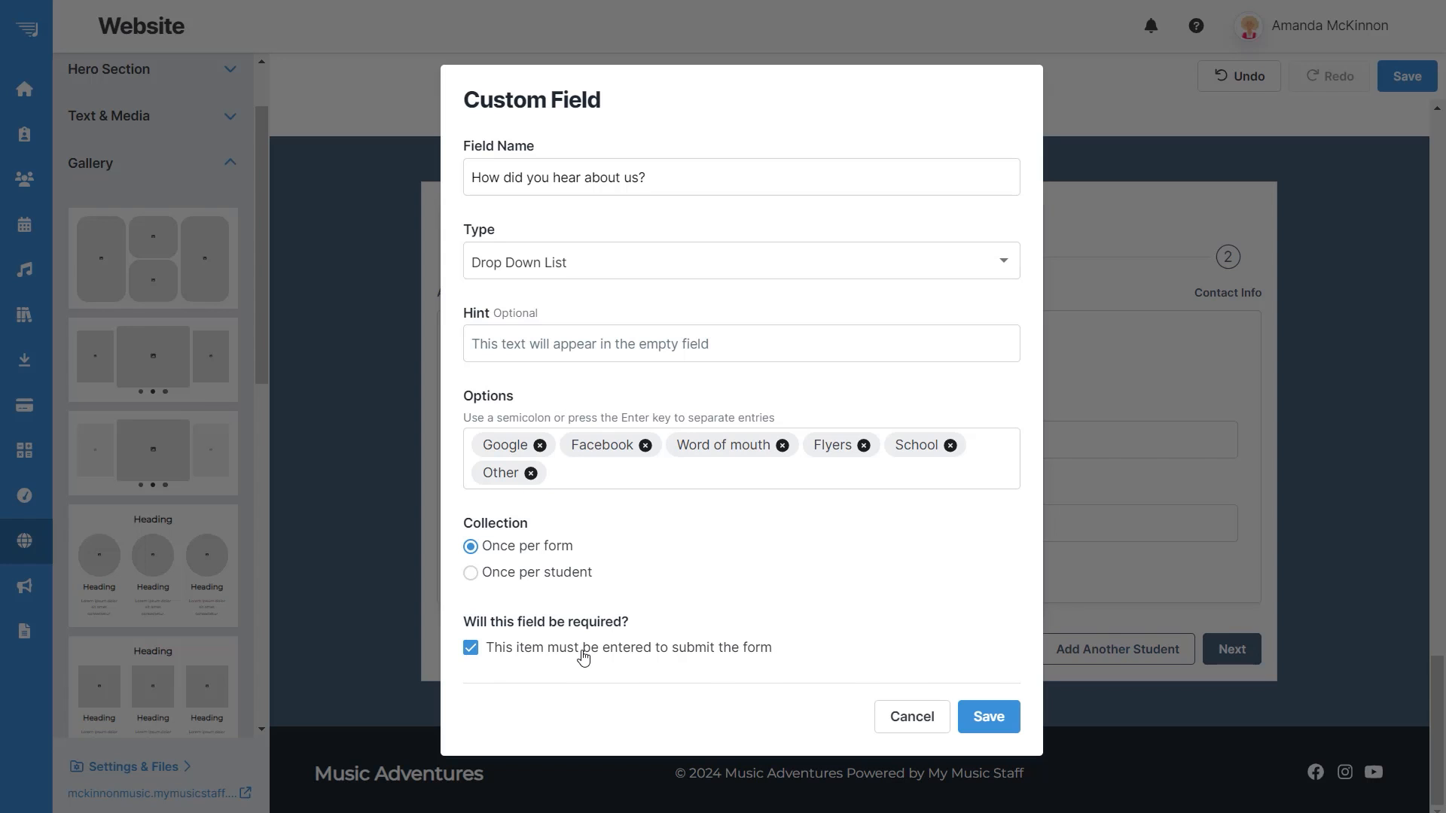
click(986, 719)
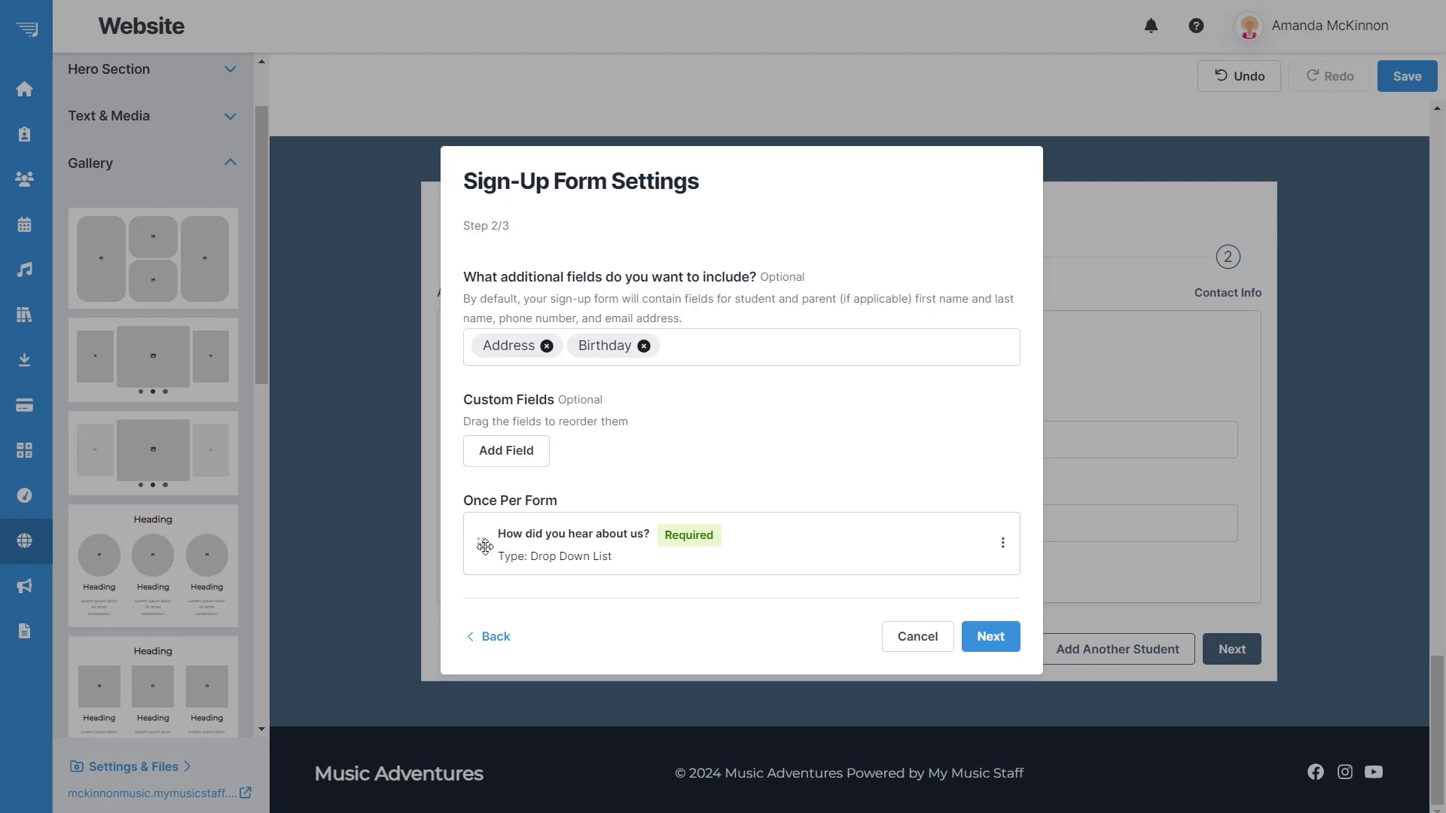
click(1004, 543)
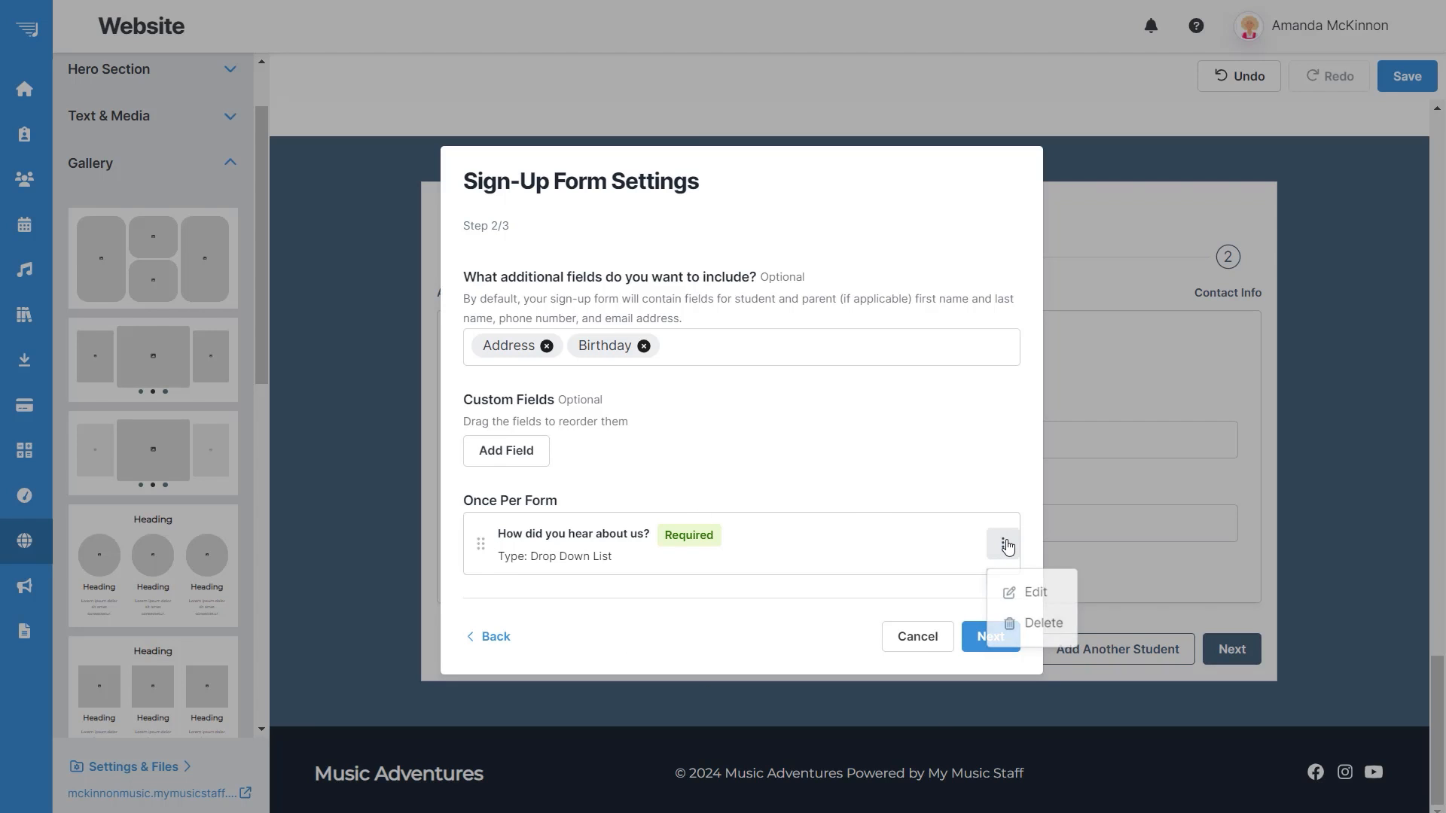
click(861, 442)
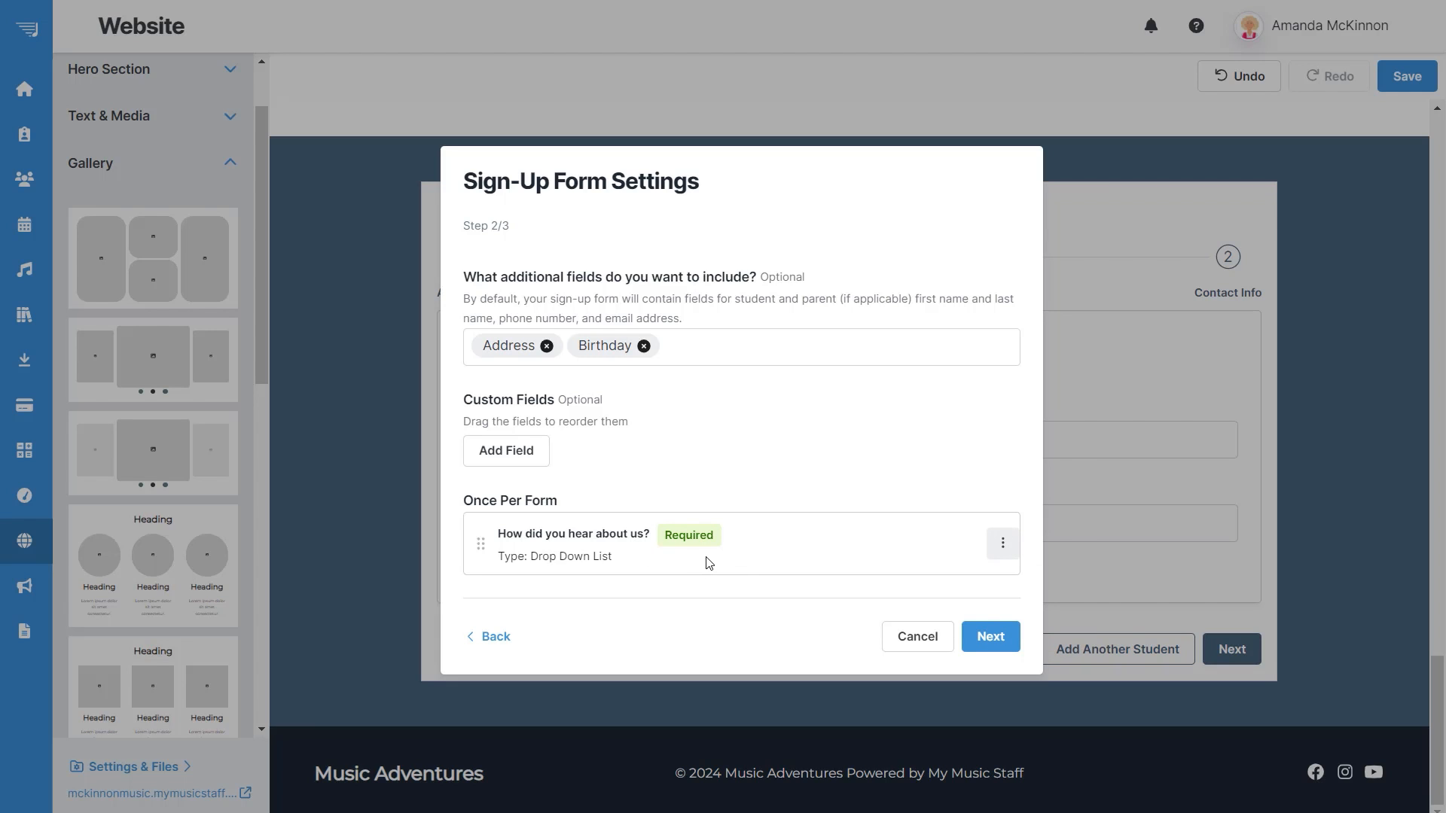
click(1008, 639)
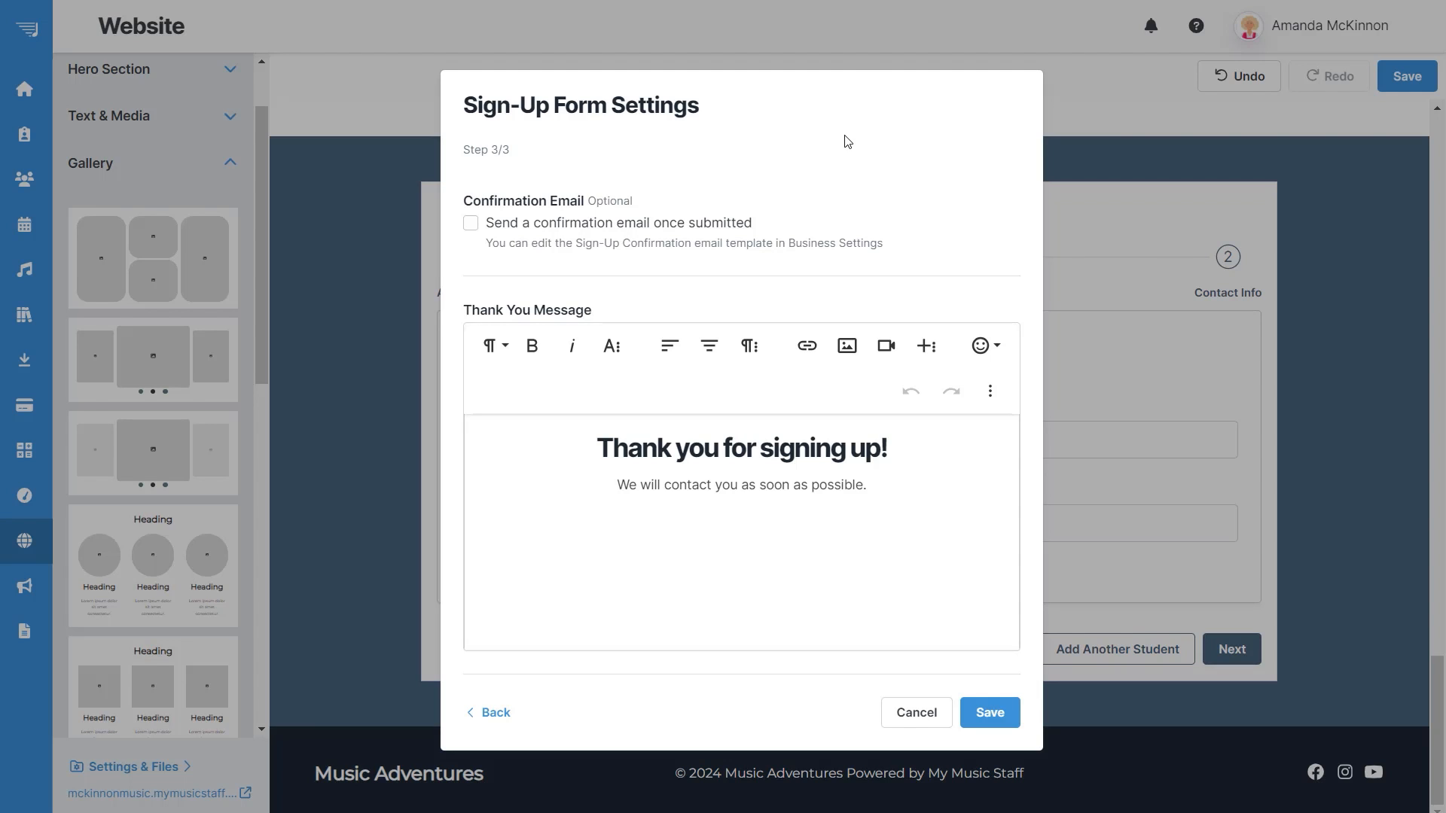
Save the sign-up form settings and save the website
click(629, 245)
click(576, 458)
click(989, 712)
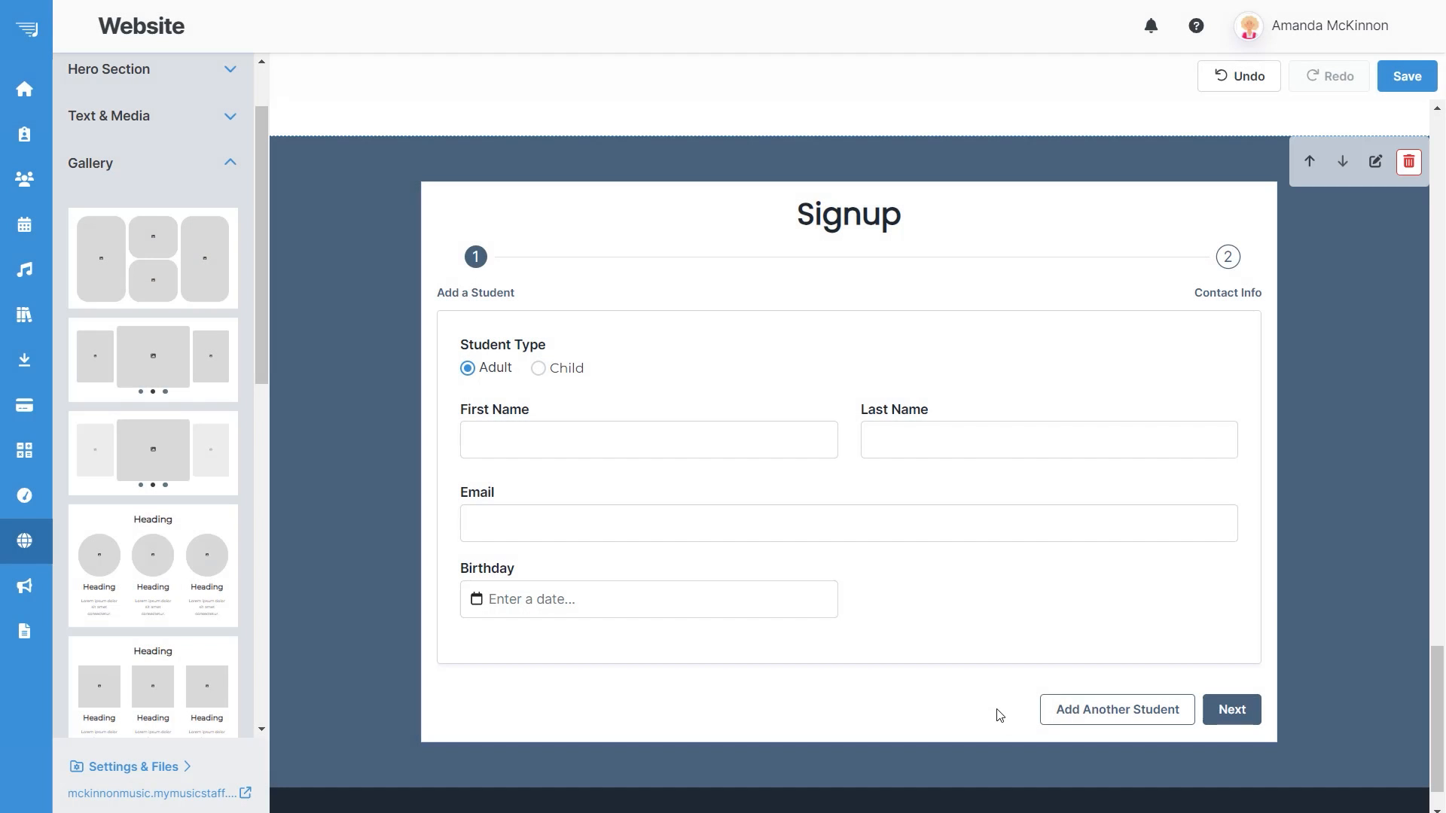
click(1405, 73)
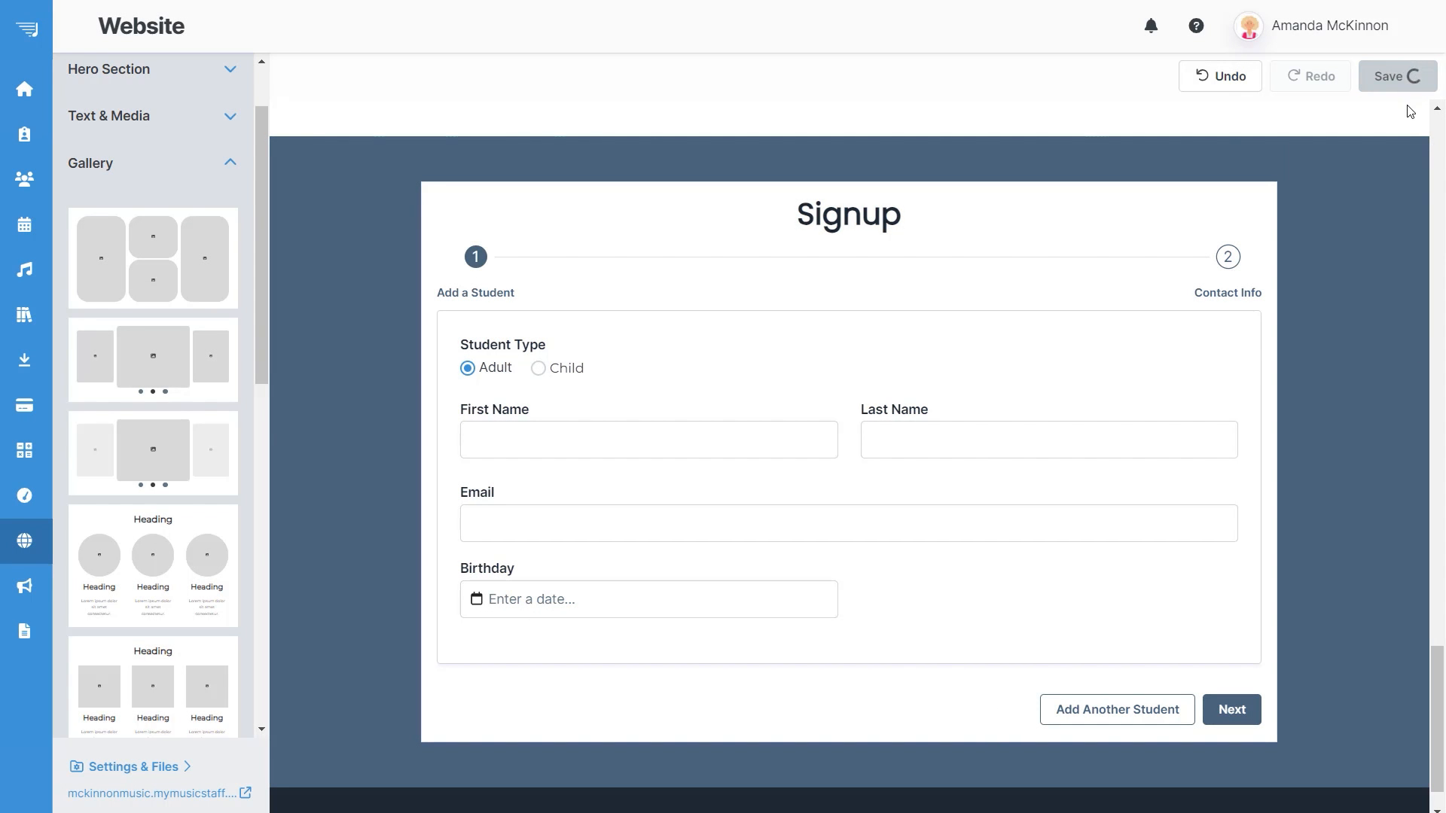
Review the Home page from the hero section down to the sign-up form in the editor and open the live website
scroll(1152, 640, up, 2)
scroll(1221, 670, up, 15)
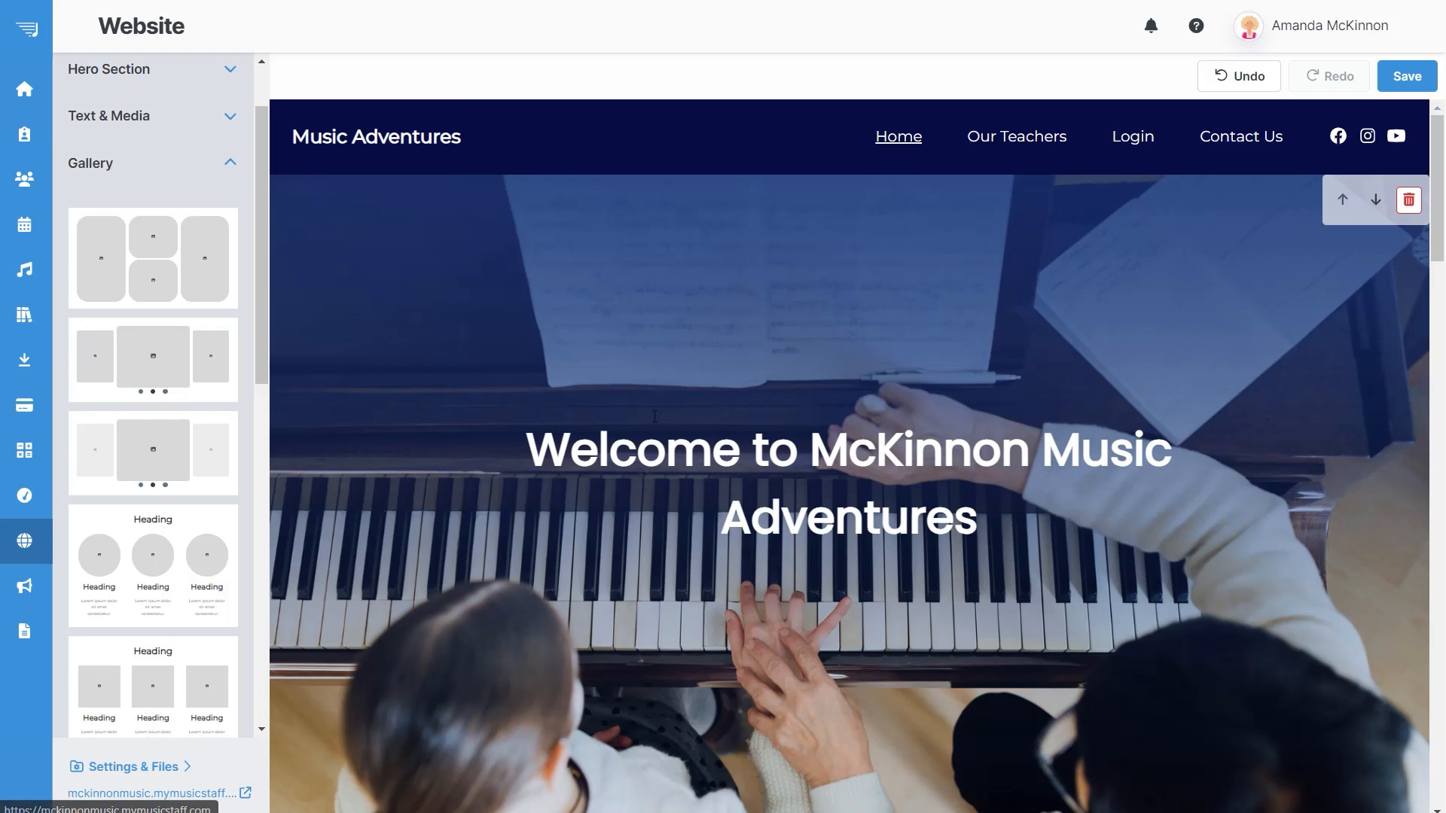
scroll(866, 267, down, 5)
scroll(866, 267, down, 12)
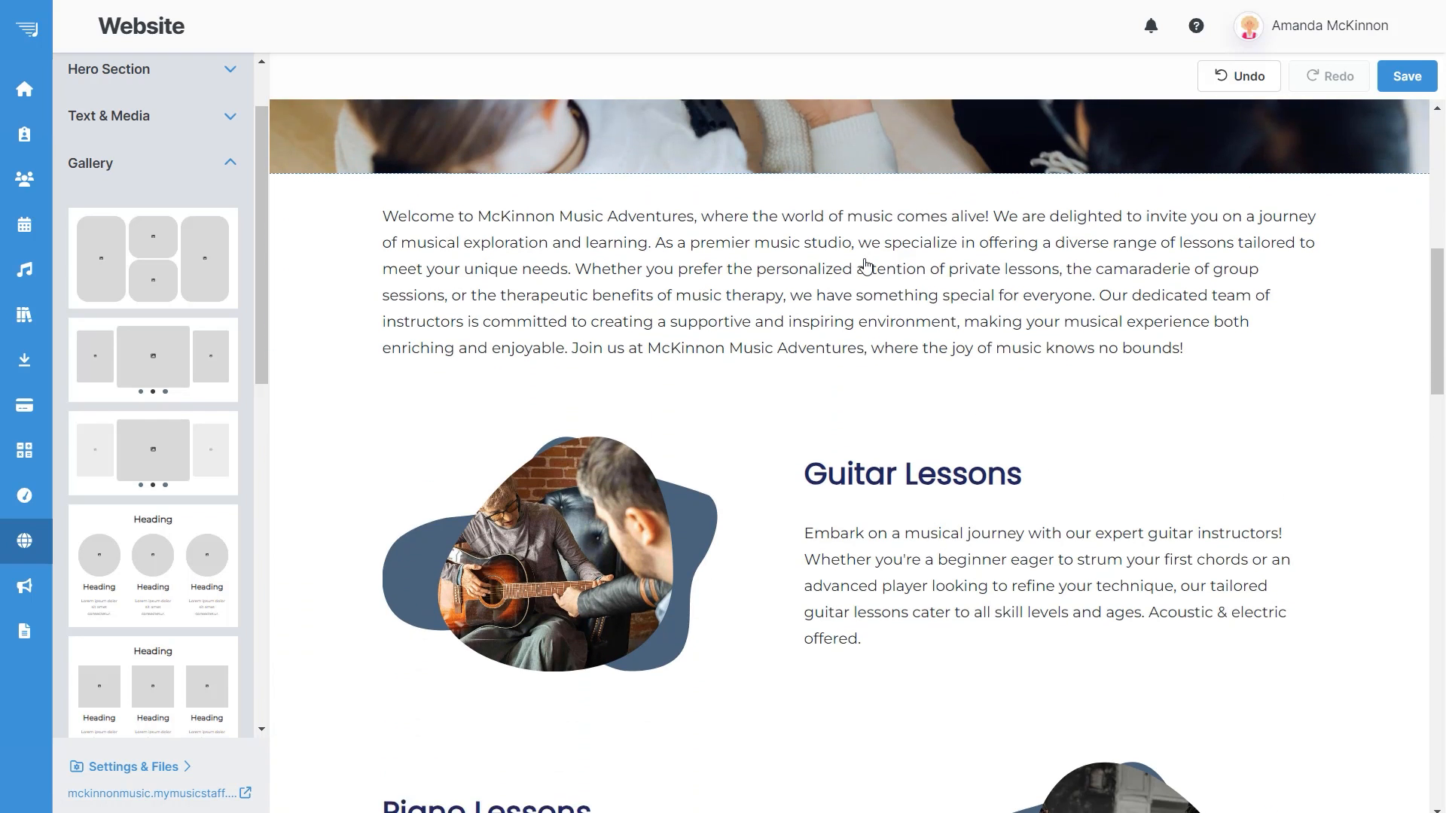
scroll(866, 268, down, 15)
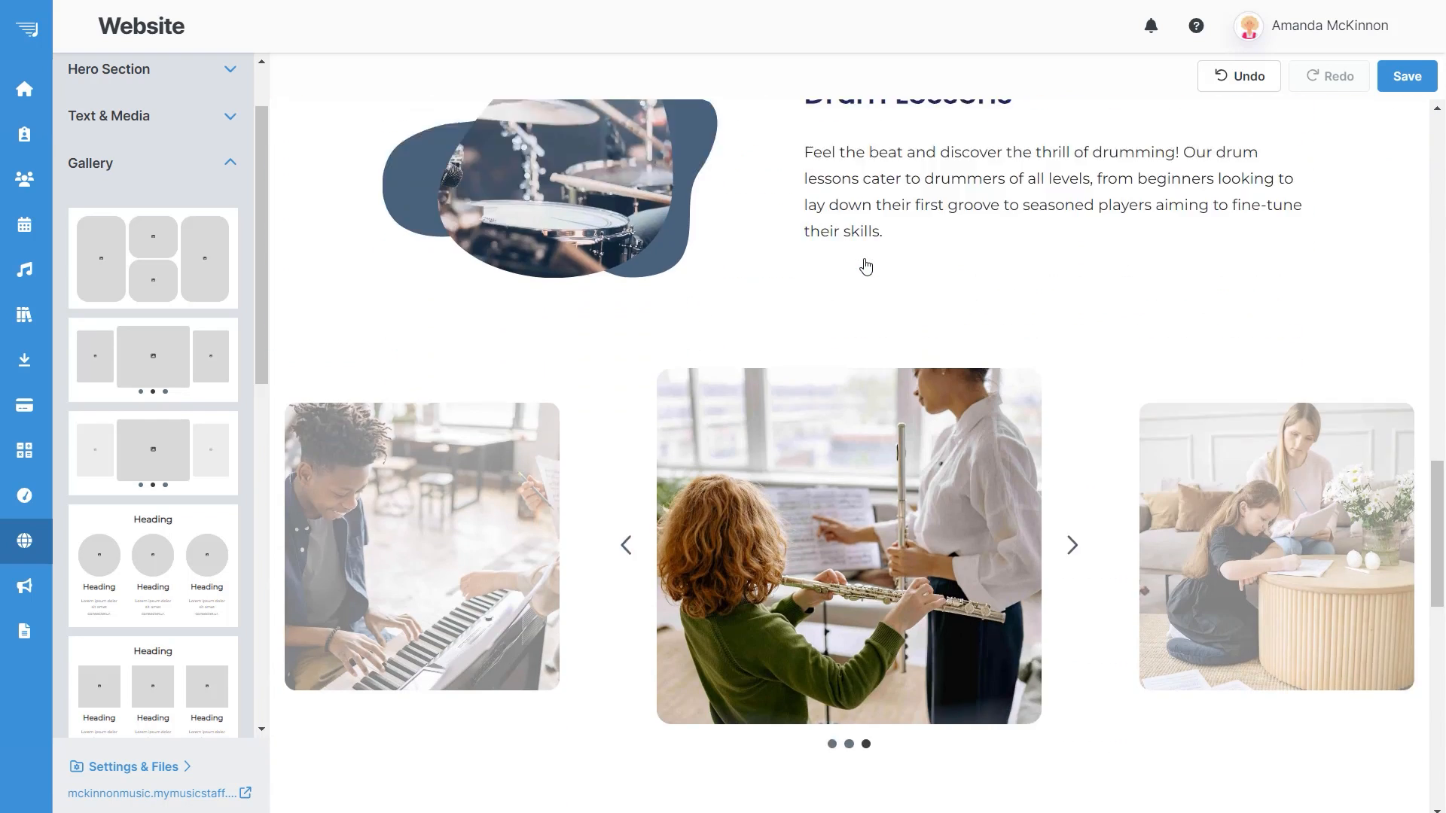
scroll(866, 268, down, 1)
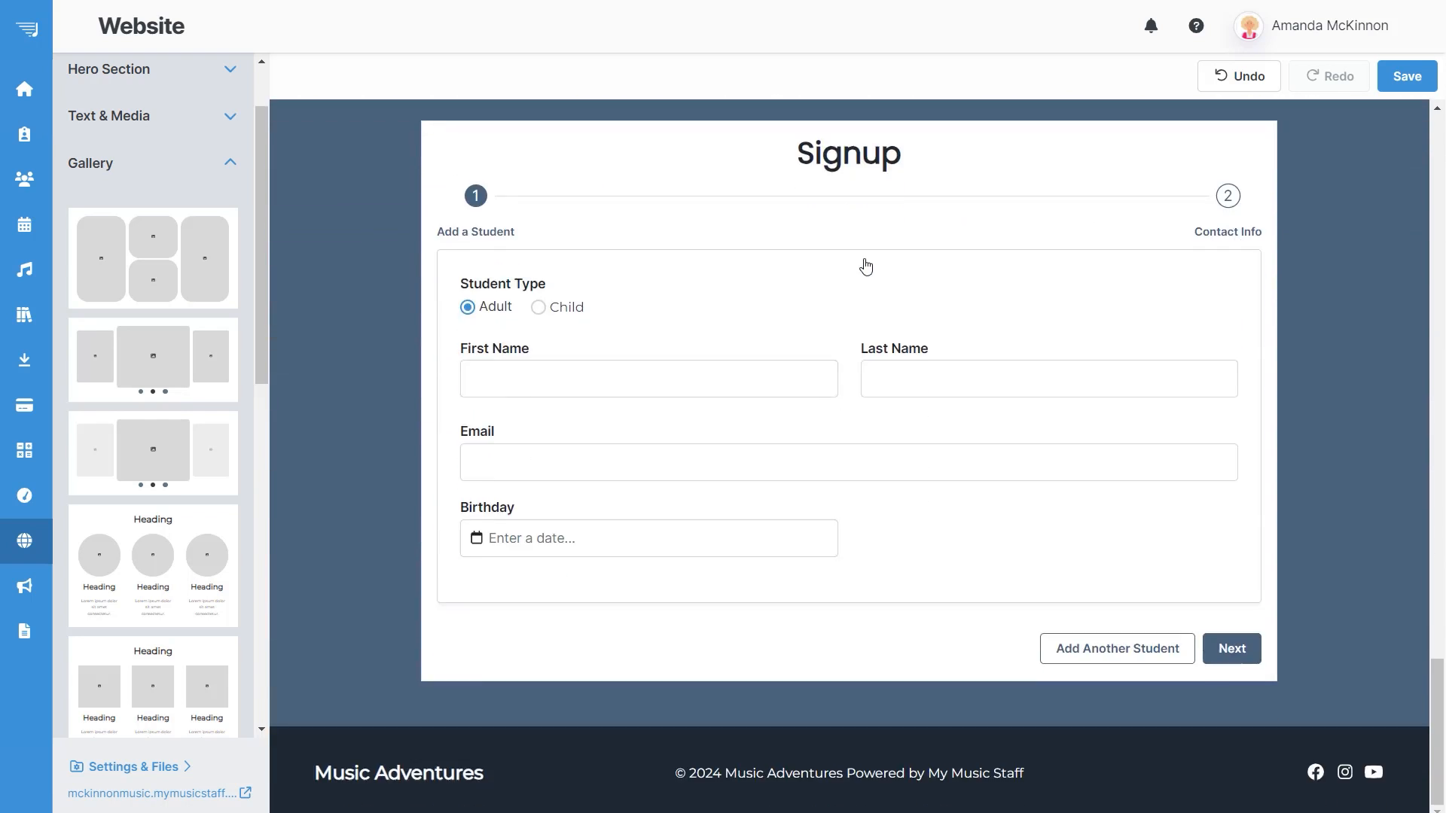
click(186, 804)
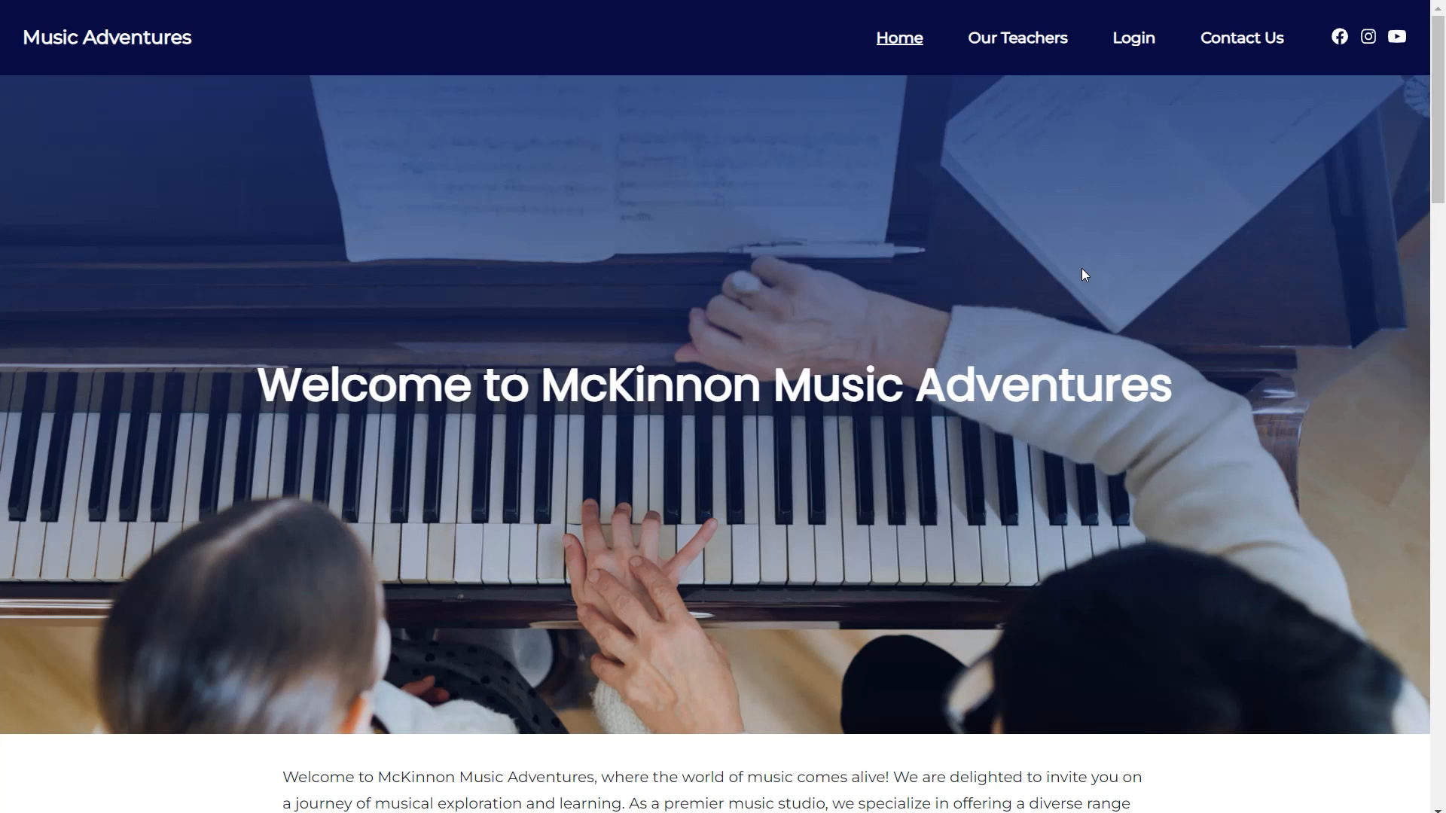
Look through the live Home page down to the image carousel and cycle through its images
scroll(736, 193, down, 7)
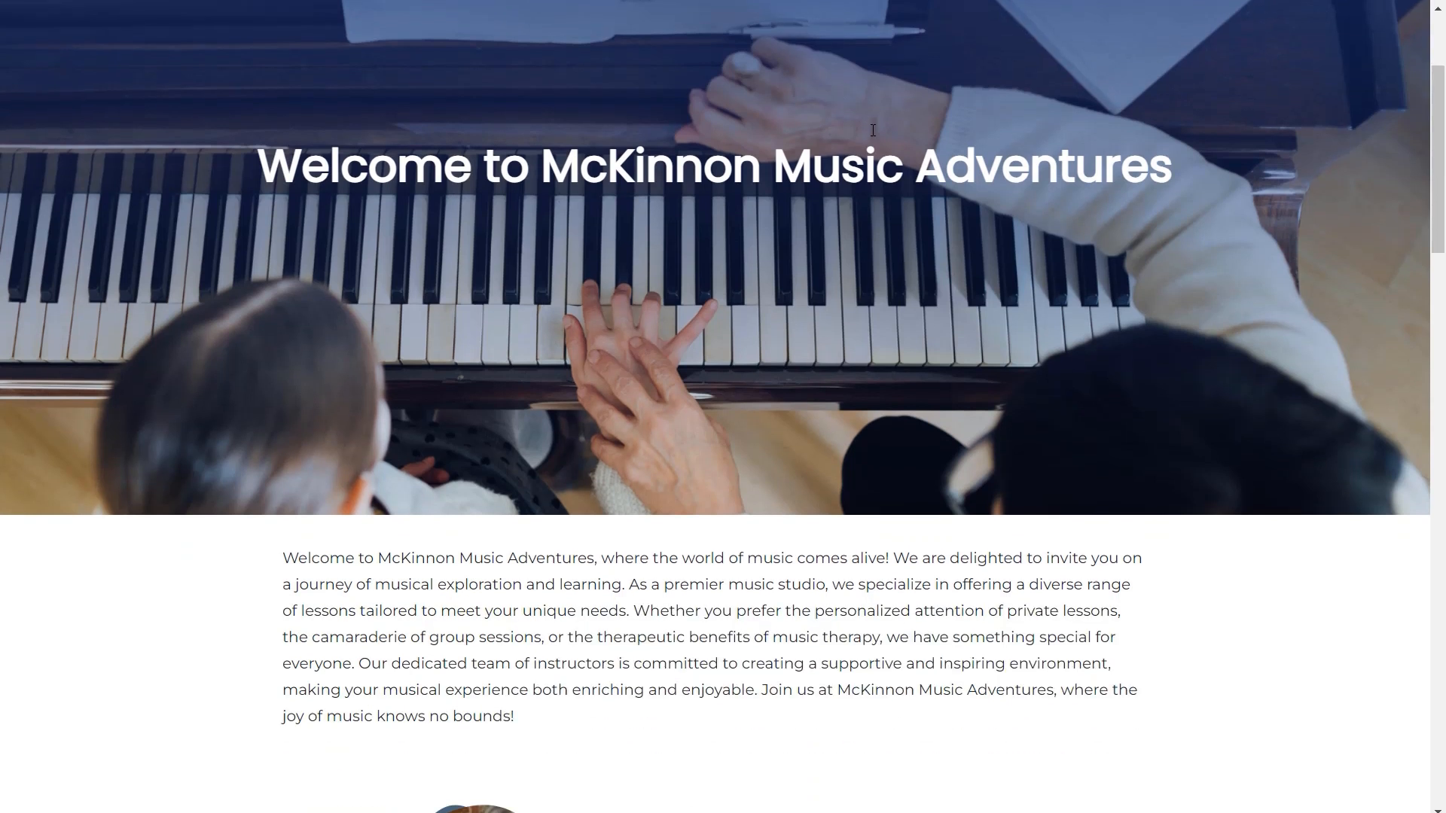
scroll(1321, 260, down, 10)
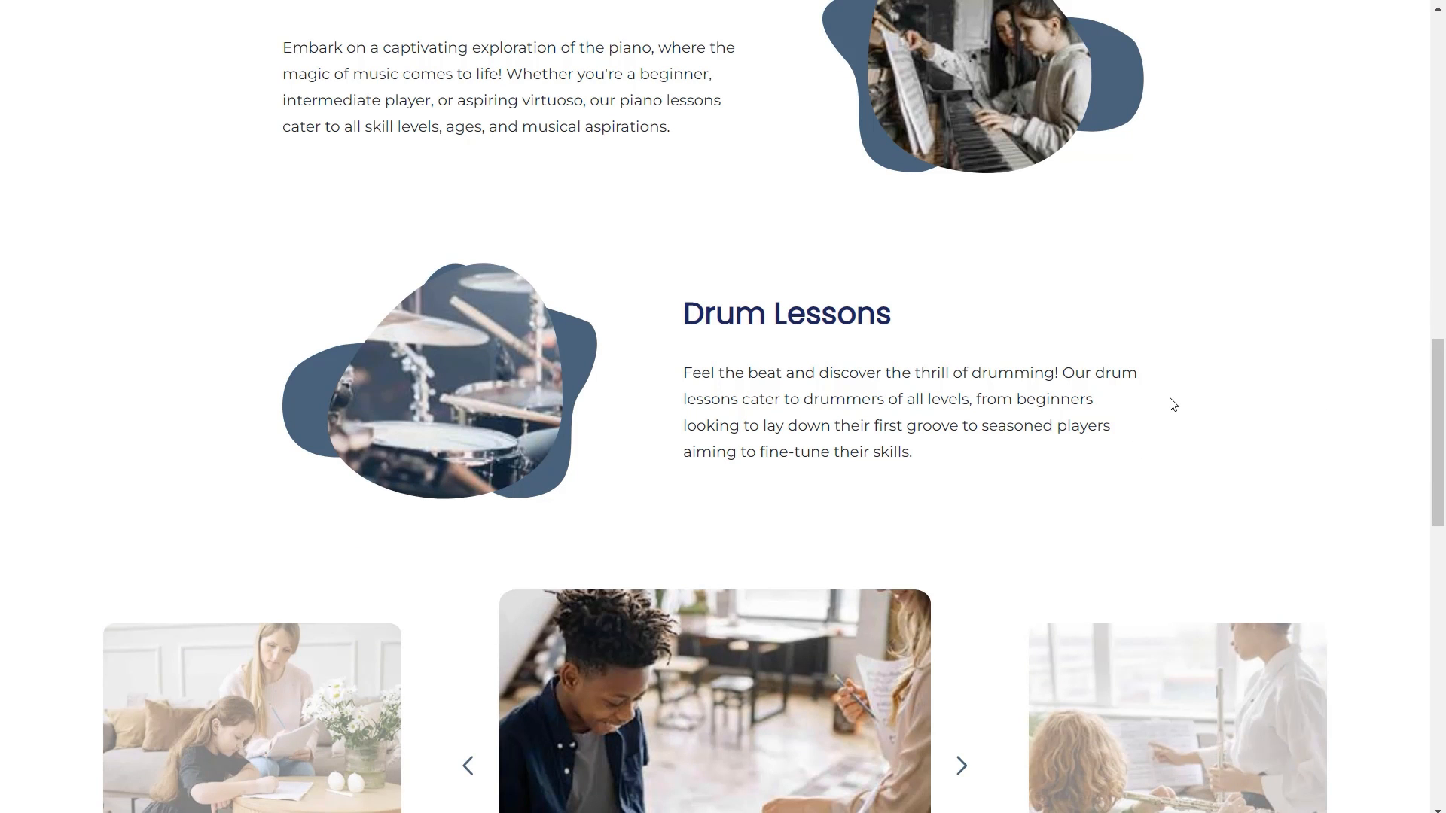
scroll(1205, 381, down, 5)
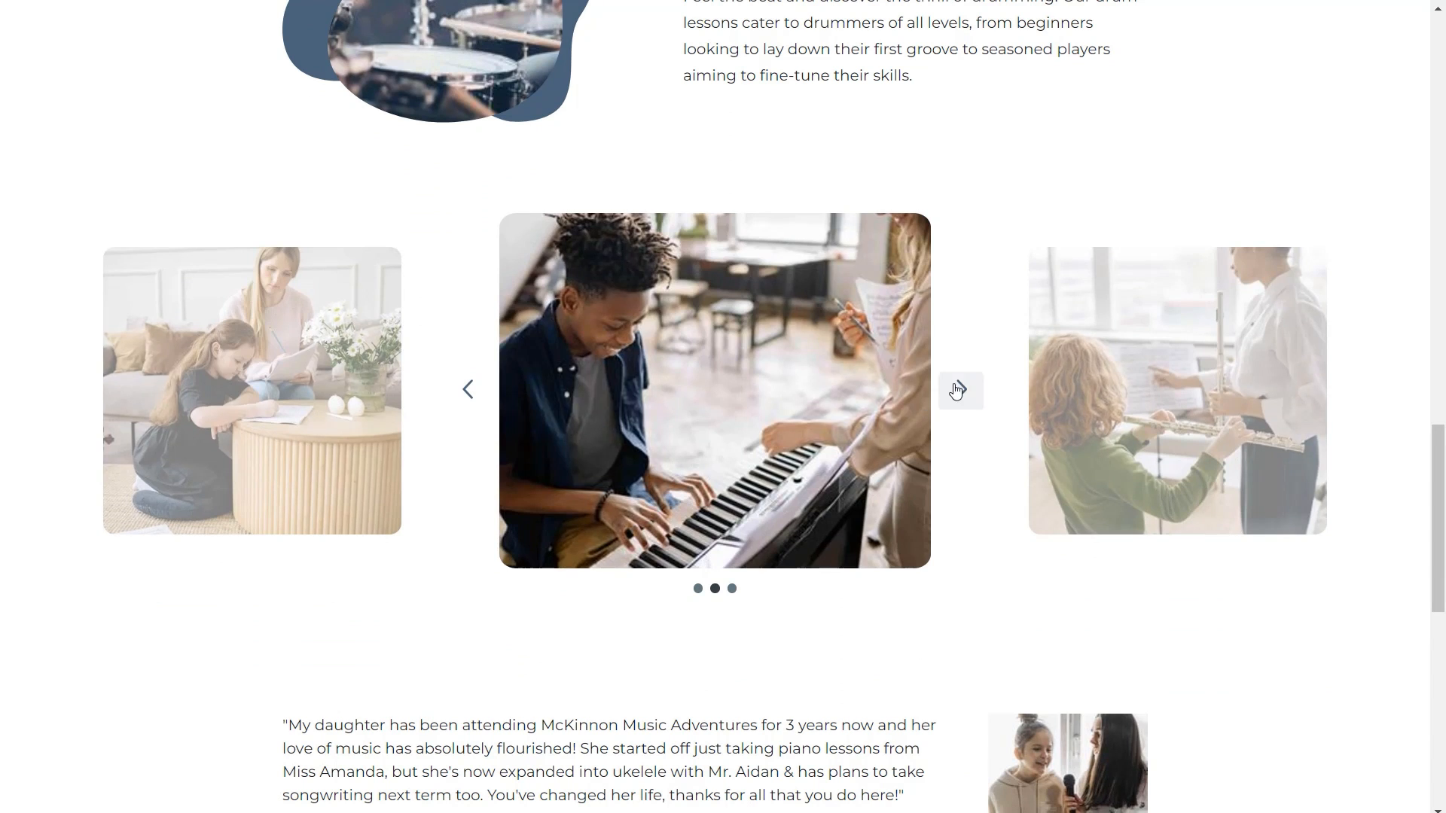
click(956, 391)
click(958, 390)
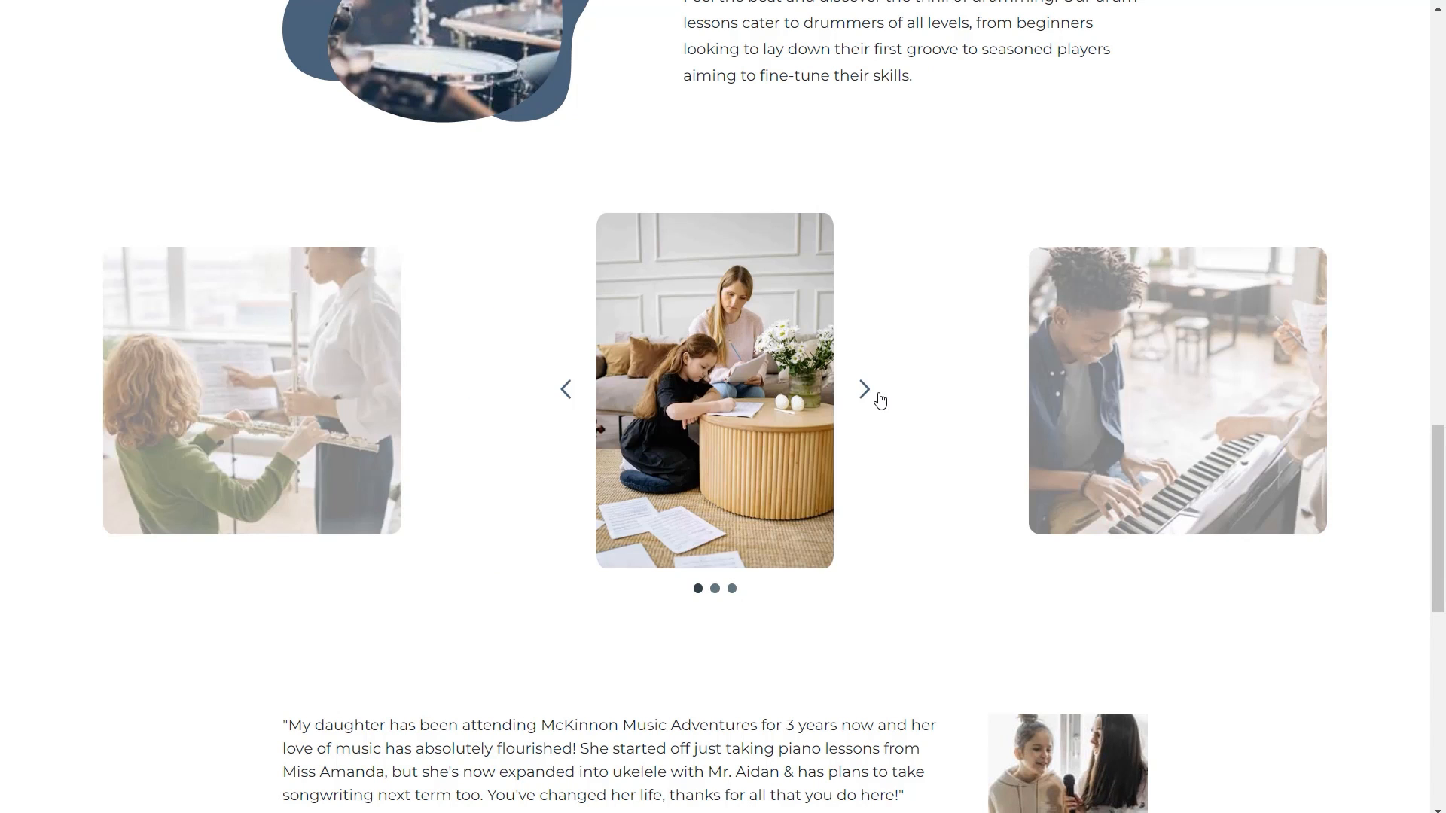
click(878, 396)
click(968, 397)
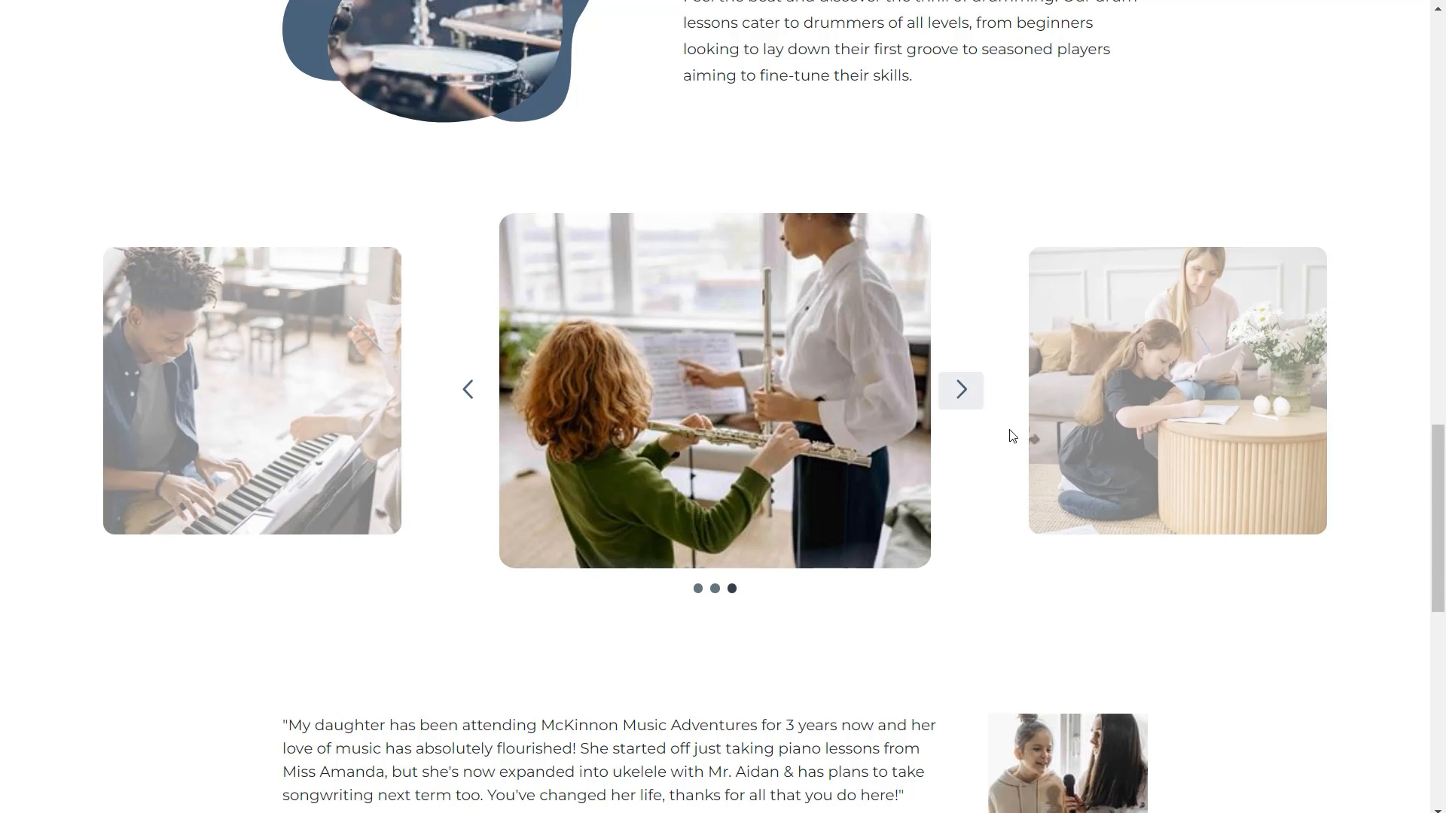
Examine the live Signup form, comparing the Adult and Child student types and viewing the Birthday calendar
scroll(1013, 436, down, 4)
scroll(527, 339, down, 5)
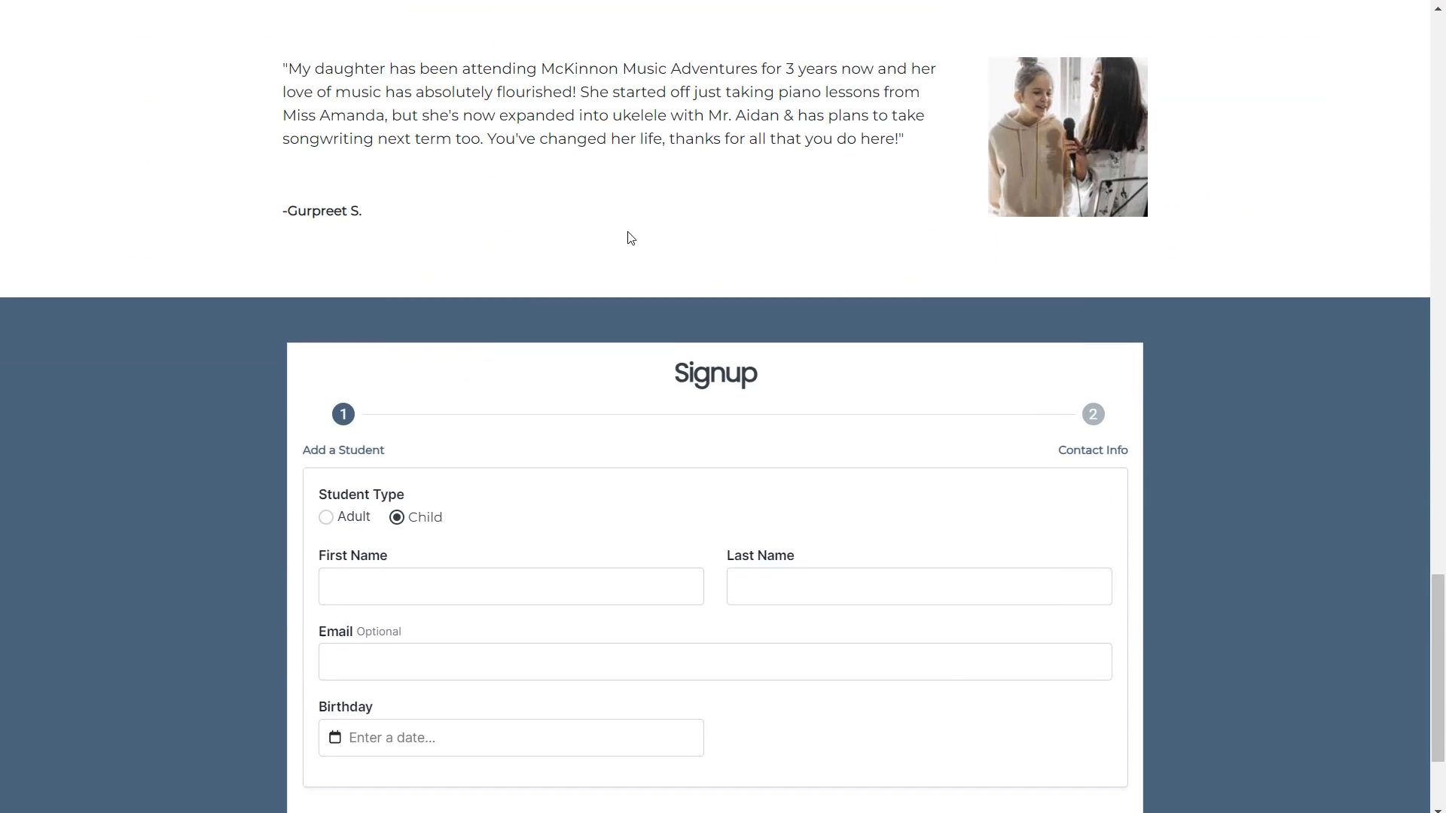
scroll(655, 651, down, 3)
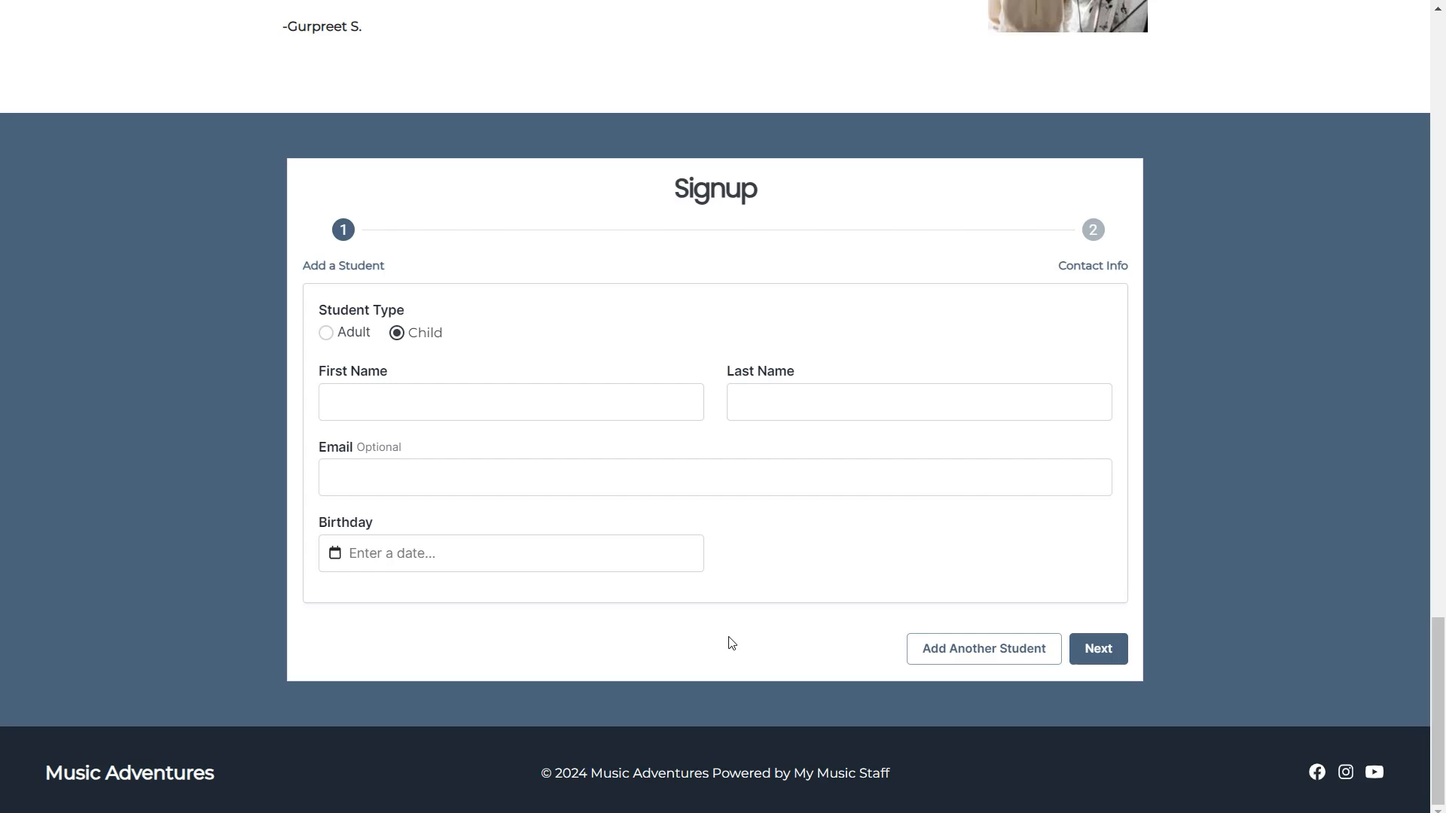
click(332, 339)
click(406, 347)
click(368, 343)
click(417, 336)
drag(359, 446, 425, 457)
click(330, 337)
click(392, 567)
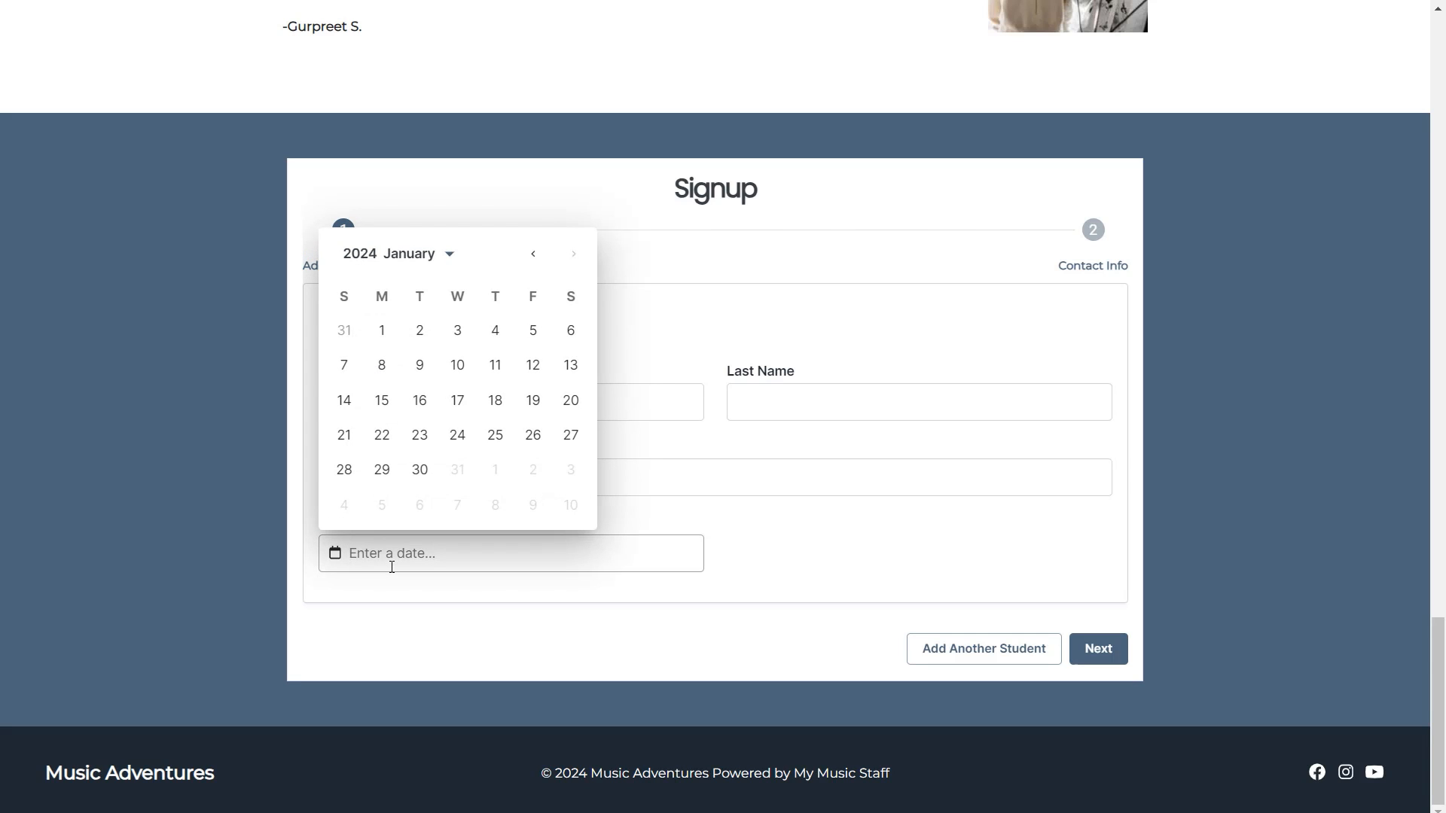
click(833, 542)
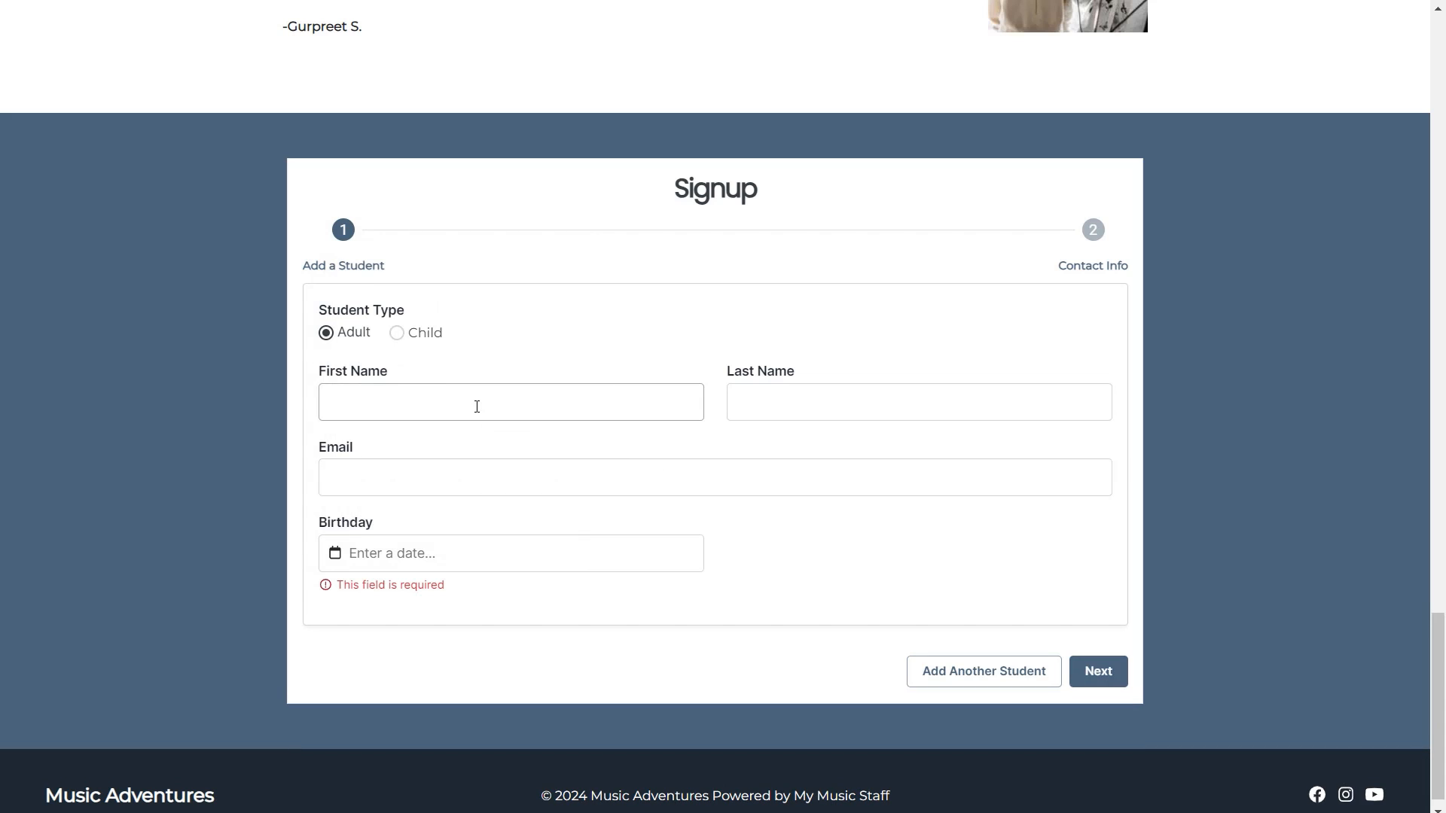
Set the student type to Child on the Signup form and enter the test student's first and last name
click(416, 333)
click(422, 394)
text(Test)
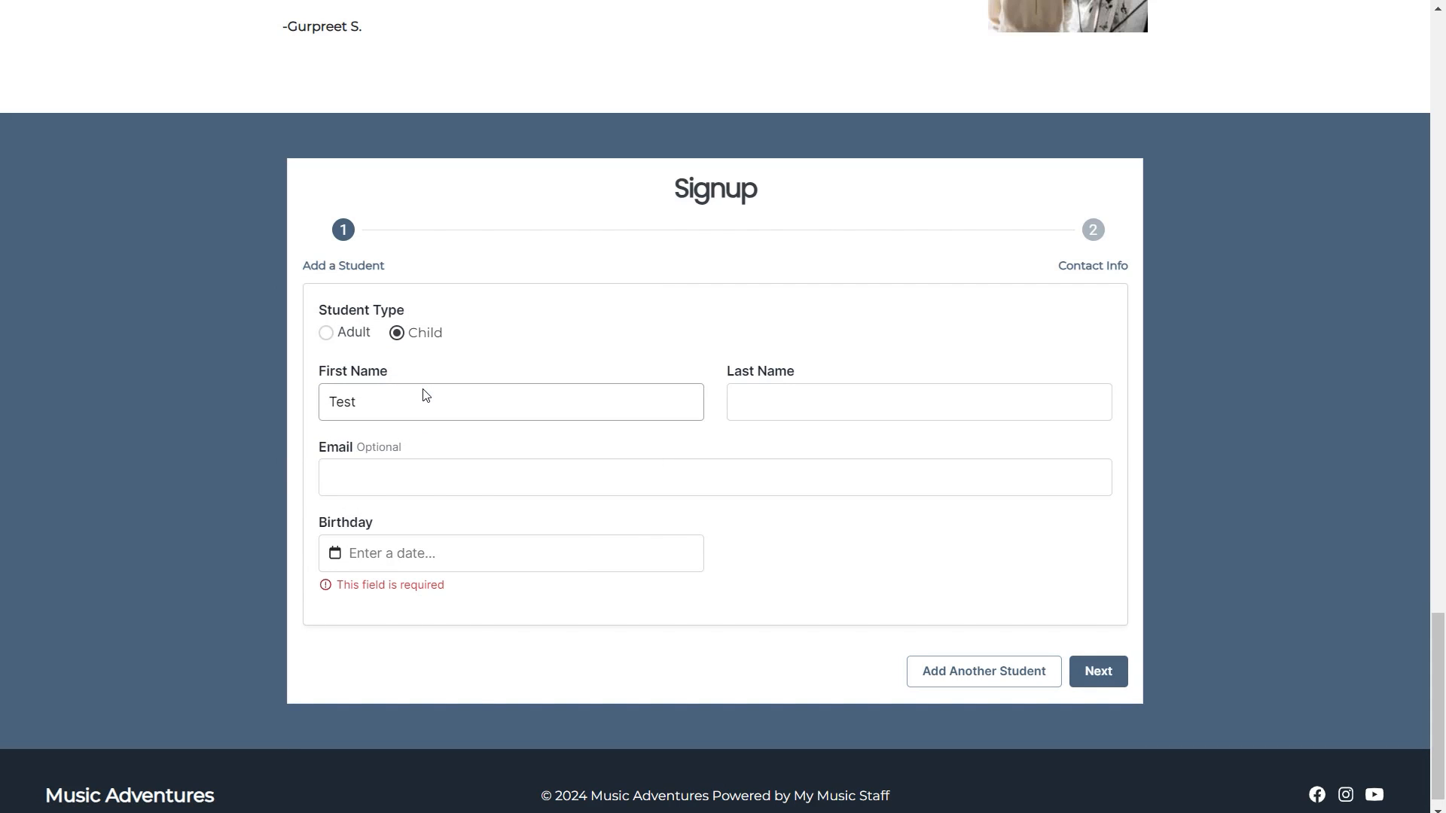
key(Tab)
text(Studen)
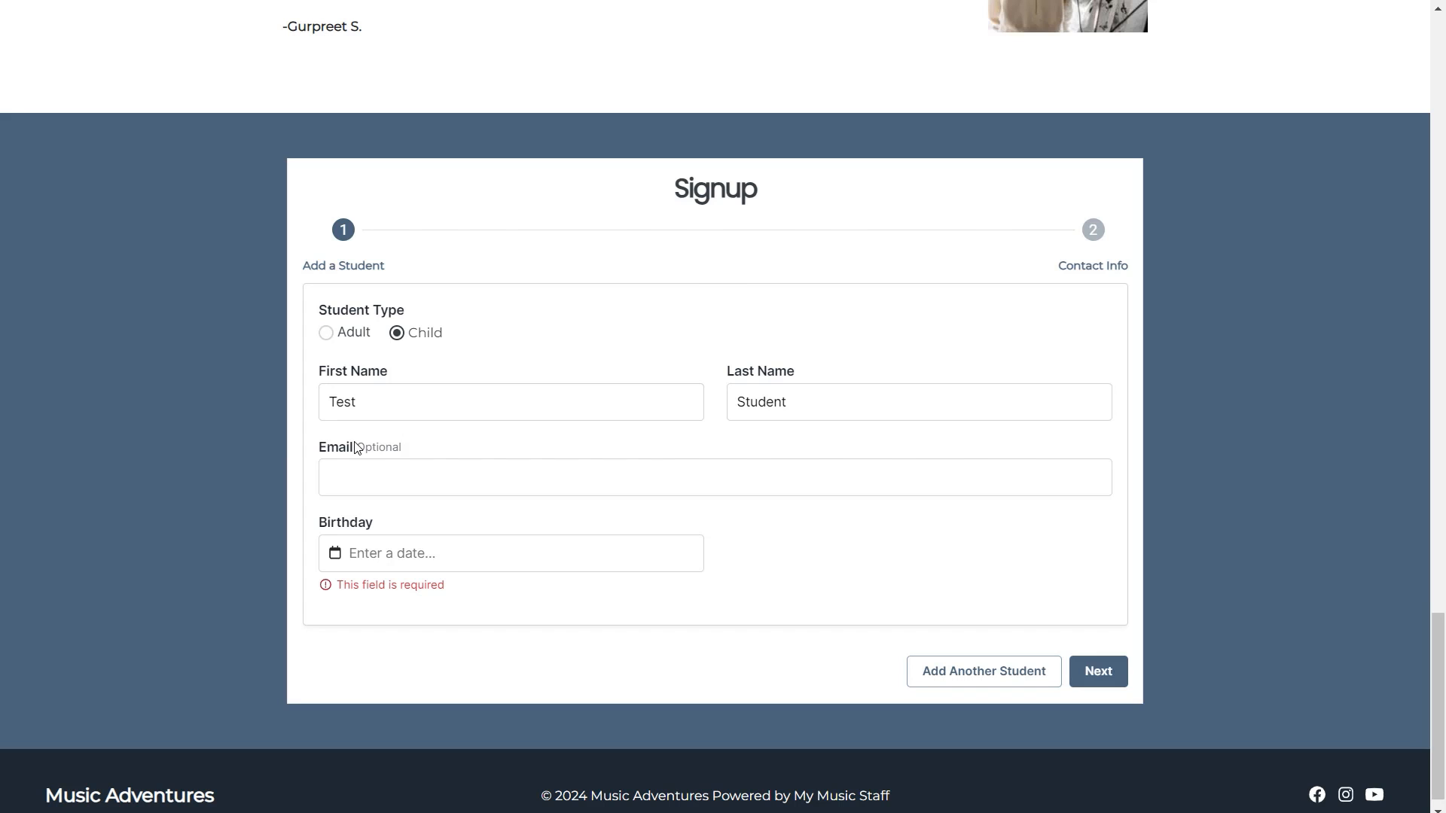
Choose the test student's birthday from the calendar on the Signup form and continue to the Contact Info stage
click(408, 554)
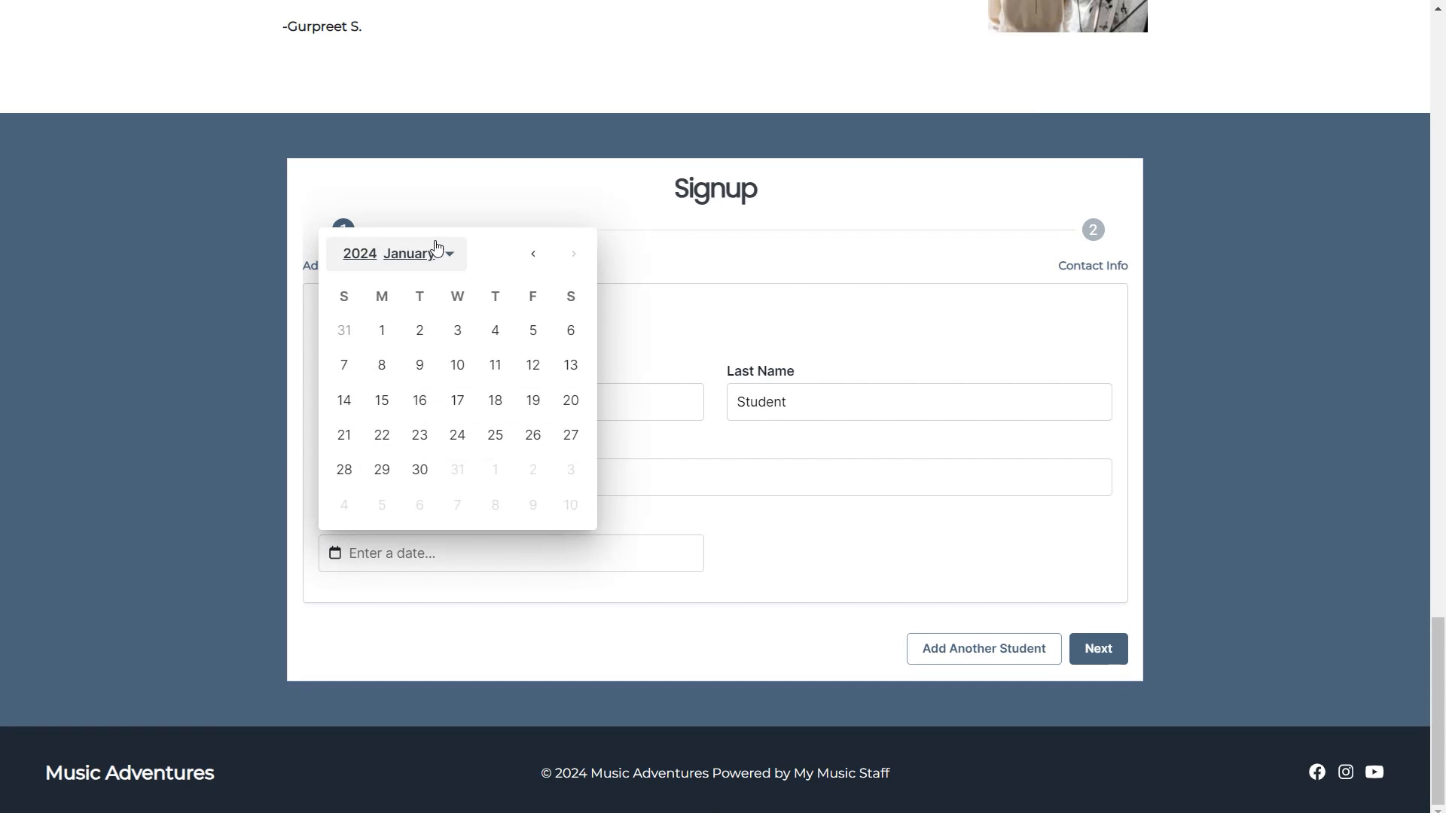
click(442, 253)
click(367, 258)
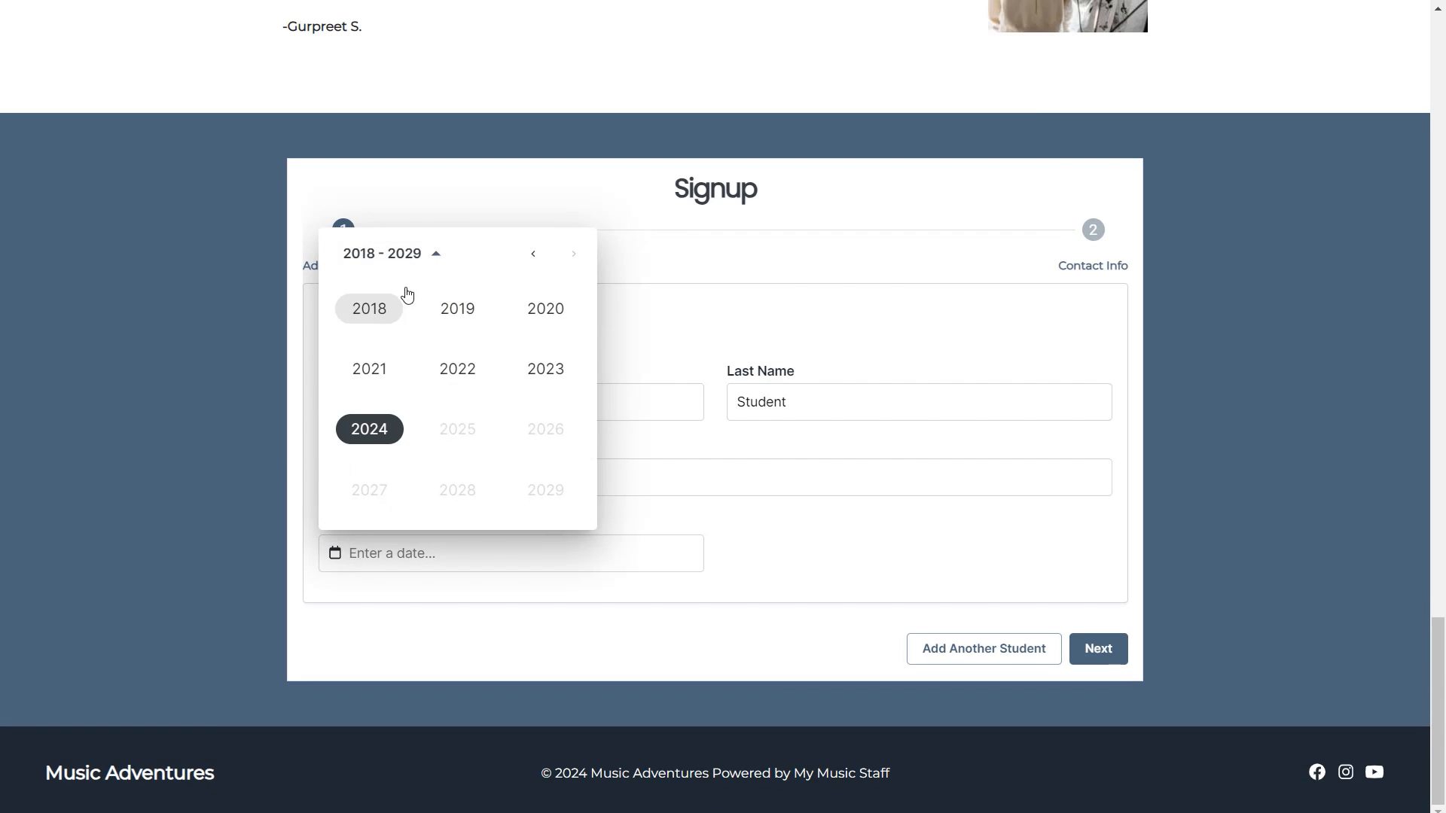
click(532, 253)
click(482, 325)
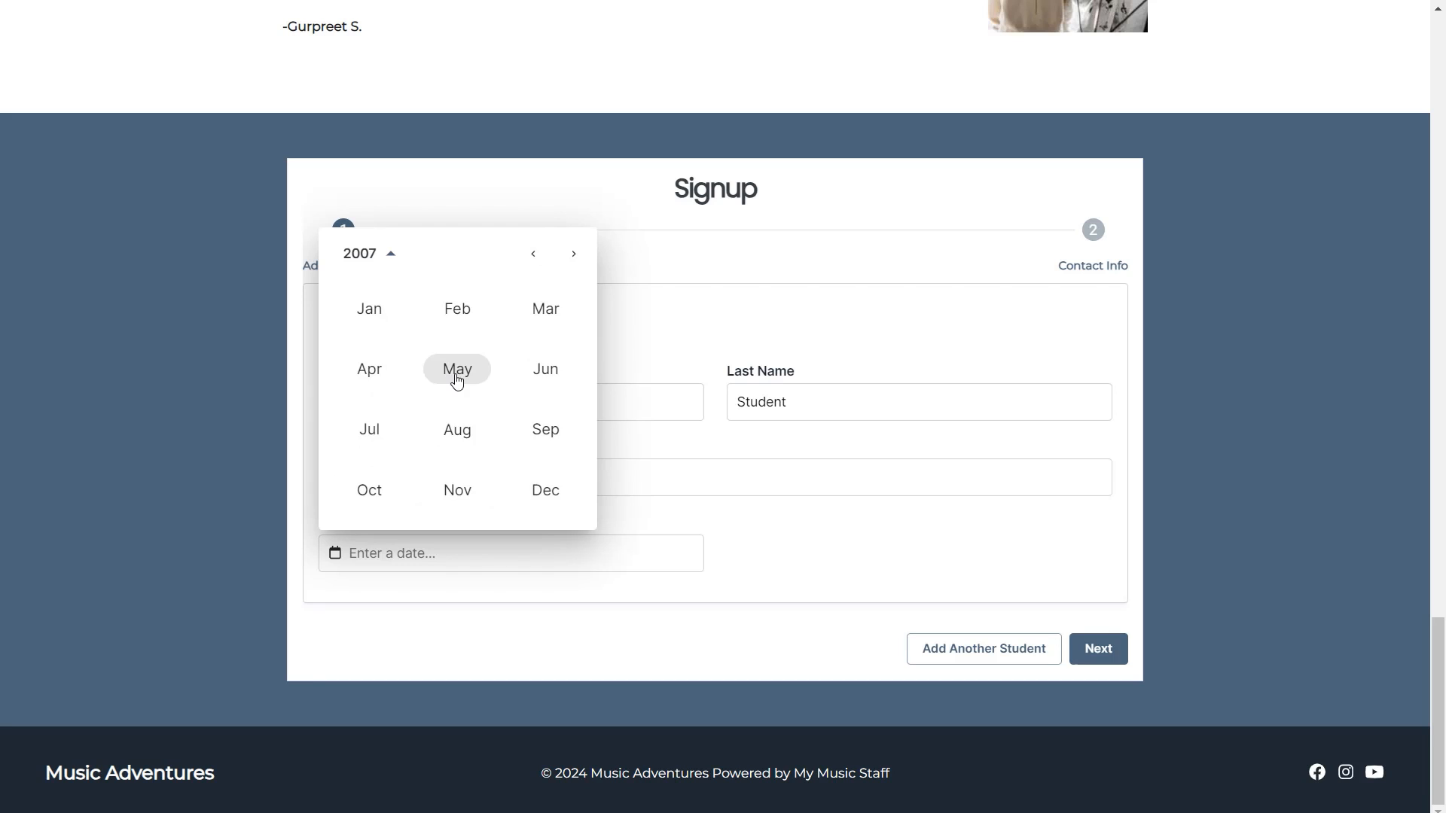
click(456, 373)
click(455, 366)
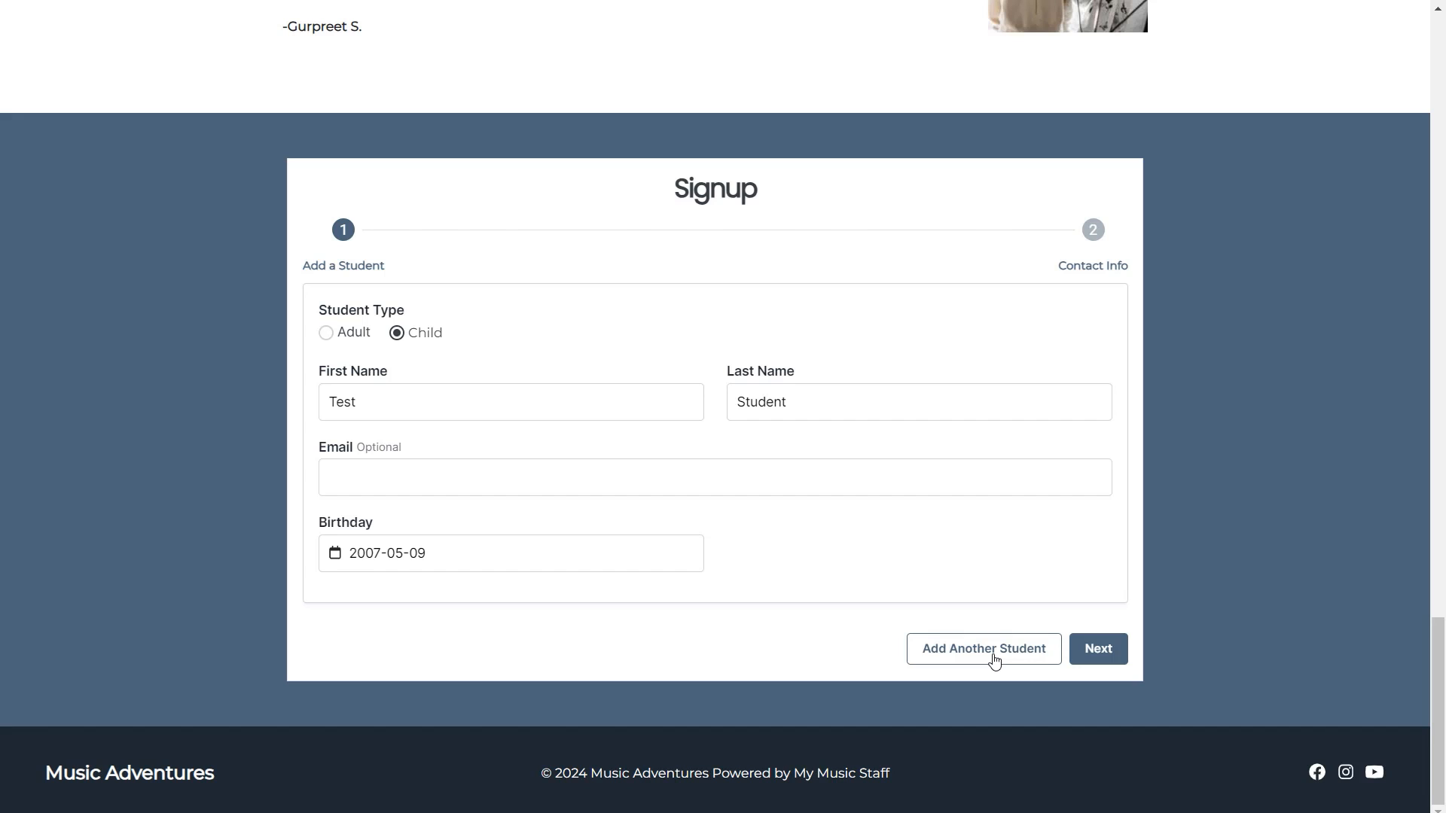
click(1093, 652)
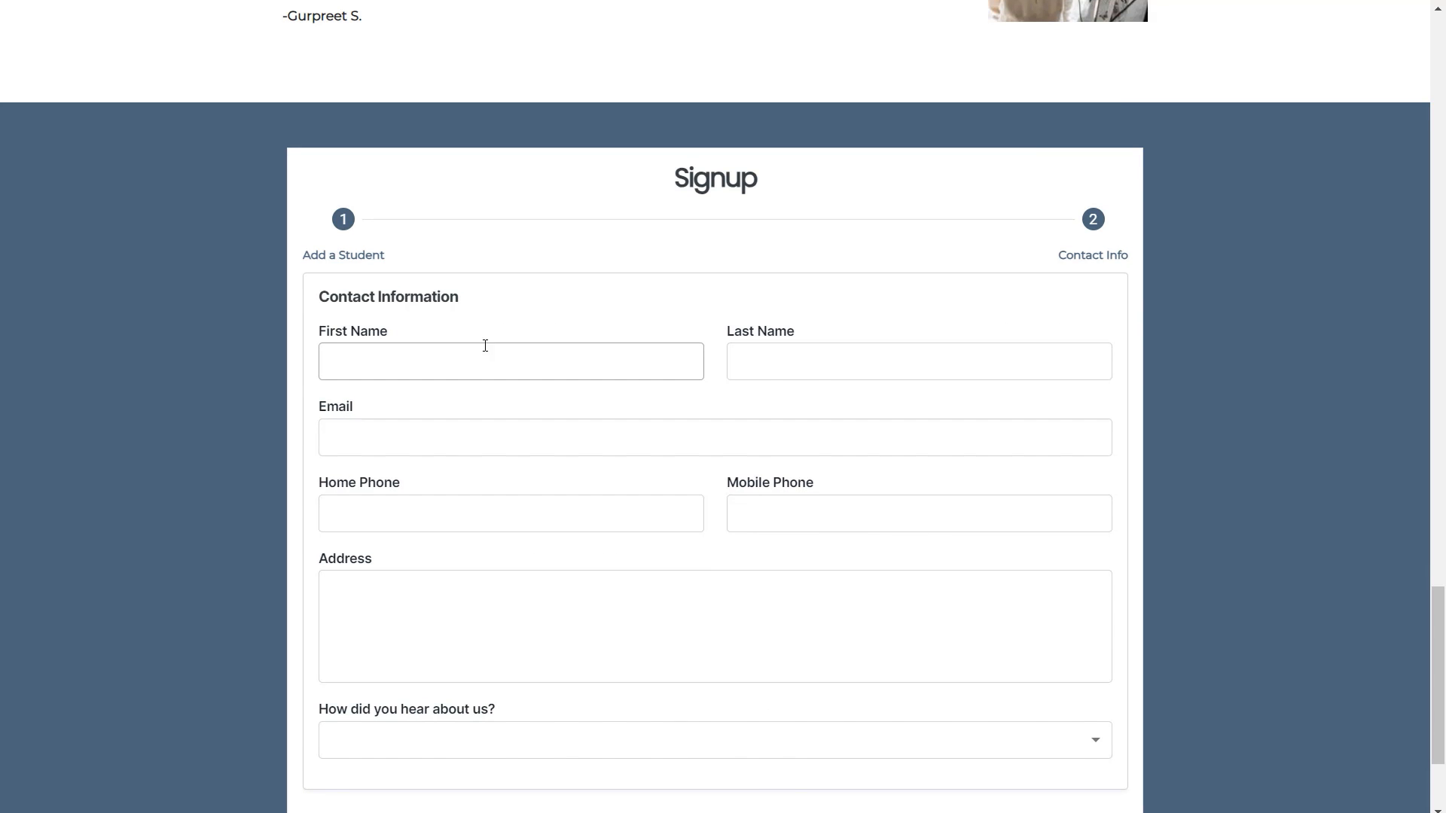
Examine the Contact Information form, checking the validation of an empty Address and the answer options for "How did you hear about us?"
scroll(647, 316, down, 1)
click(570, 550)
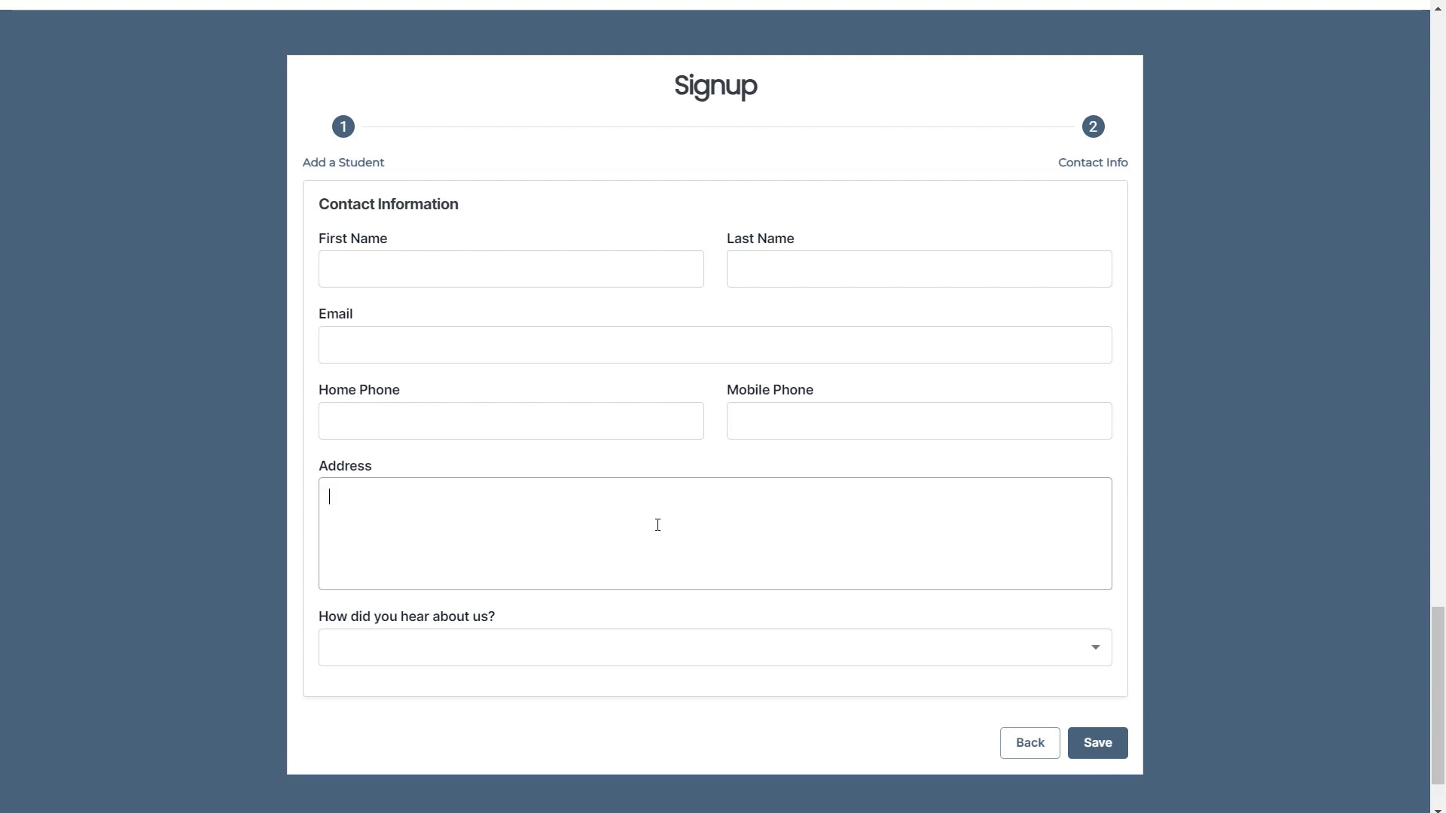
scroll(527, 606, down, 1)
click(524, 521)
drag(523, 521, 408, 521)
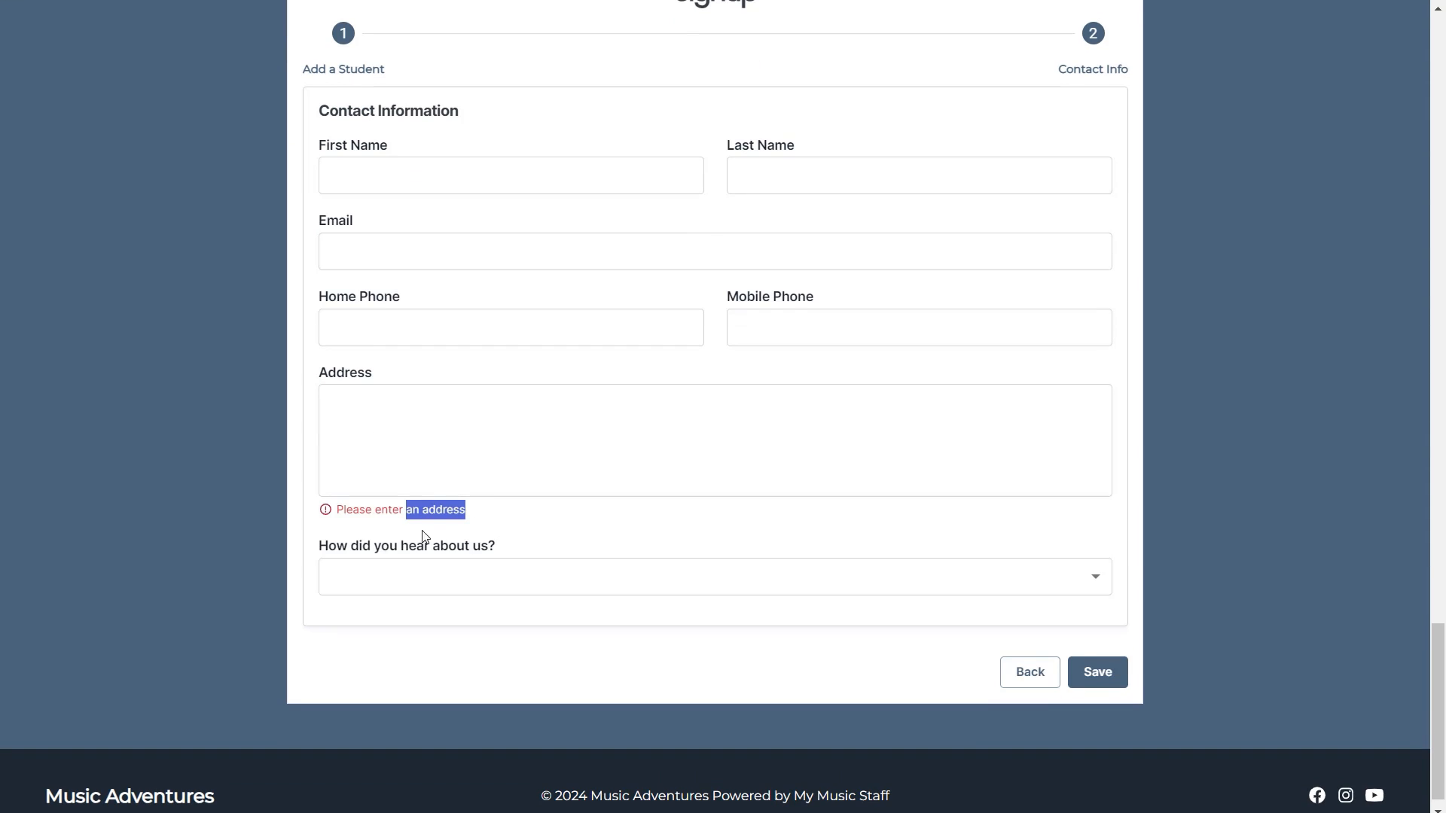
click(439, 545)
click(573, 586)
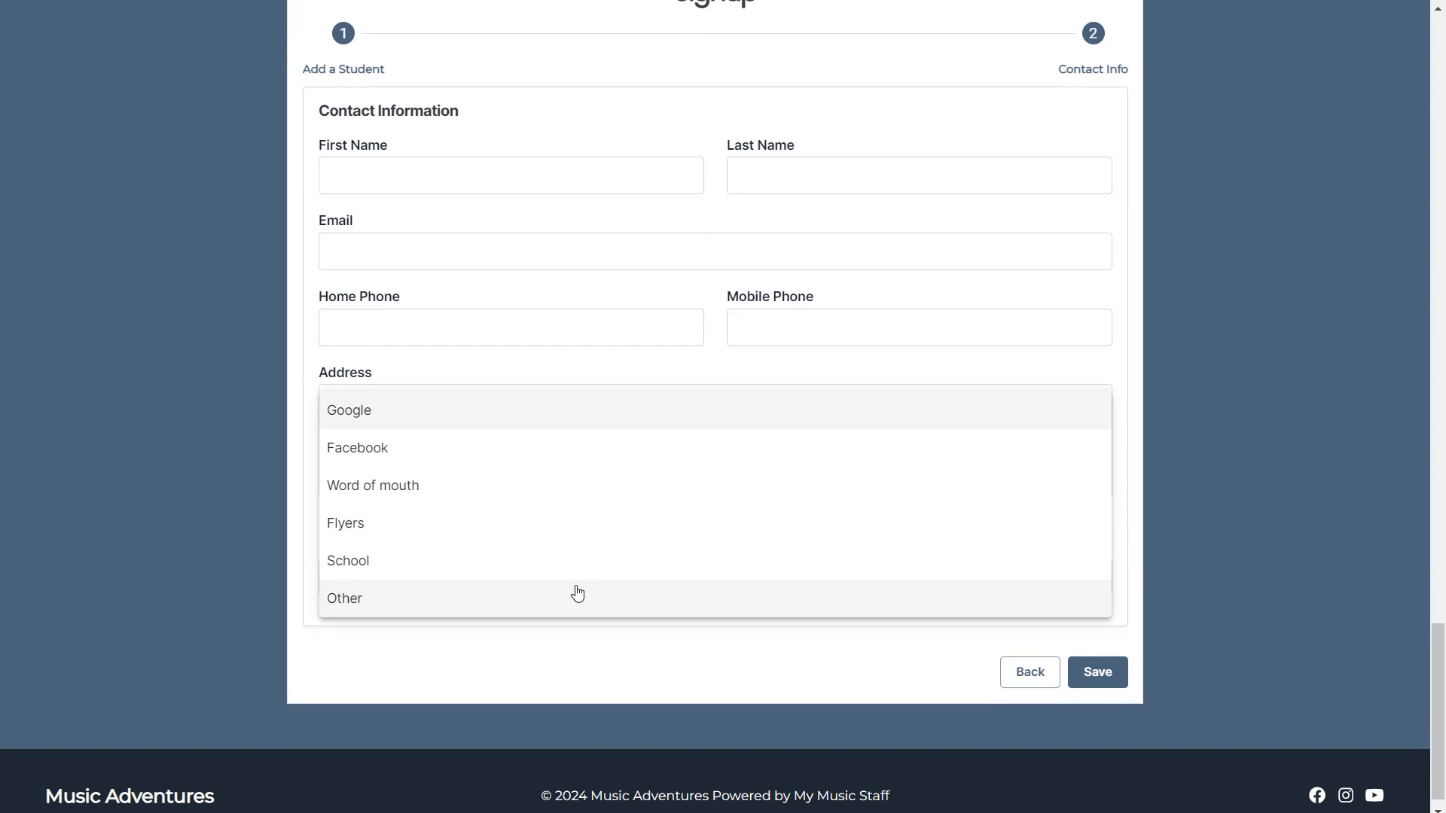
scroll(506, 427, down, 1)
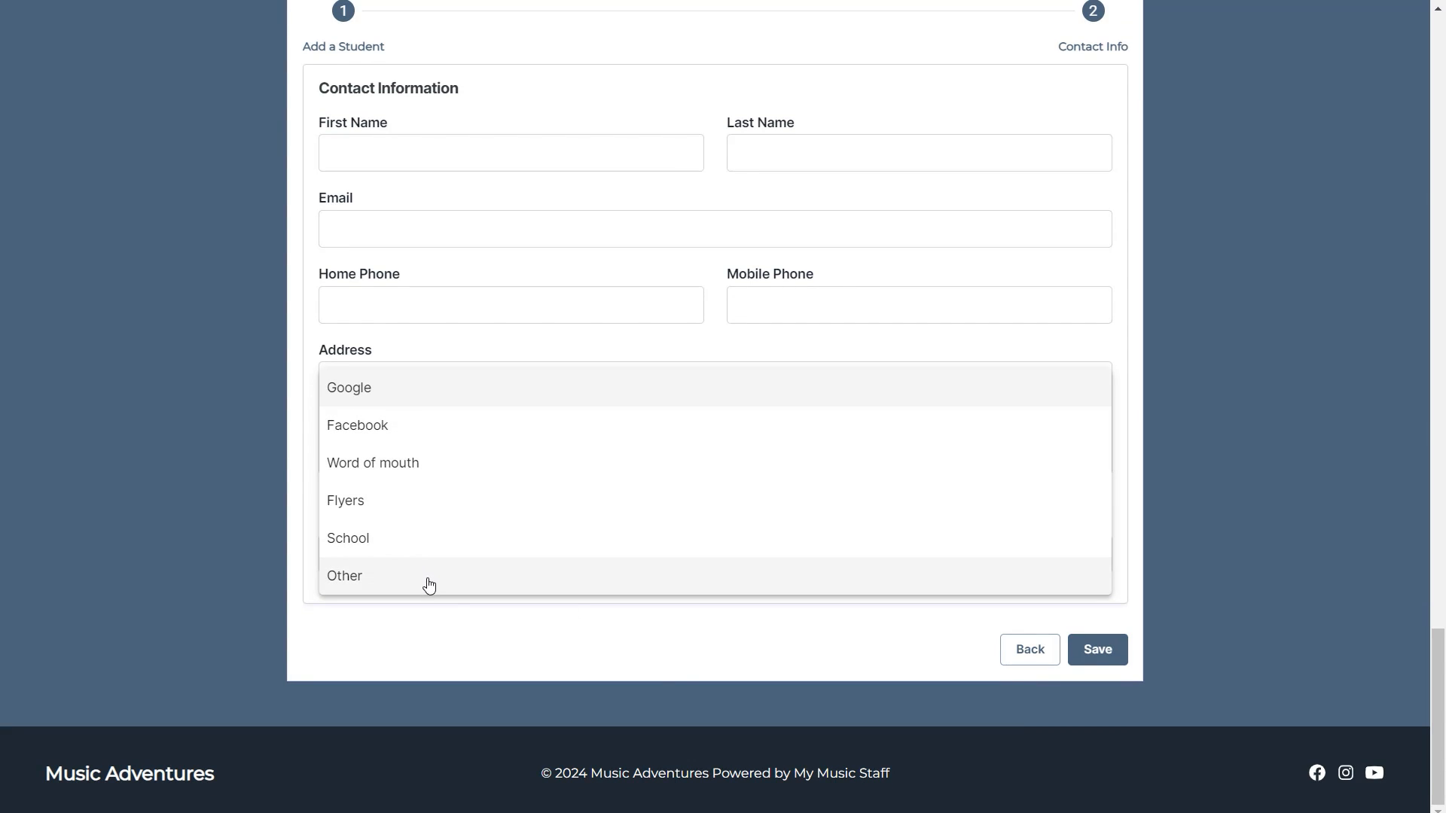
click(660, 670)
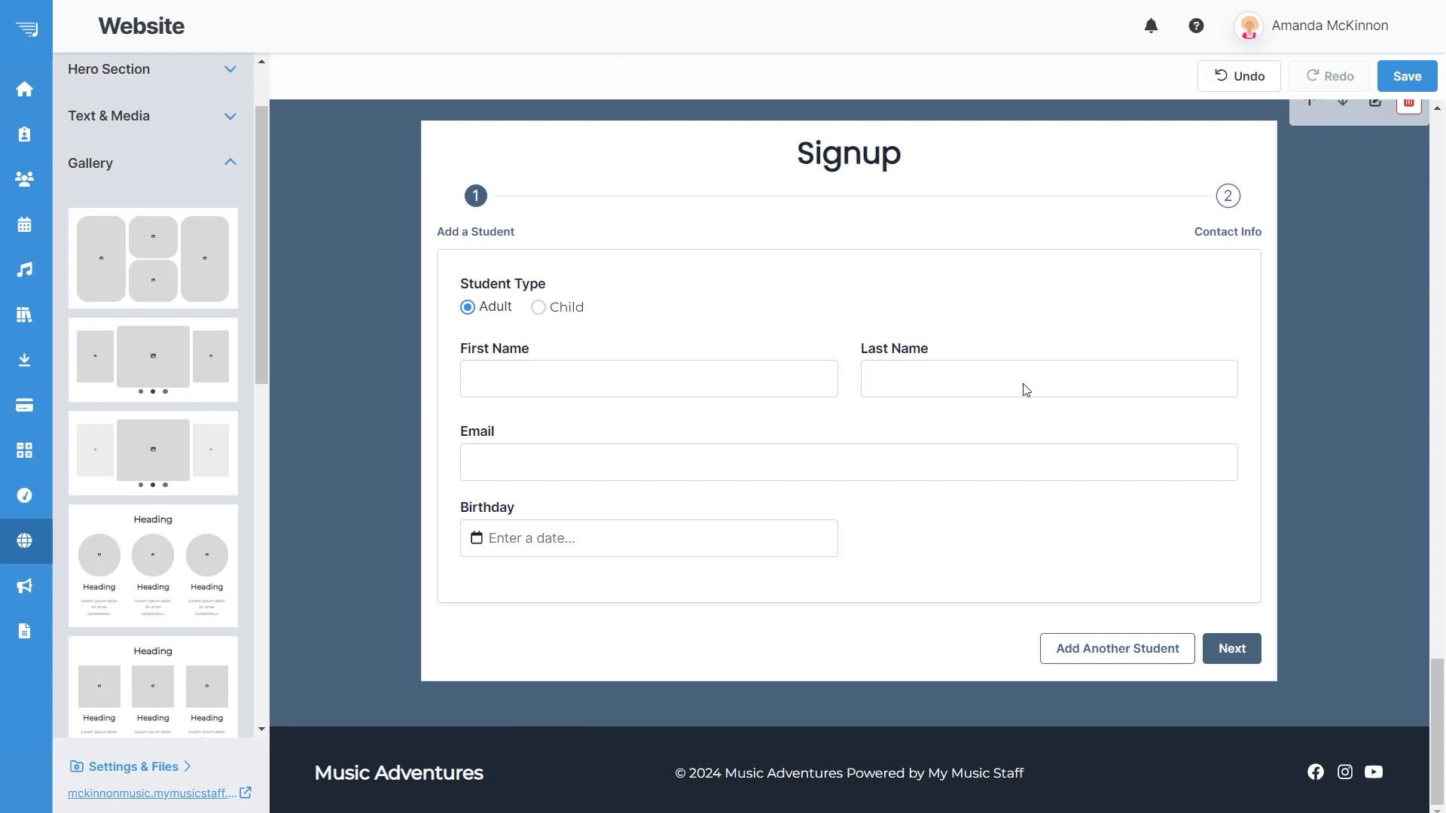
Go back to the start of the Home page in the website editor and collapse the Gallery category and the Blocks section
scroll(1024, 388, up, 10)
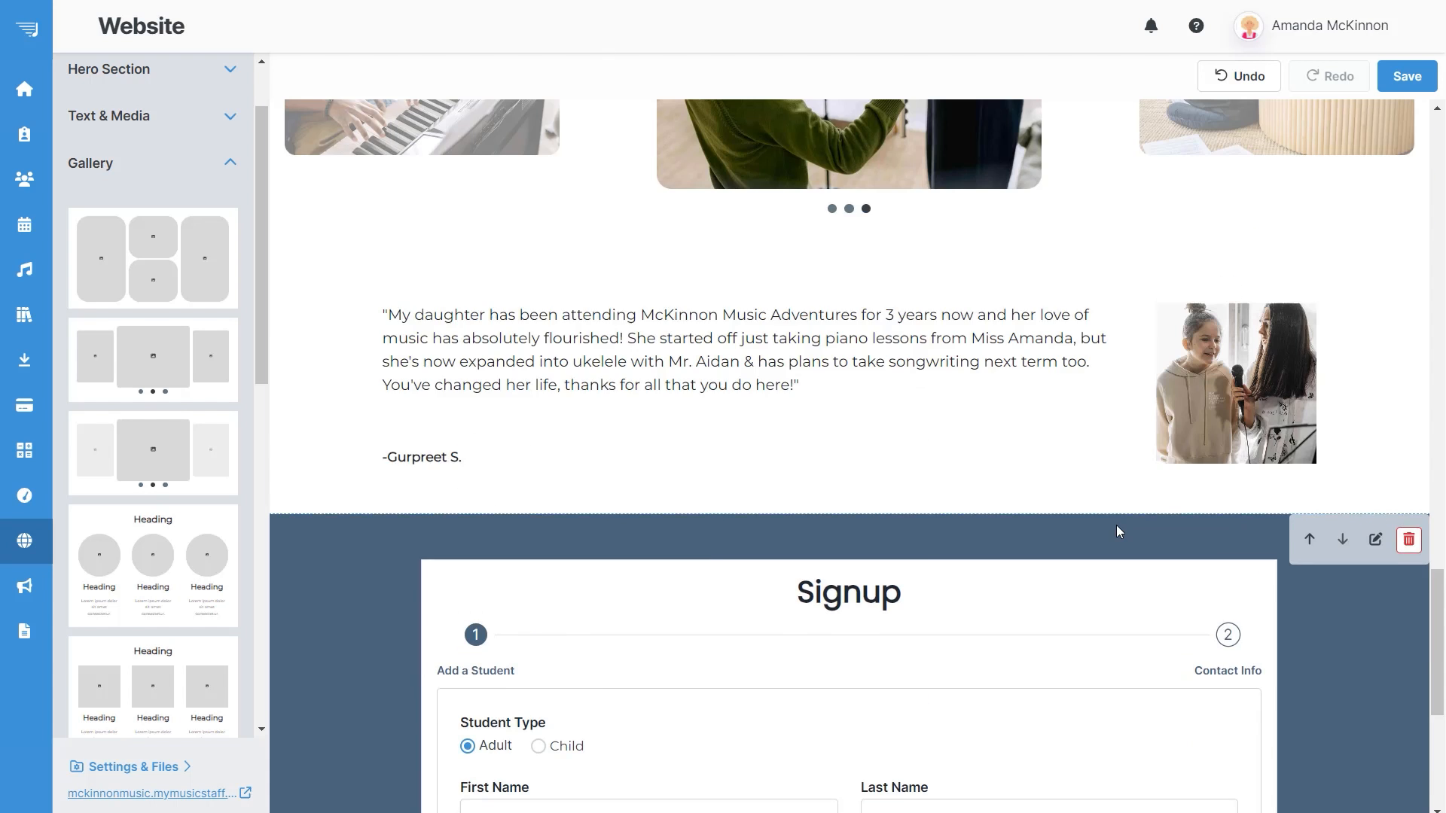
scroll(1116, 537, up, 15)
mouse_move(58, 277)
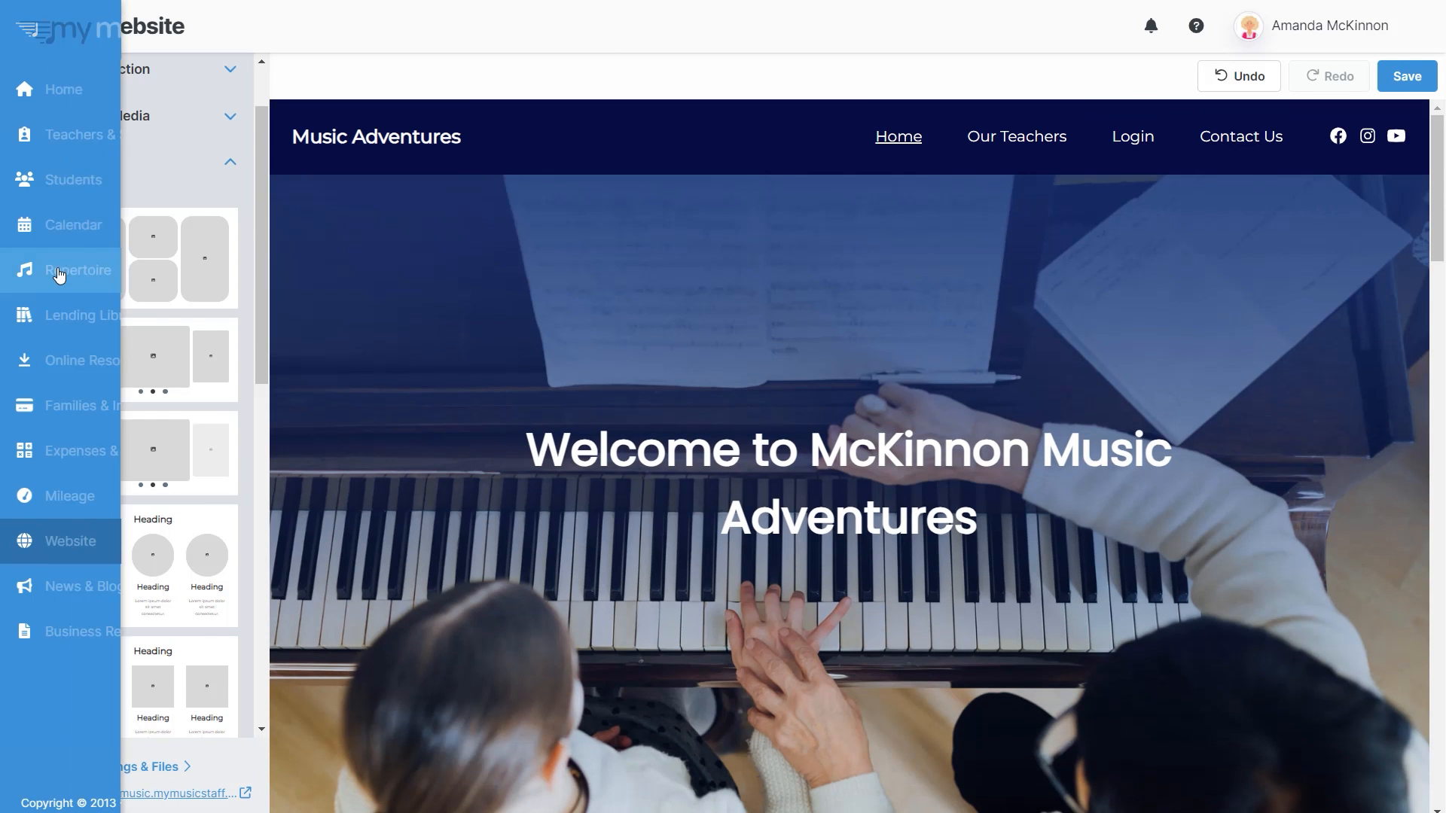
click(226, 164)
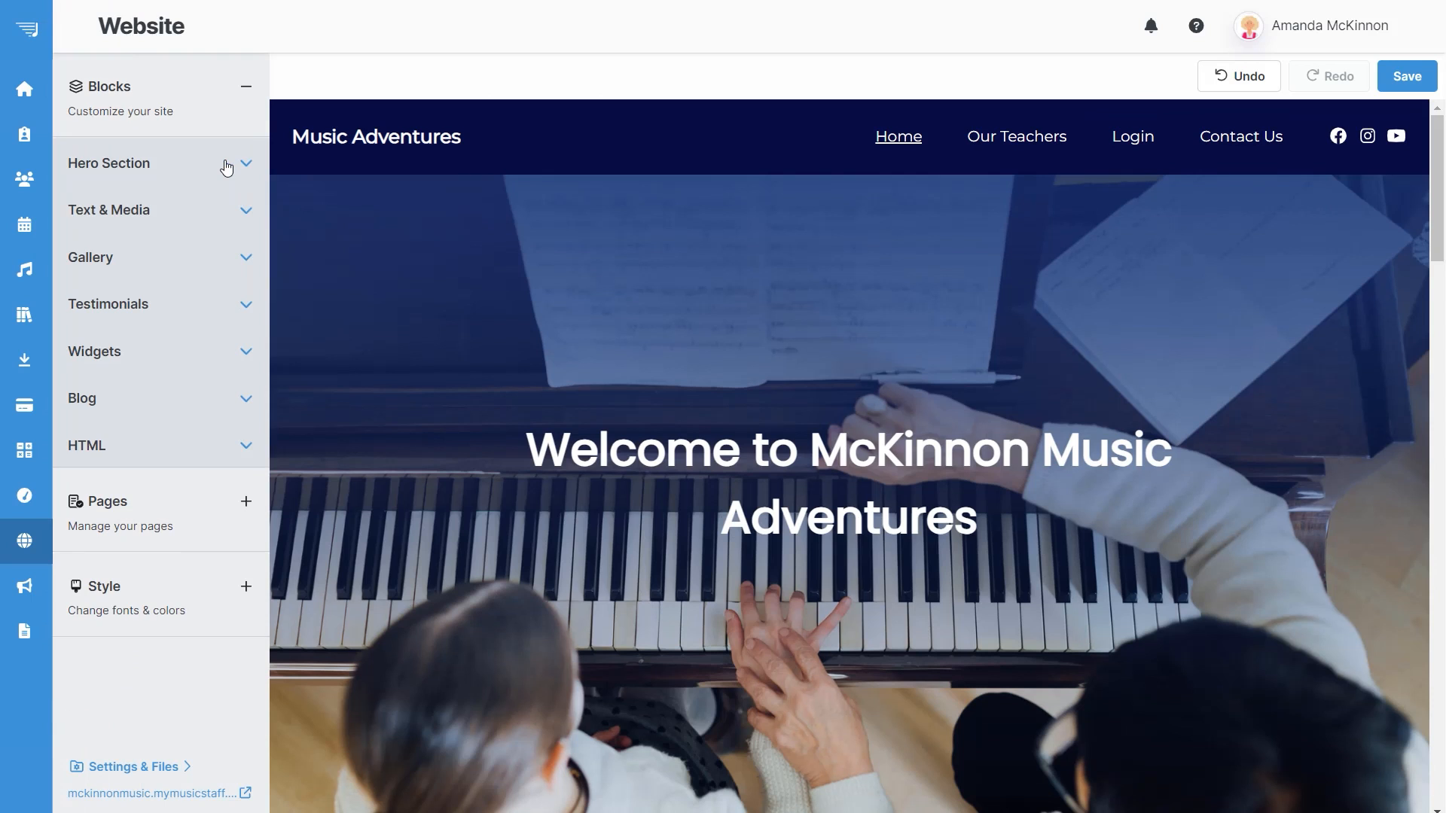
click(246, 88)
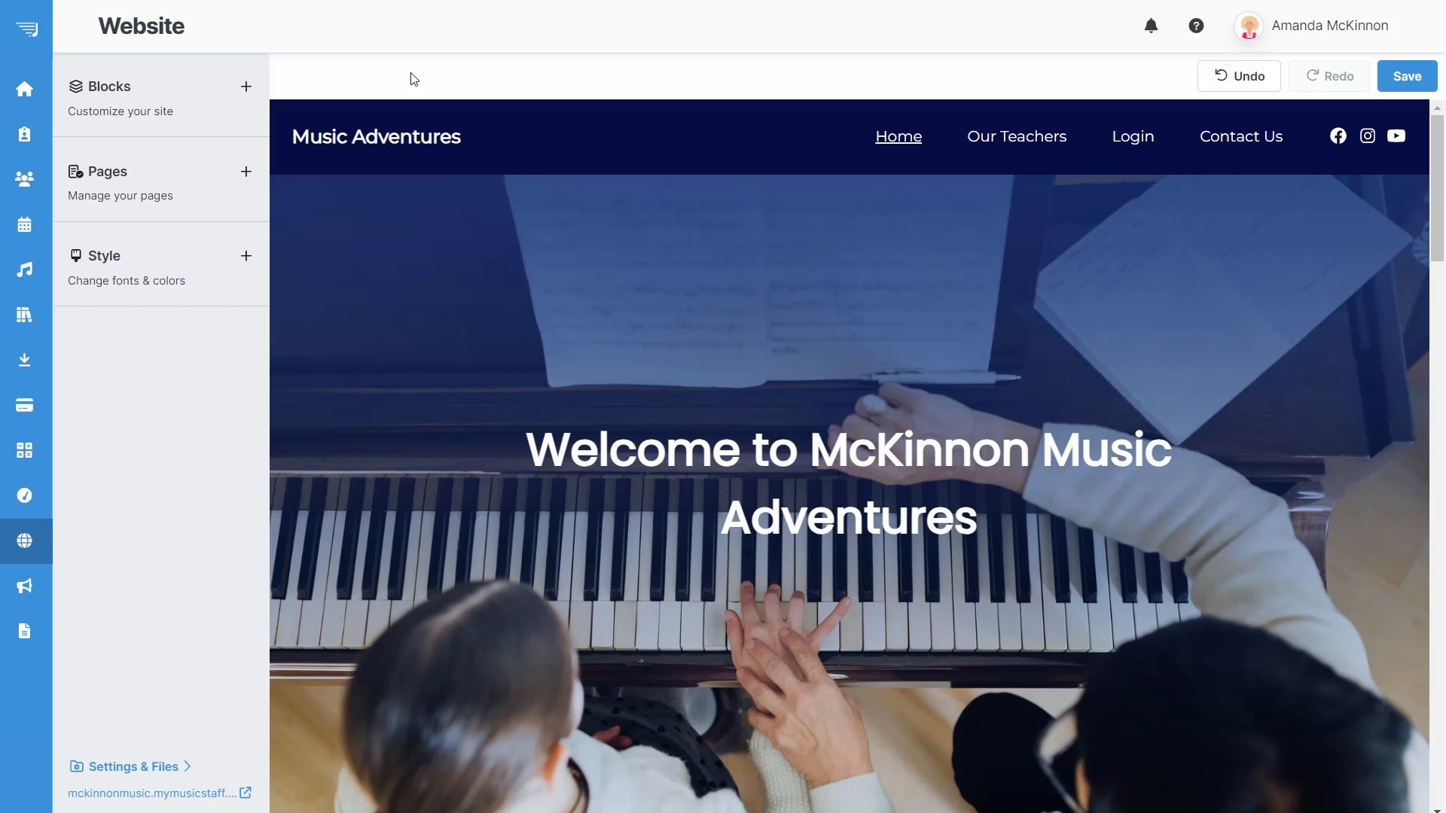
Review the finished Home page in the editor from the hero section through the lessons, carousel and testimonial to the Signup form
scroll(678, 226, down, 10)
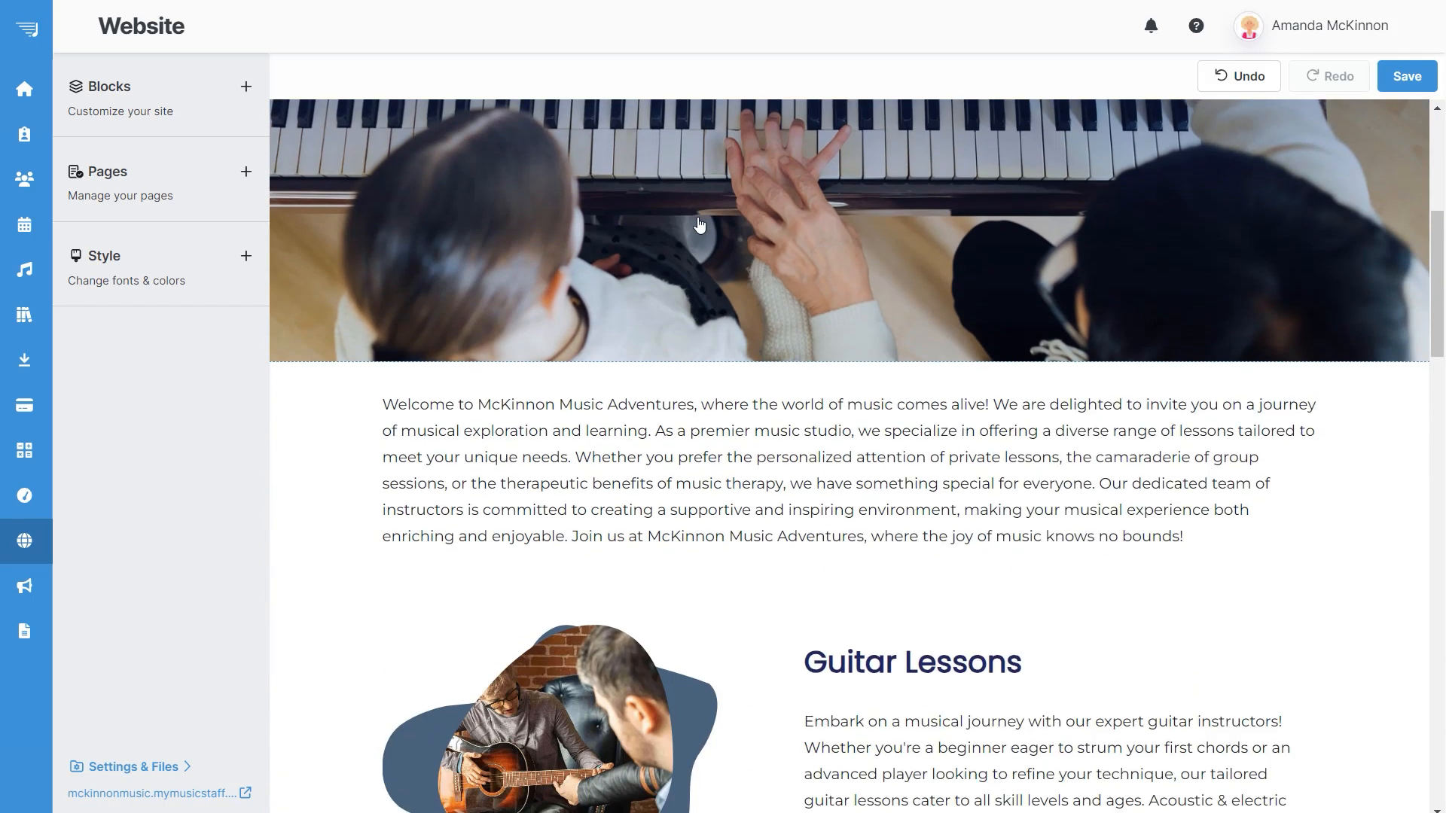
scroll(762, 239, down, 10)
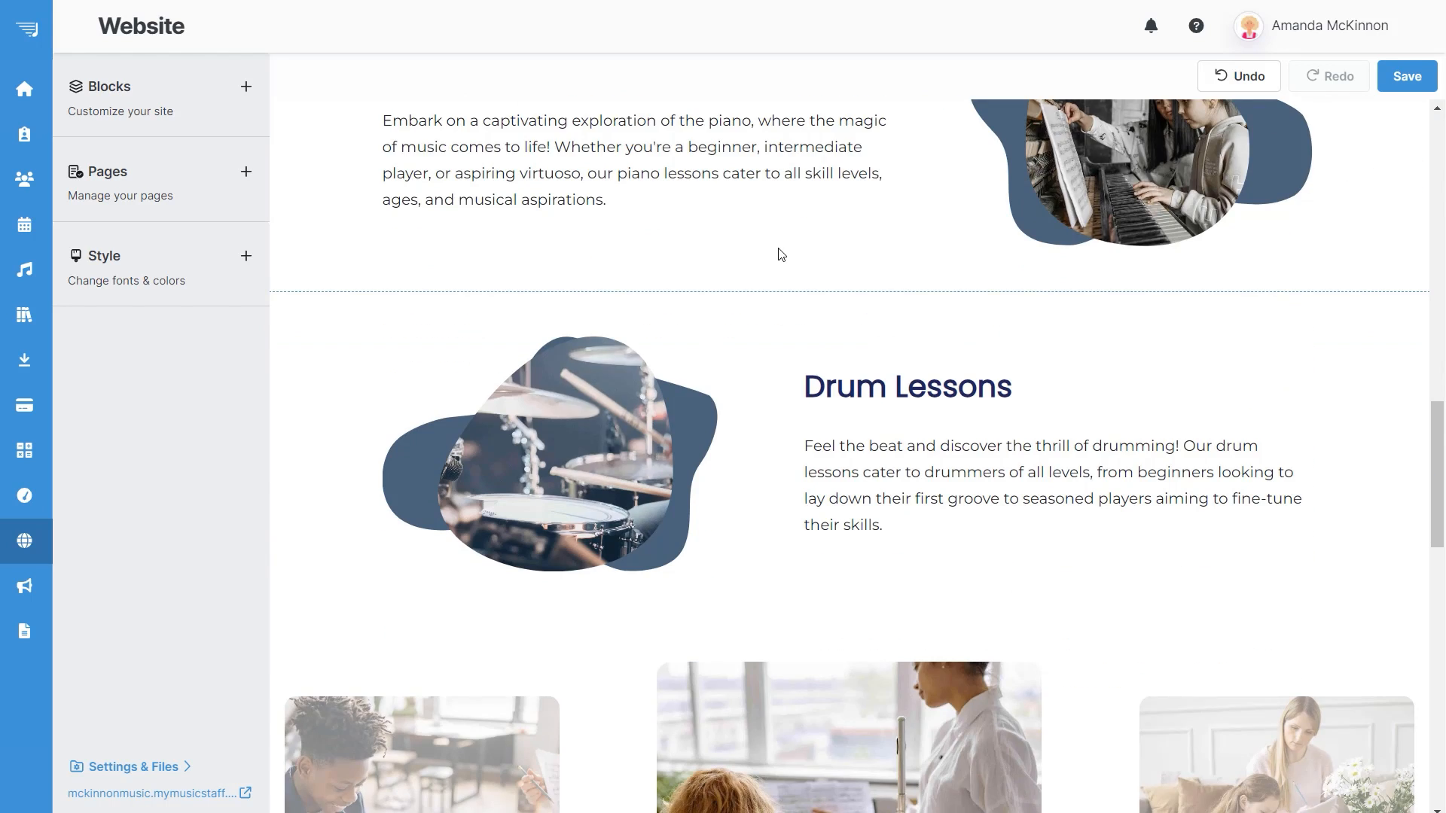
scroll(779, 252, down, 5)
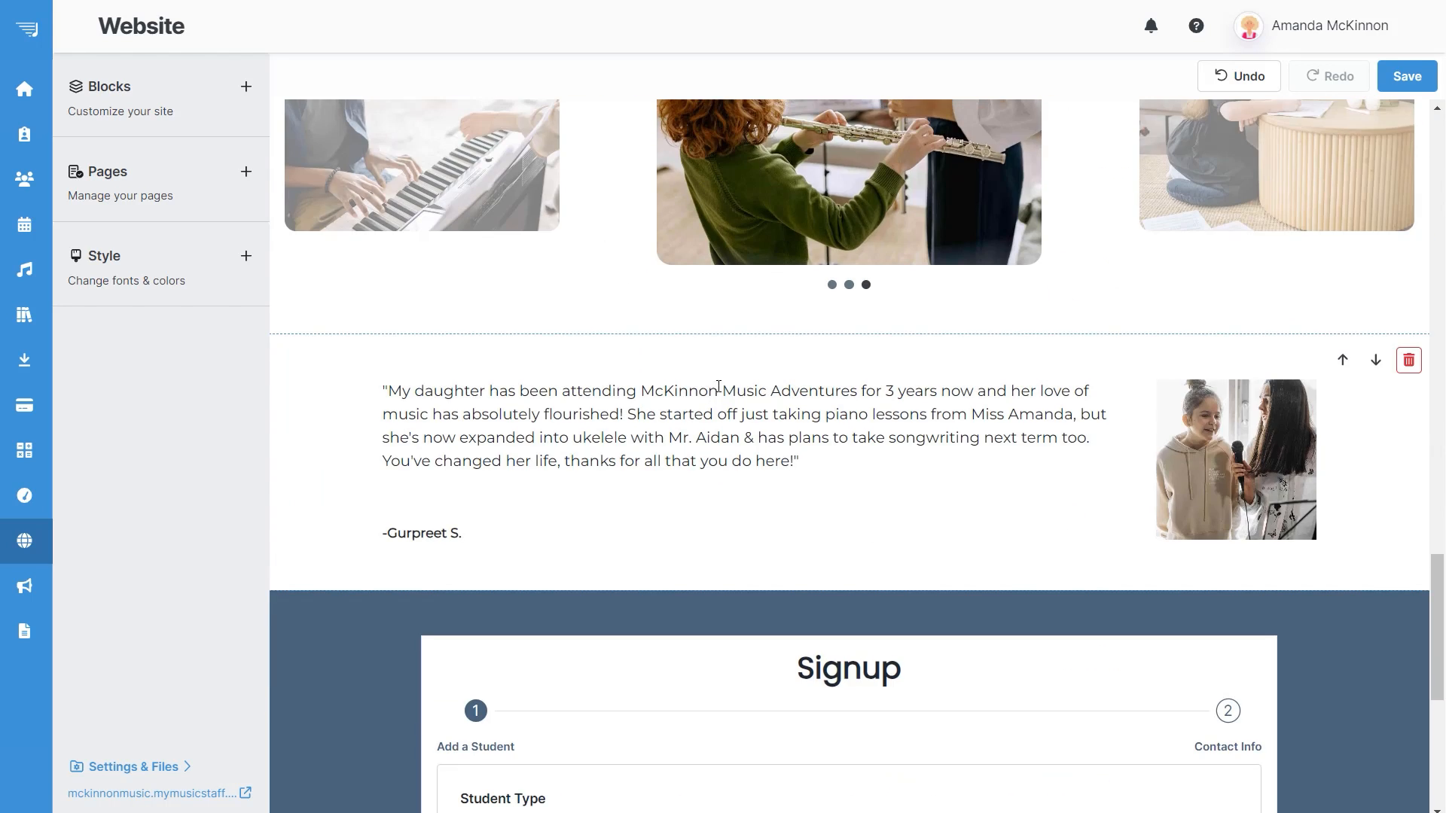
scroll(735, 370, down, 5)
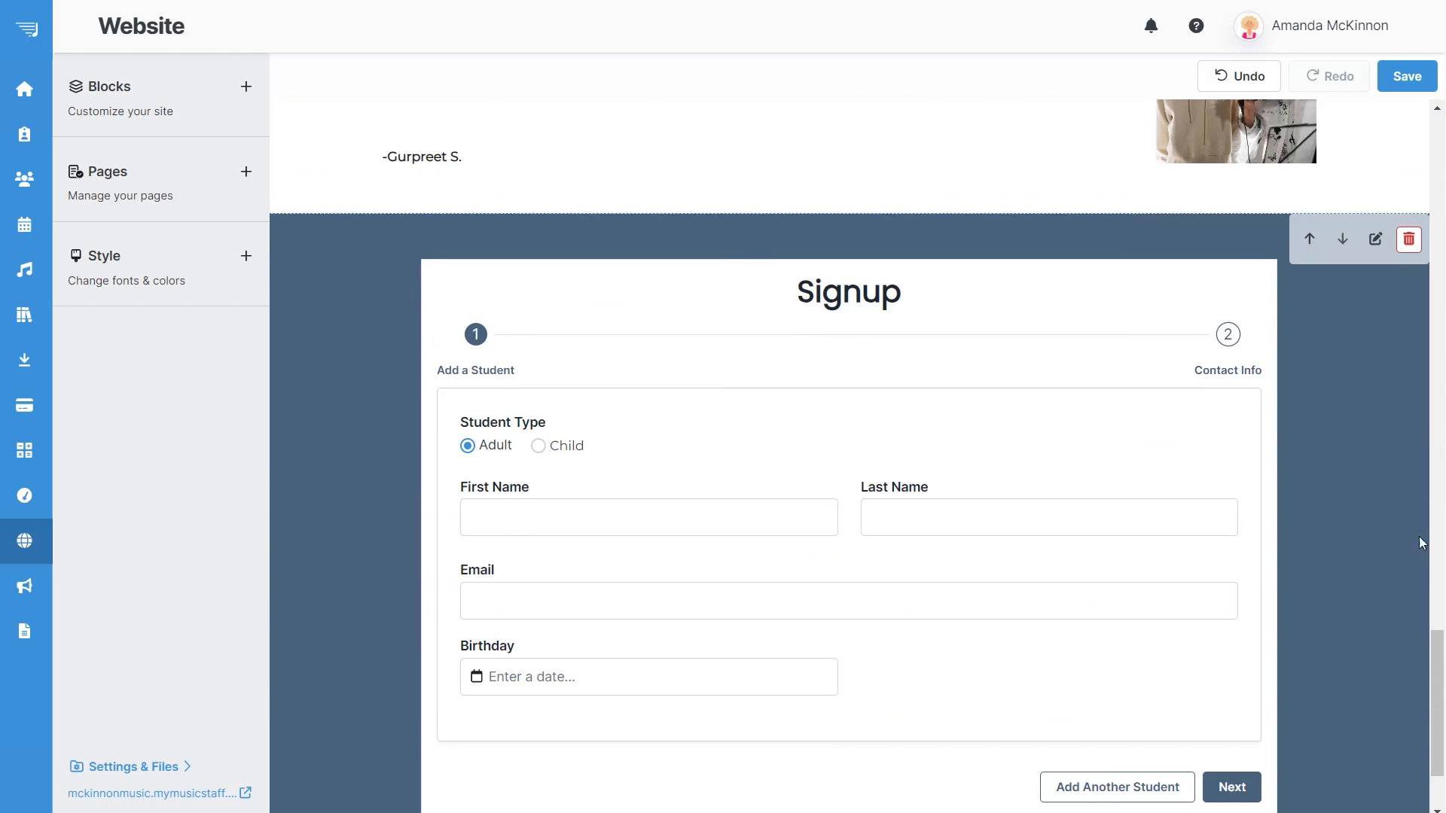
scroll(1391, 446, down, 2)
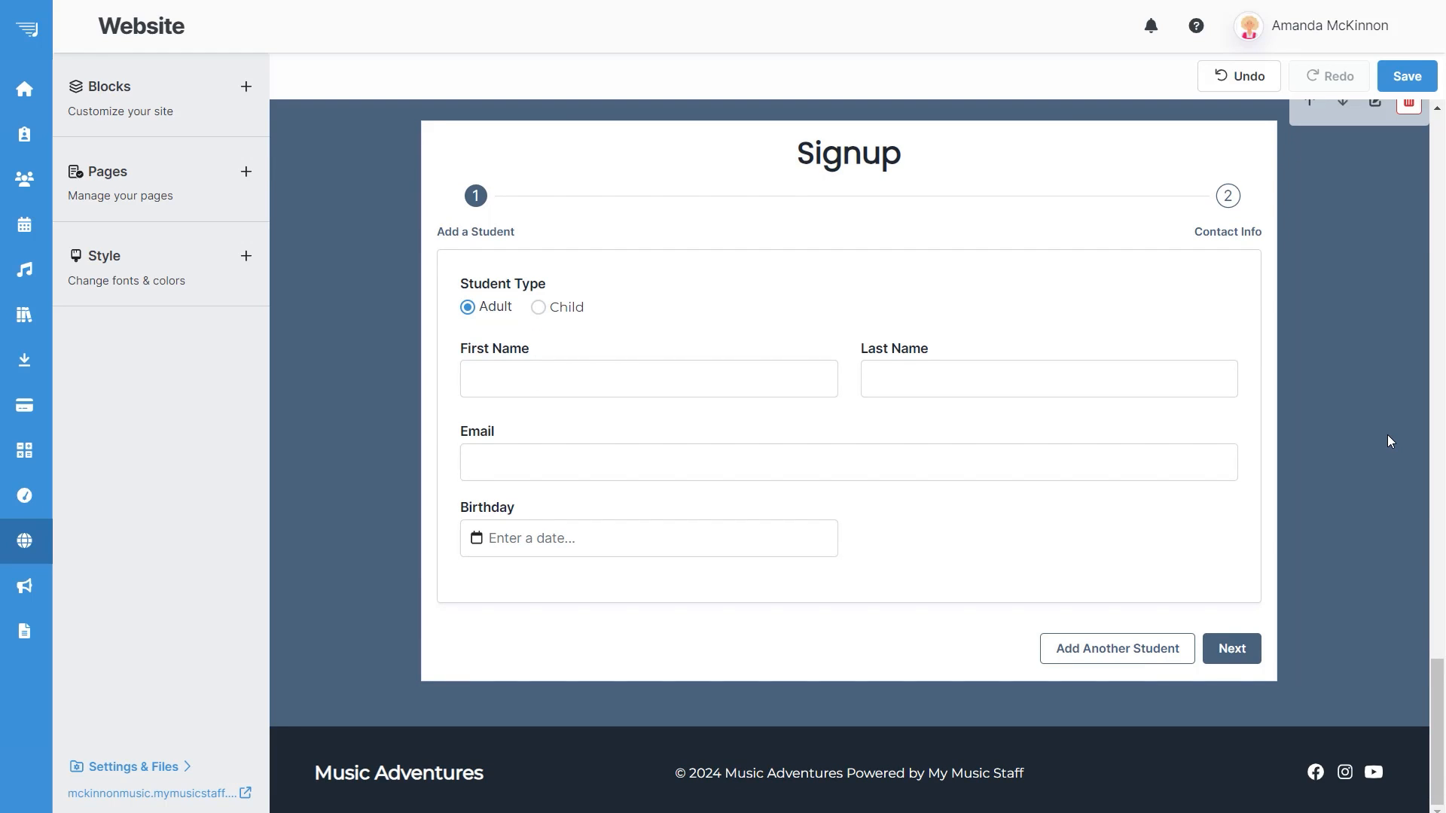